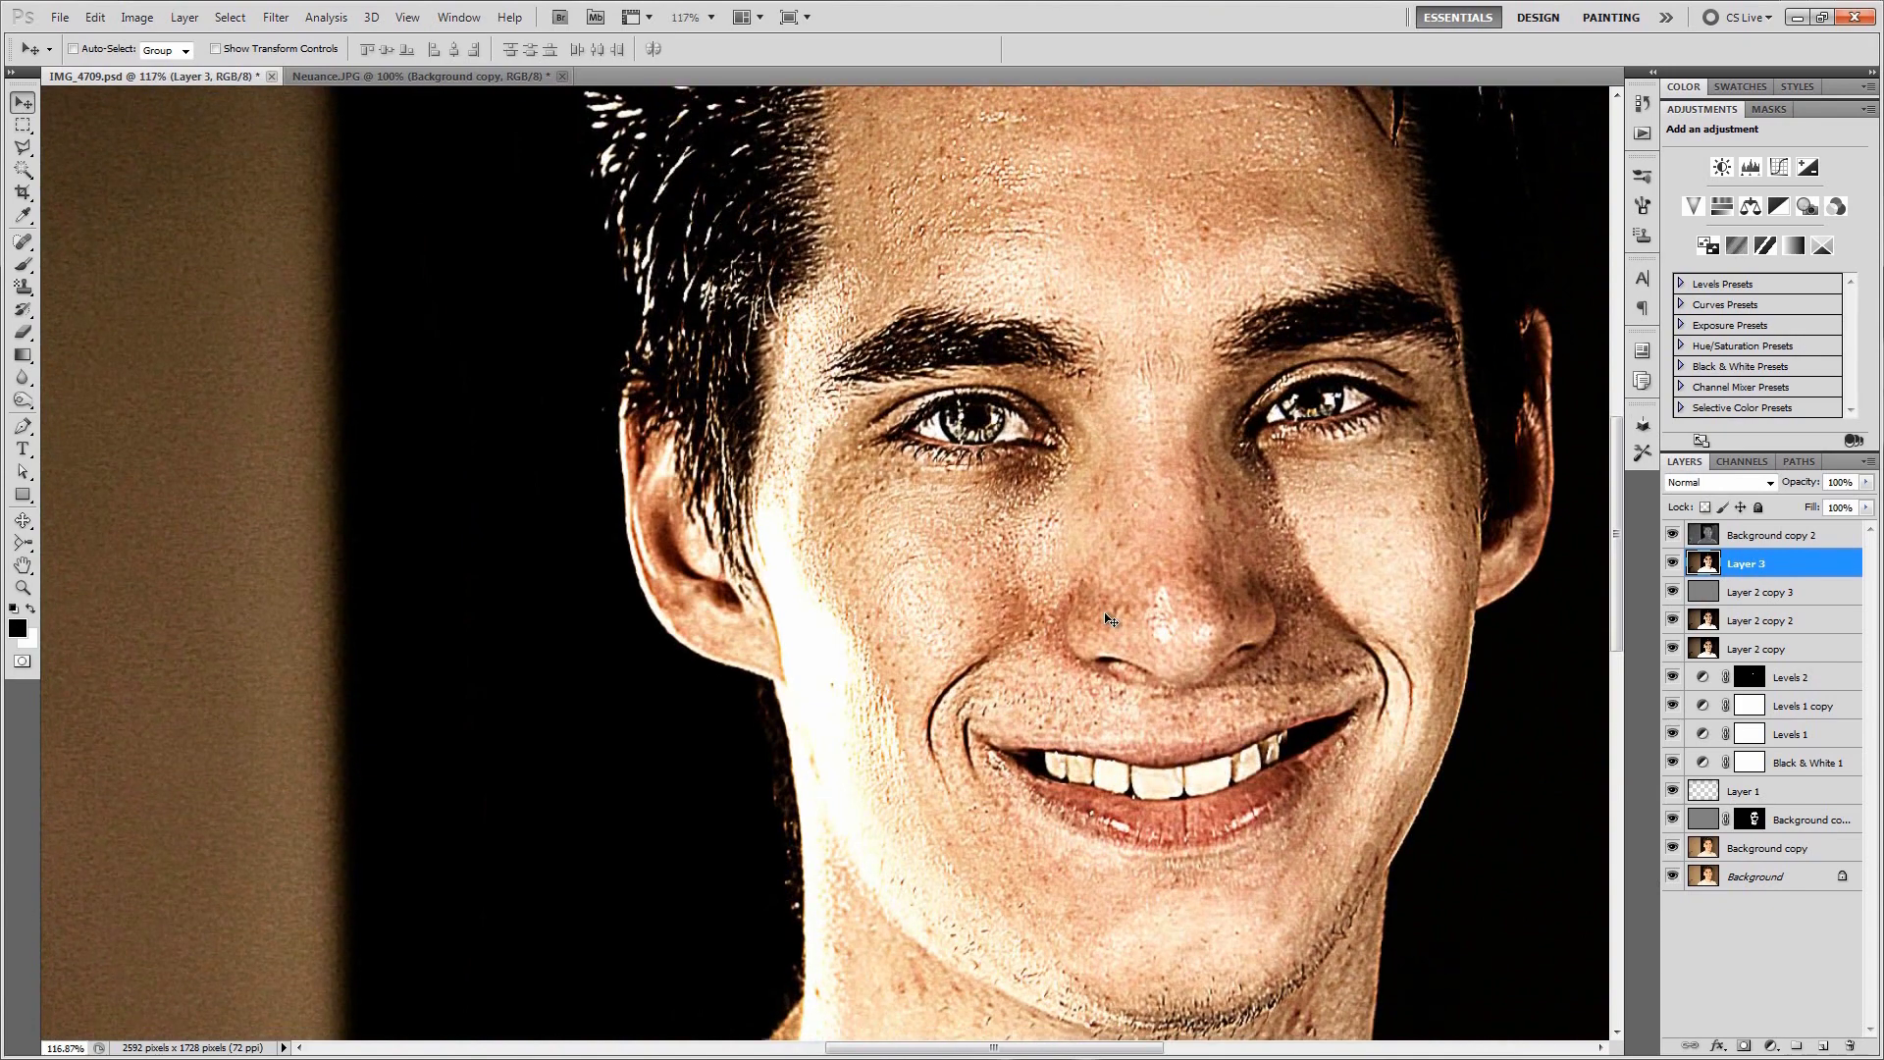
- Switch to the Neuance.JPG document and delete every layer above the Background
left_click(520, 76)
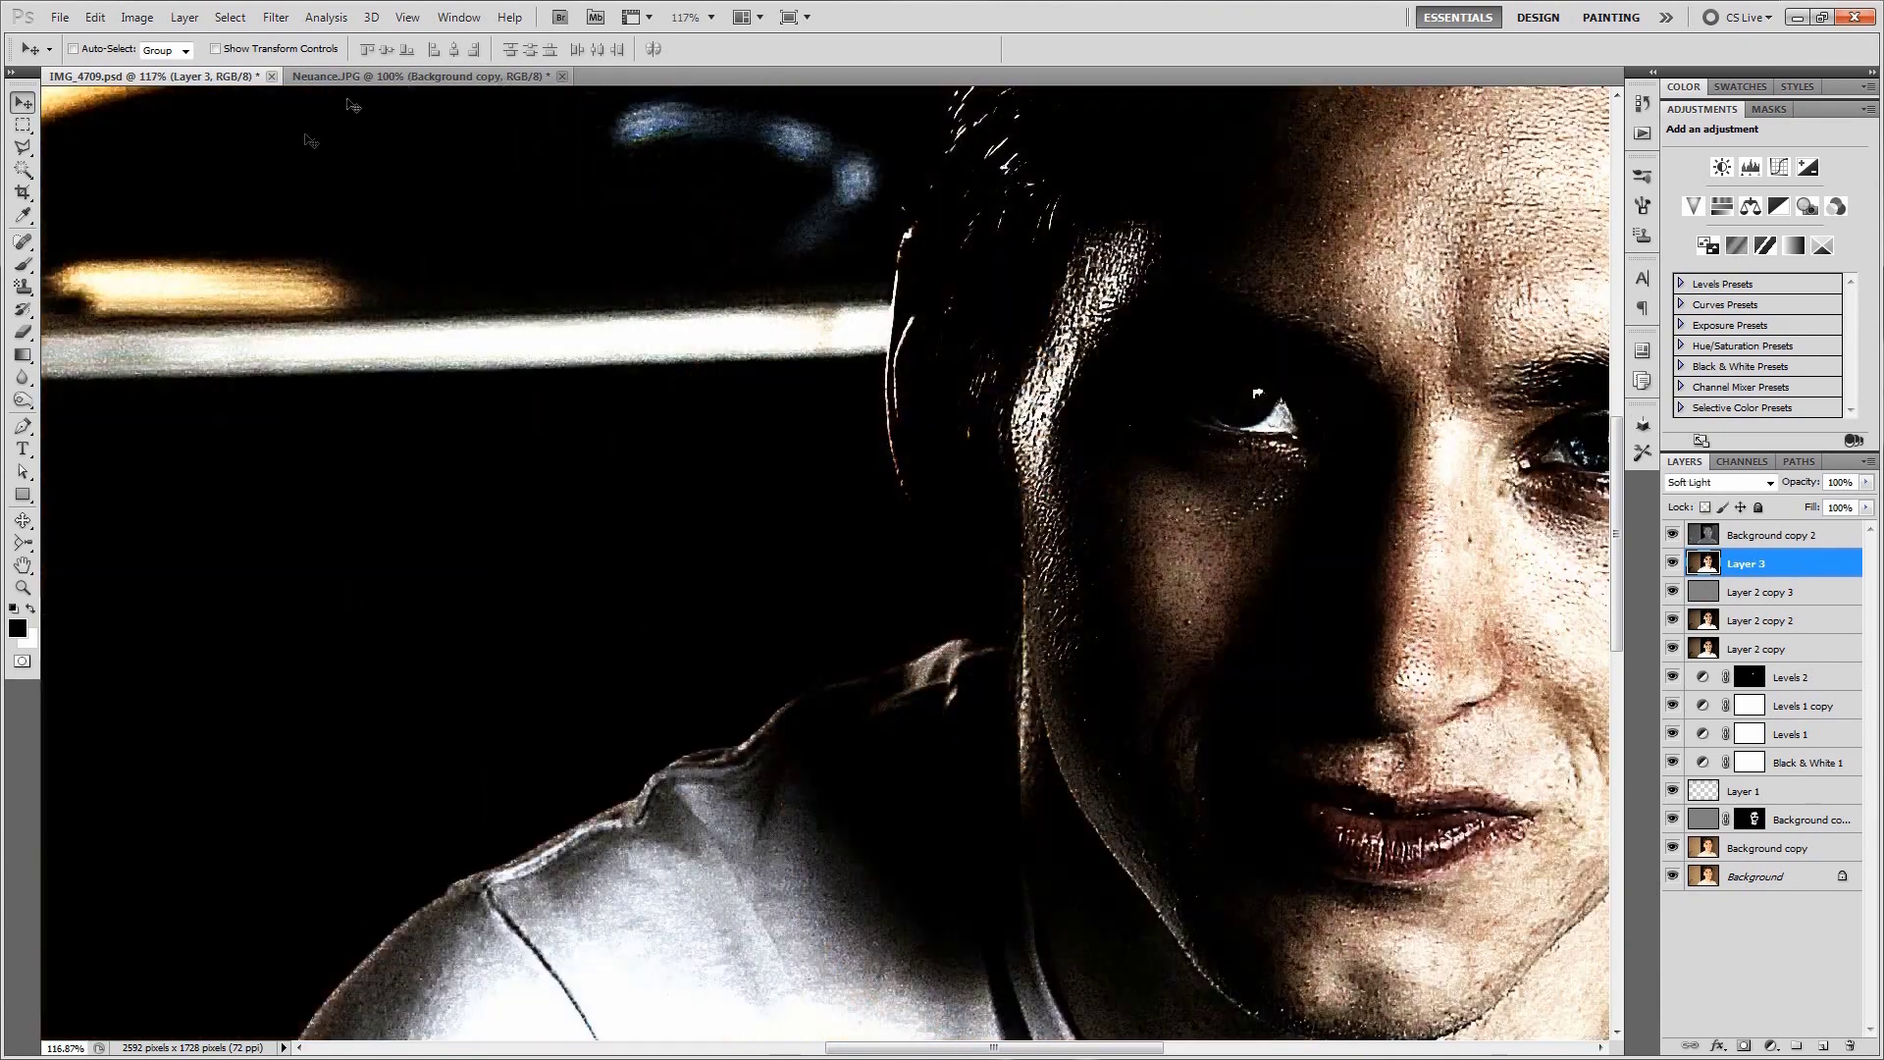
key("ctrl+0")
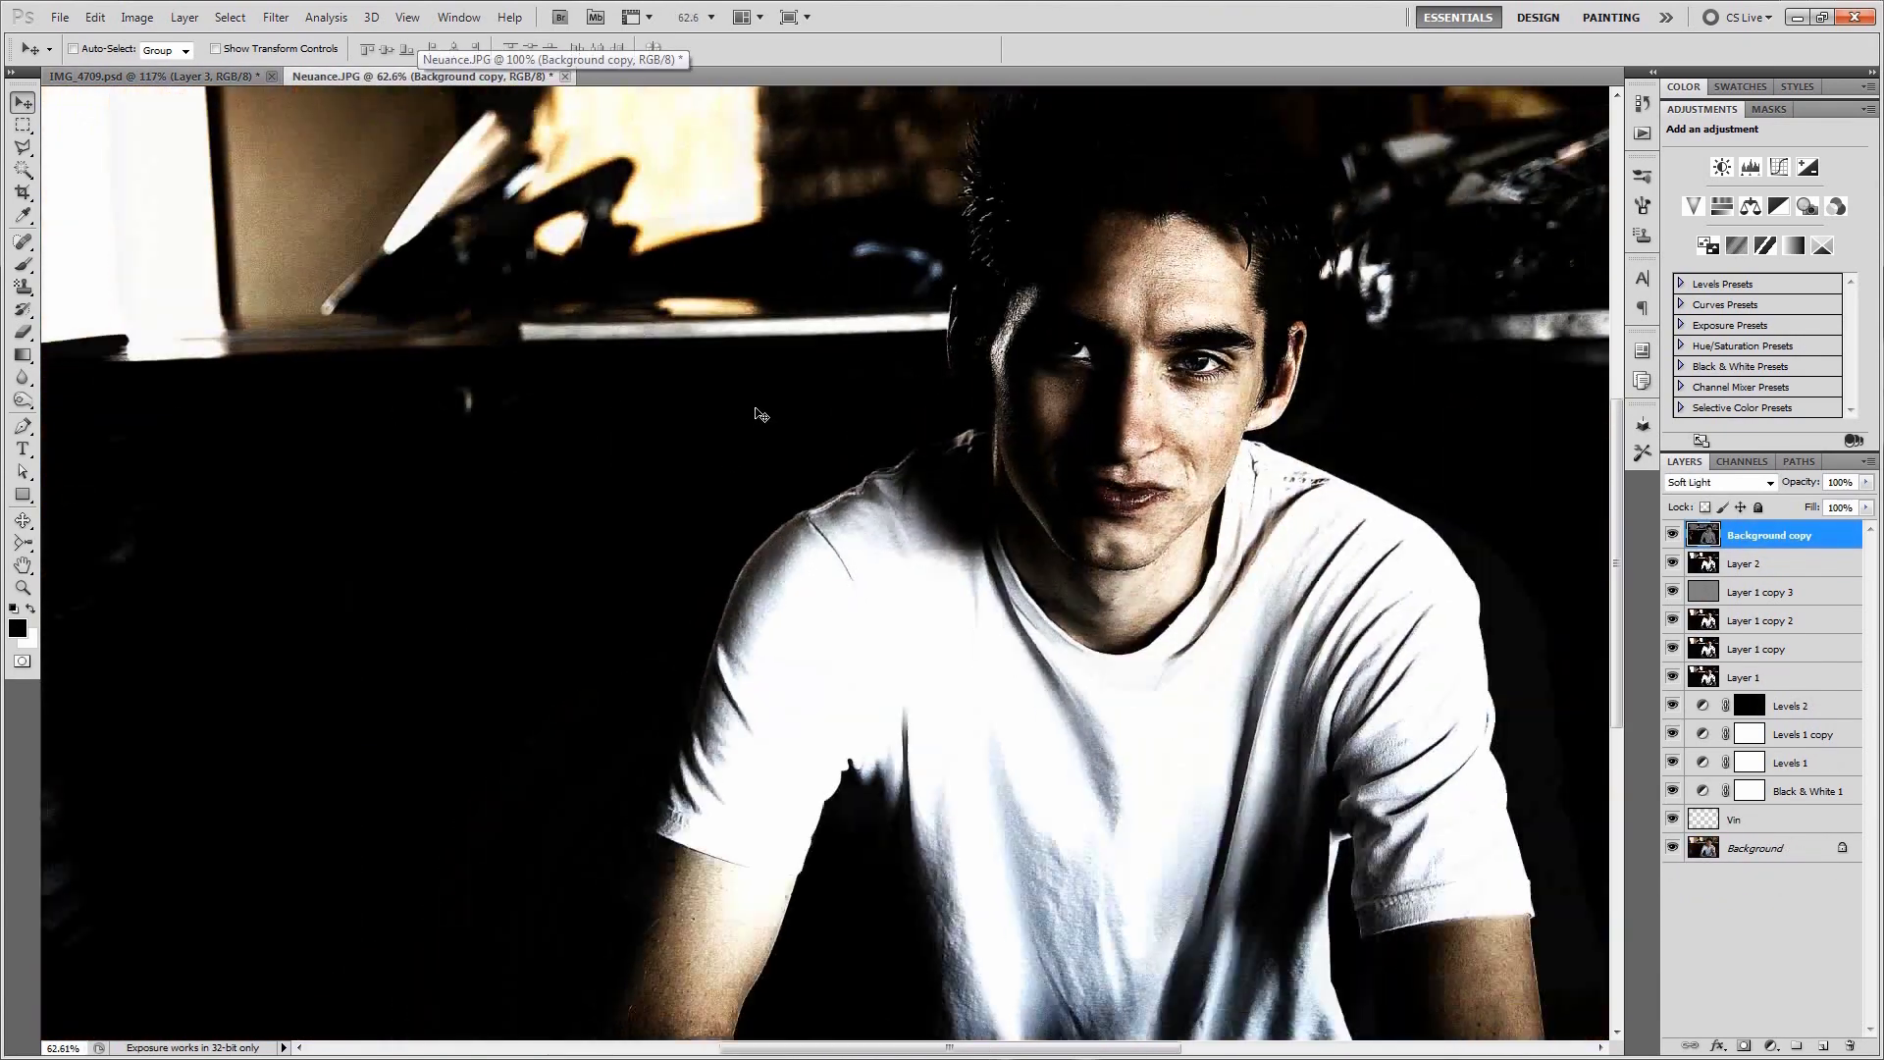
left_click(1807, 822, "shift")
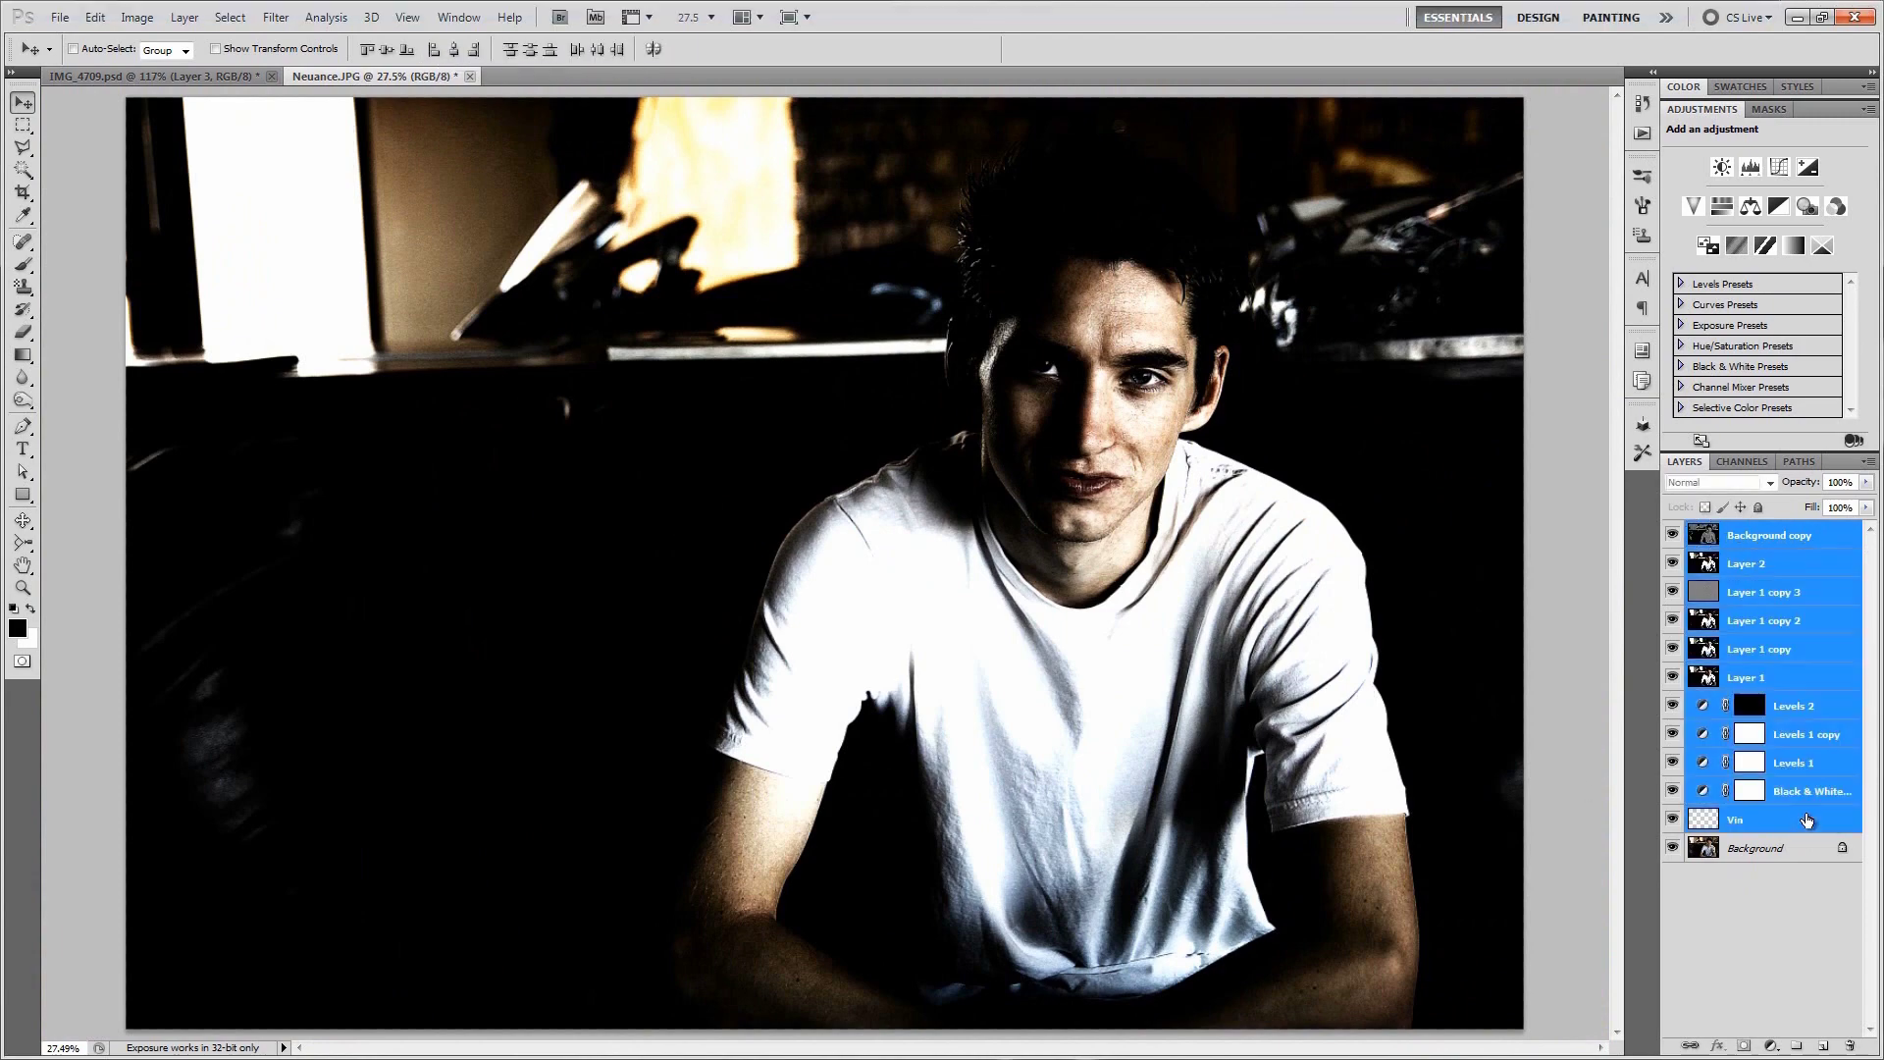
key("Delete")
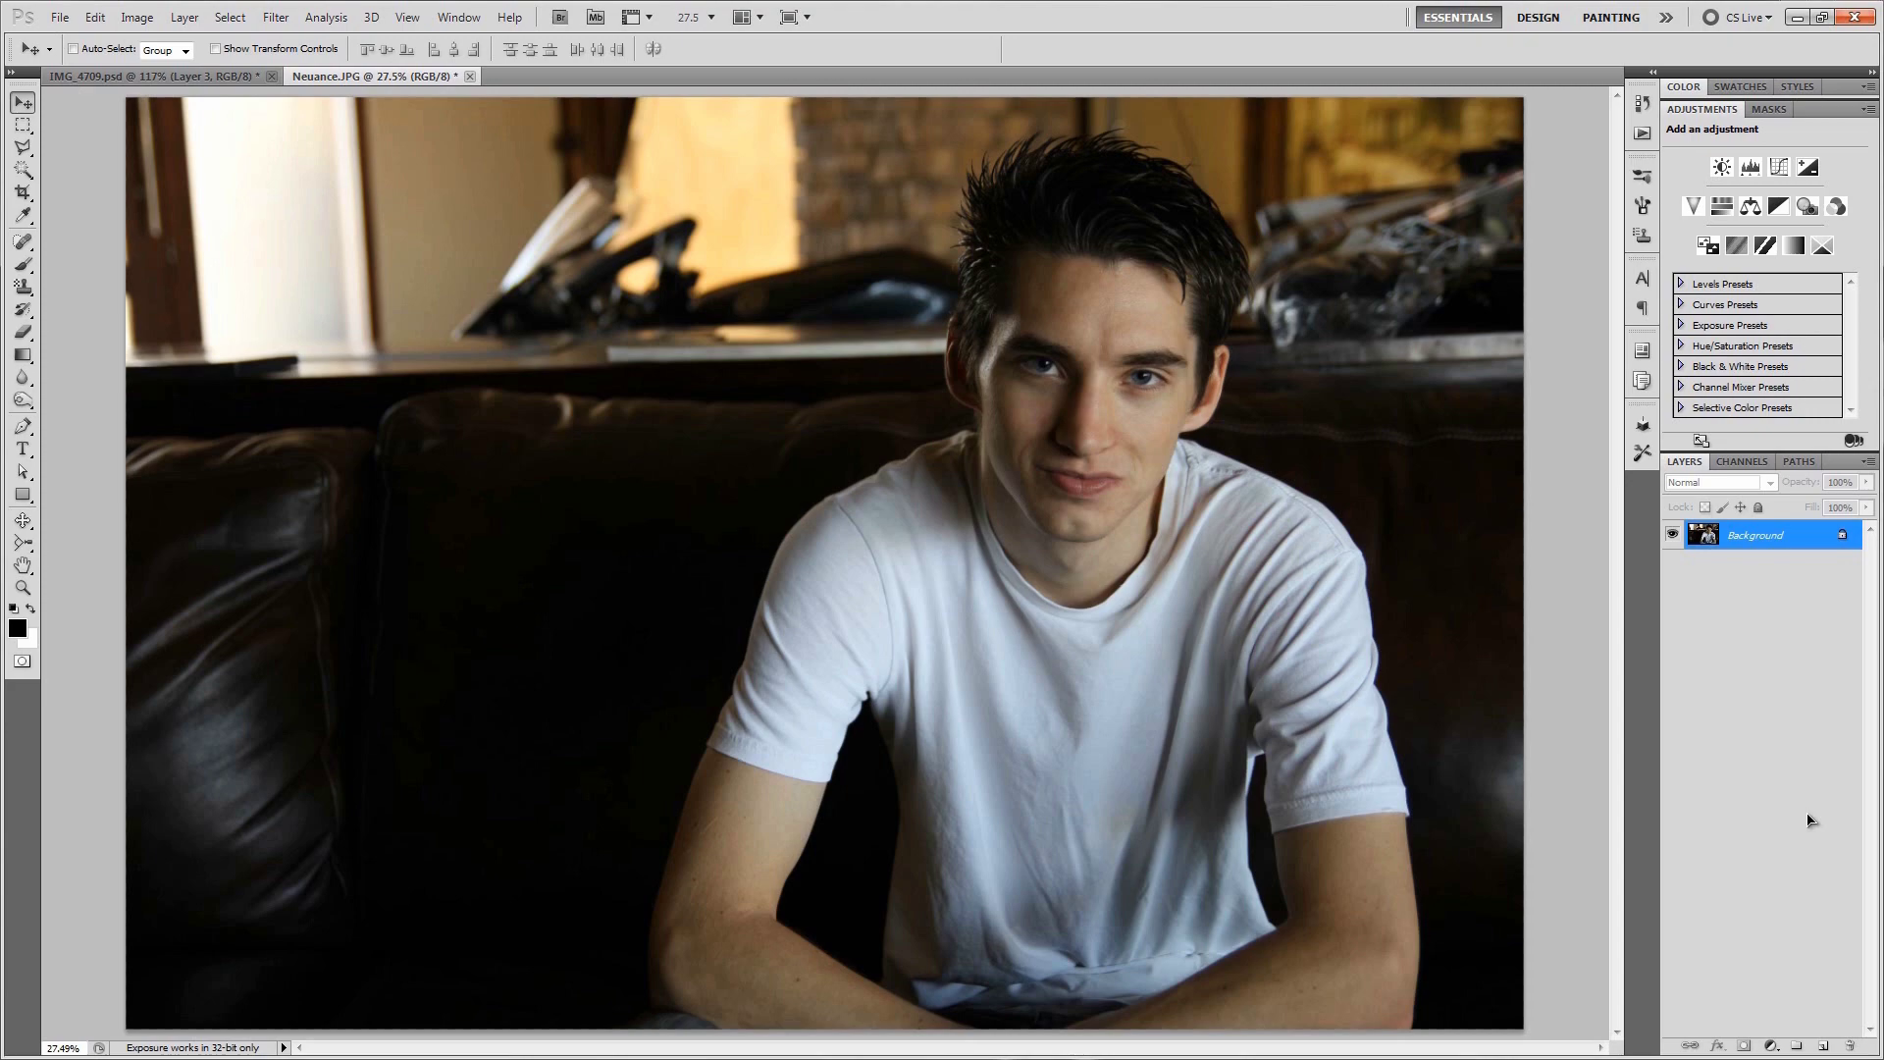
scroll(1134, 409, "up", 6)
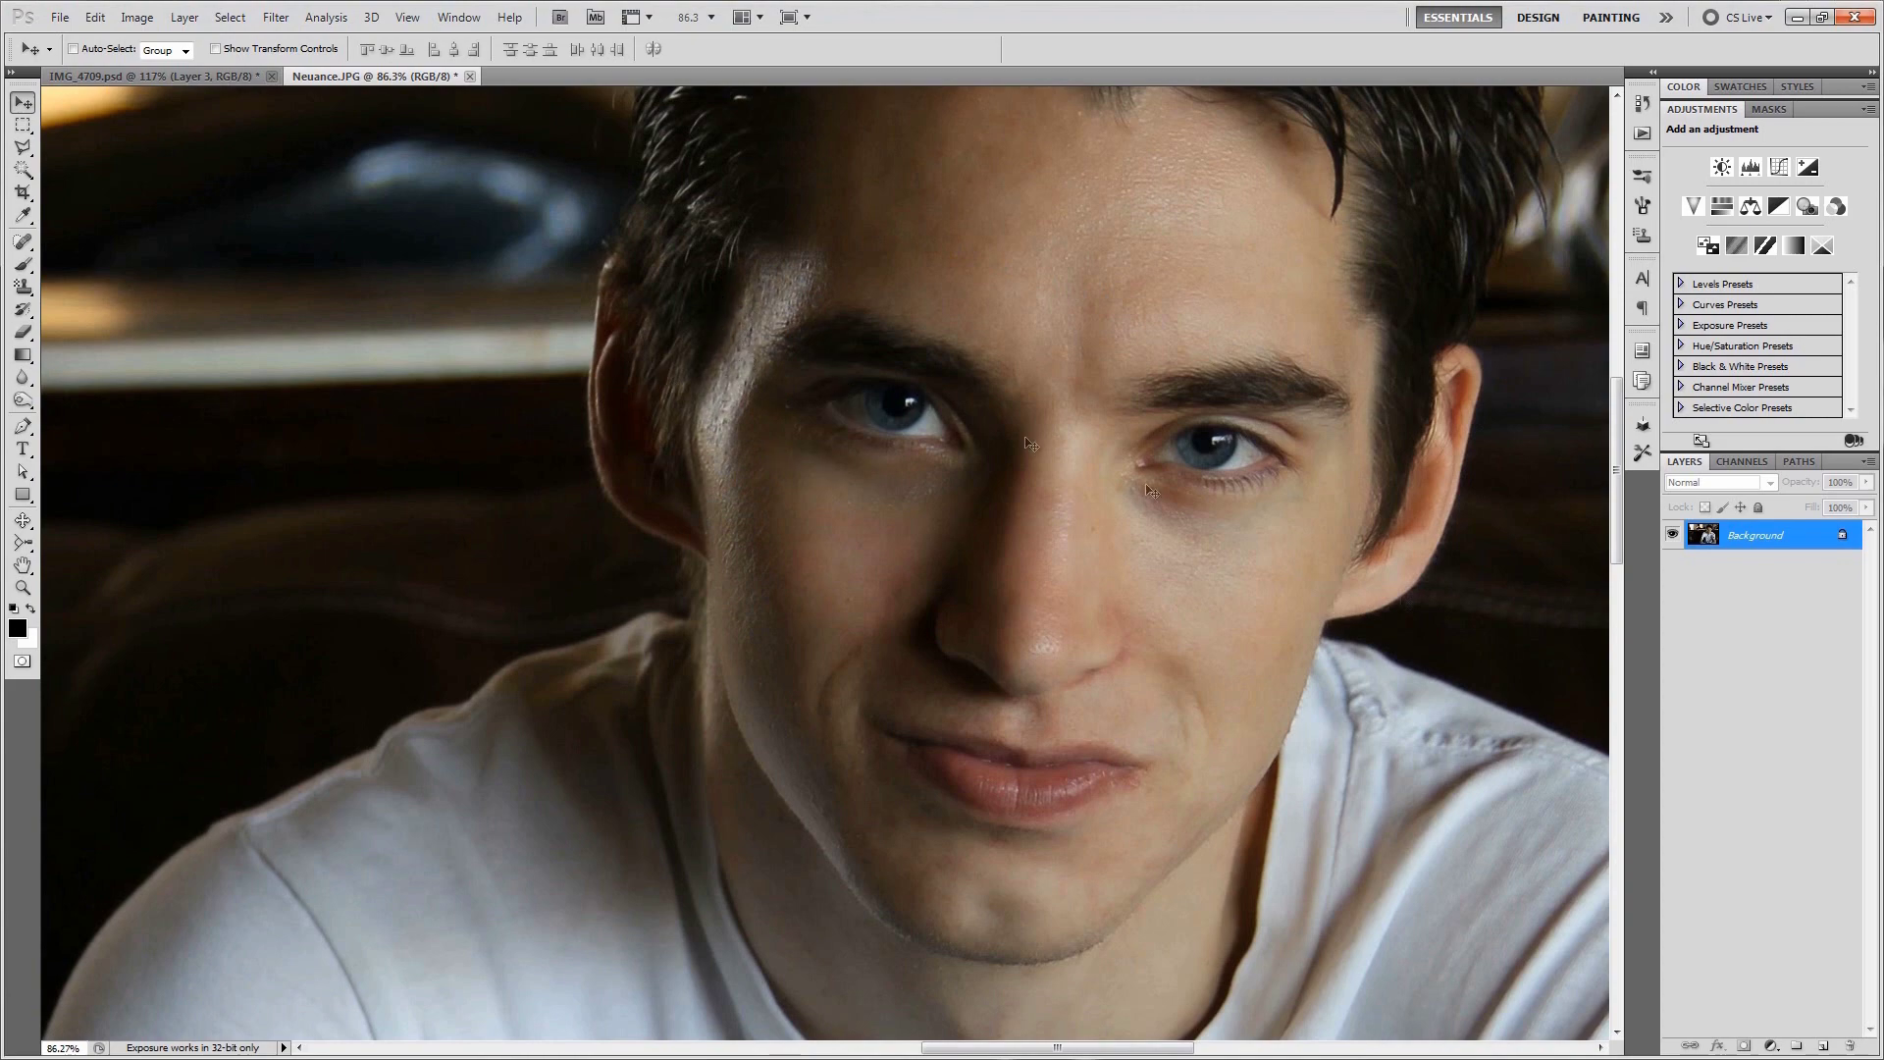
scroll(1246, 538, "down", 3)
scroll(1246, 538, "down", 2)
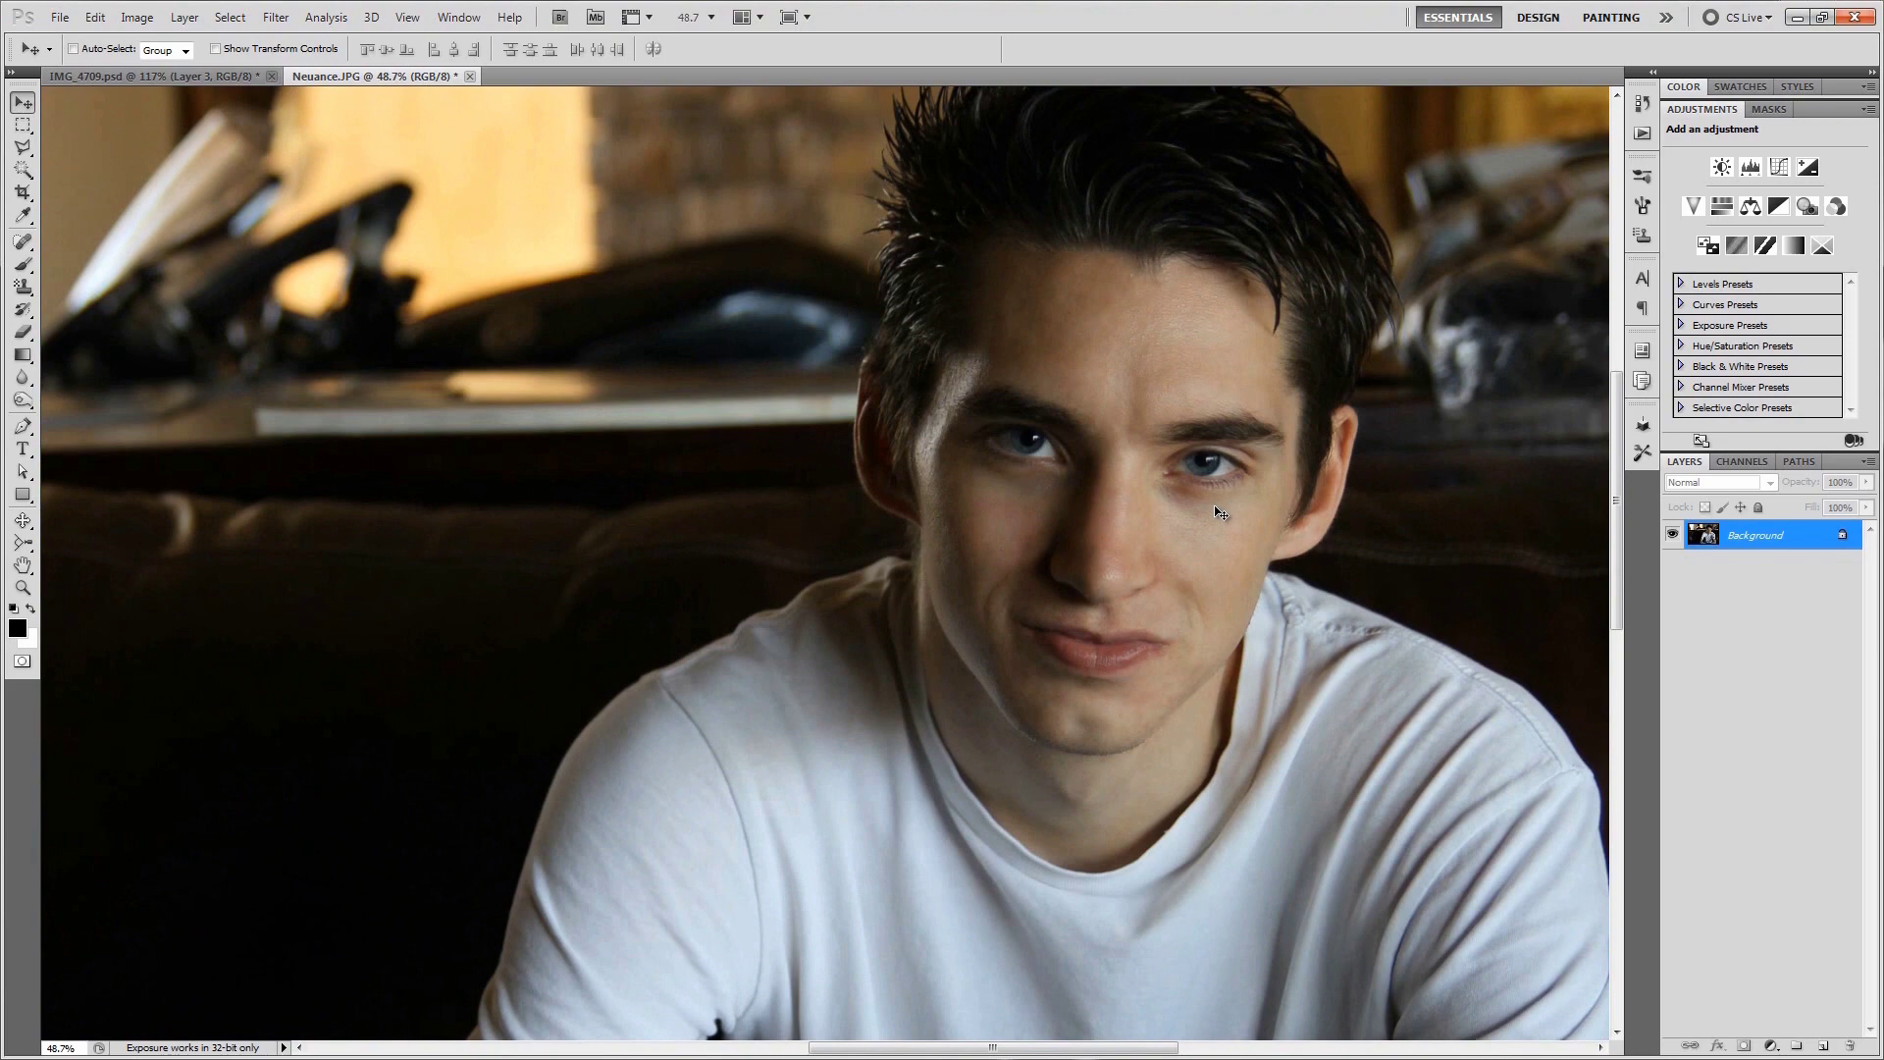
scroll(1220, 512, "down", 3)
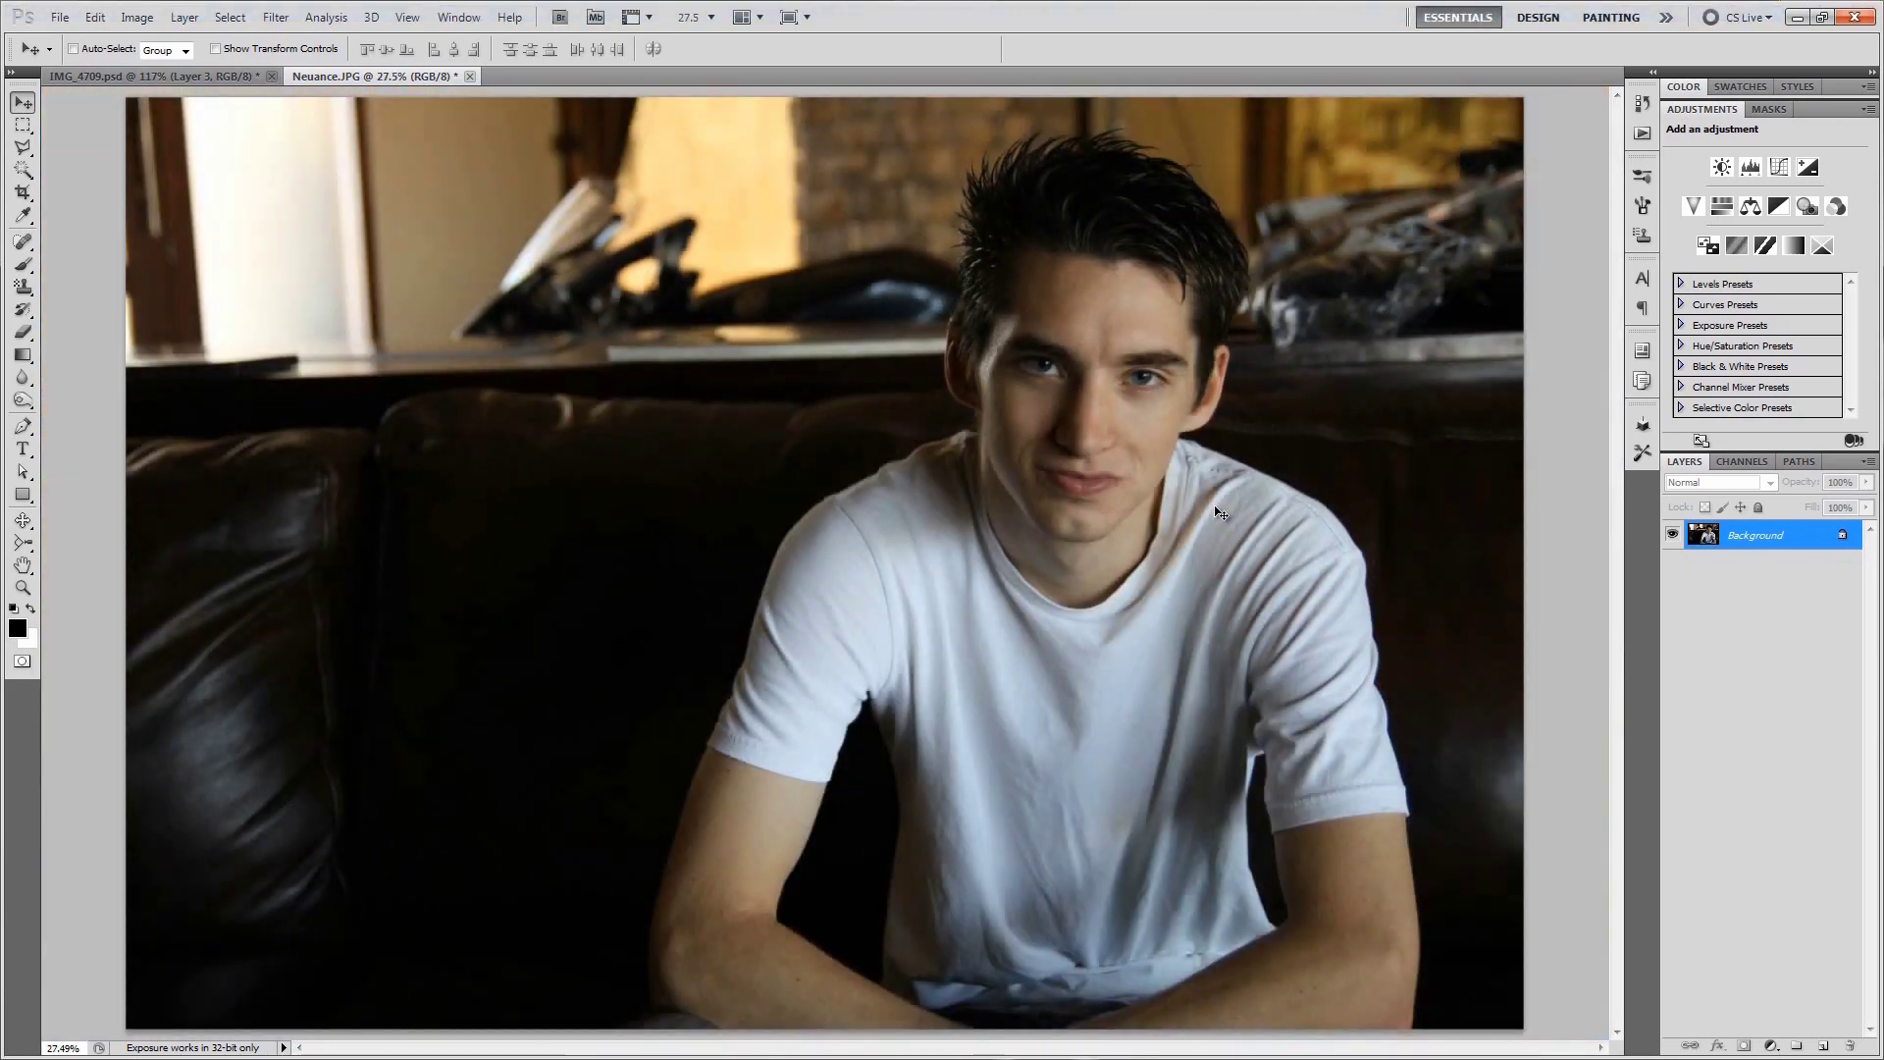
- Choose the Brush tool, add a new empty layer above the Background and name it Vin
key("b")
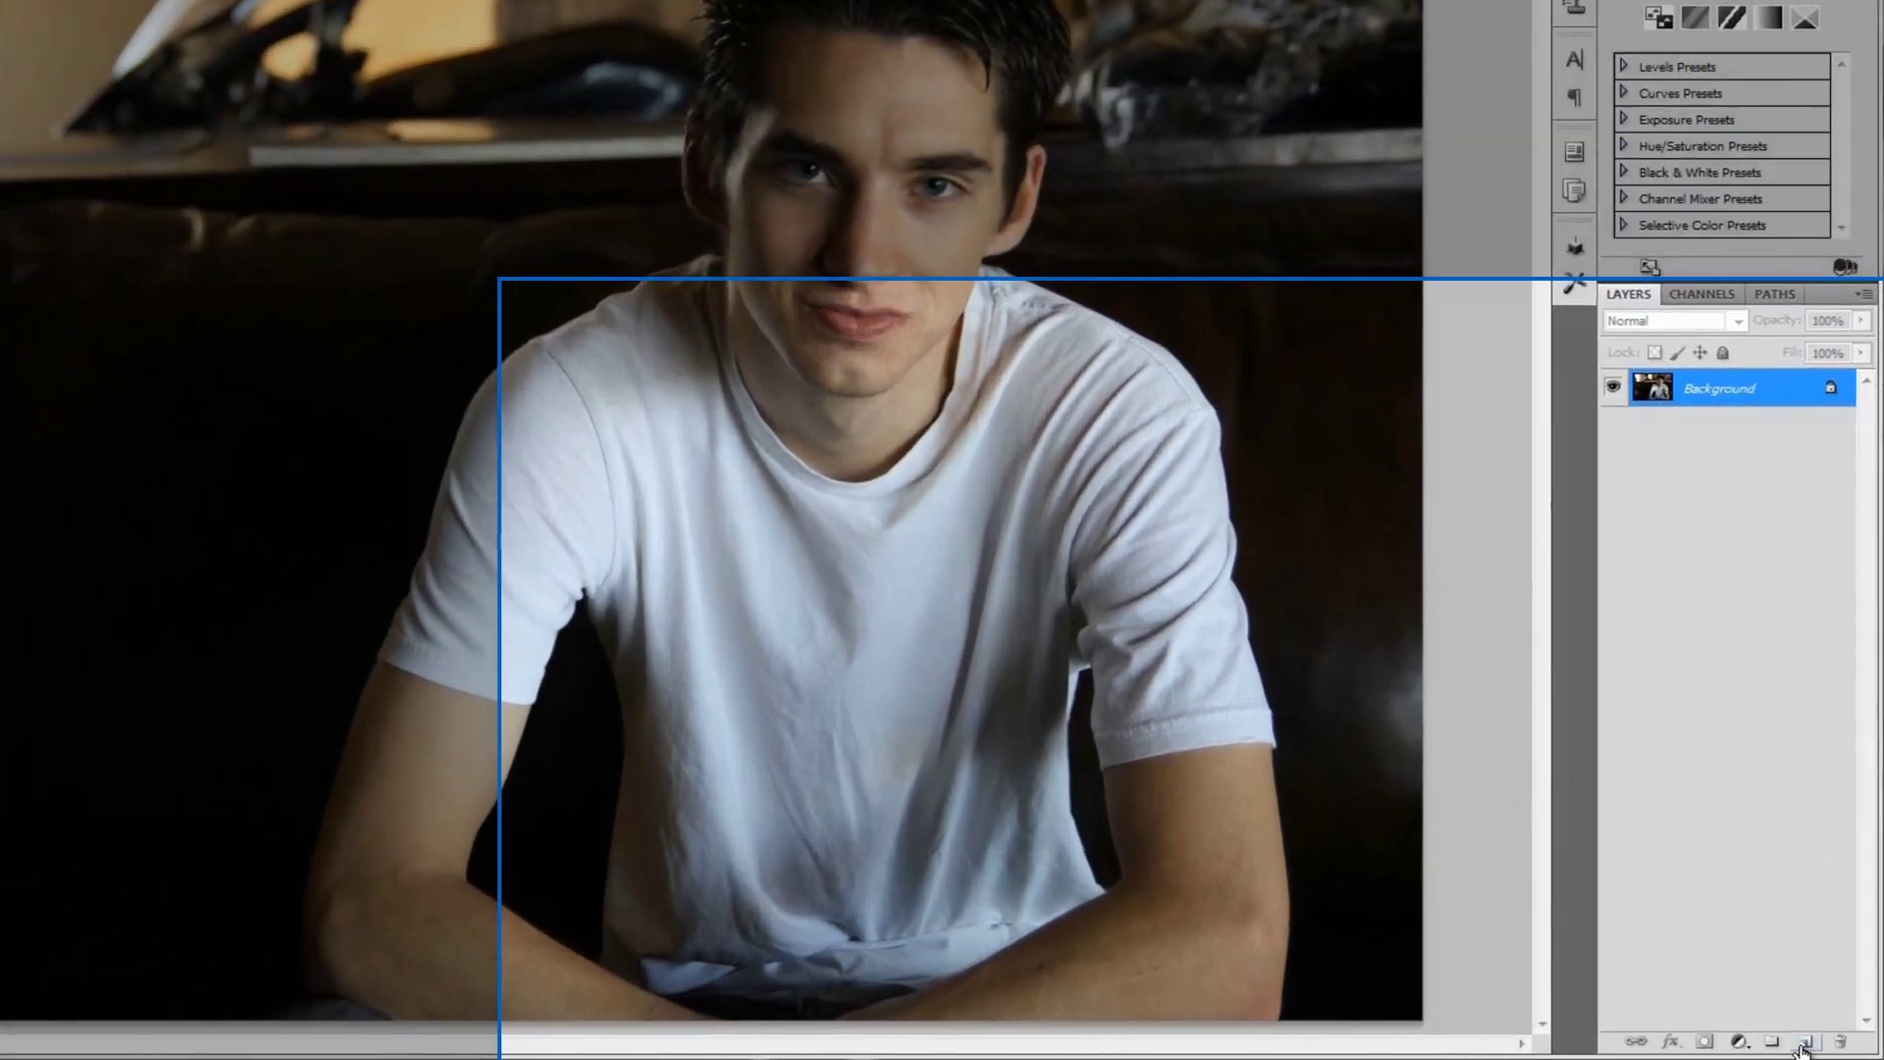
left_click(1823, 1045)
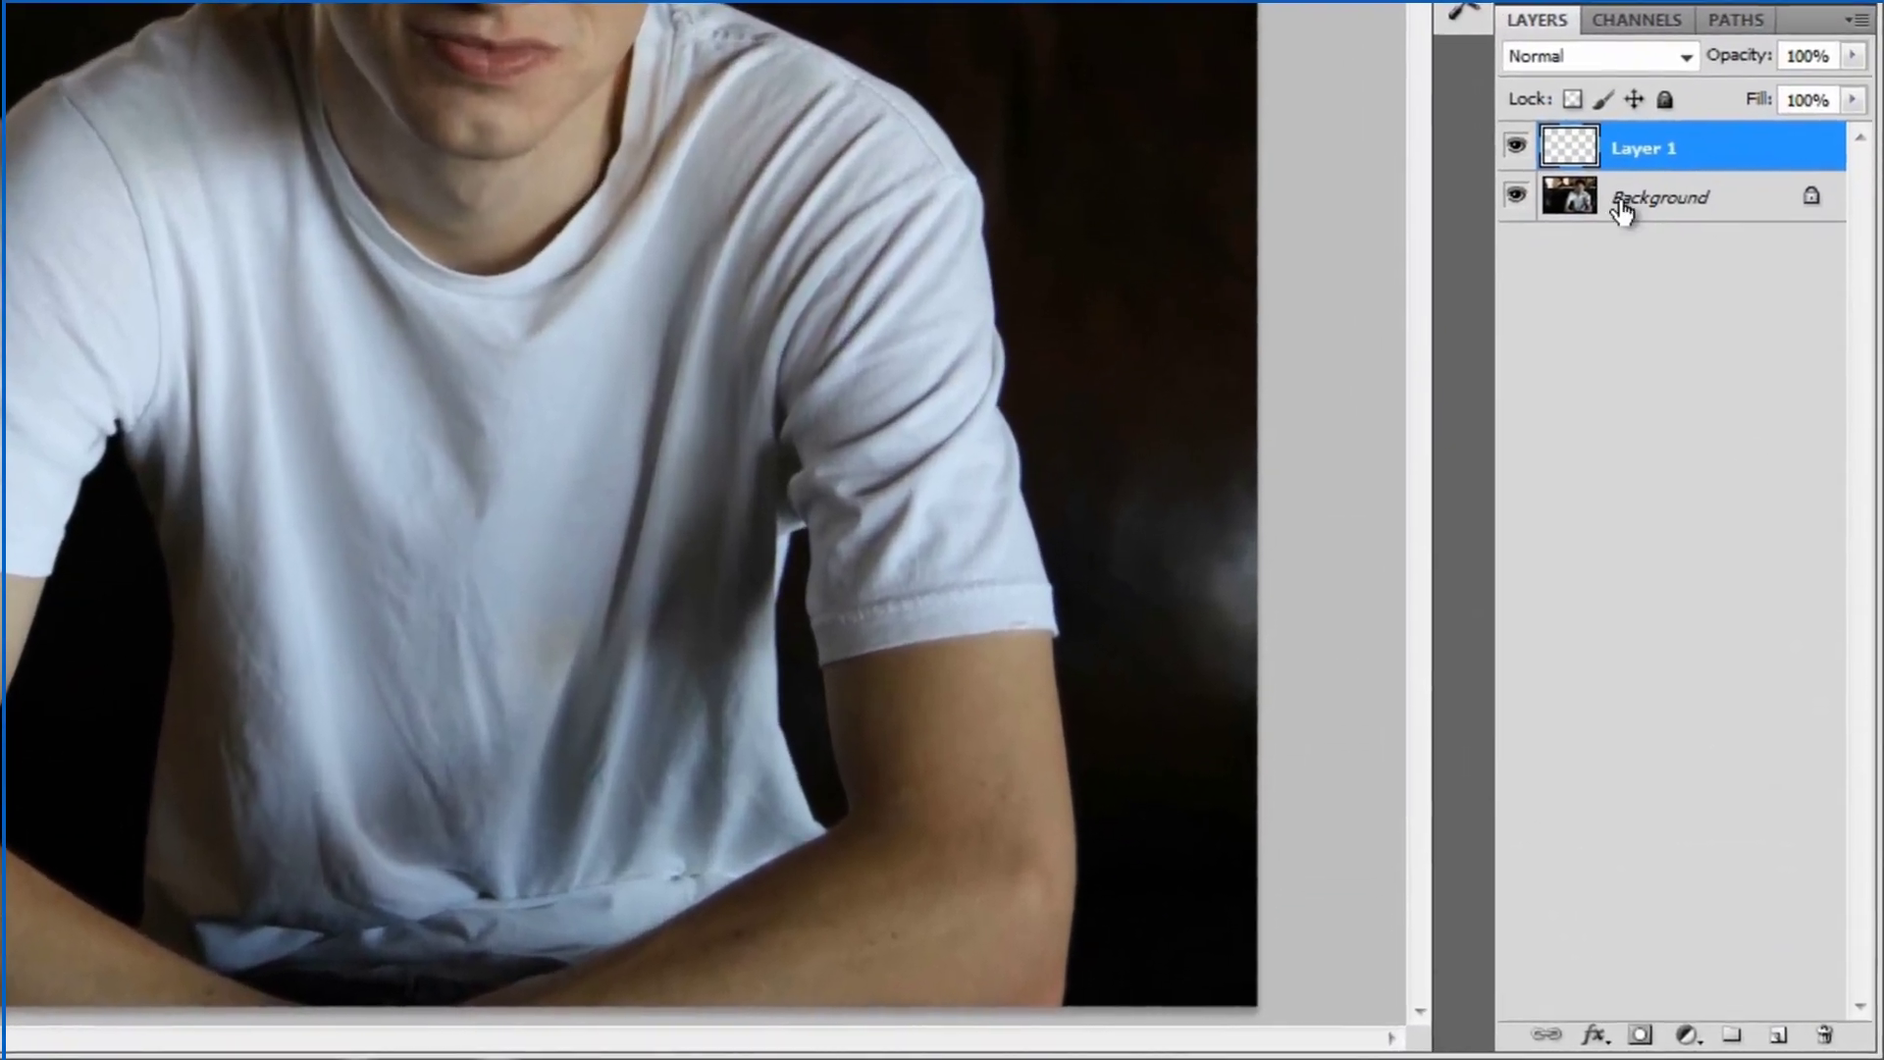
double_click(1641, 145)
type("Vin")
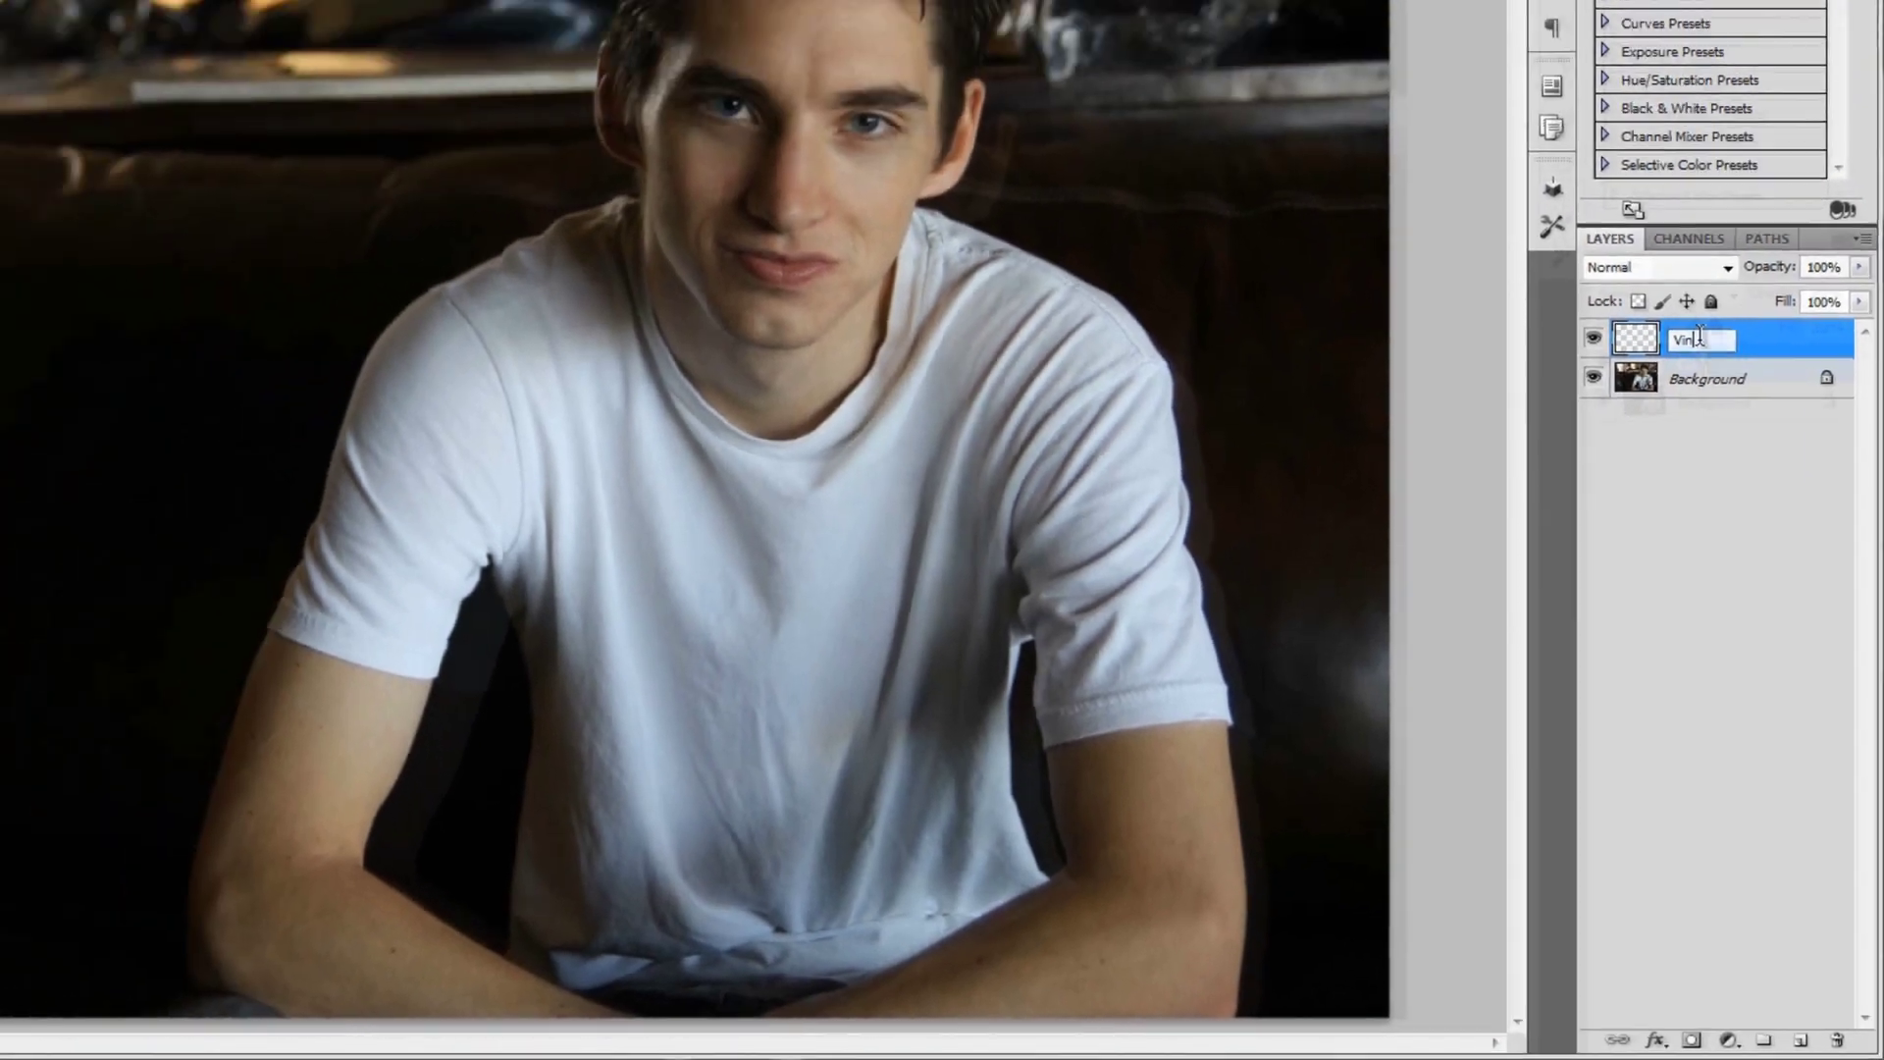
key("Return")
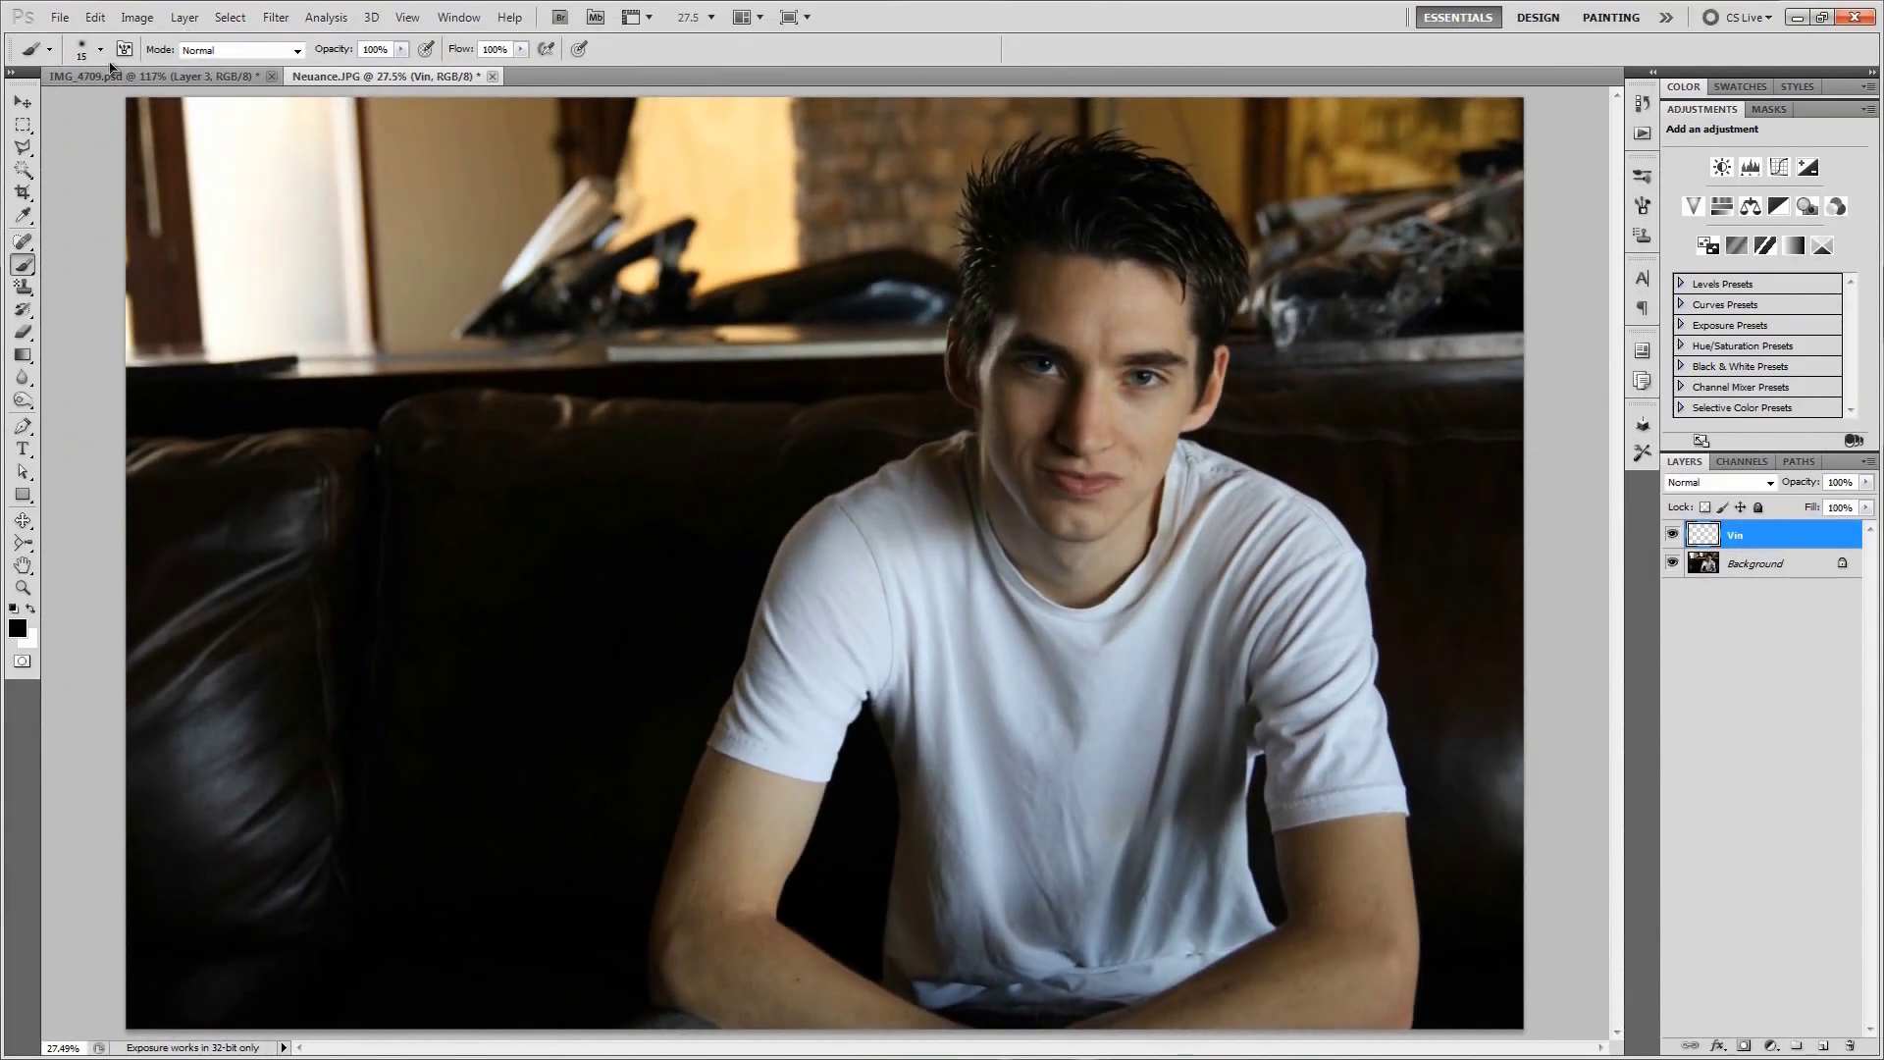
- Set the soft round brush's size to 2500 px for vignetting the photo's edges
left_click(101, 49)
left_click_drag(44, 102, 273, 110)
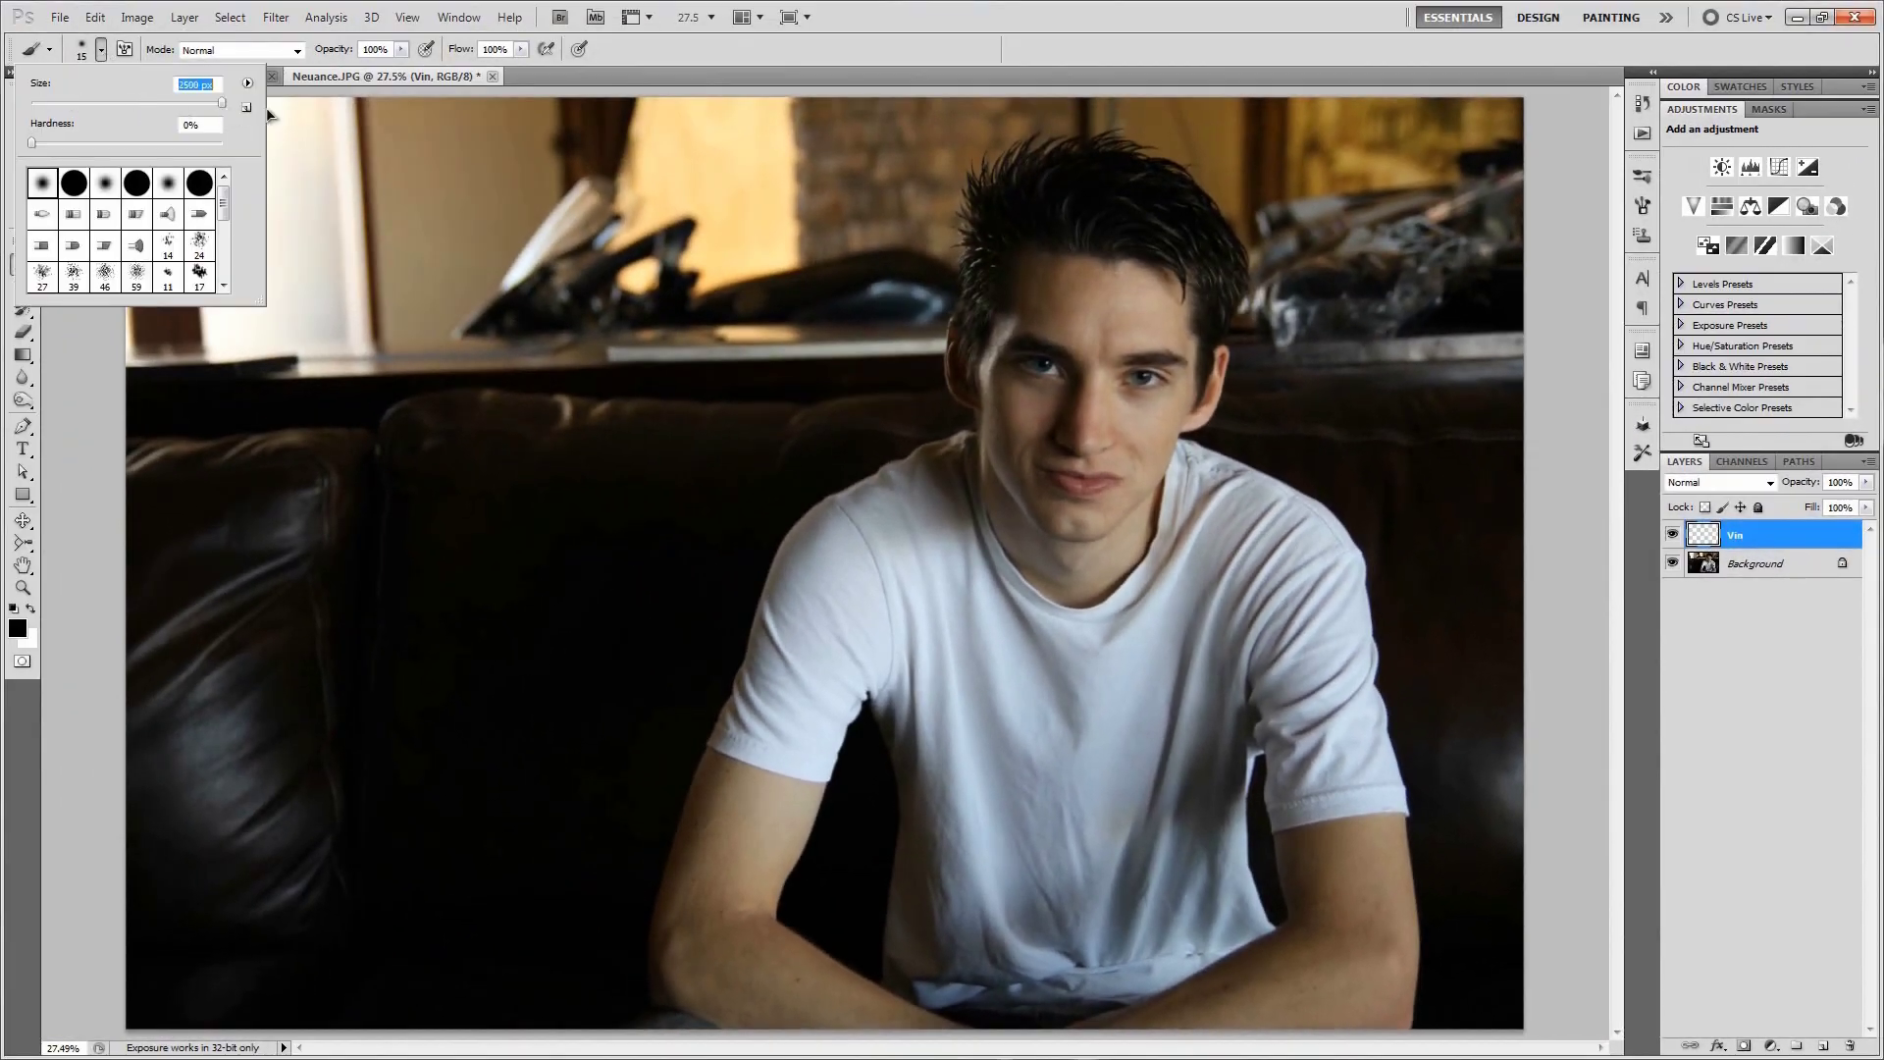
left_click(102, 52)
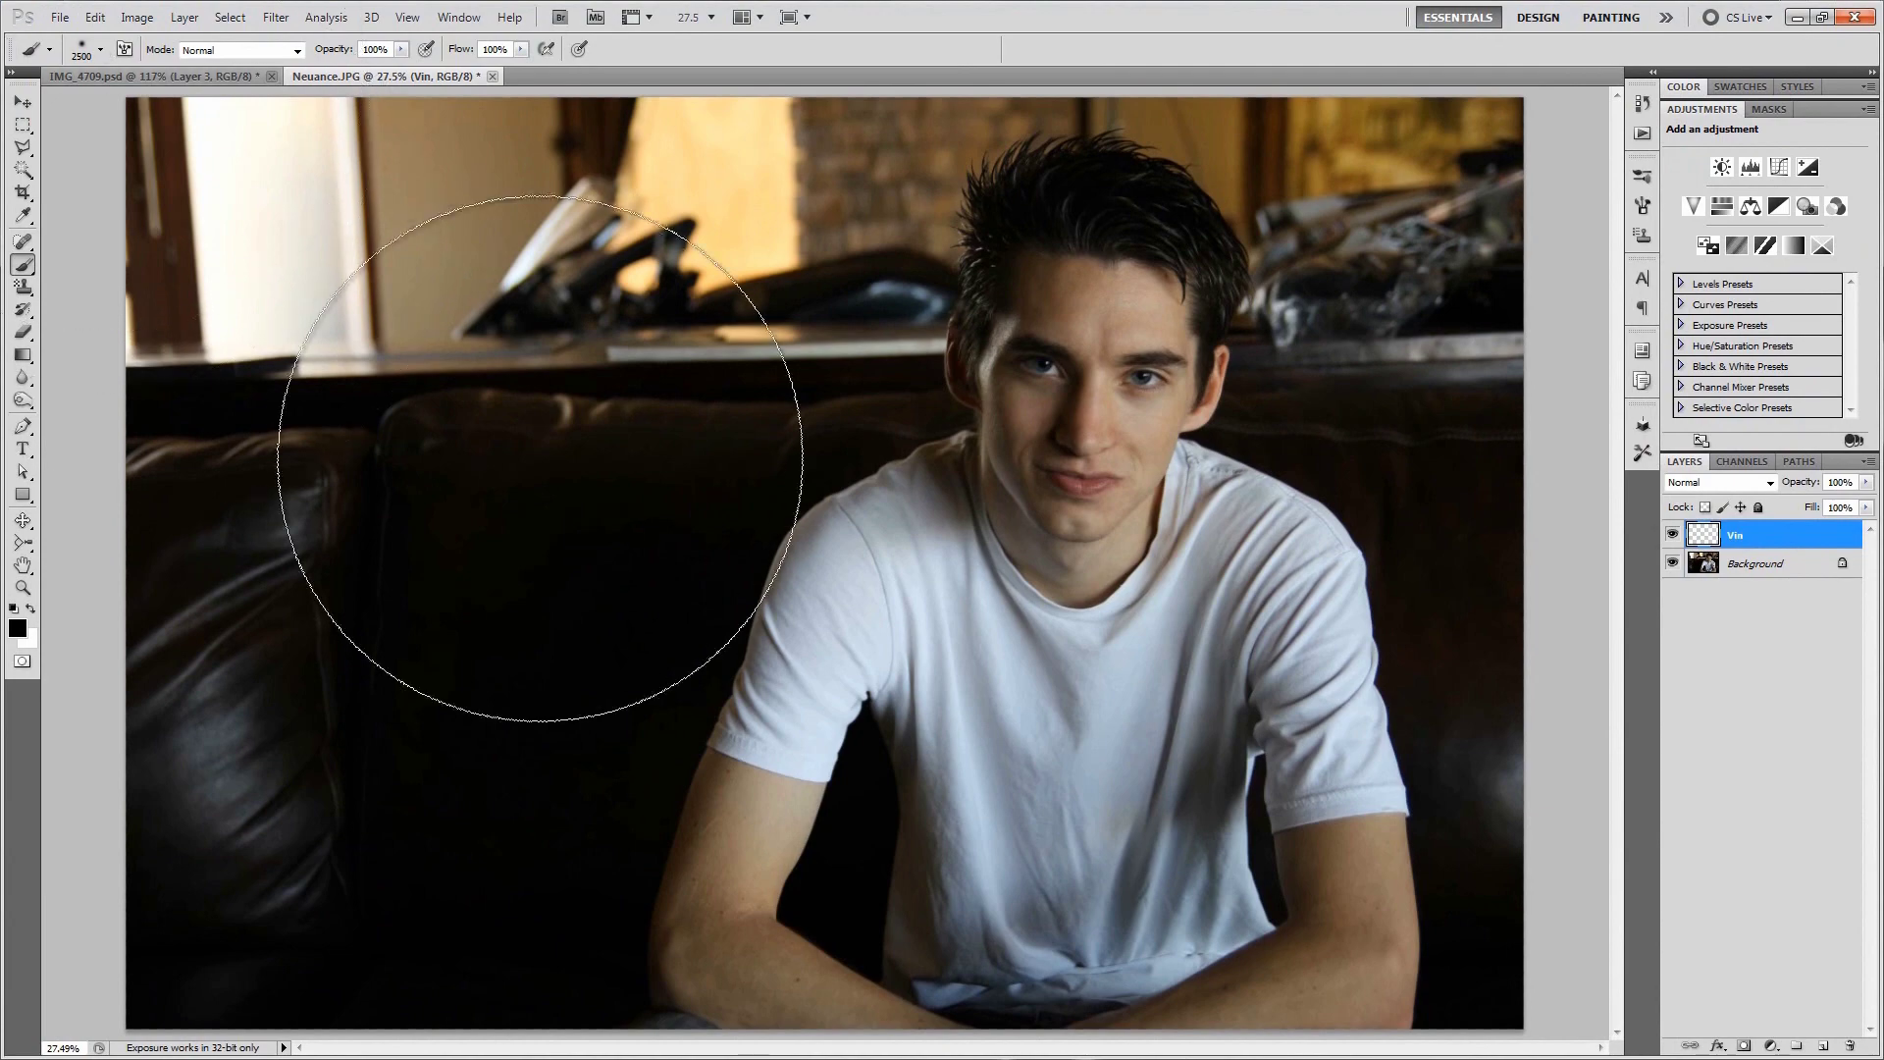
key("ctrl+minus")
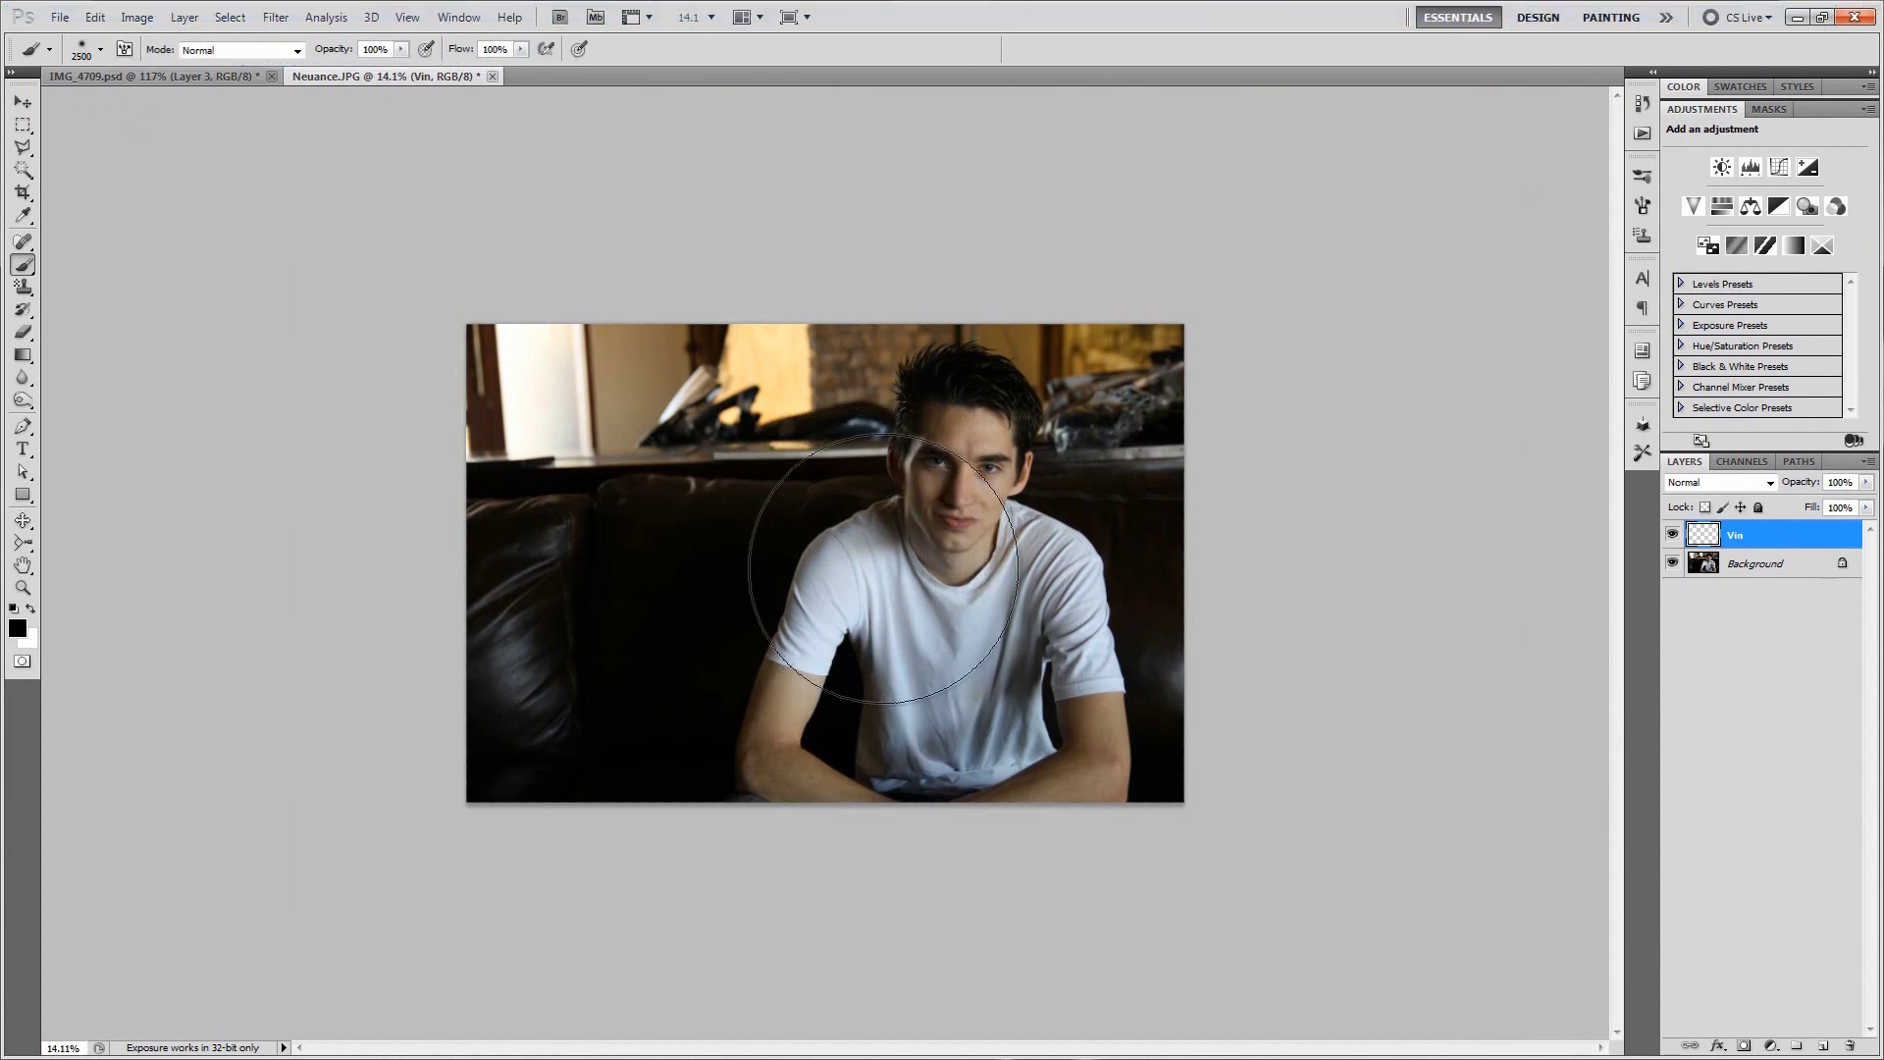
scroll(772, 548, "down", 1)
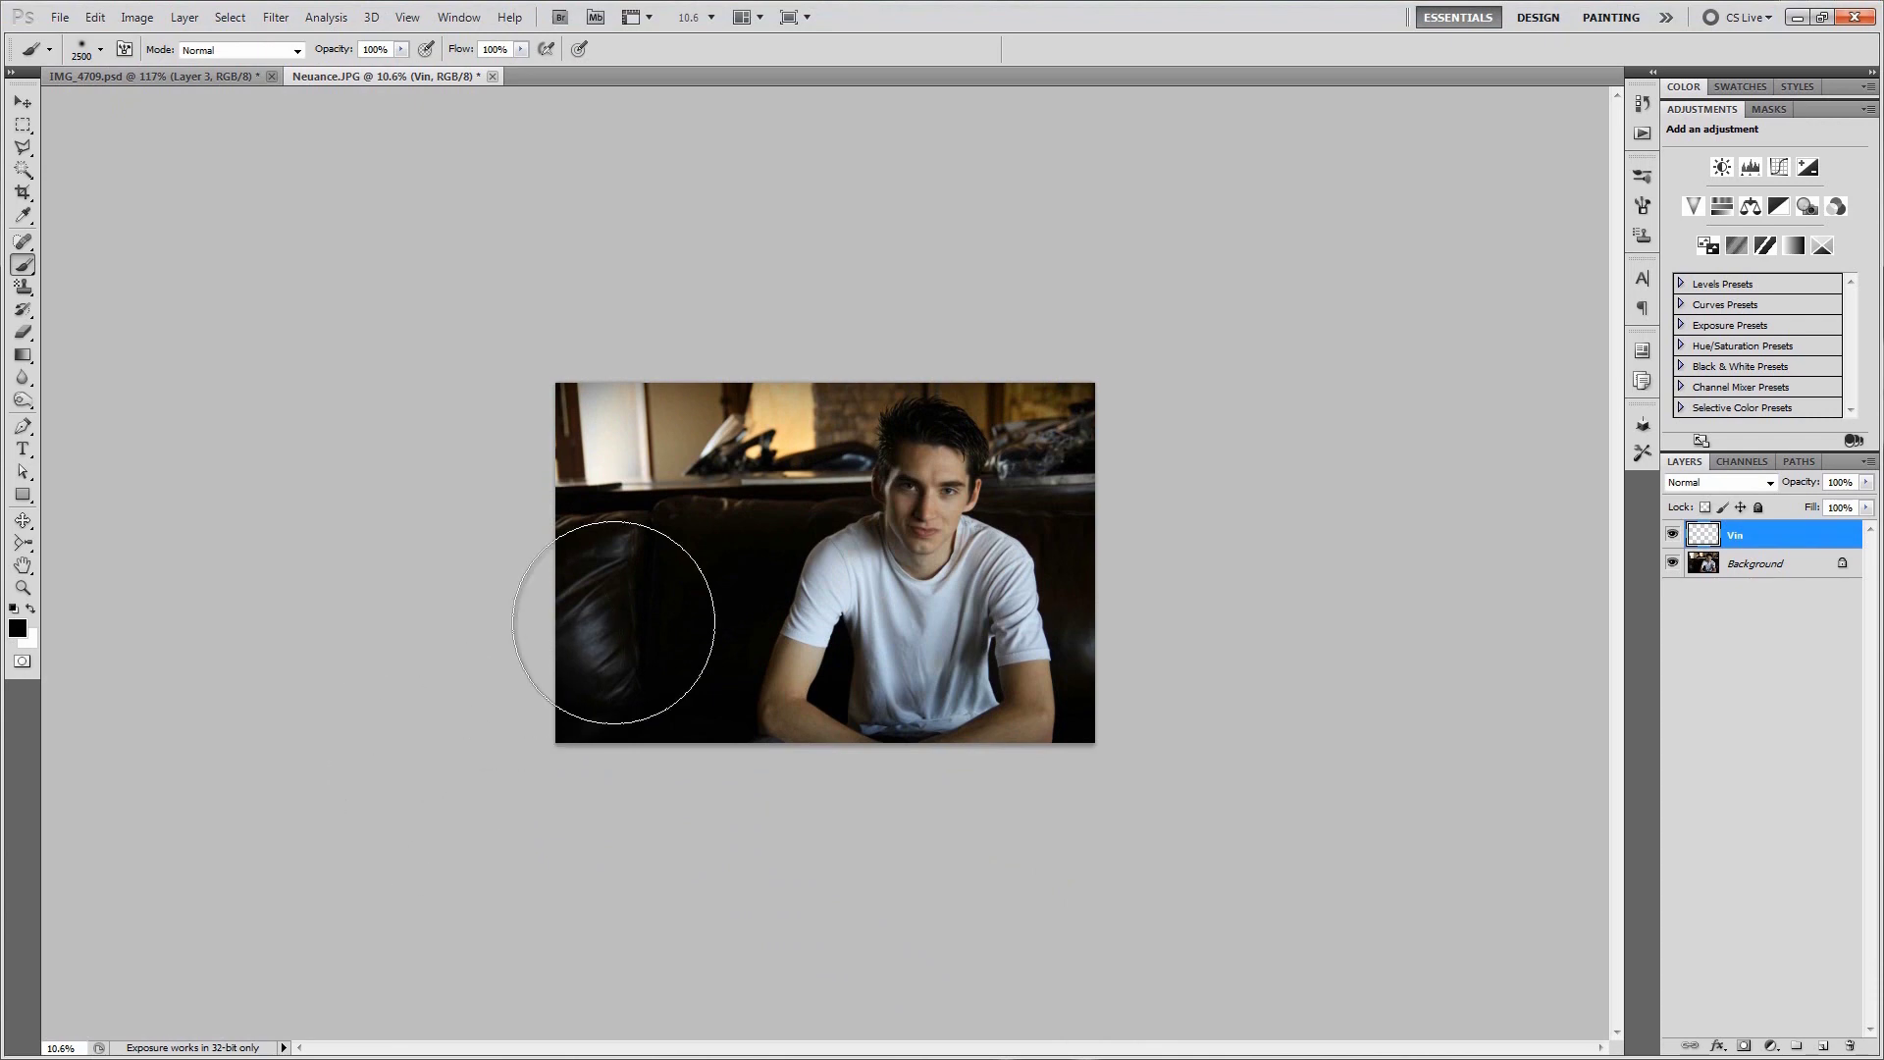
key("ctrl+0")
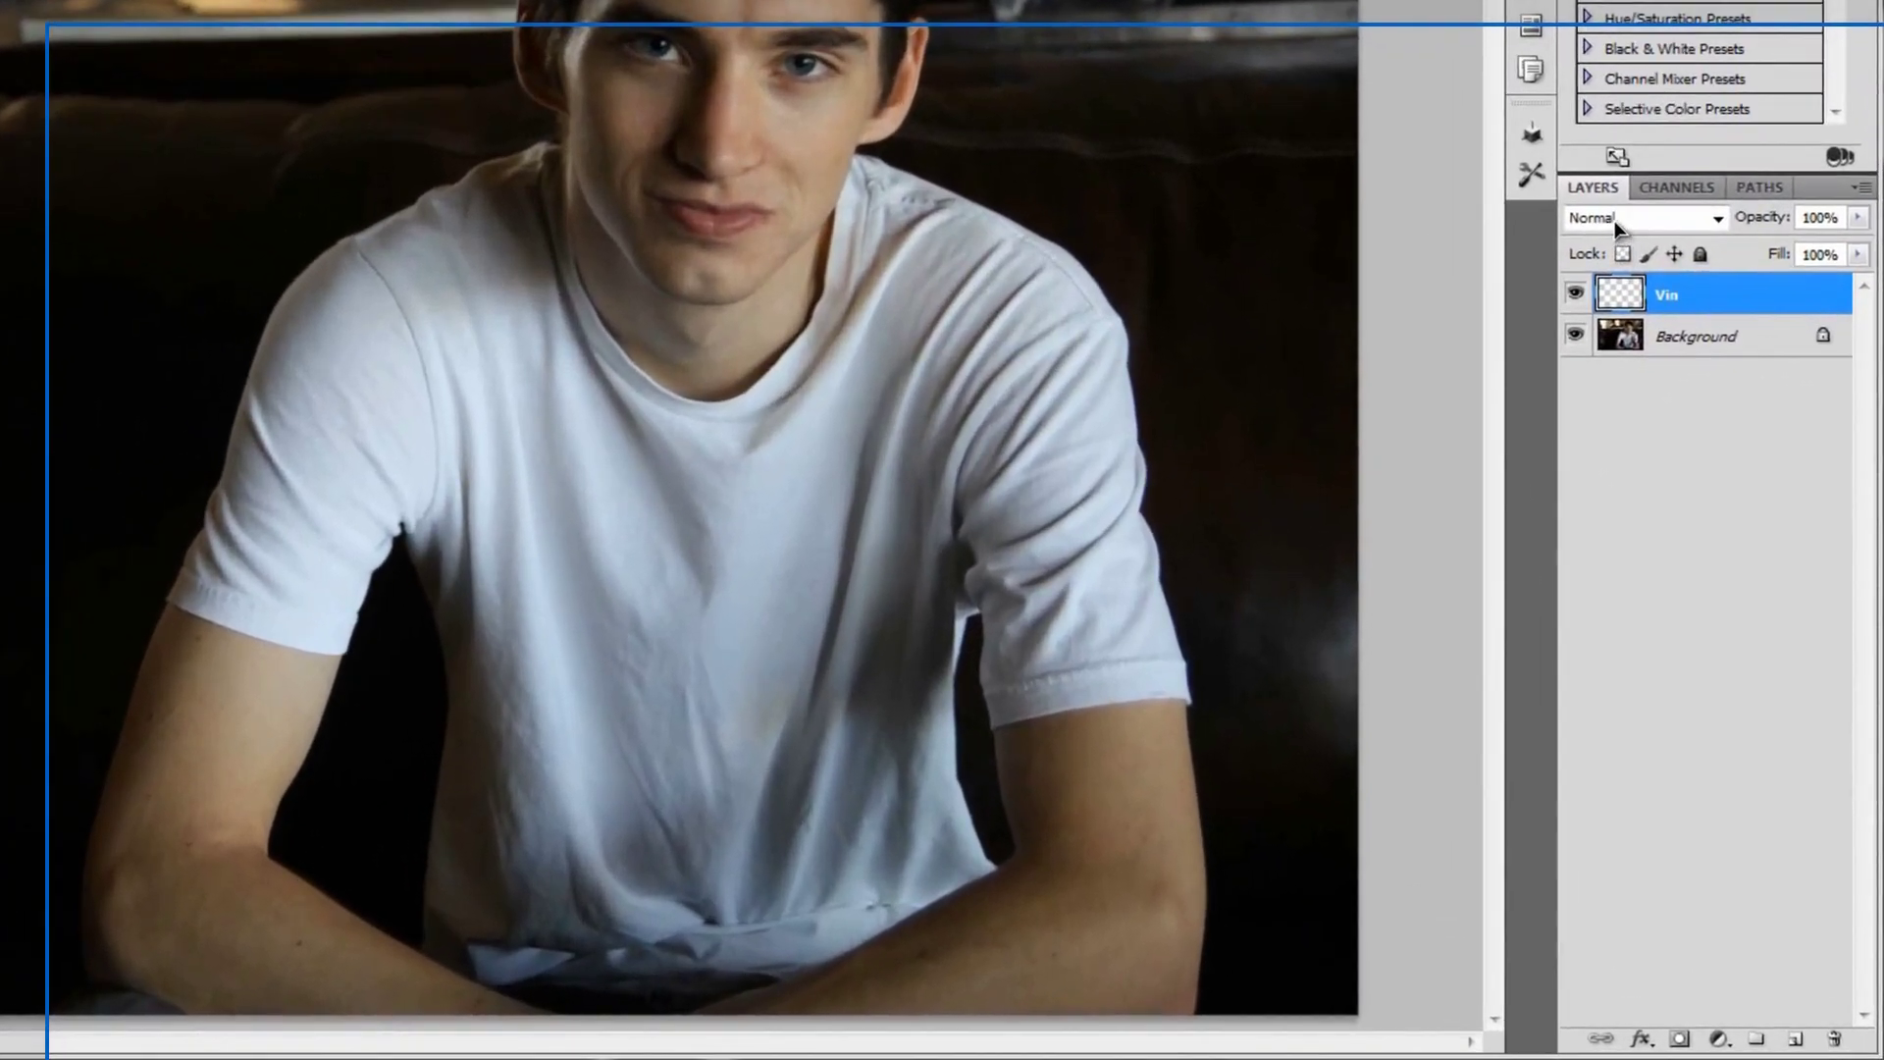
- Set the Vin layer's blend mode to Overlay and compare the photo with the layer hidden and shown
left_click(1615, 221)
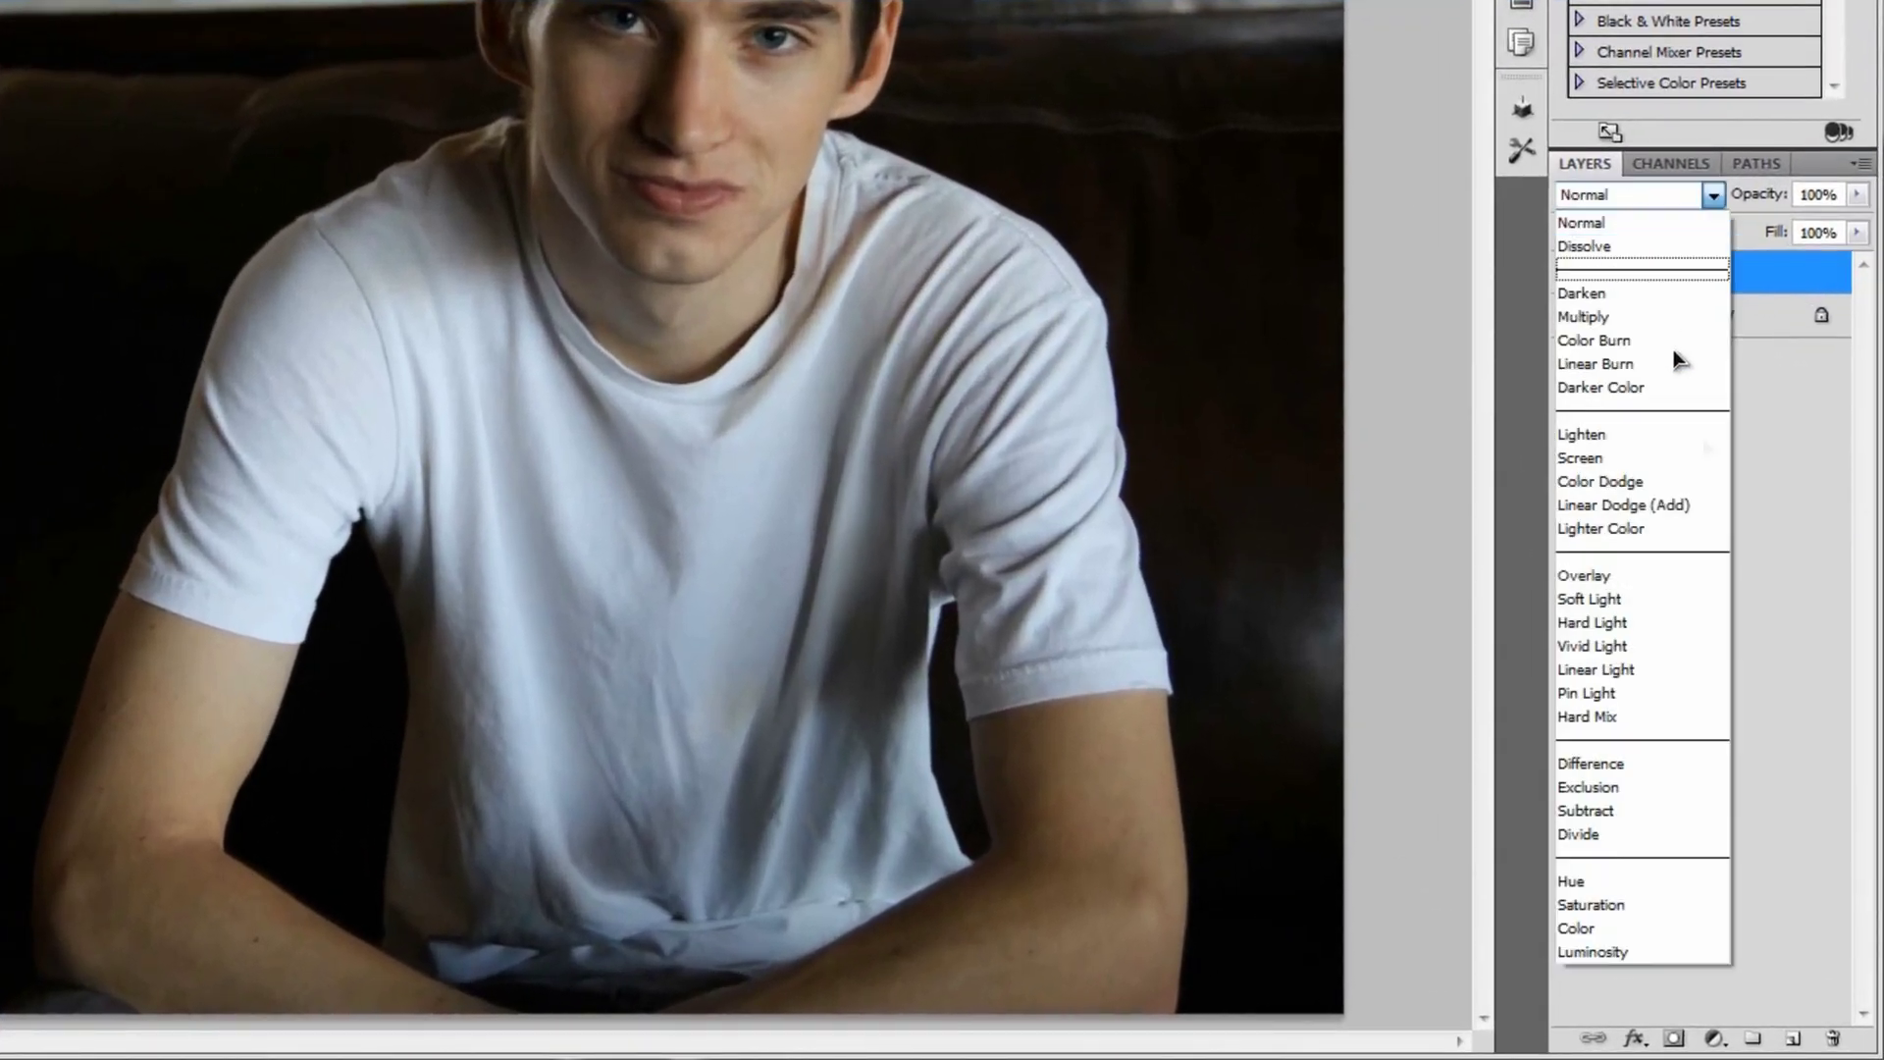
left_click(1611, 575)
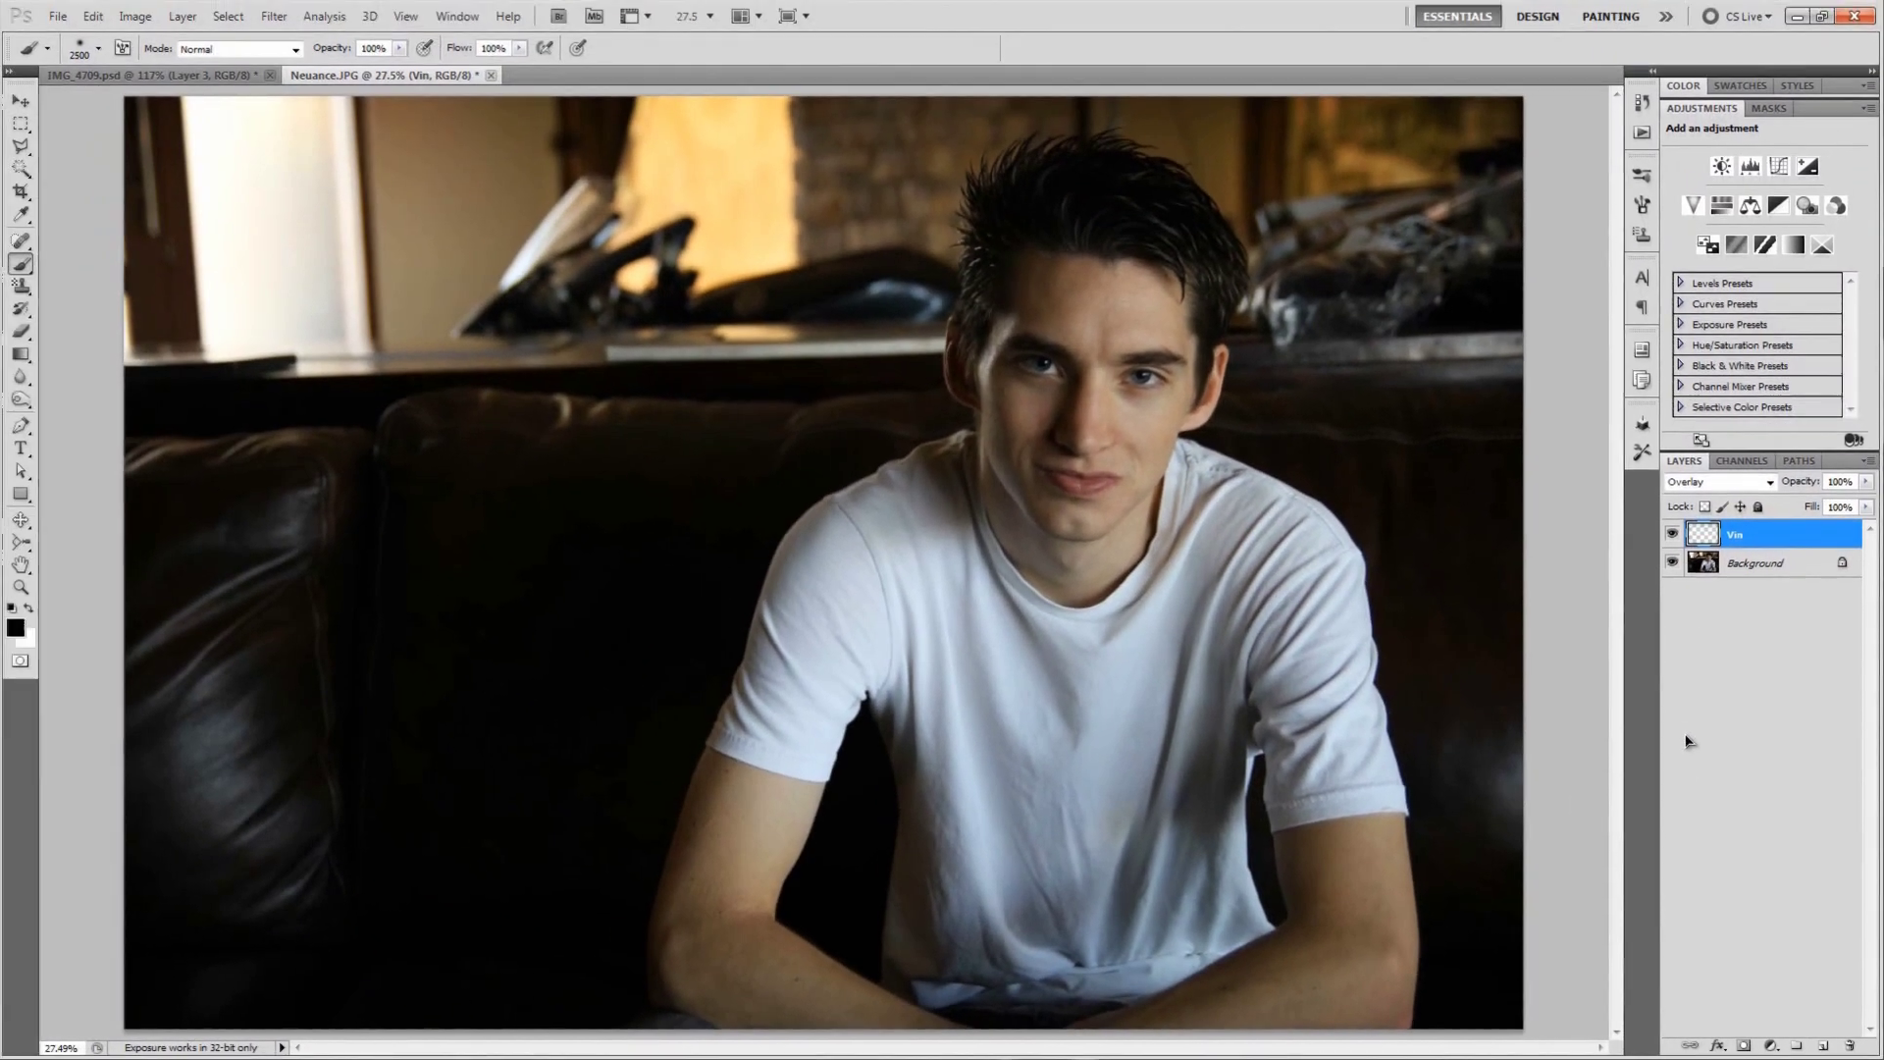
left_click(1673, 534)
left_click(1673, 534)
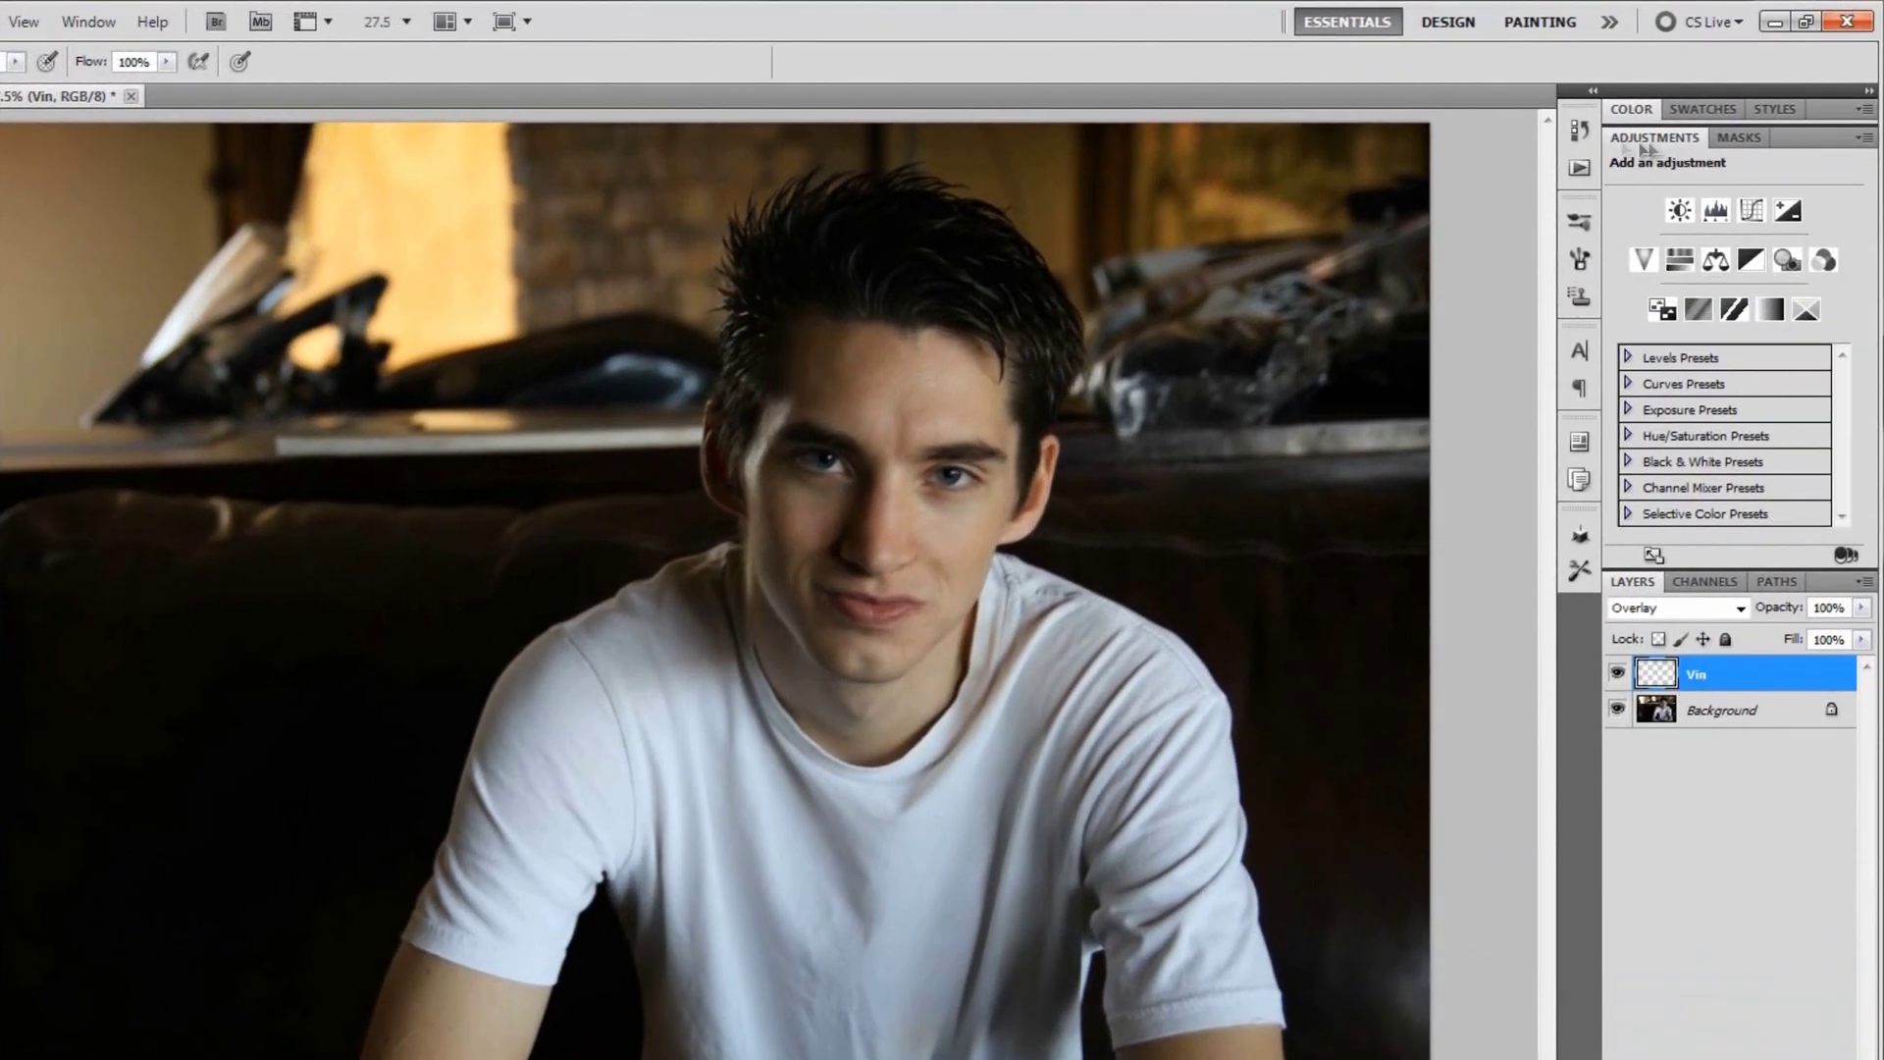
- Add a Black & White adjustment layer with the Maximum Black preset and set its opacity to 65%
left_click(88, 22)
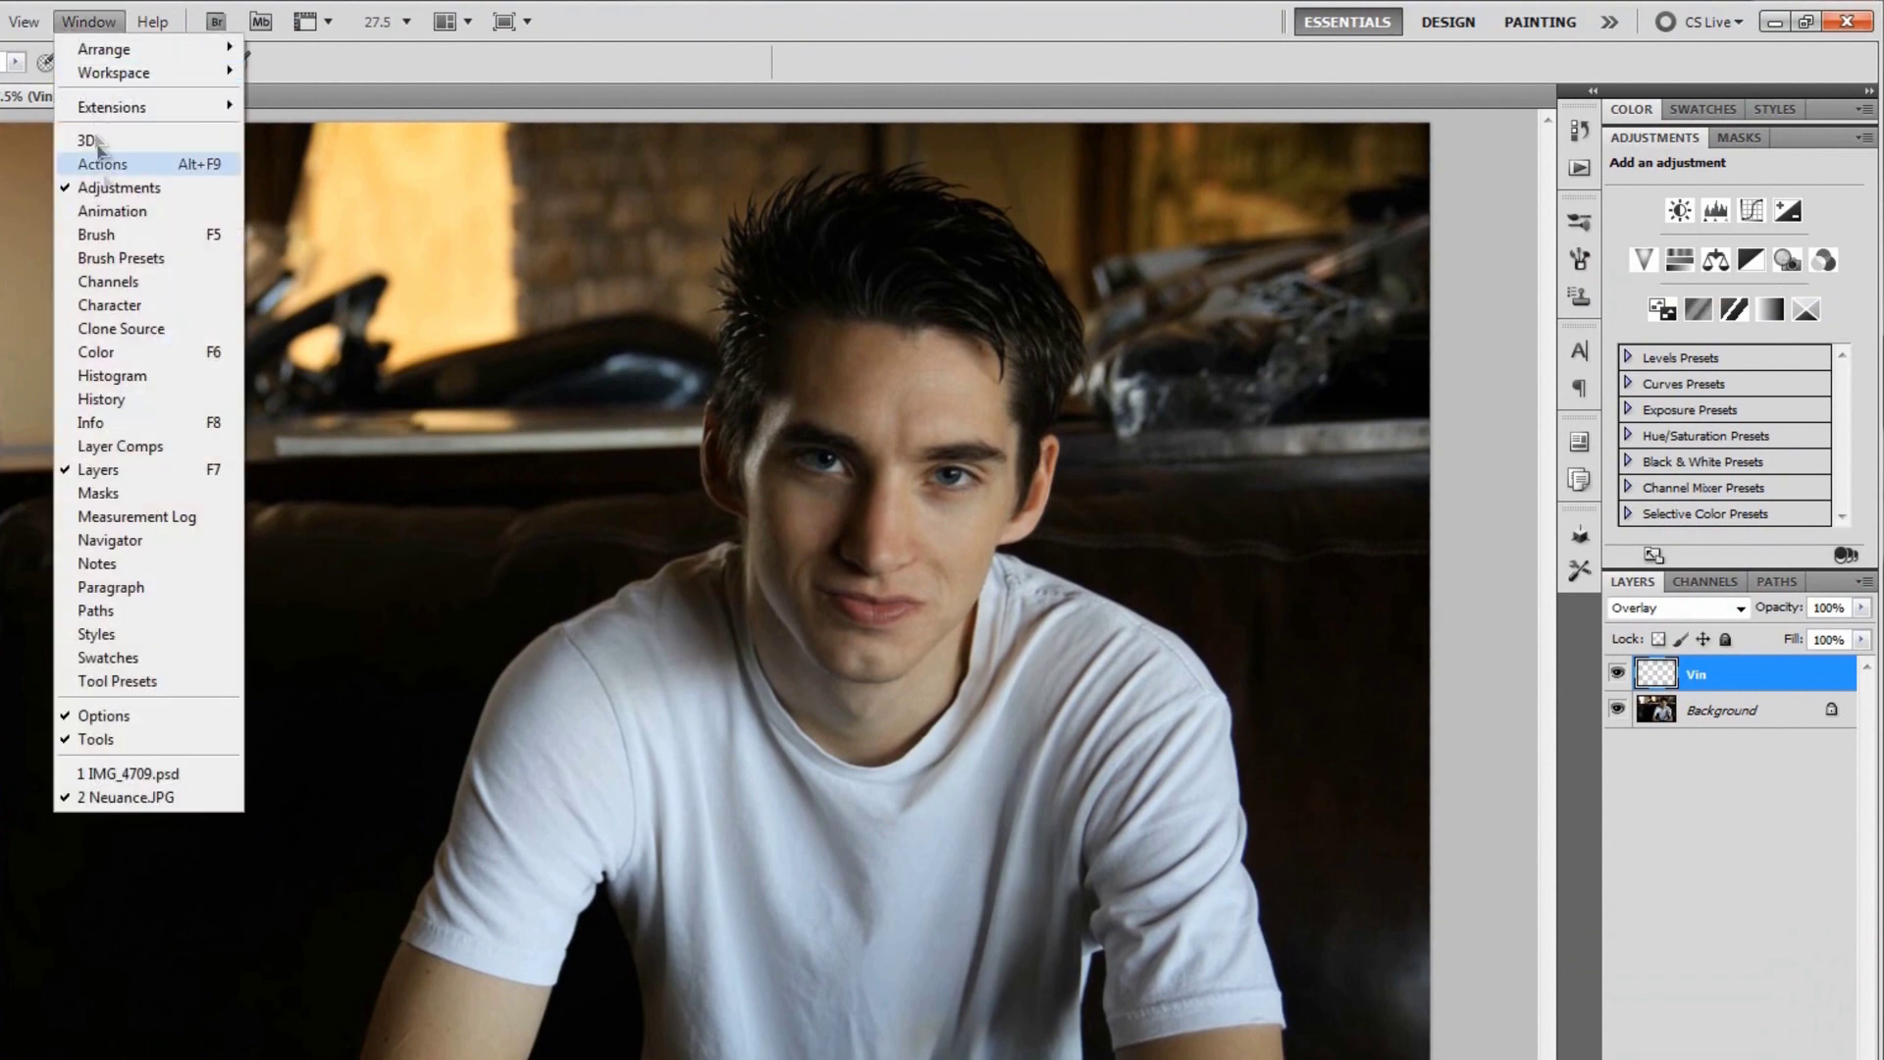
left_click(92, 30)
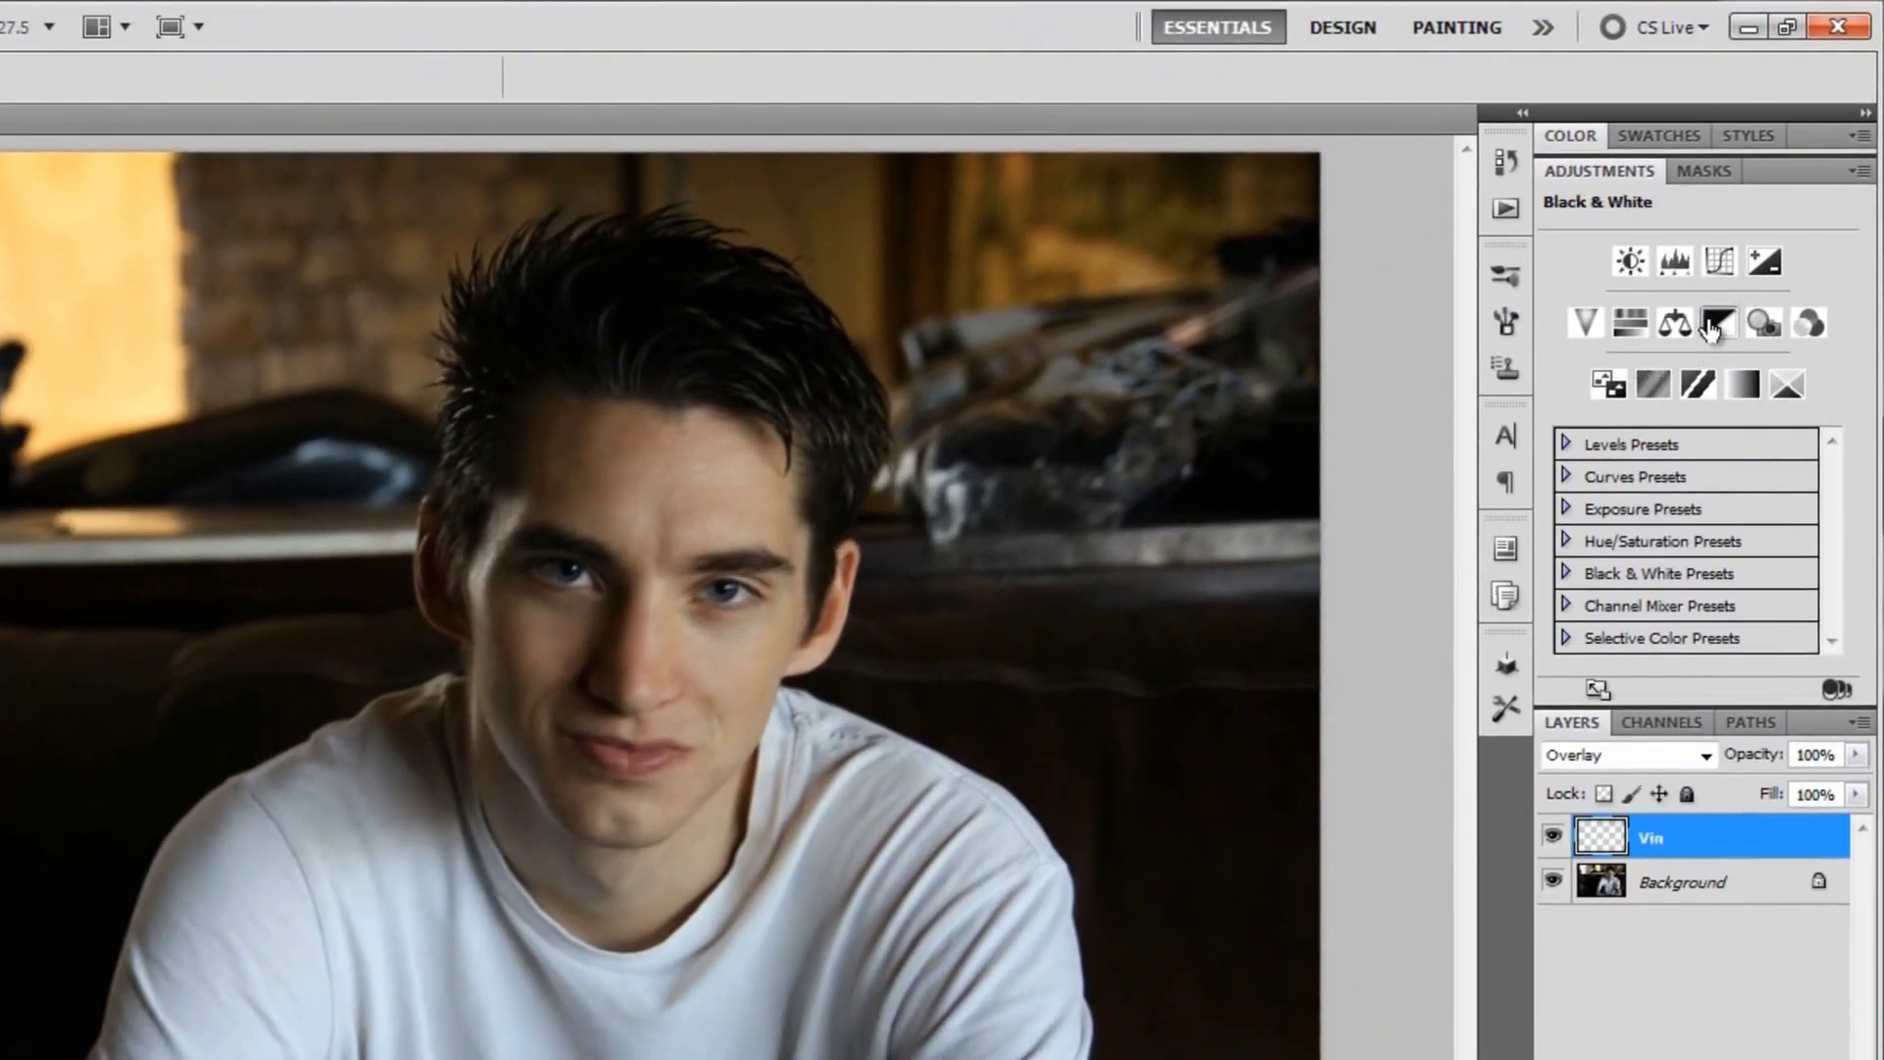
left_click(1712, 323)
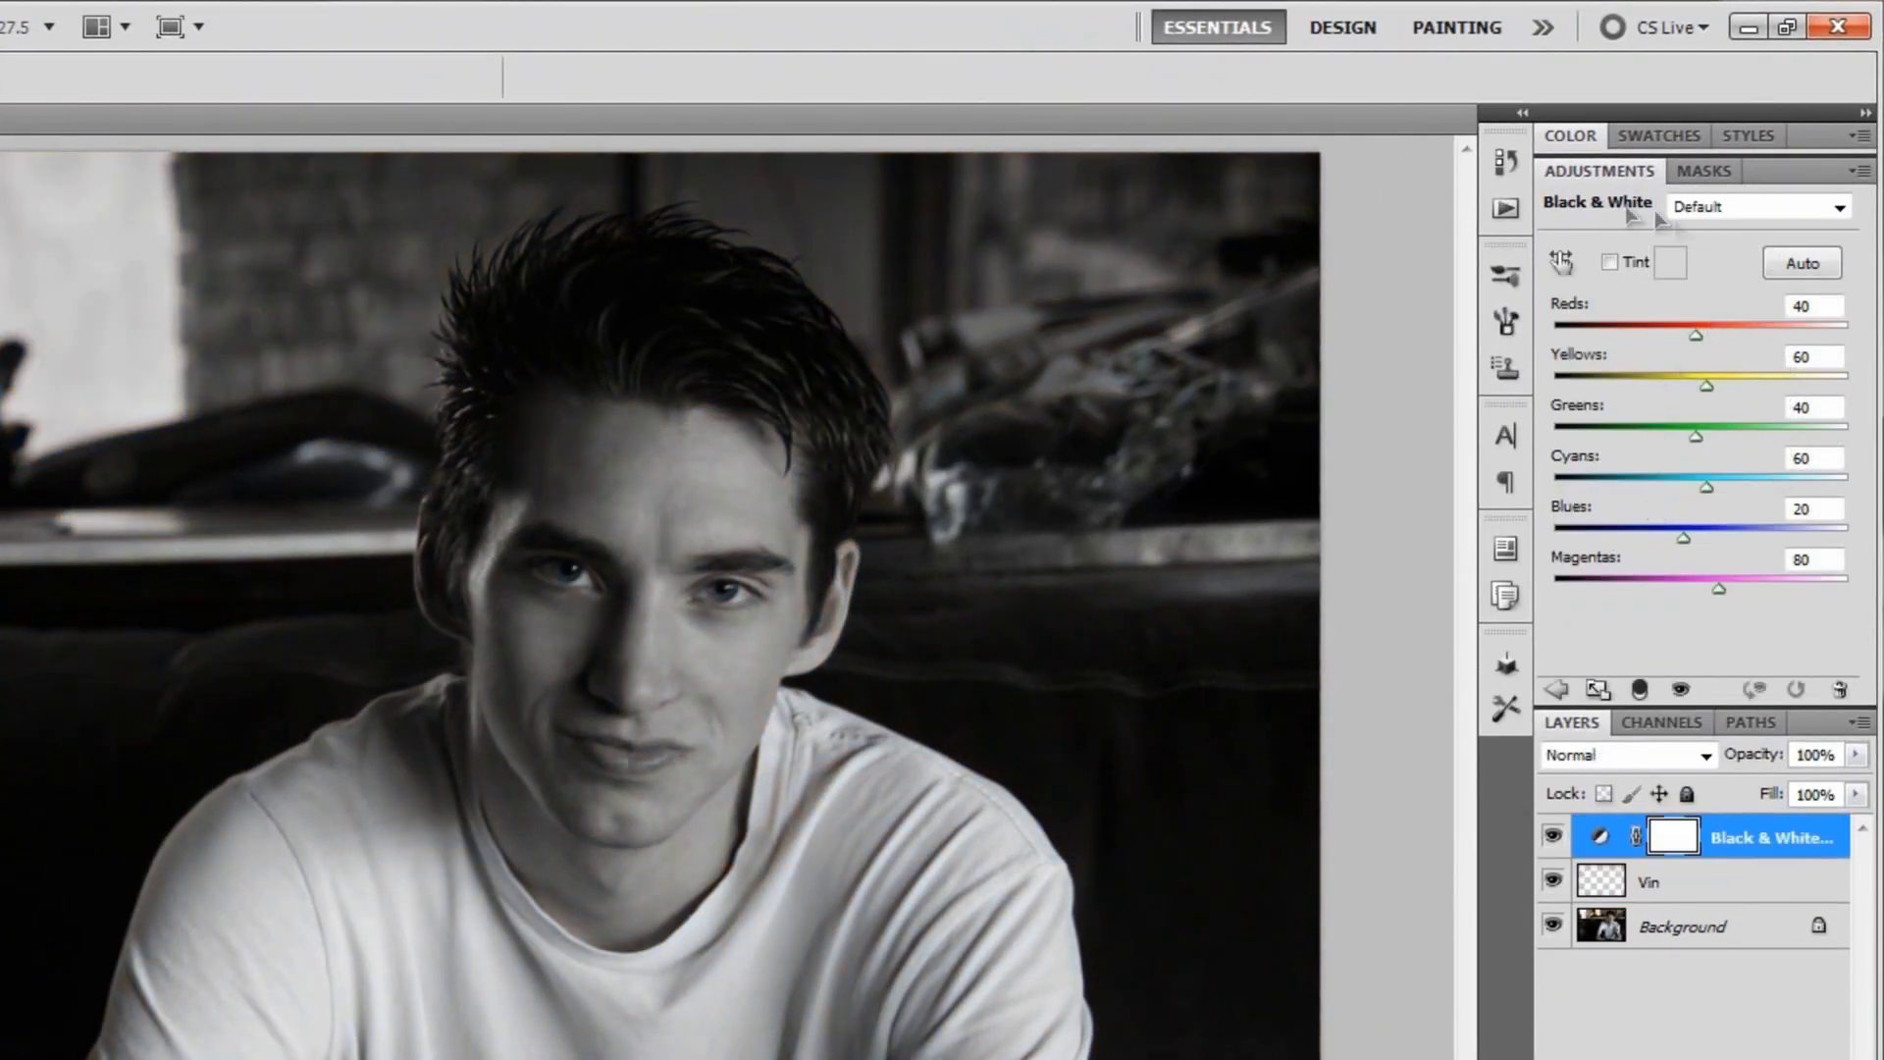
left_click(1761, 210)
left_click(1757, 459)
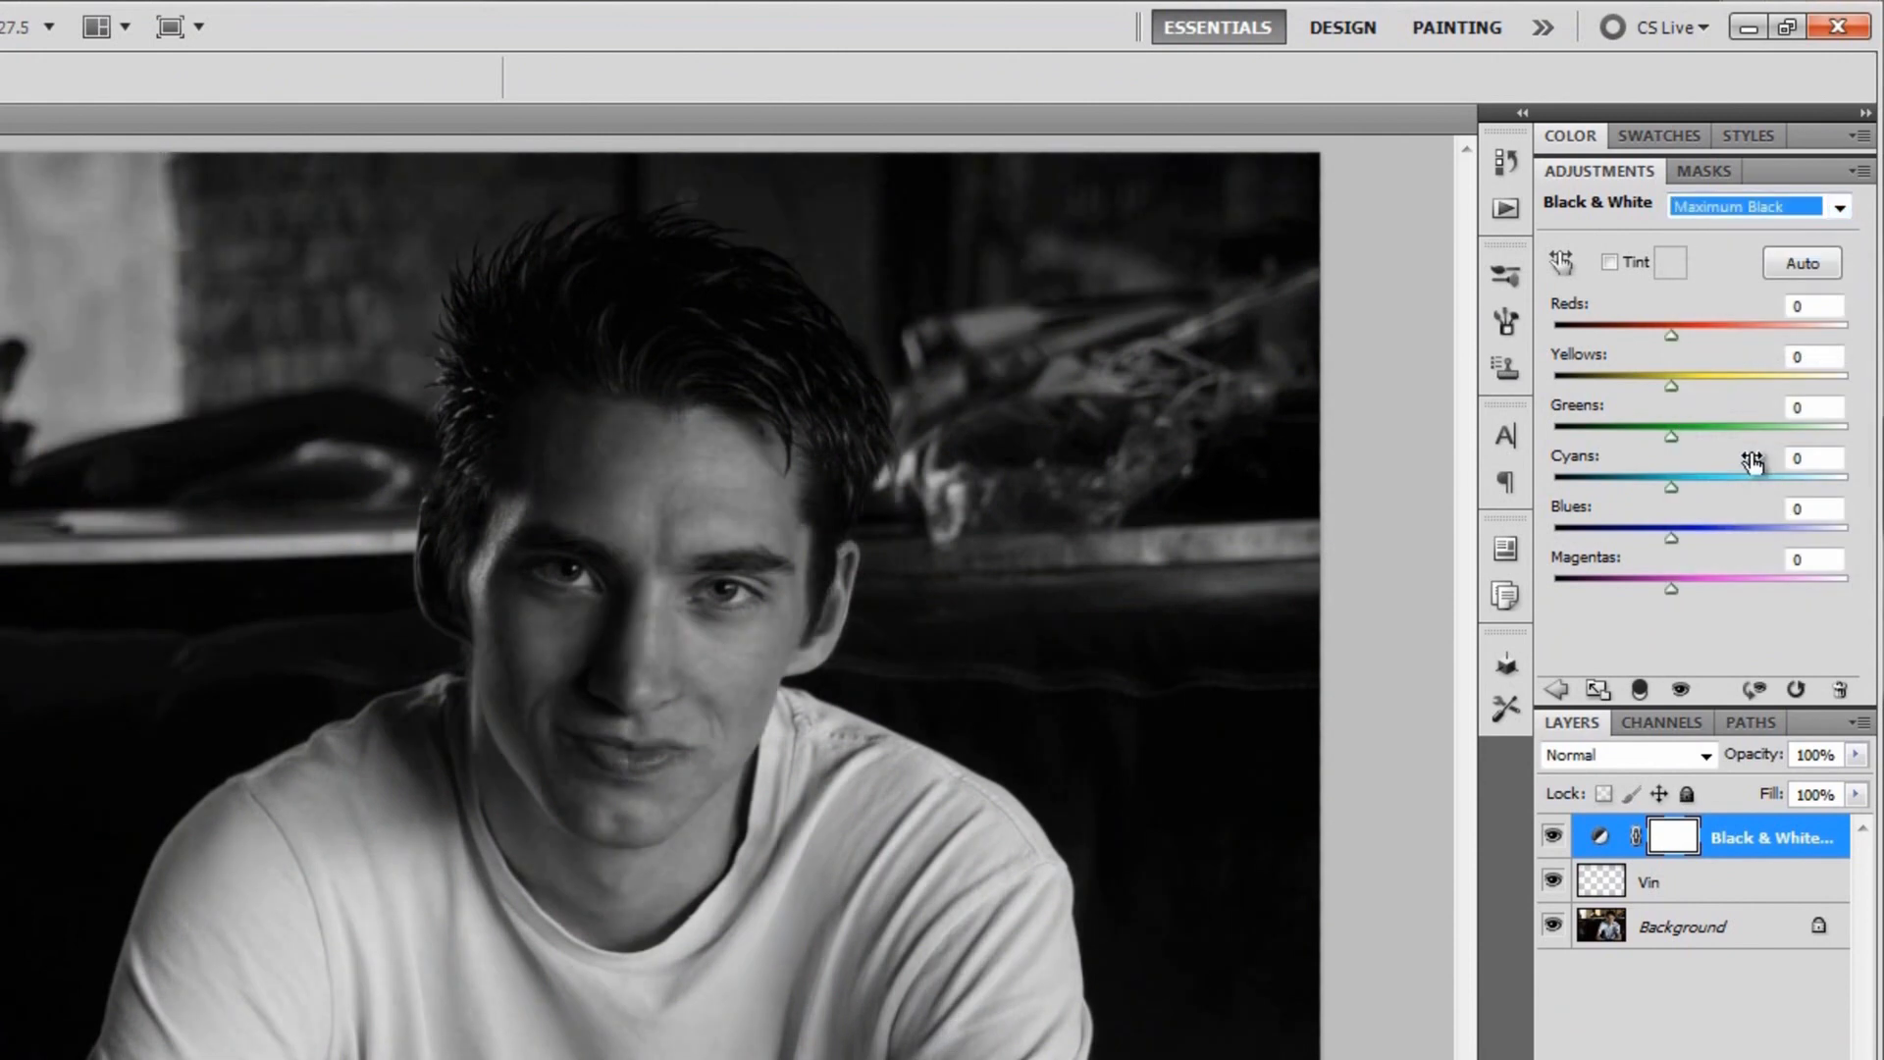
left_click(1814, 754)
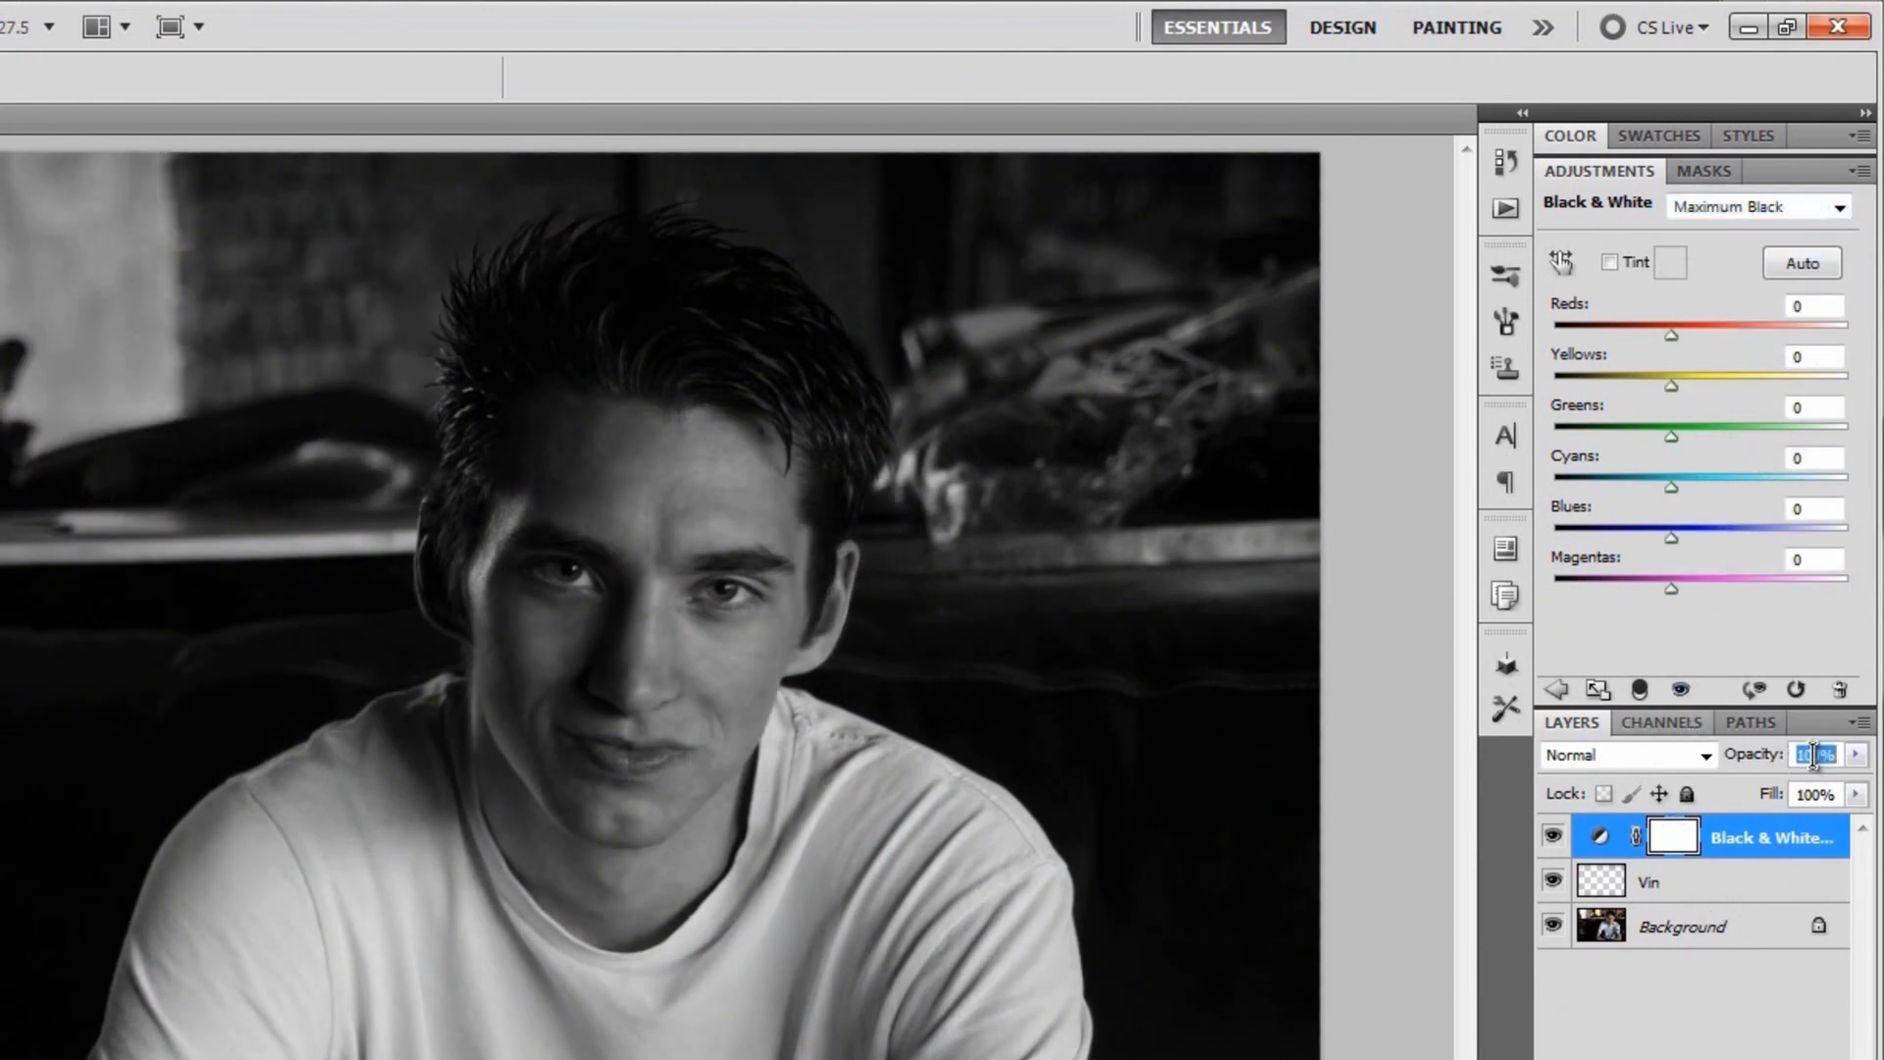
type("65")
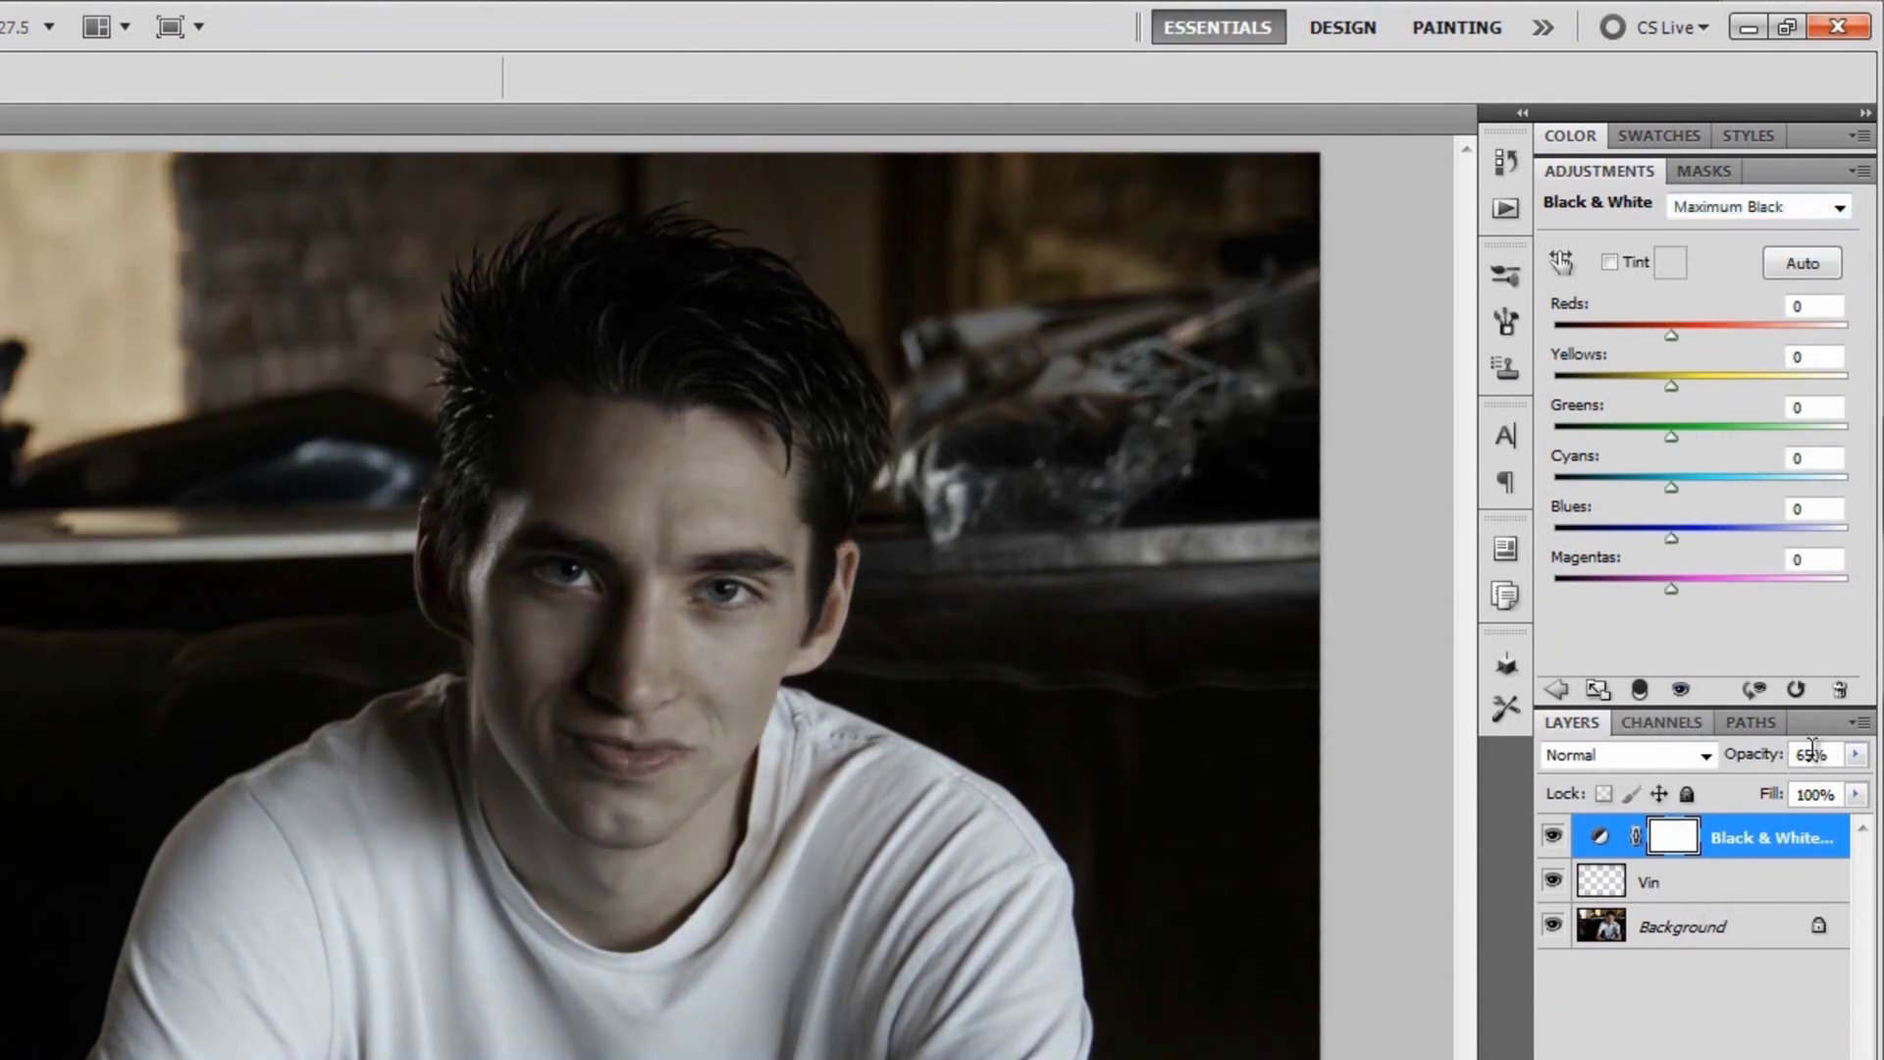
- Add a Levels adjustment layer with input levels of 20 for shadows, 0.83 for midtones and 200 for highlights
left_click(1557, 689)
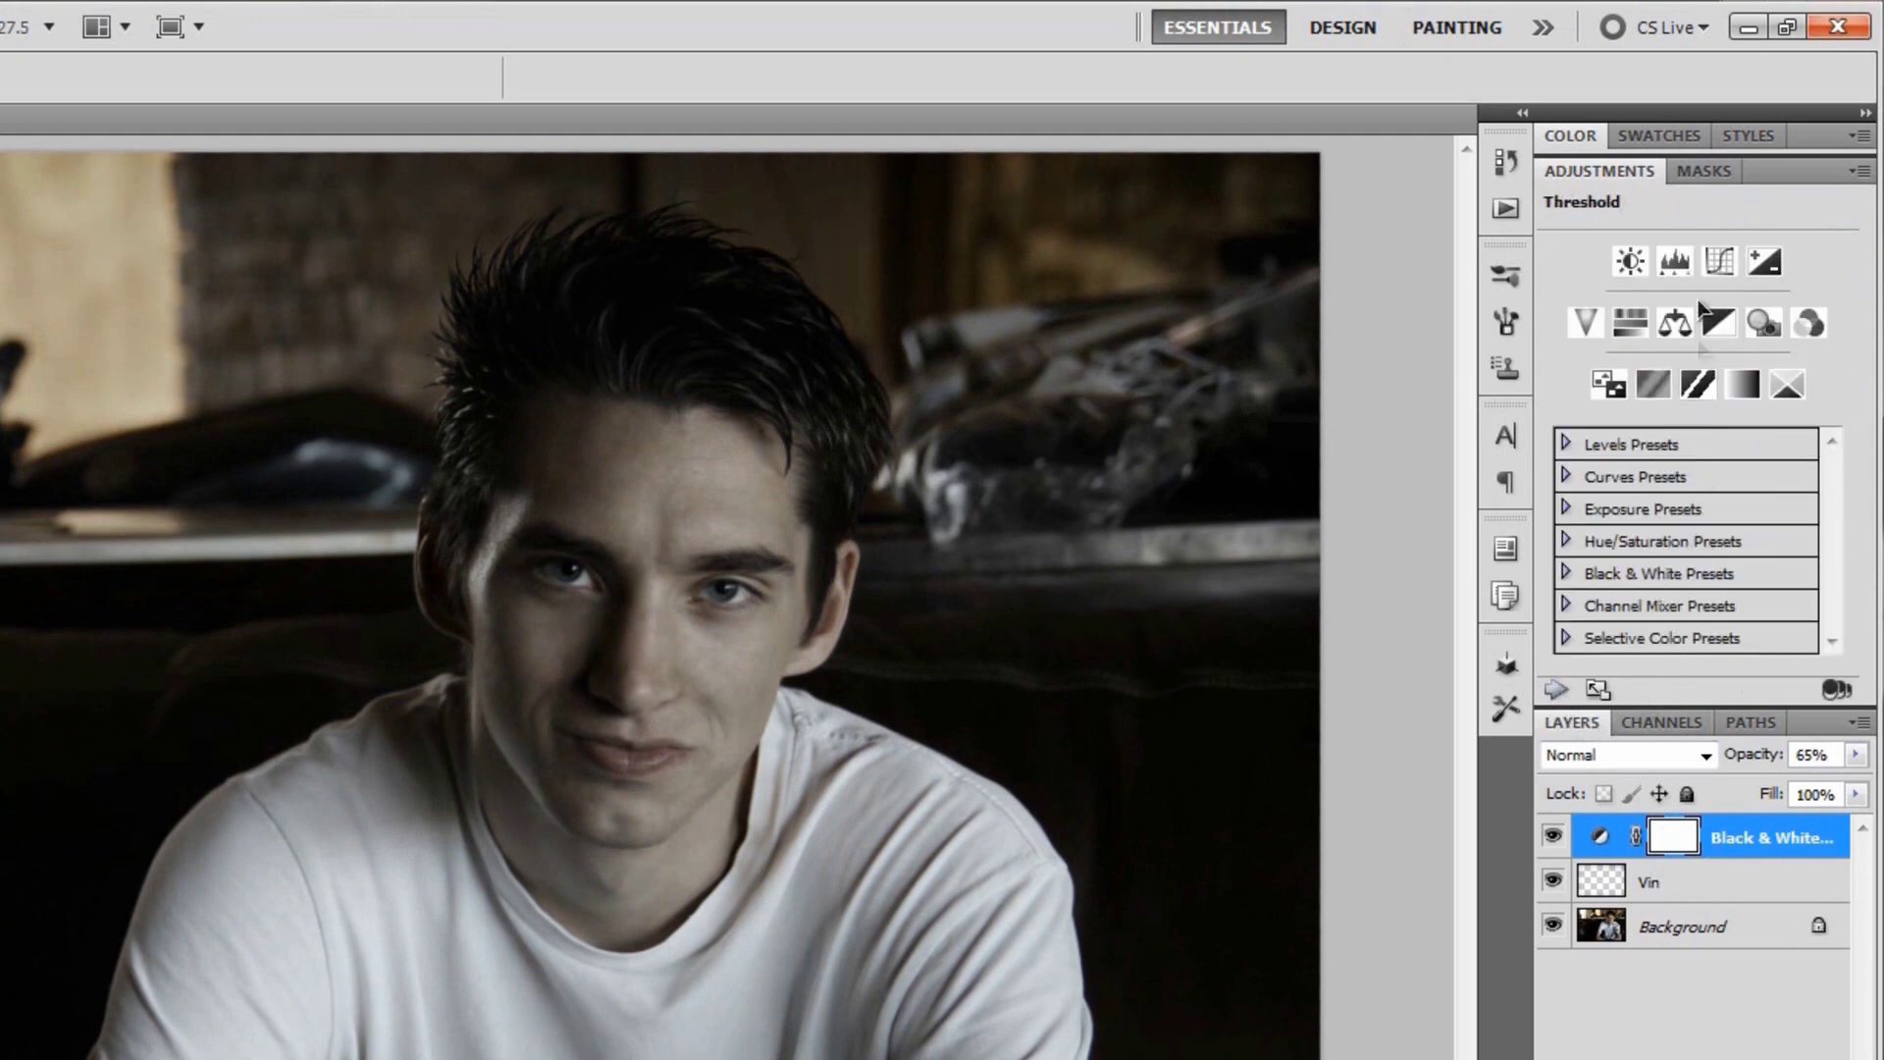
left_click(1674, 259)
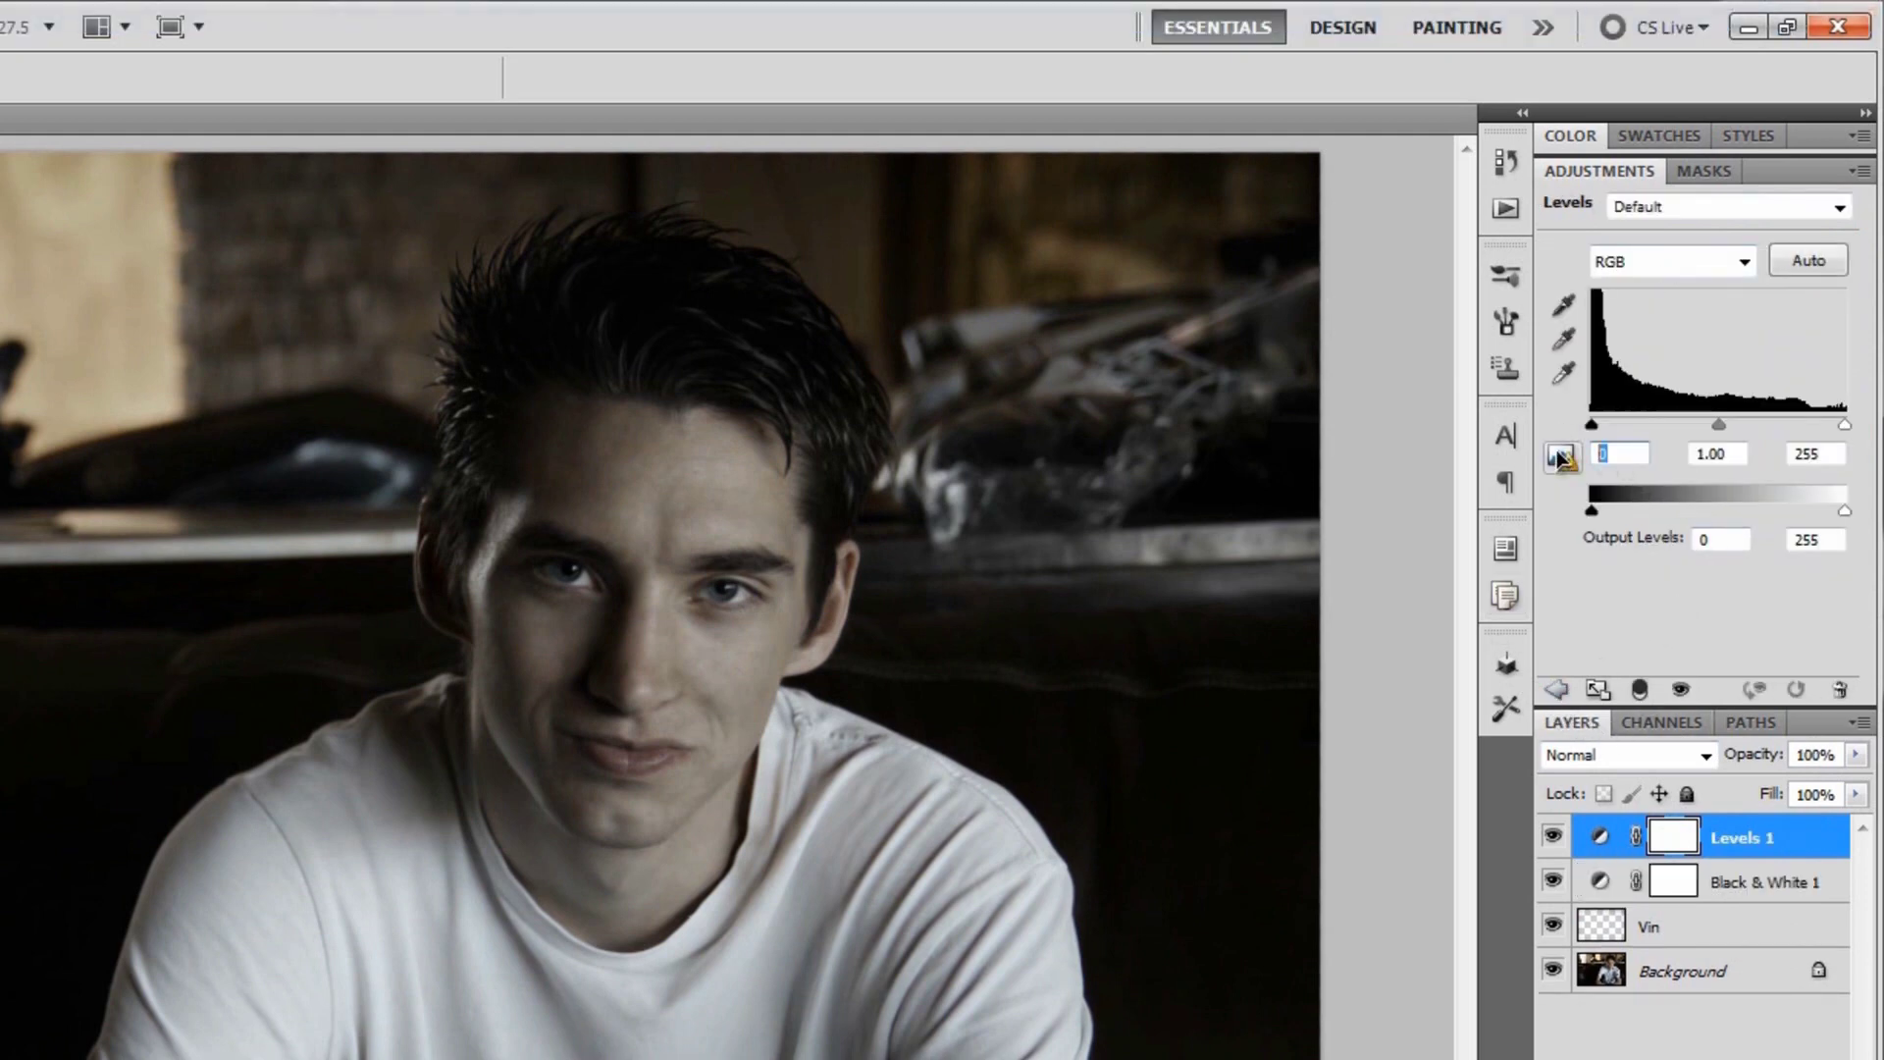
type("20")
key("Tab")
type(".")
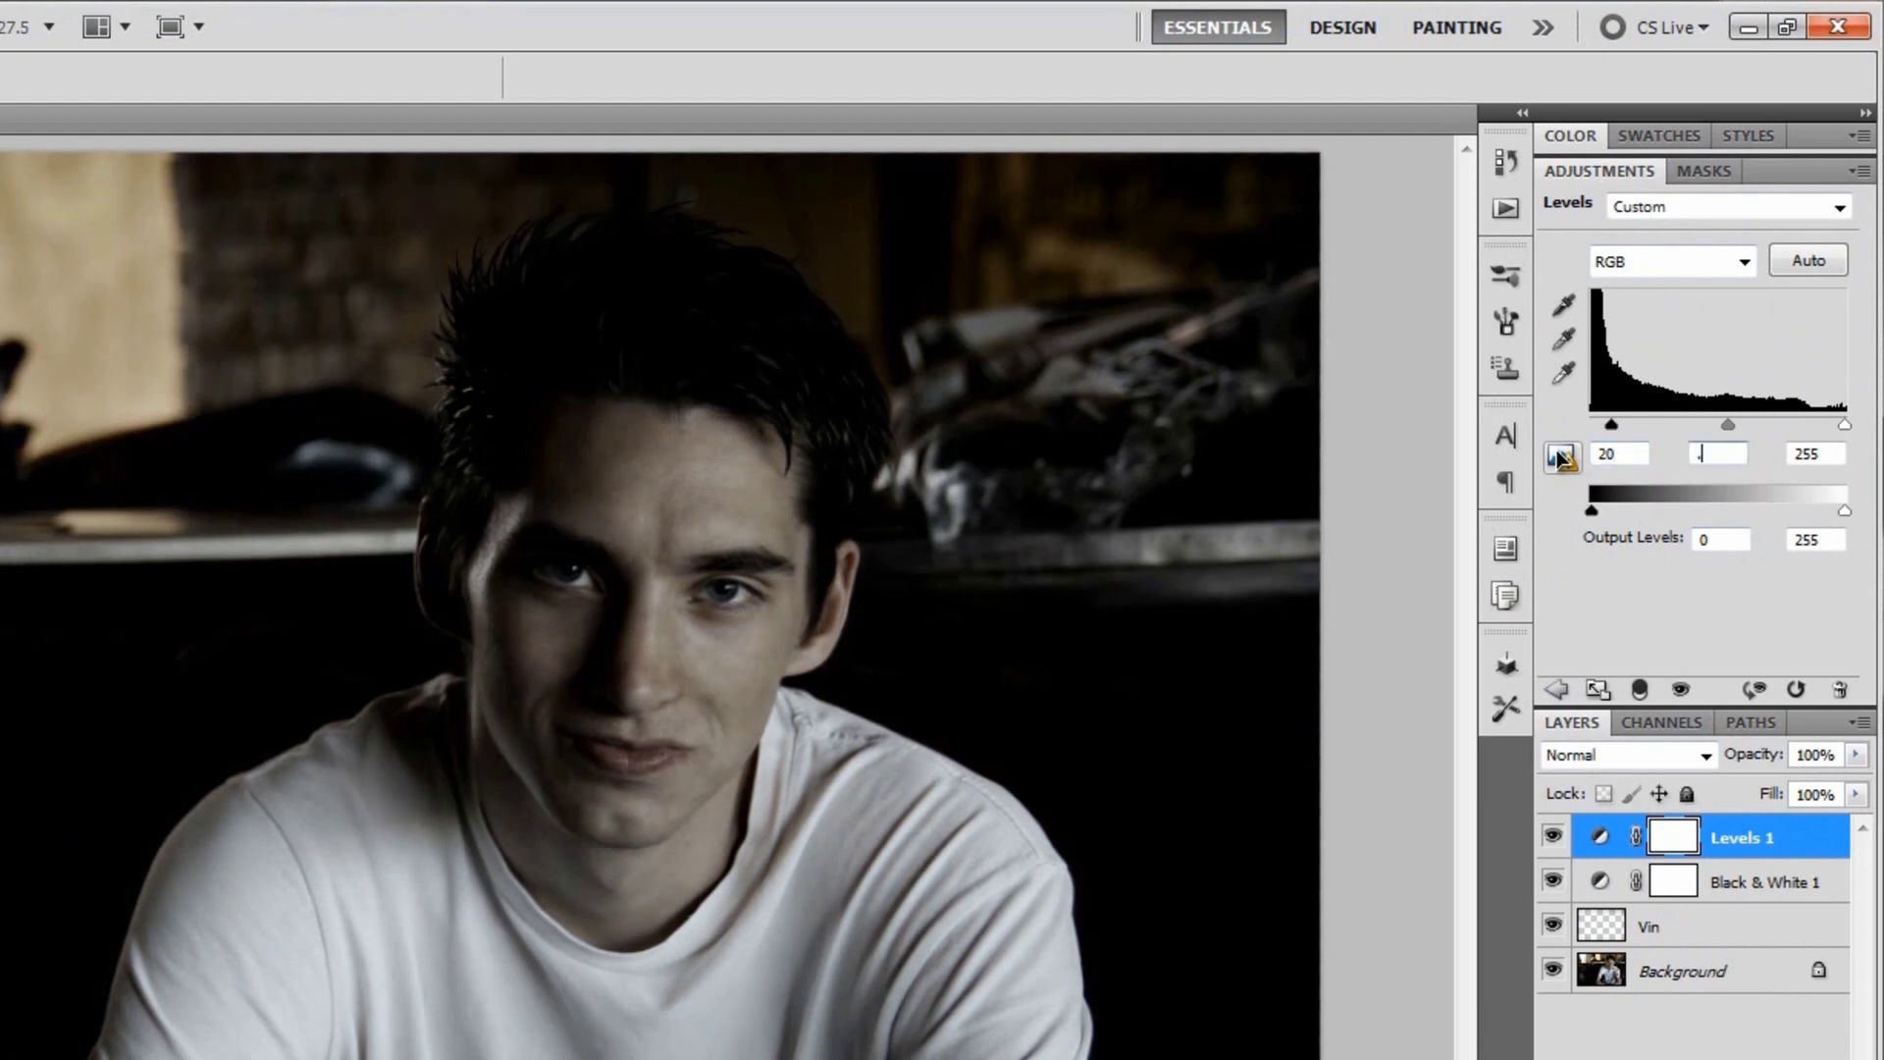
type("83")
key("Tab")
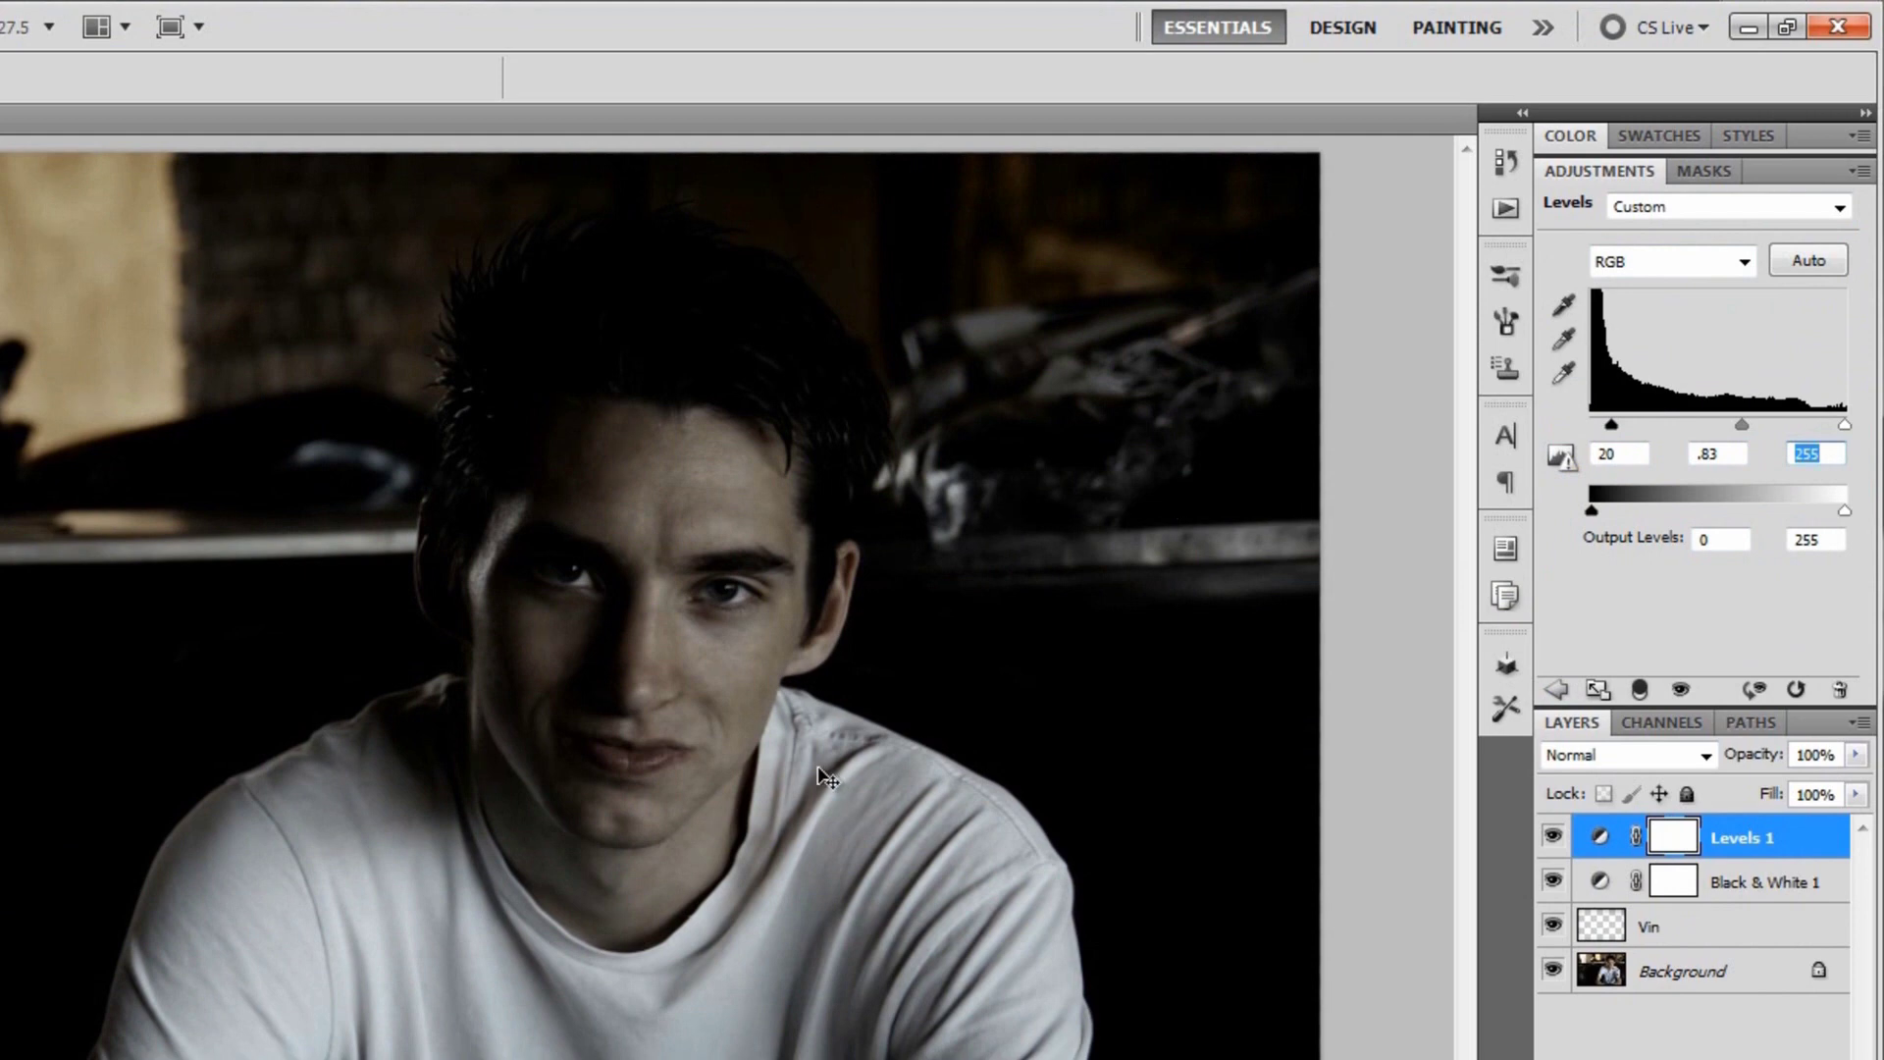
type("200")
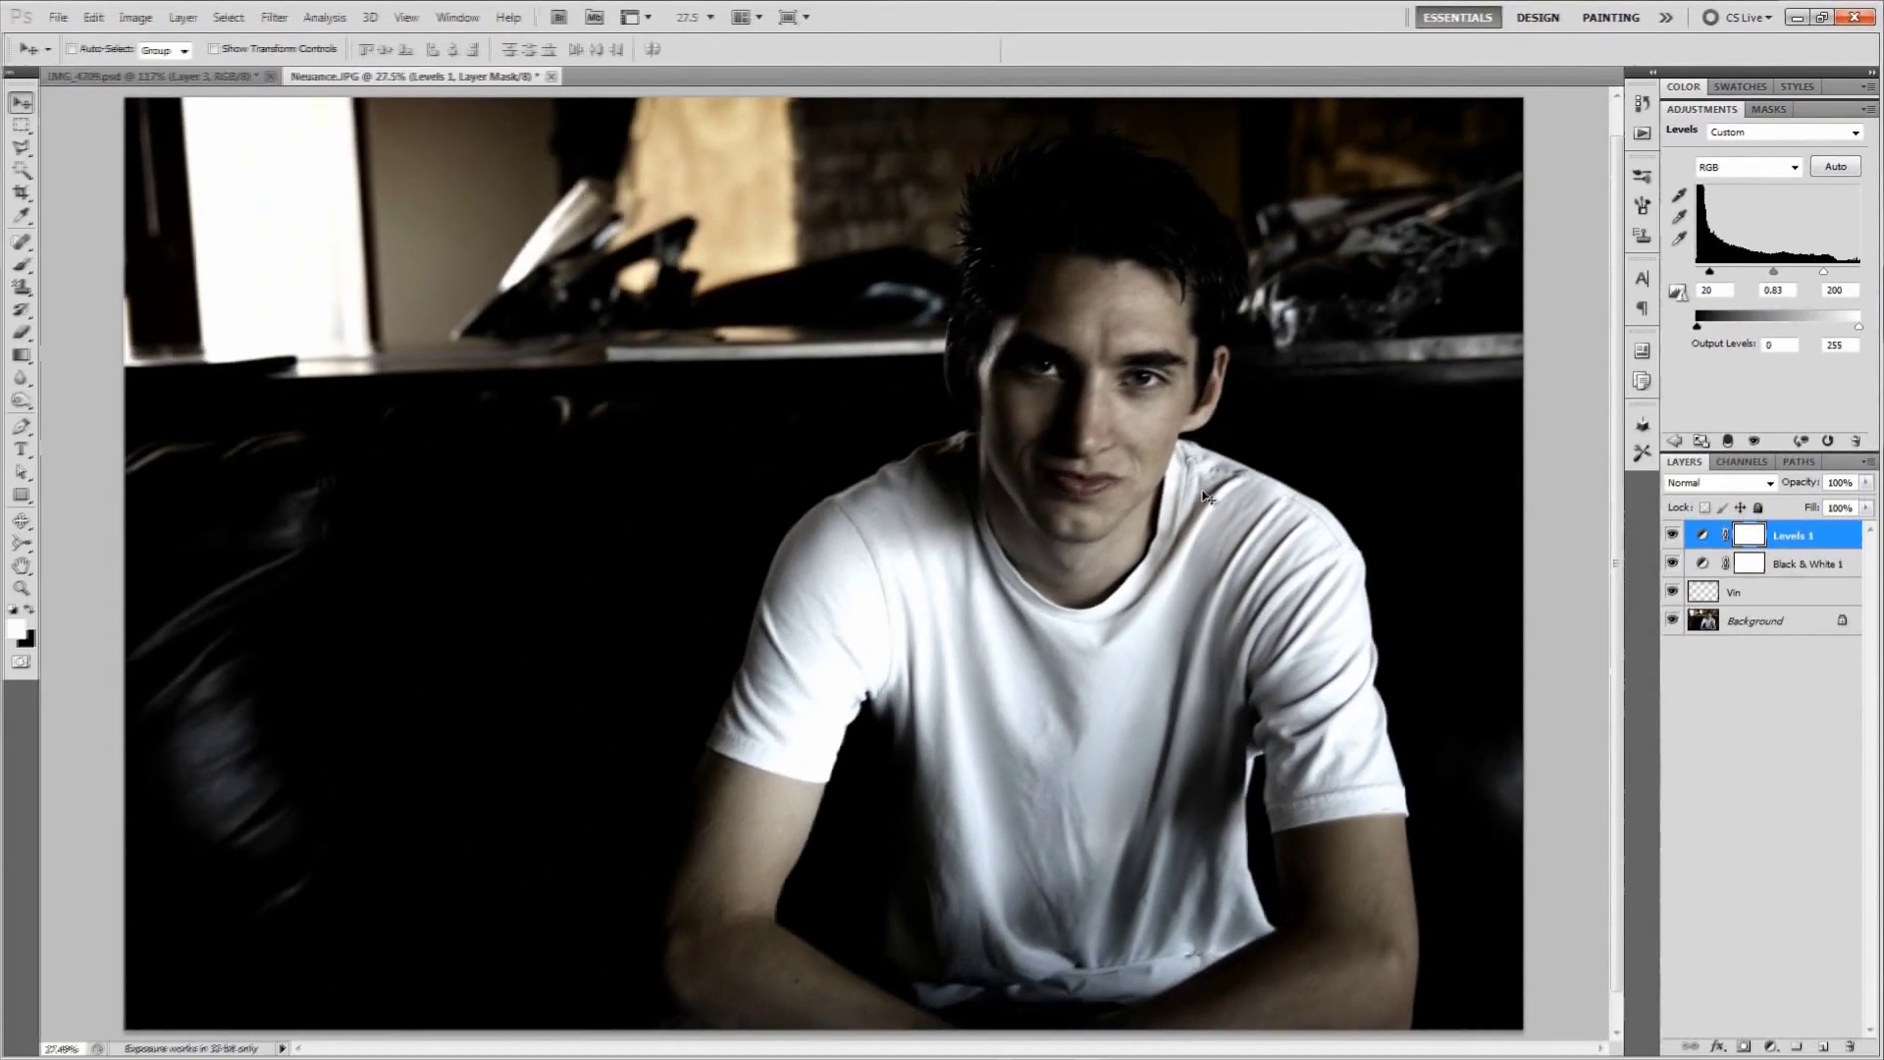
- Set the Levels adjustment's highlight input level to 185 while checking the face at 100%
key("ctrl+1")
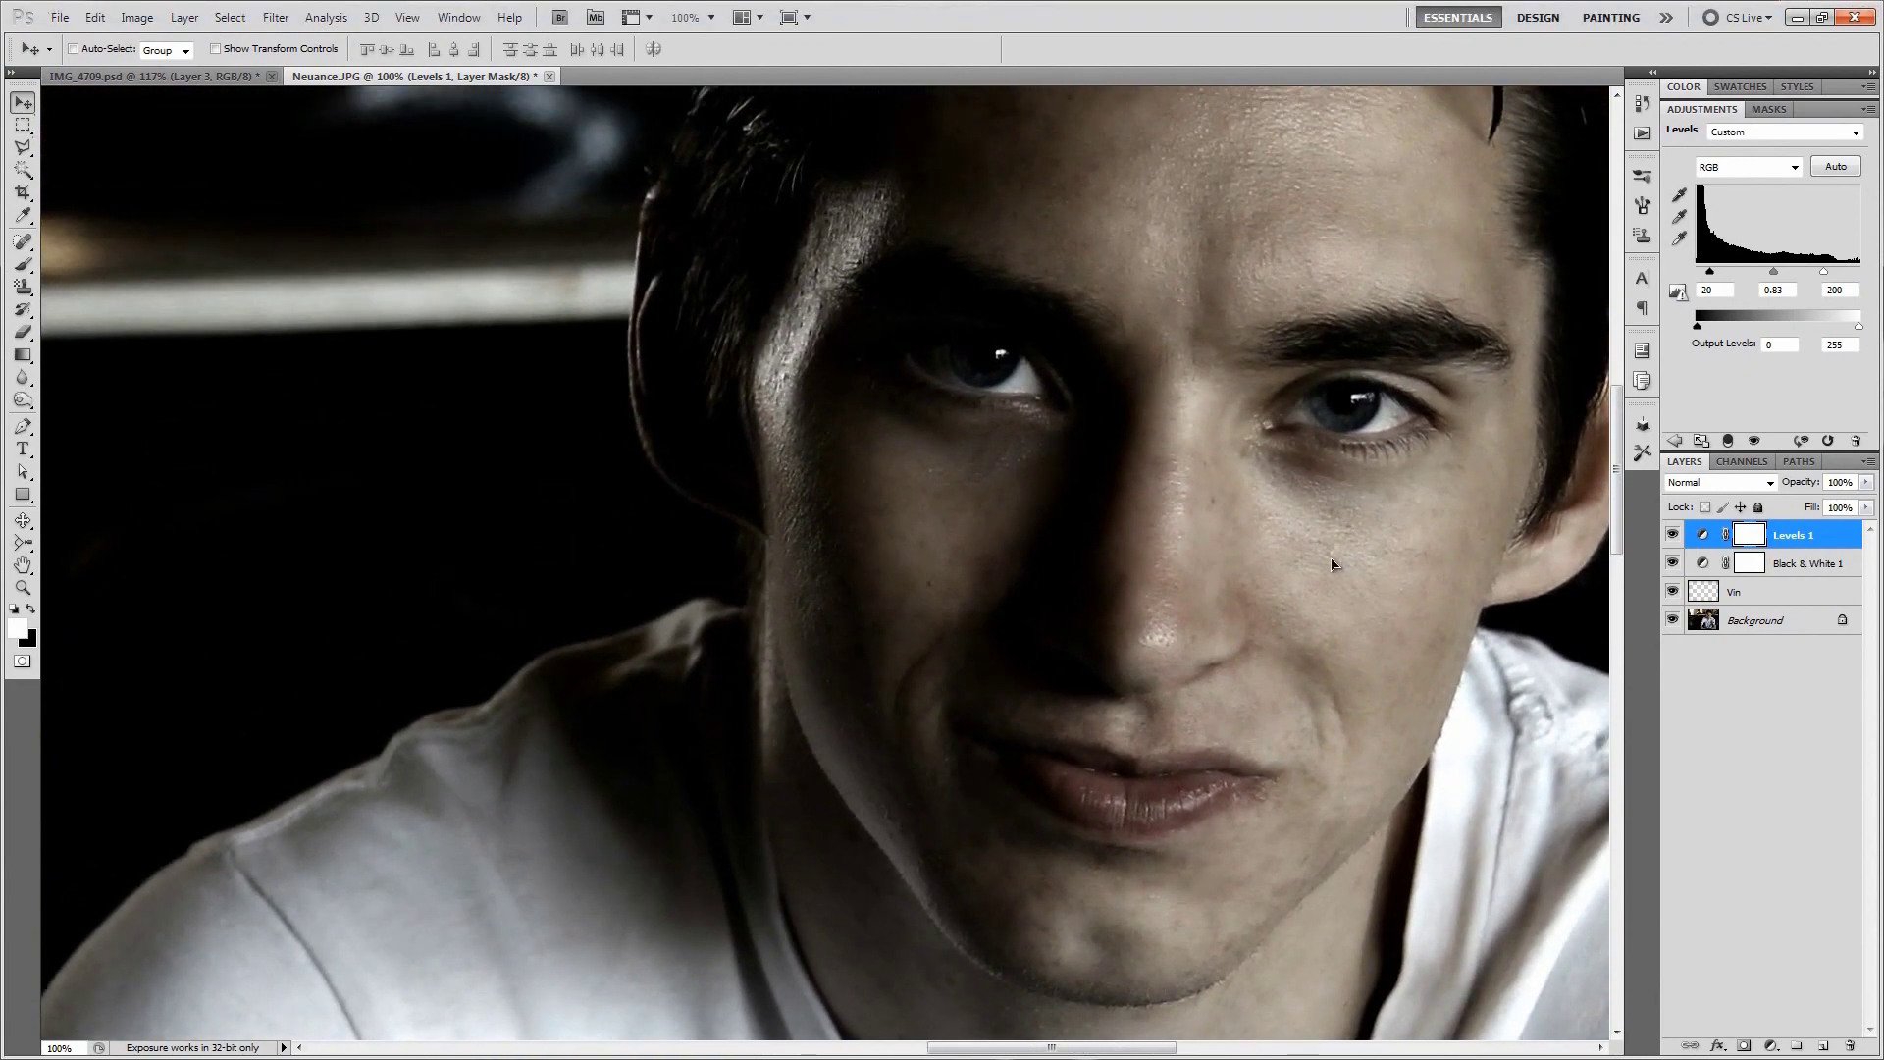
double_click(1825, 290)
type("185")
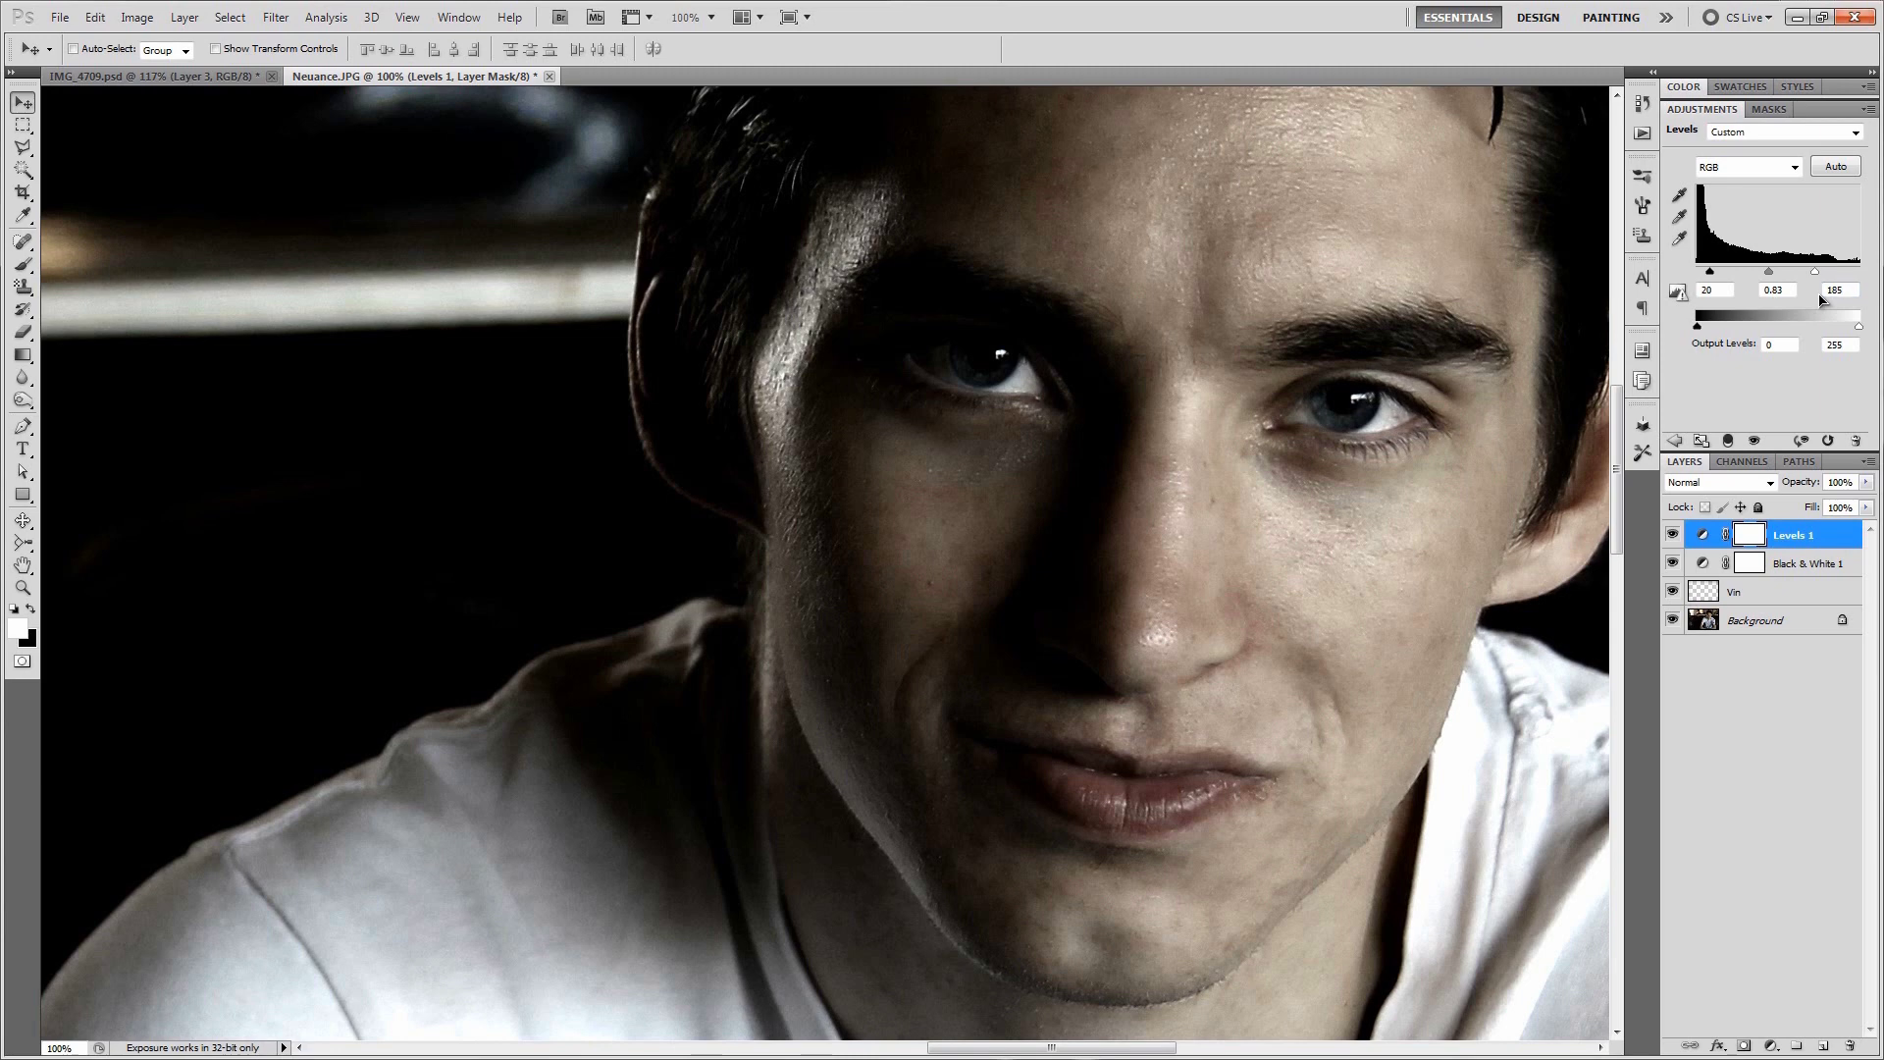
- Duplicate the Levels adjustment layer and set the copy's highlight input level to 193
key("ctrl+j")
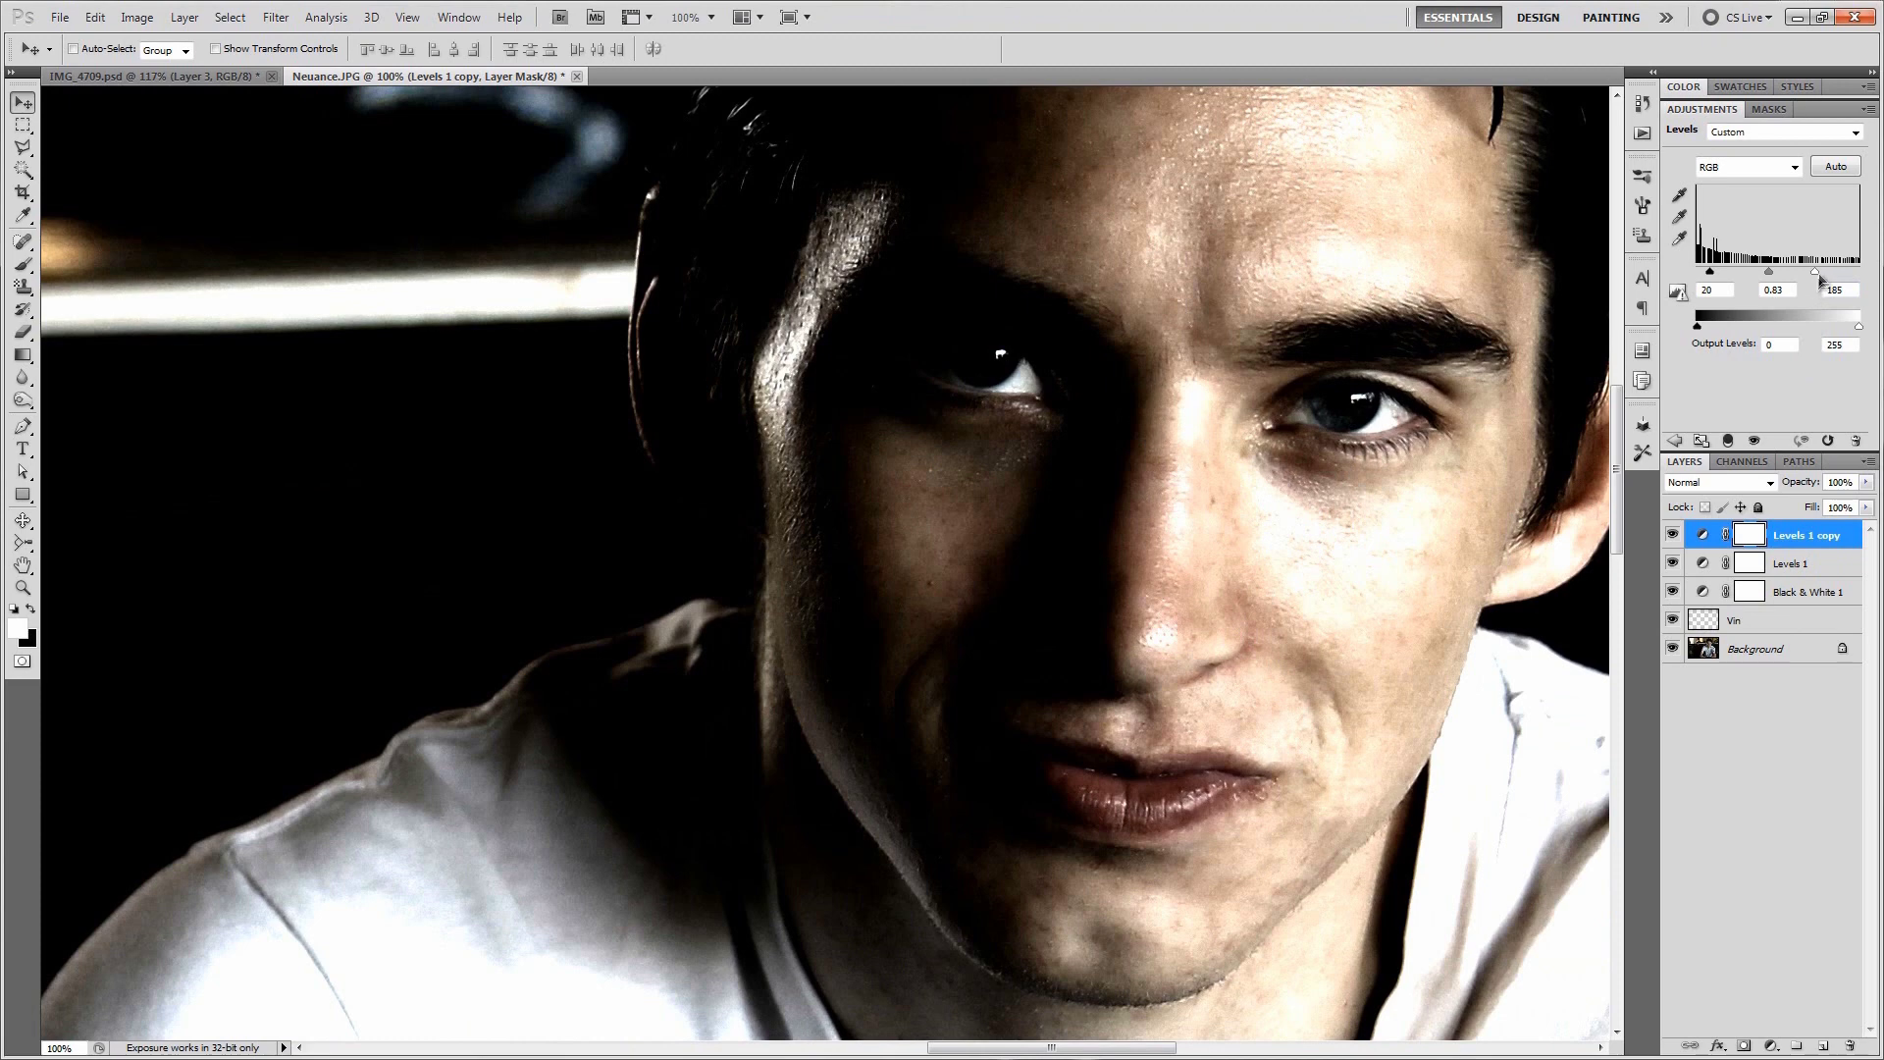
left_click_drag(1816, 279, 1821, 279)
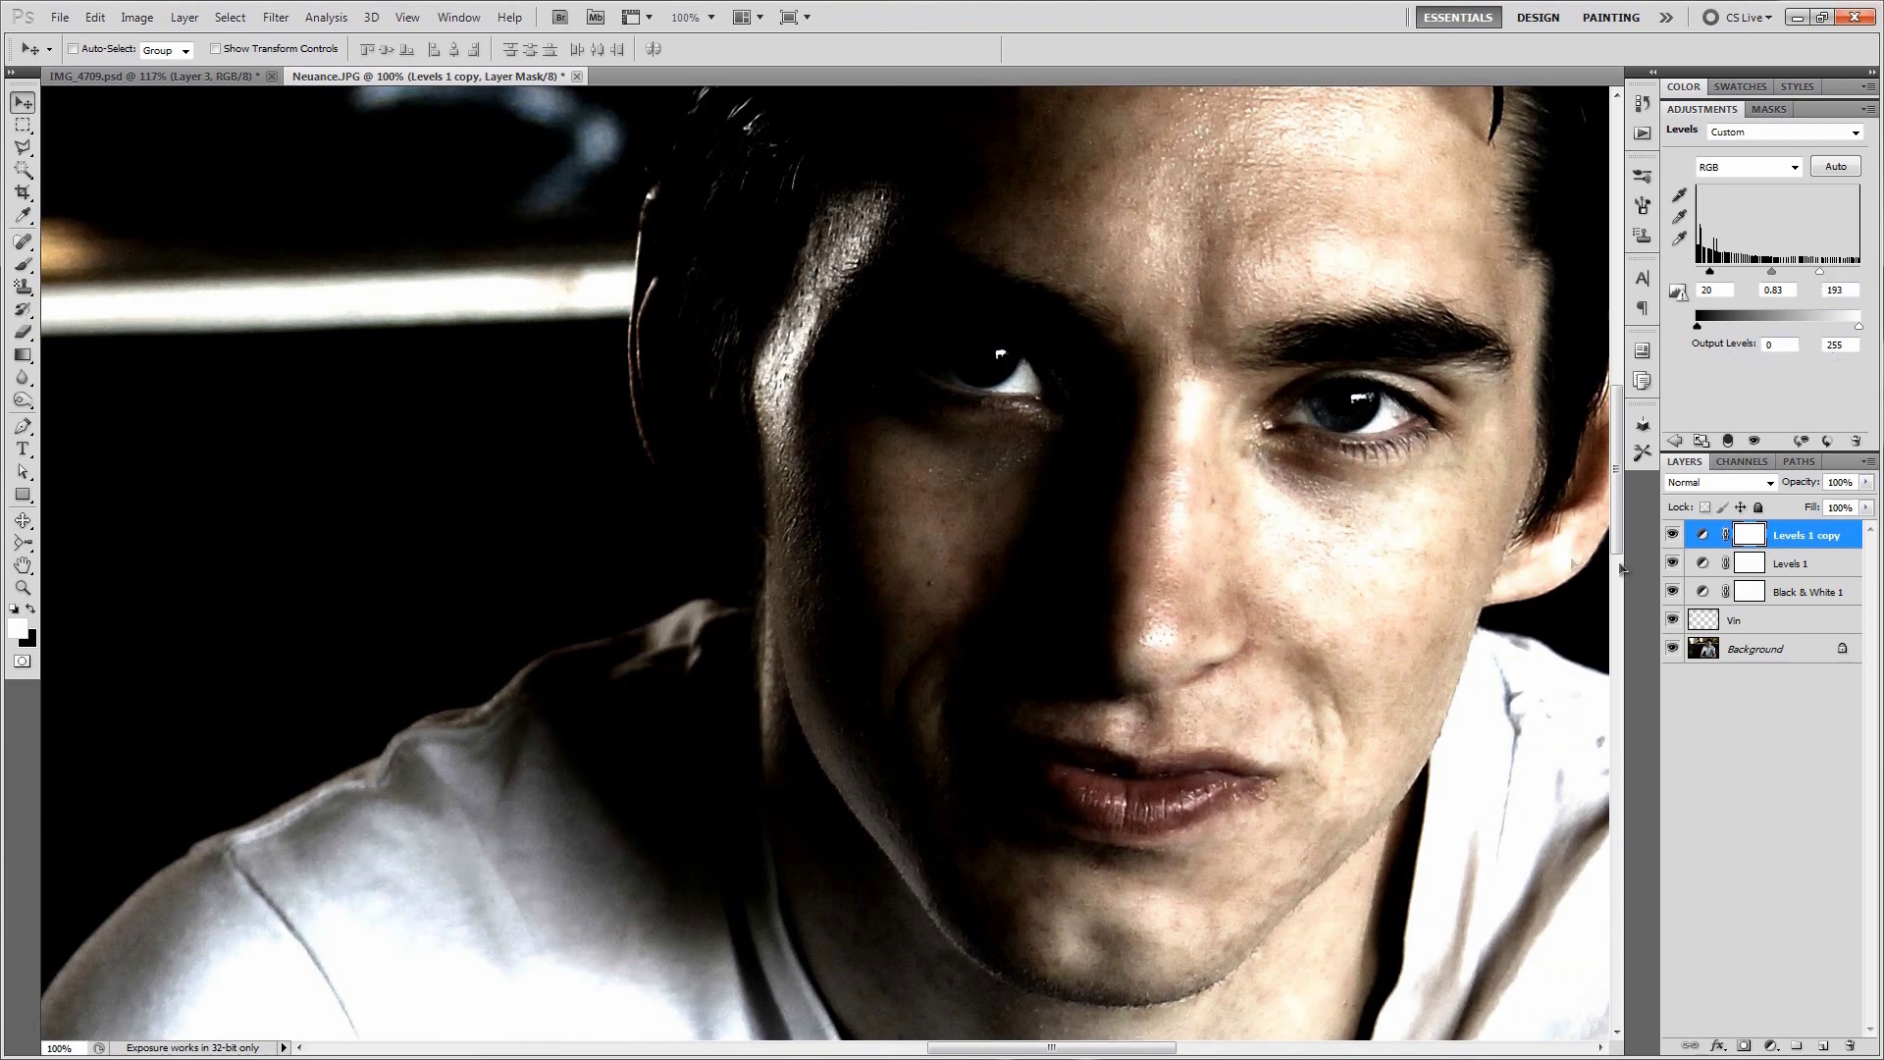
key("backslash")
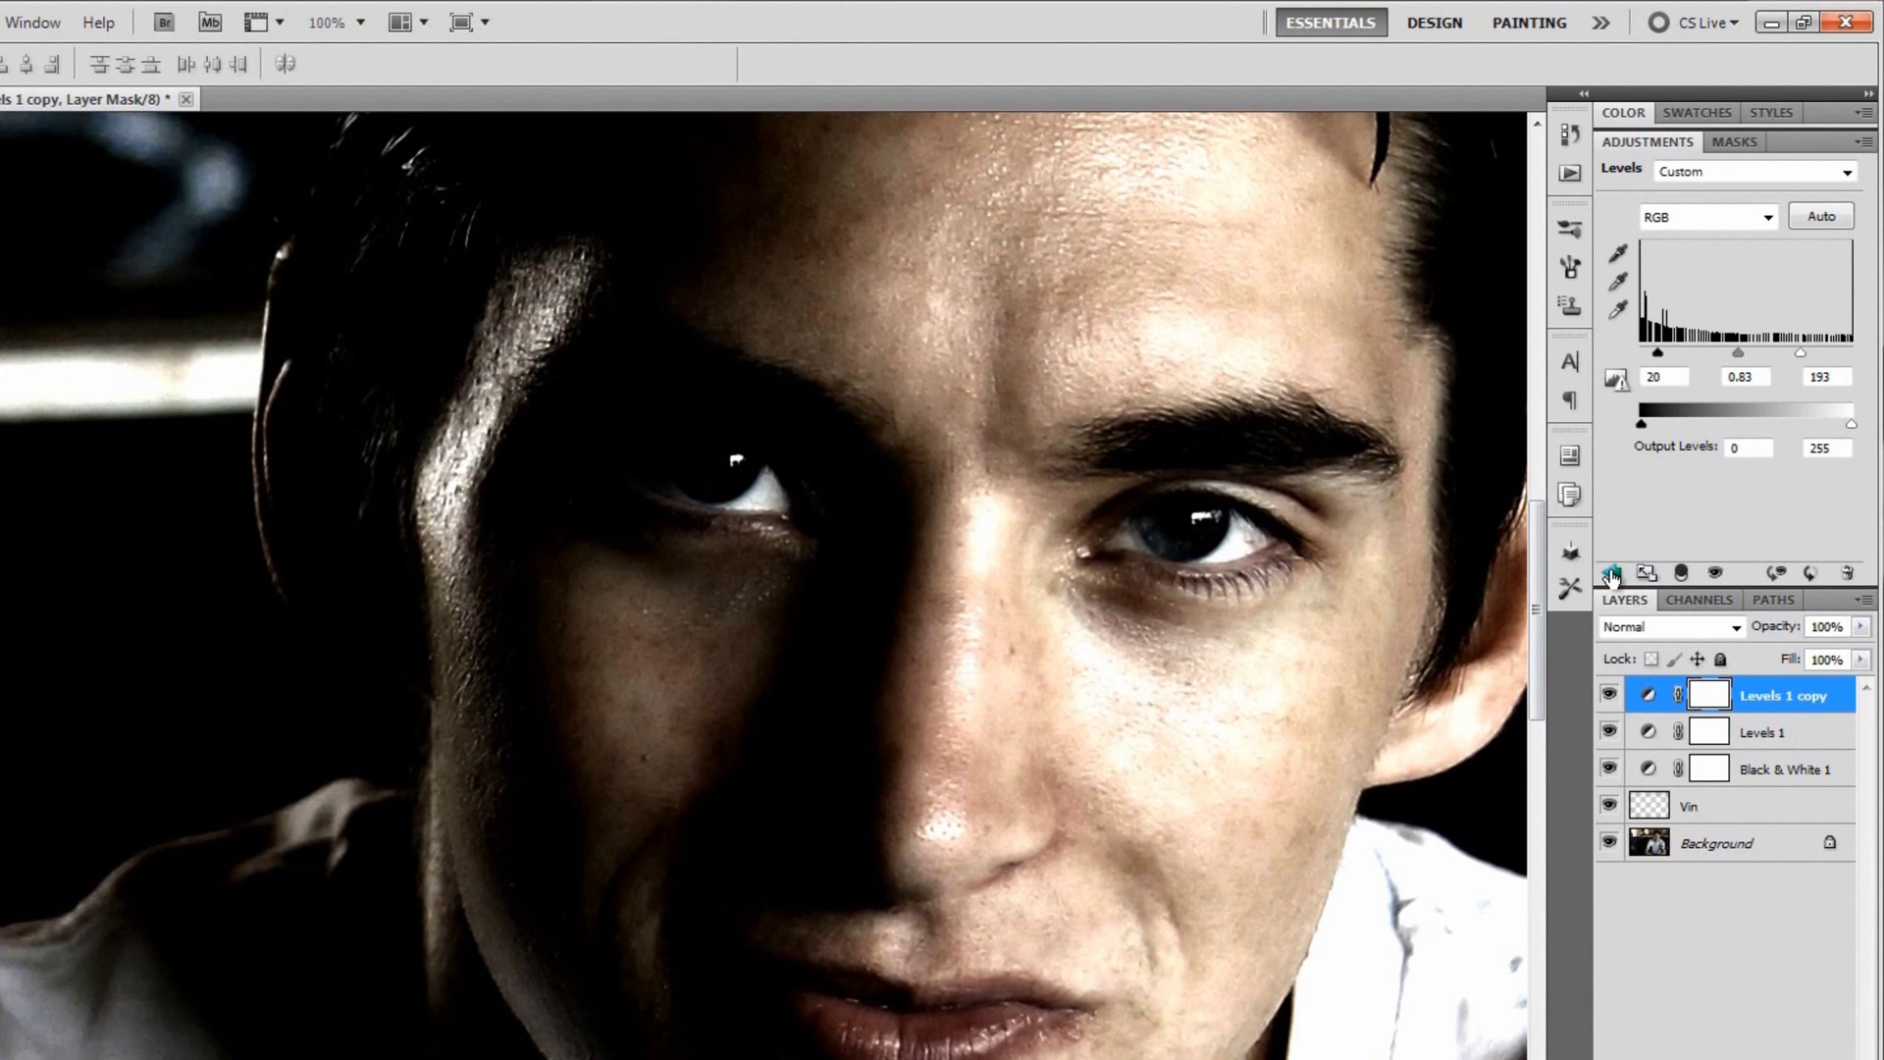
- Add a new Levels adjustment layer with a highlight input level of 70 and invert its mask to black
left_click(1611, 575)
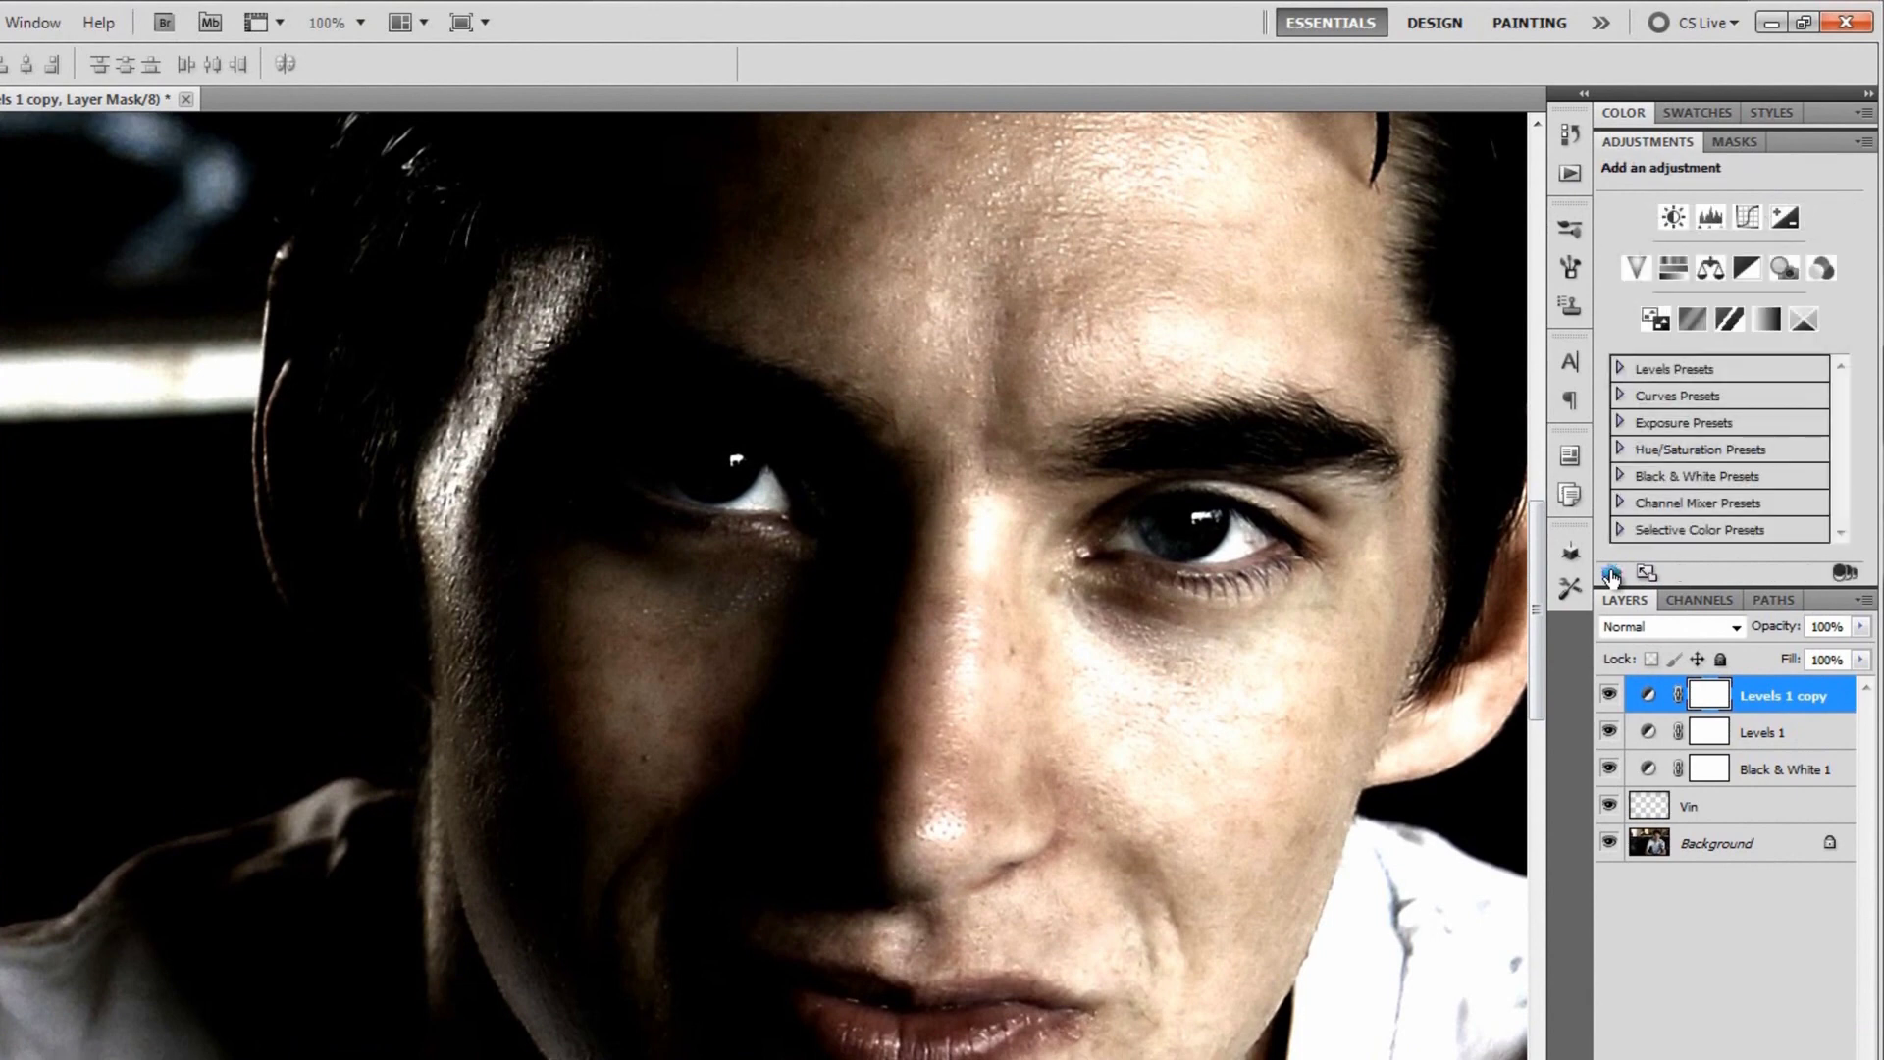
left_click(1708, 217)
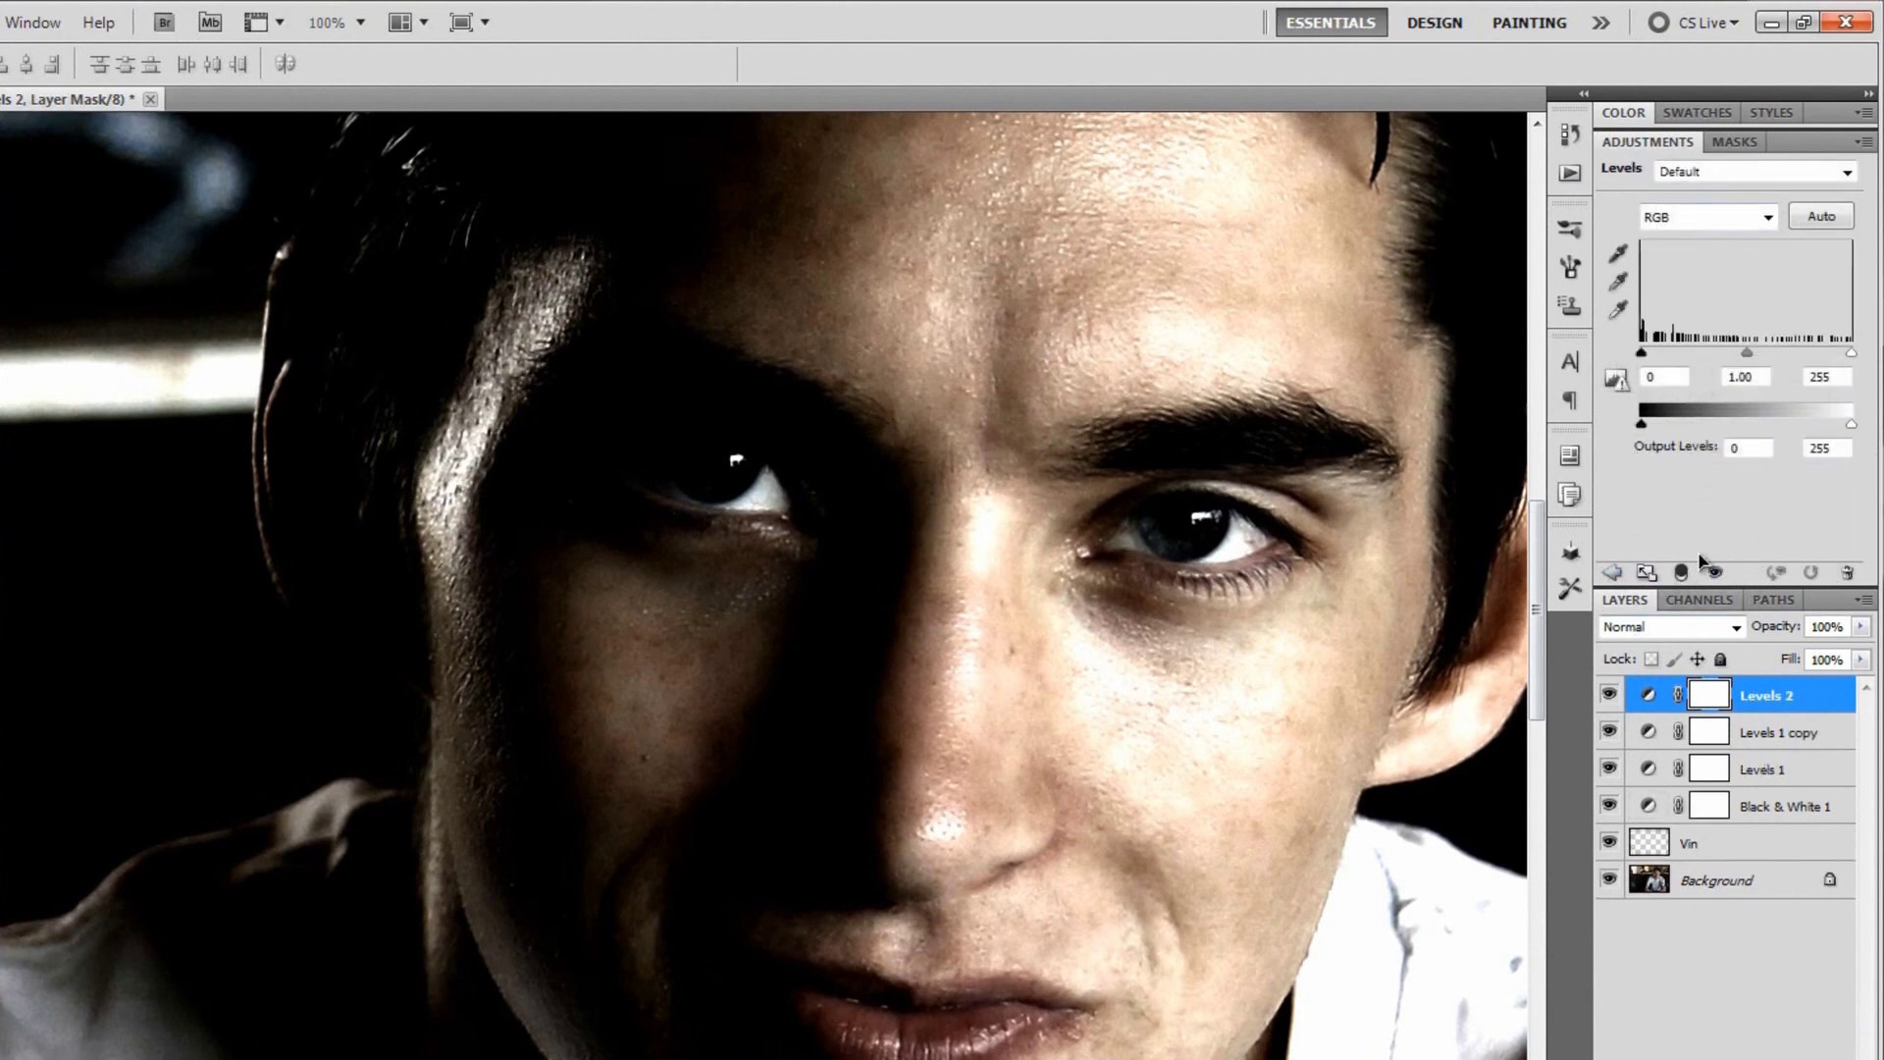
left_click_drag(1854, 355, 1699, 351)
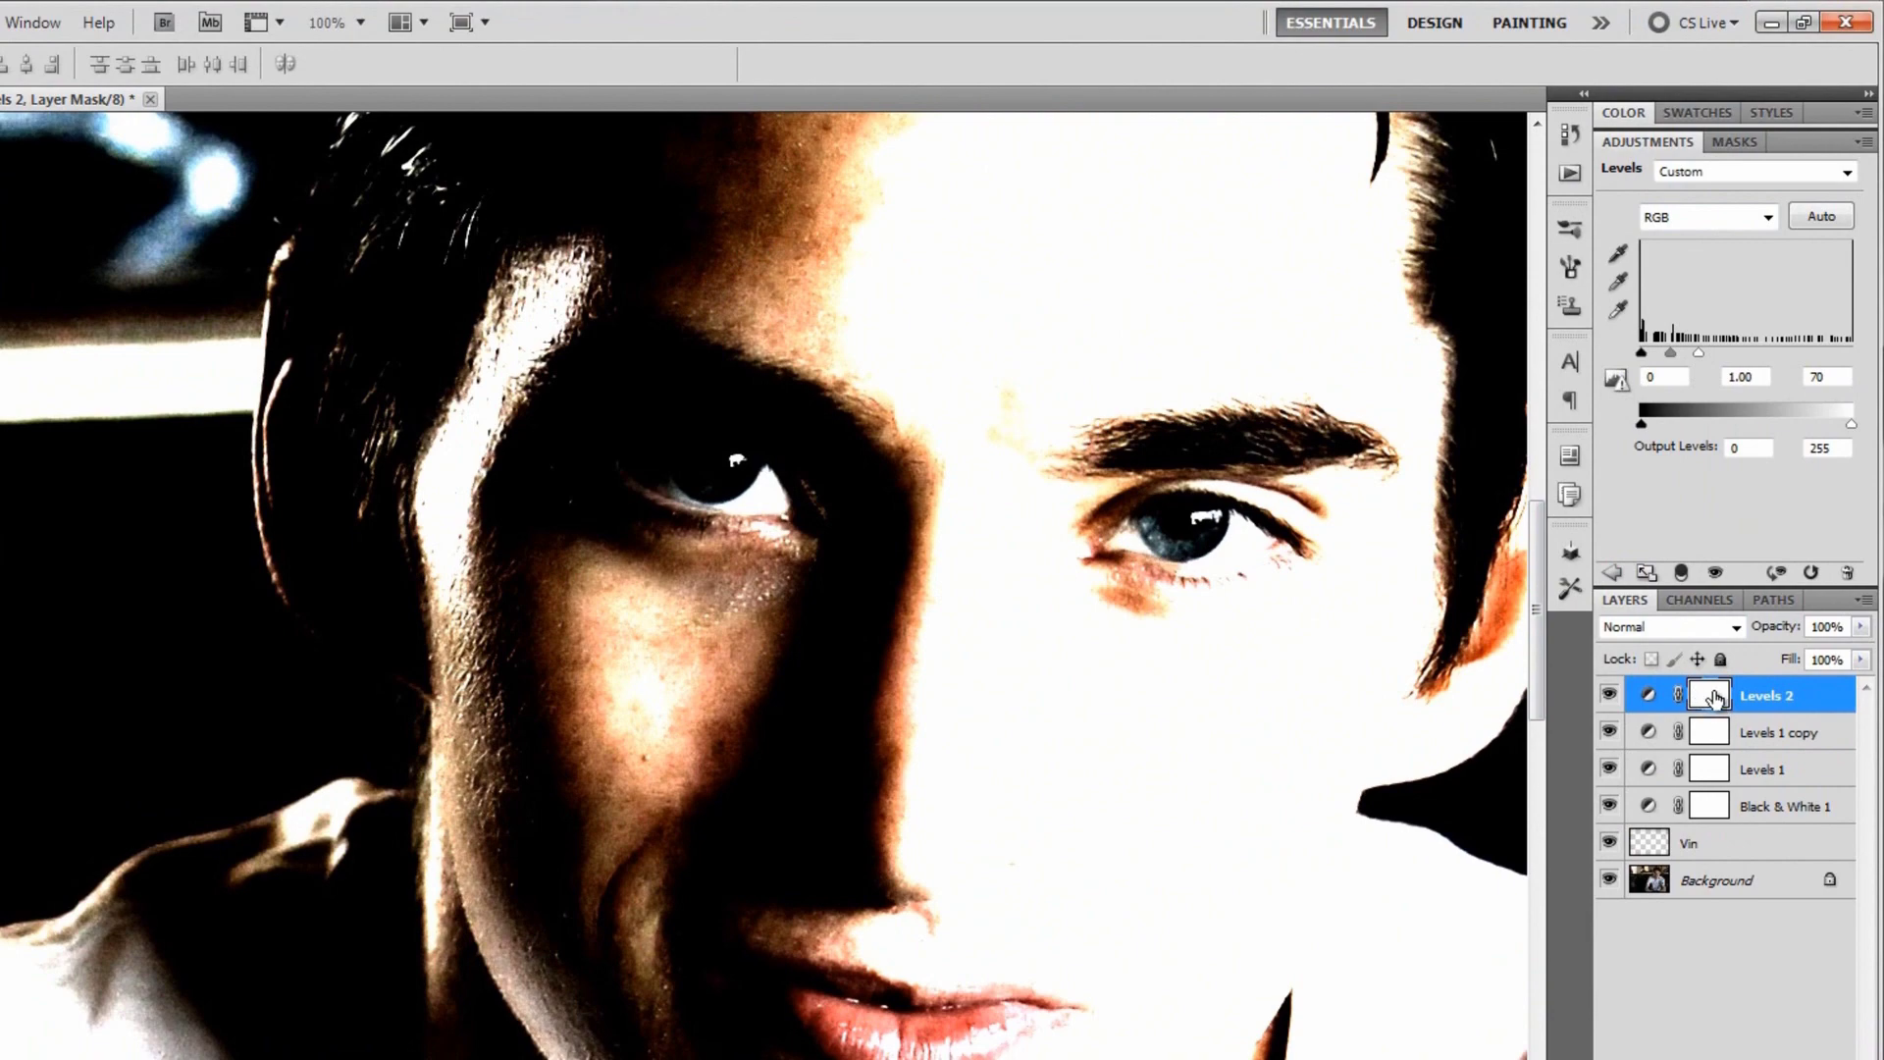
key("ctrl+i")
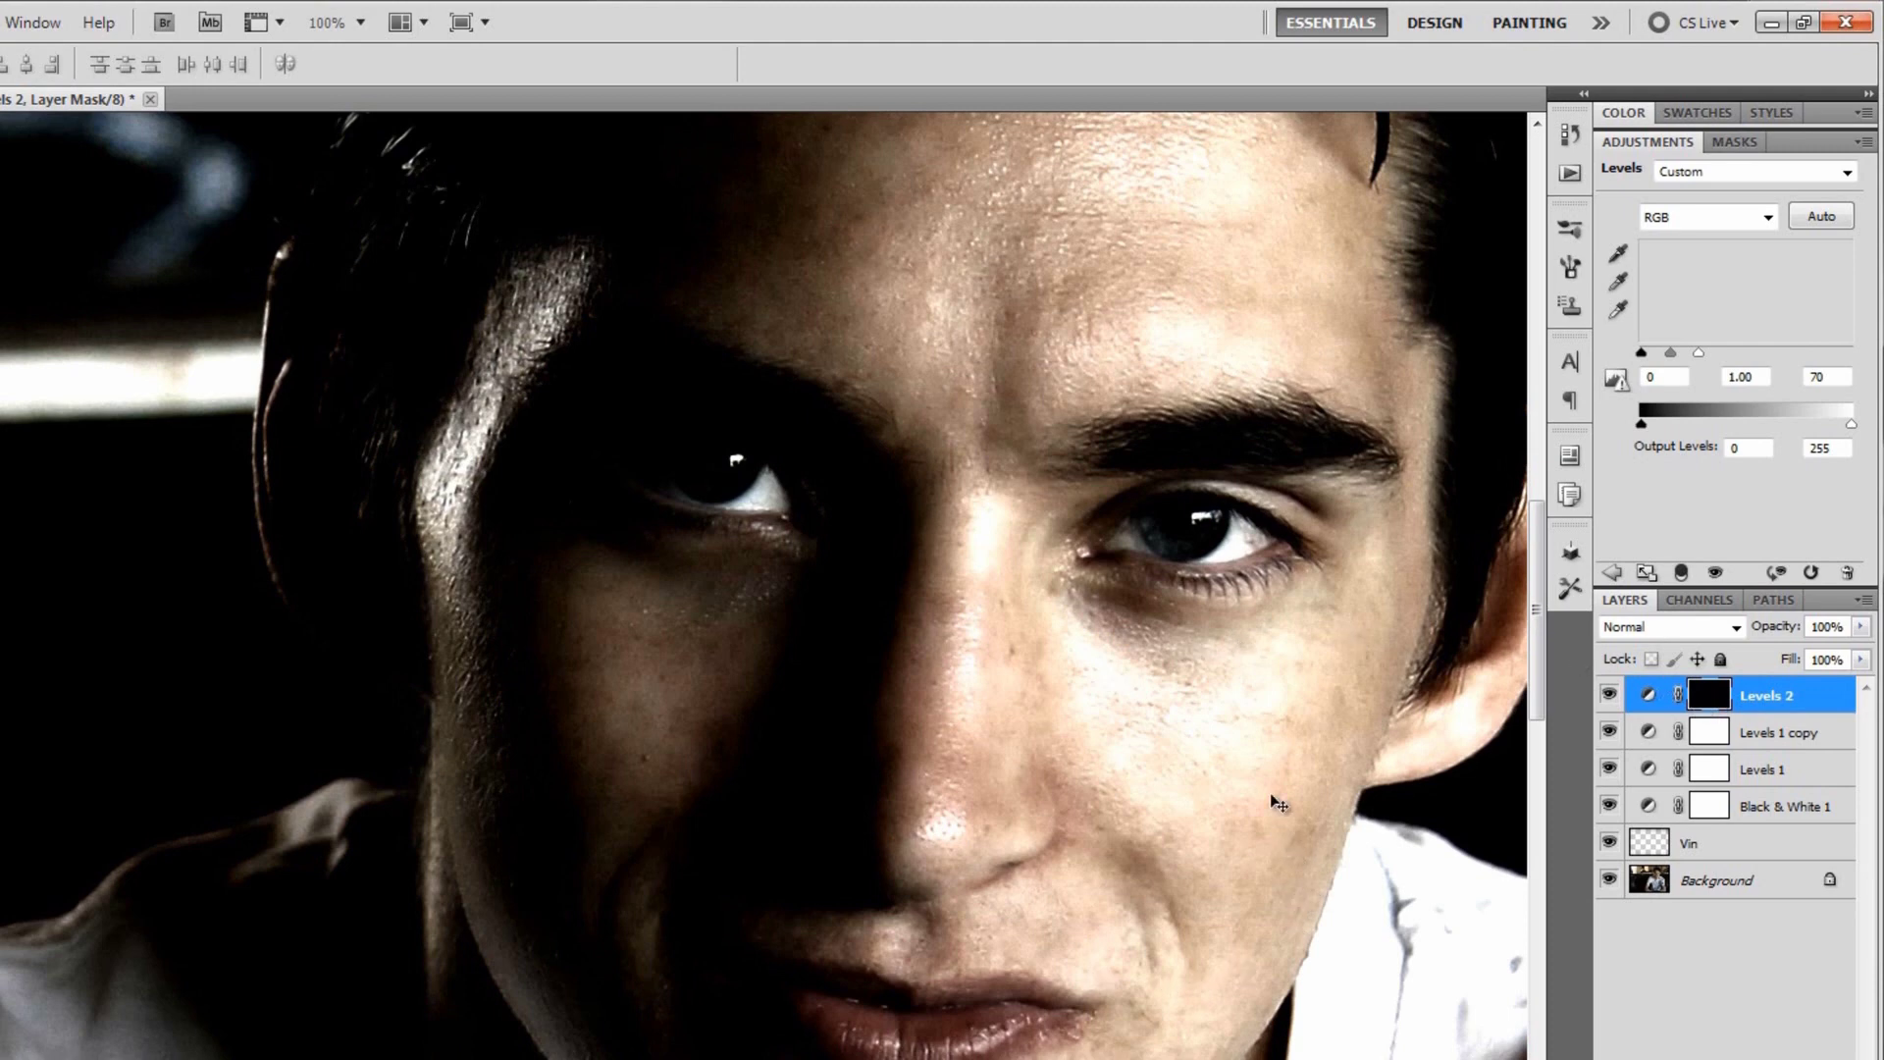
- Paint with a small white brush on the new Levels mask over the iris of the eye on the lit side
key("b")
right_click(745, 601)
mouse_move(869, 636)
left_mouse_down()
mouse_move(921, 636)
mouse_move(673, 645)
left_mouse_up()
key("Return")
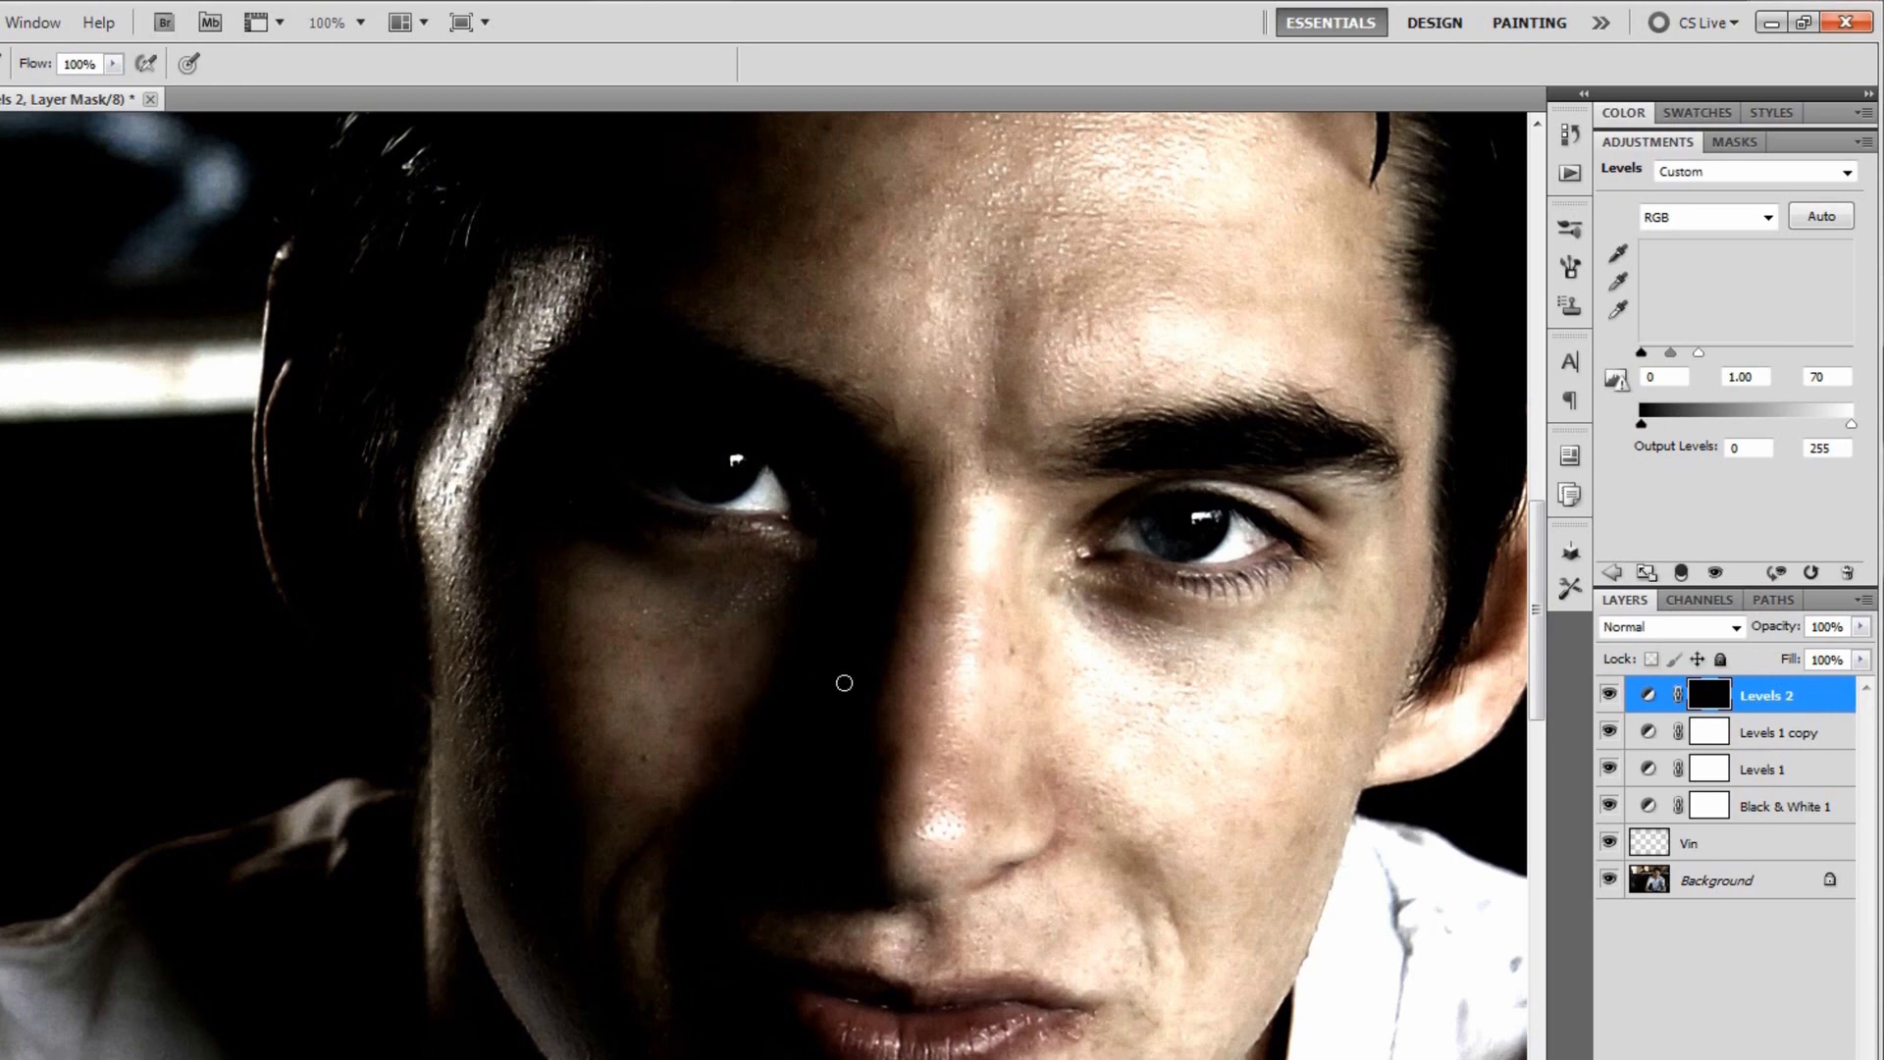
scroll(1199, 524, "up", 5)
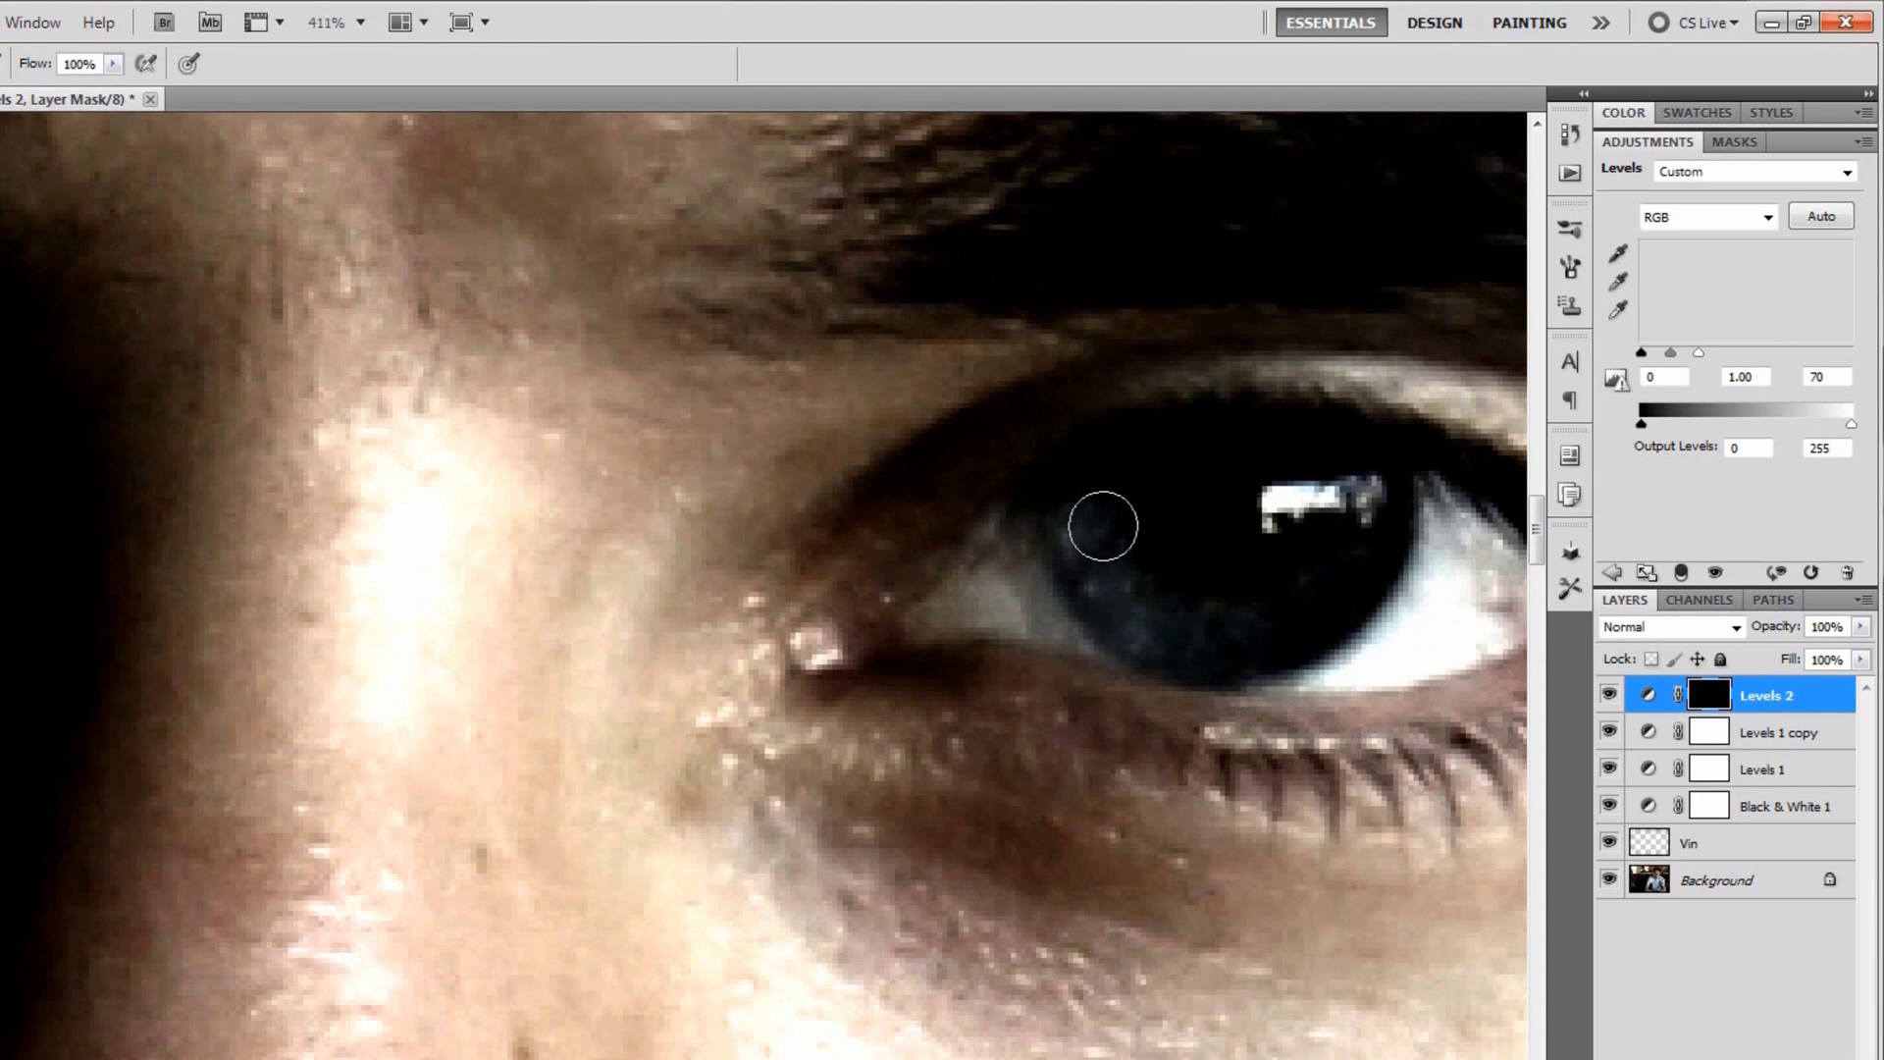
mouse_move(1103, 526)
left_mouse_down()
mouse_move(1093, 551)
mouse_move(1173, 627)
mouse_move(1232, 627)
mouse_move(1353, 567)
left_mouse_up()
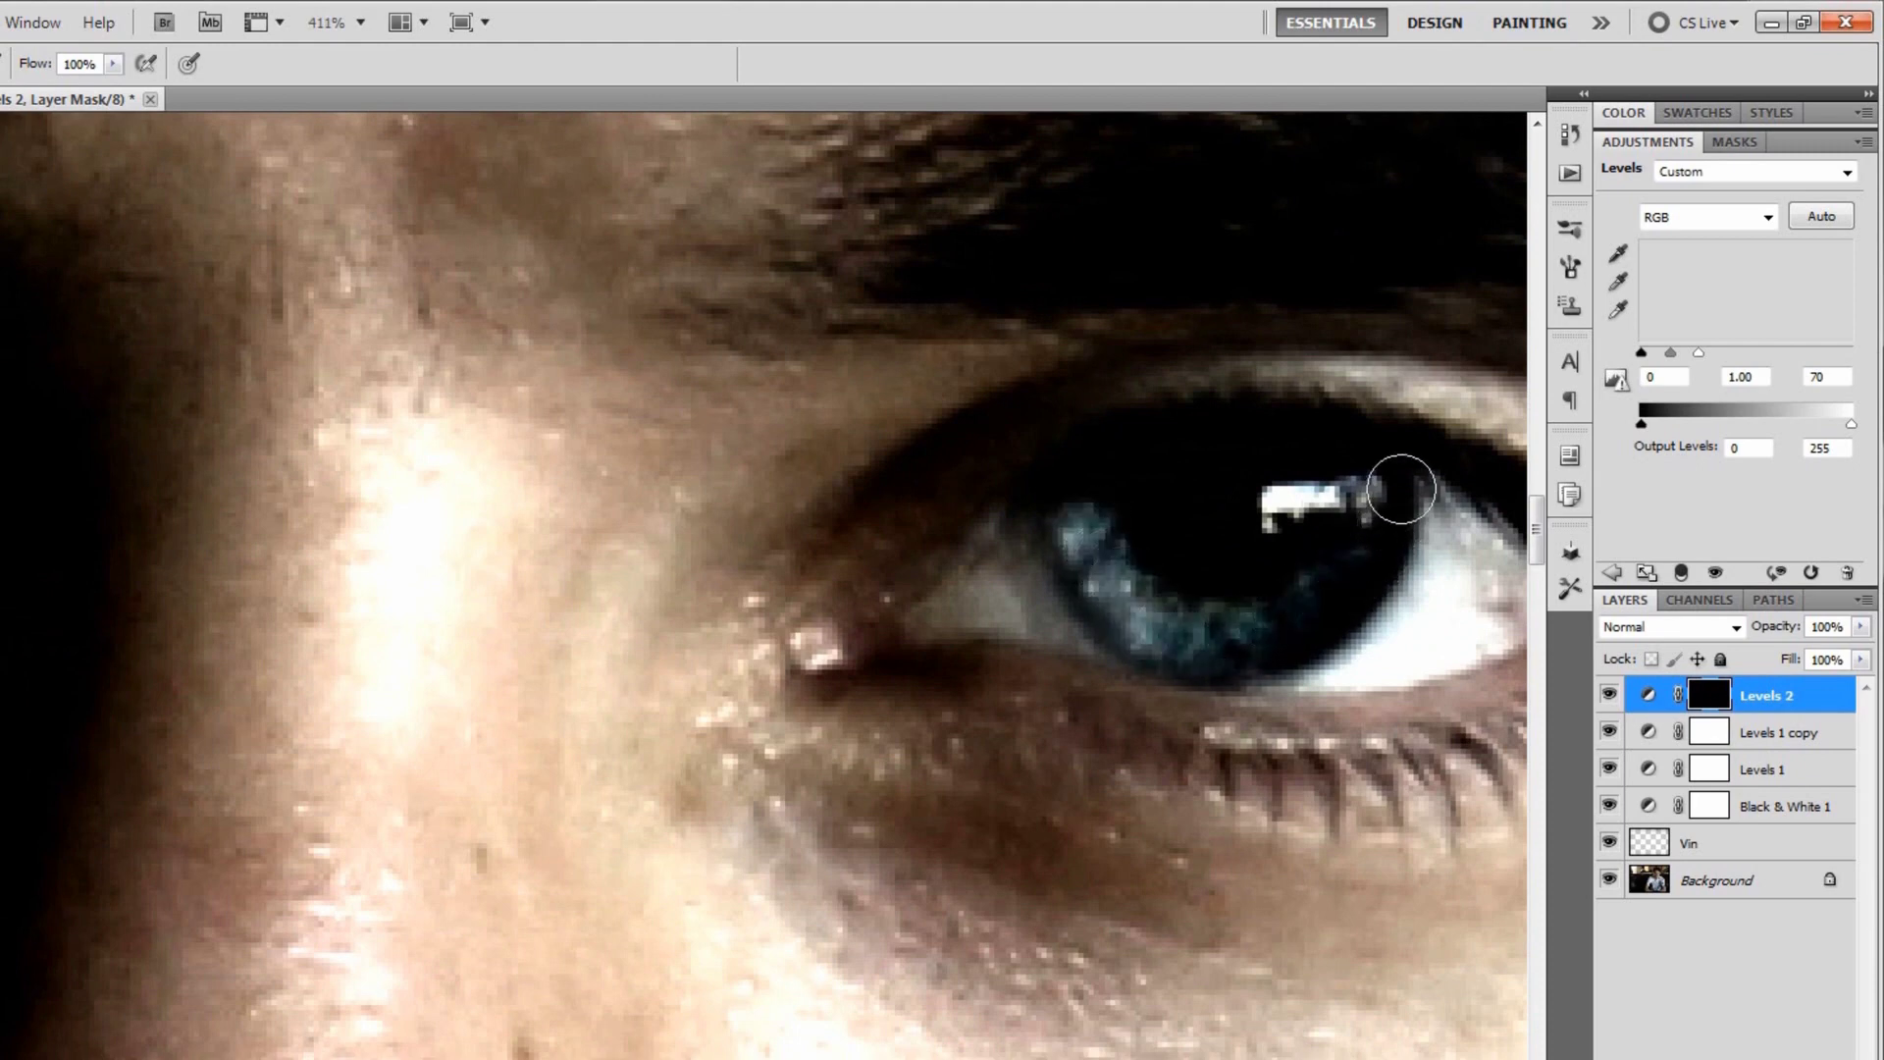
left_click_drag(1385, 487, 1383, 547)
key("bracketright")
key("bracketright")
key("bracketright")
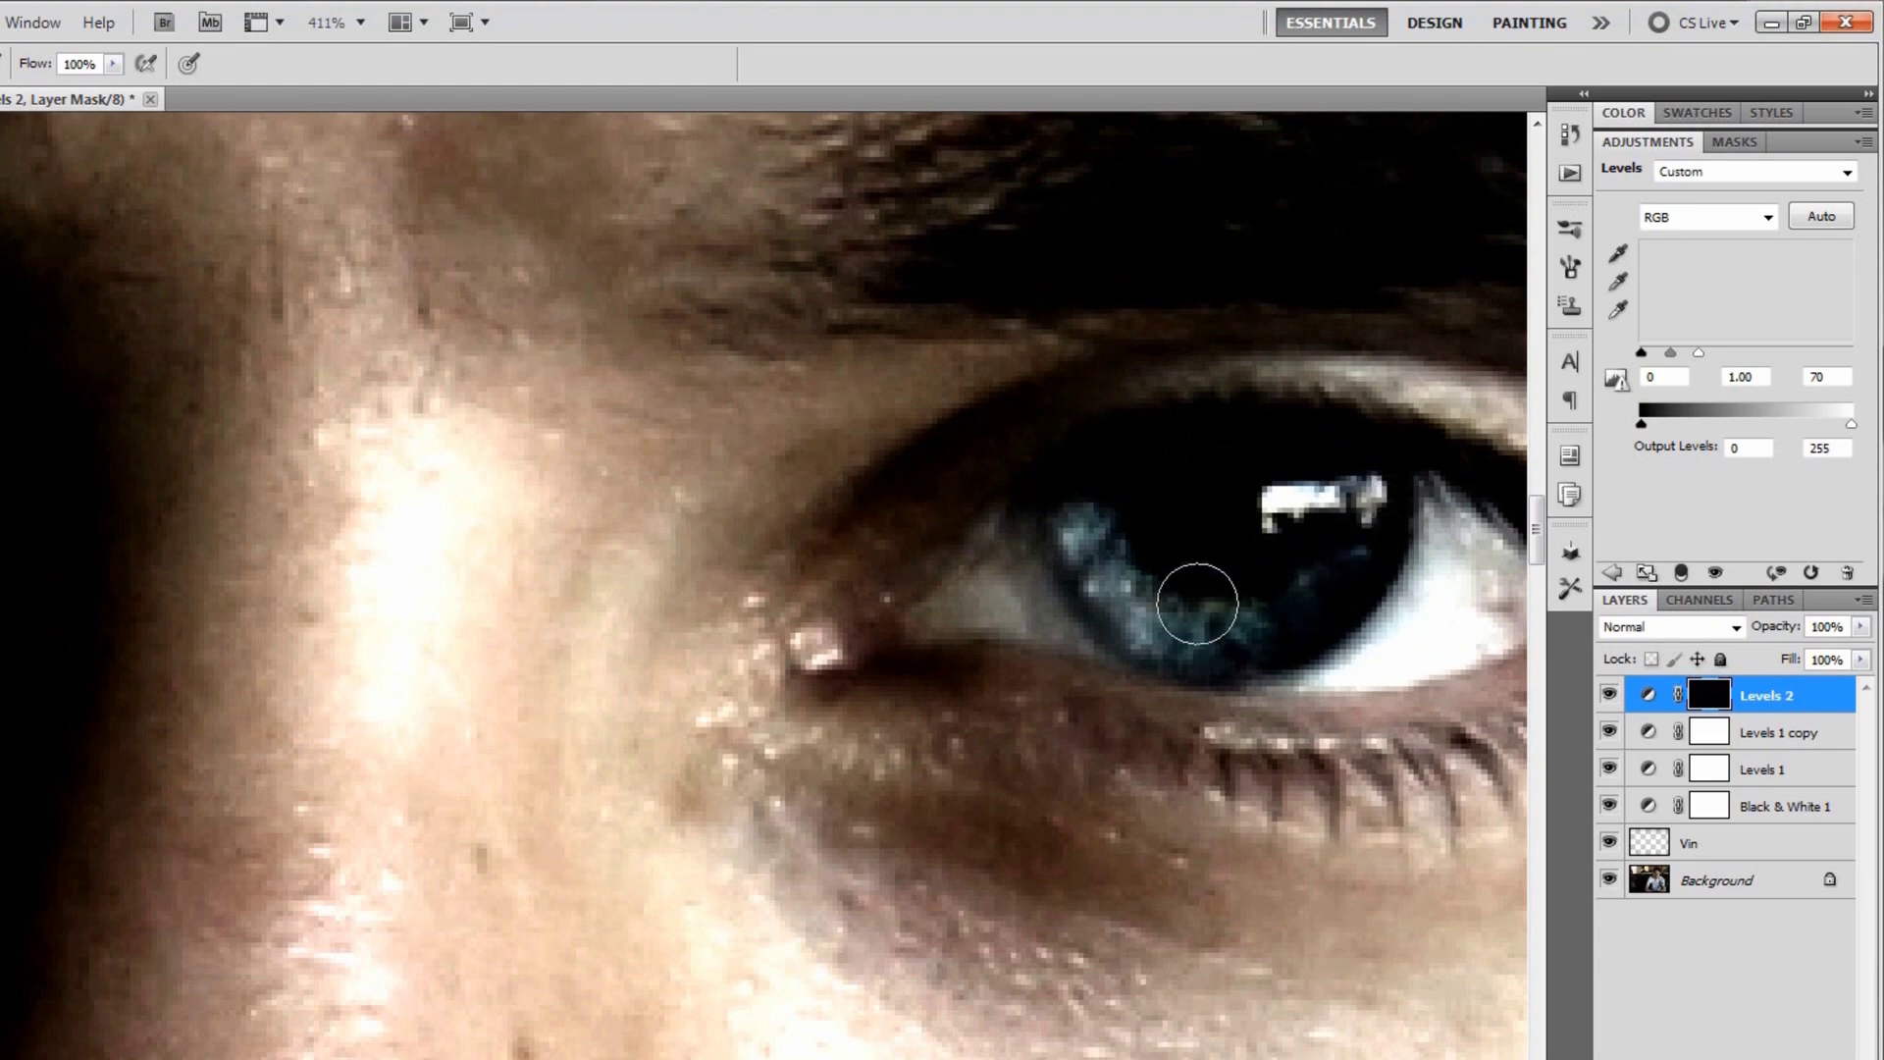
- Paint the Levels mask white over the iris of the eye on the shadowed side
mouse_move(315, 644)
left_mouse_down()
mouse_move(689, 825)
mouse_move(761, 727)
left_mouse_up()
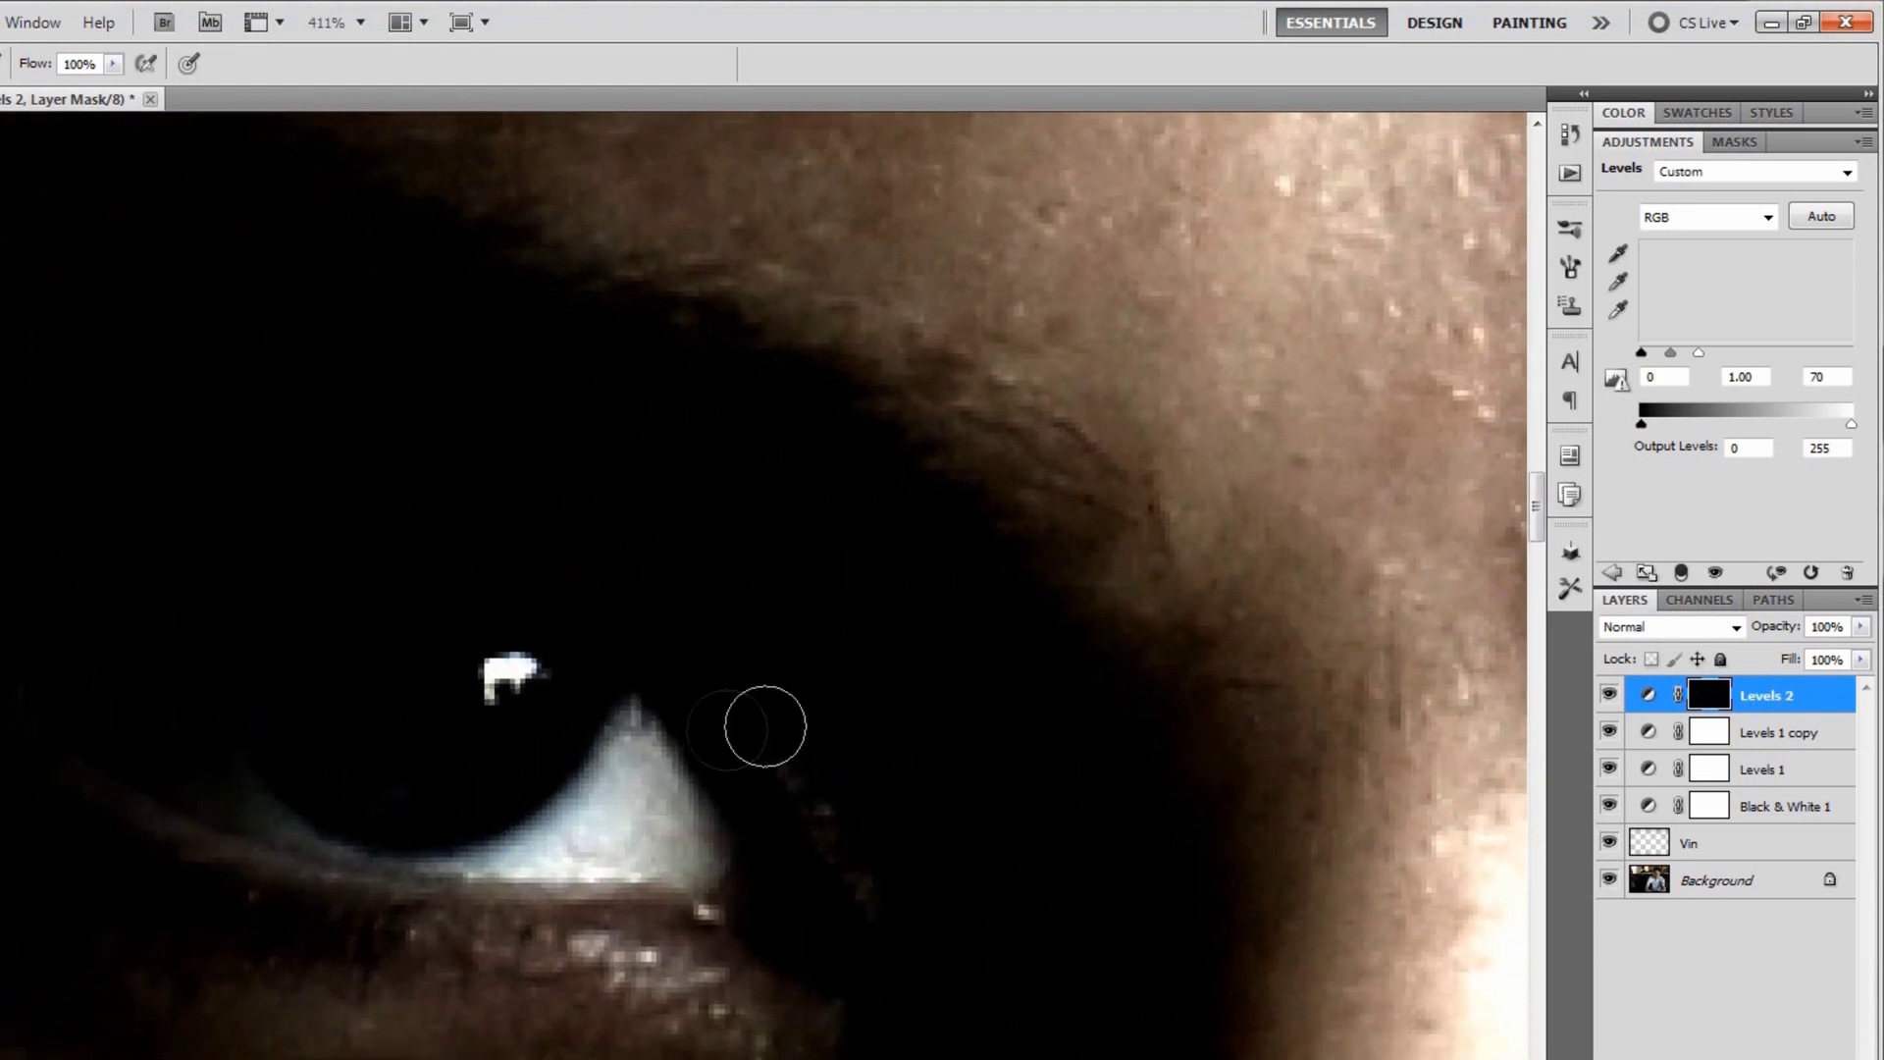
mouse_move(408, 790)
left_mouse_down()
mouse_move(340, 751)
mouse_move(379, 782)
left_mouse_up()
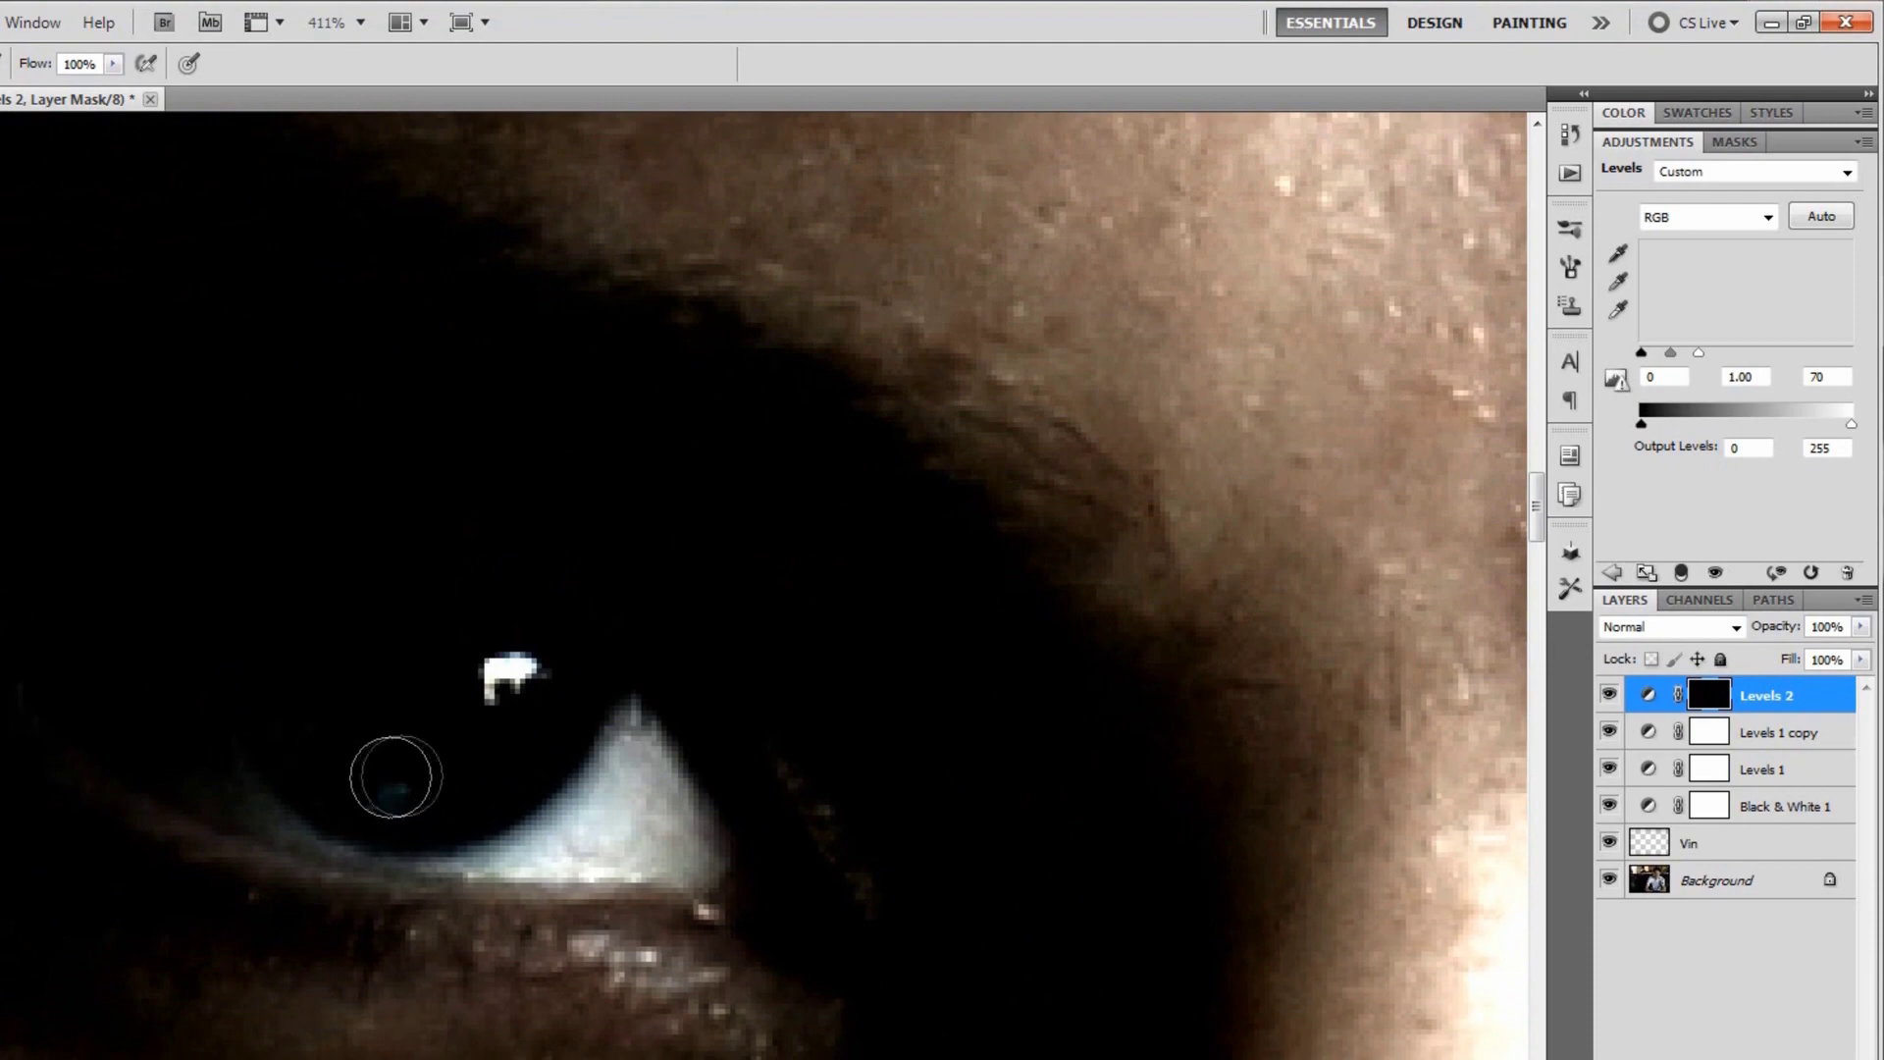
scroll(559, 727, "down", 2)
left_click_drag(686, 830, 760, 871)
scroll(746, 854, "down", 2)
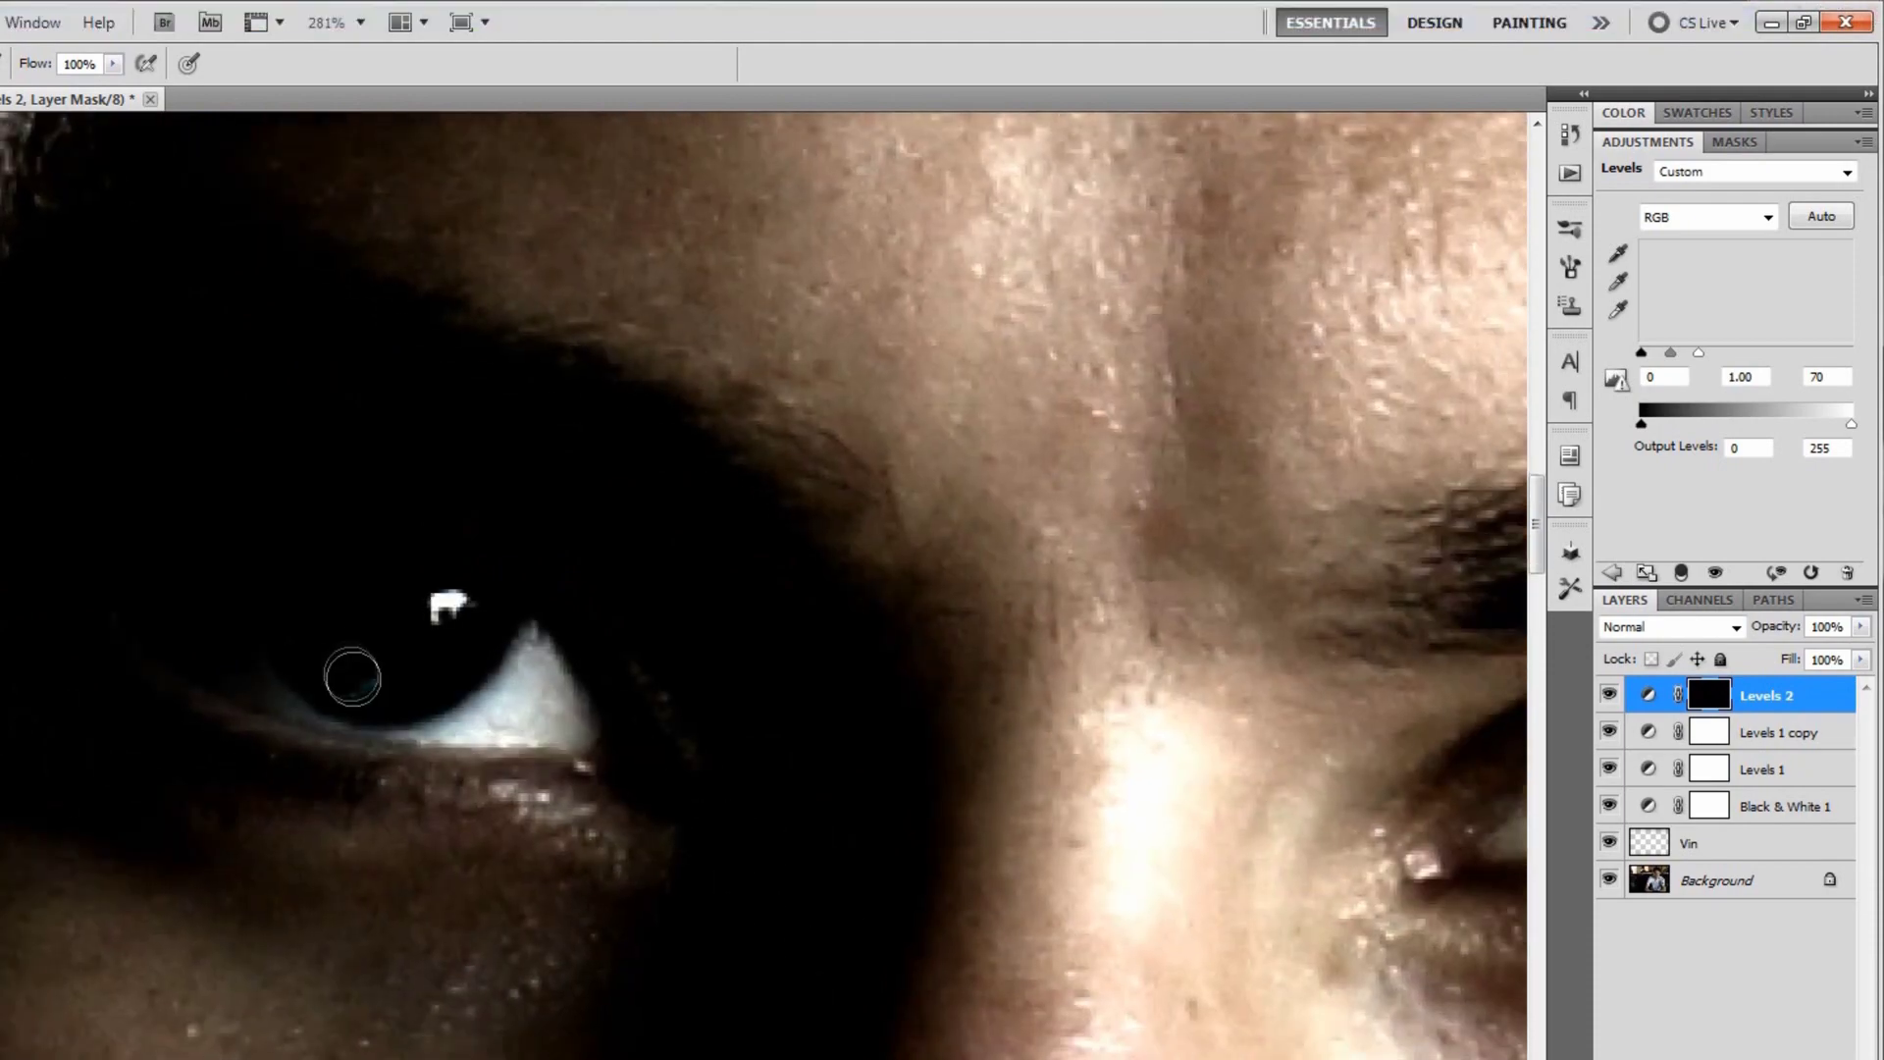
mouse_move(534, 559)
left_mouse_down()
mouse_move(597, 721)
mouse_move(702, 539)
left_mouse_up()
scroll(596, 721, "down", 1)
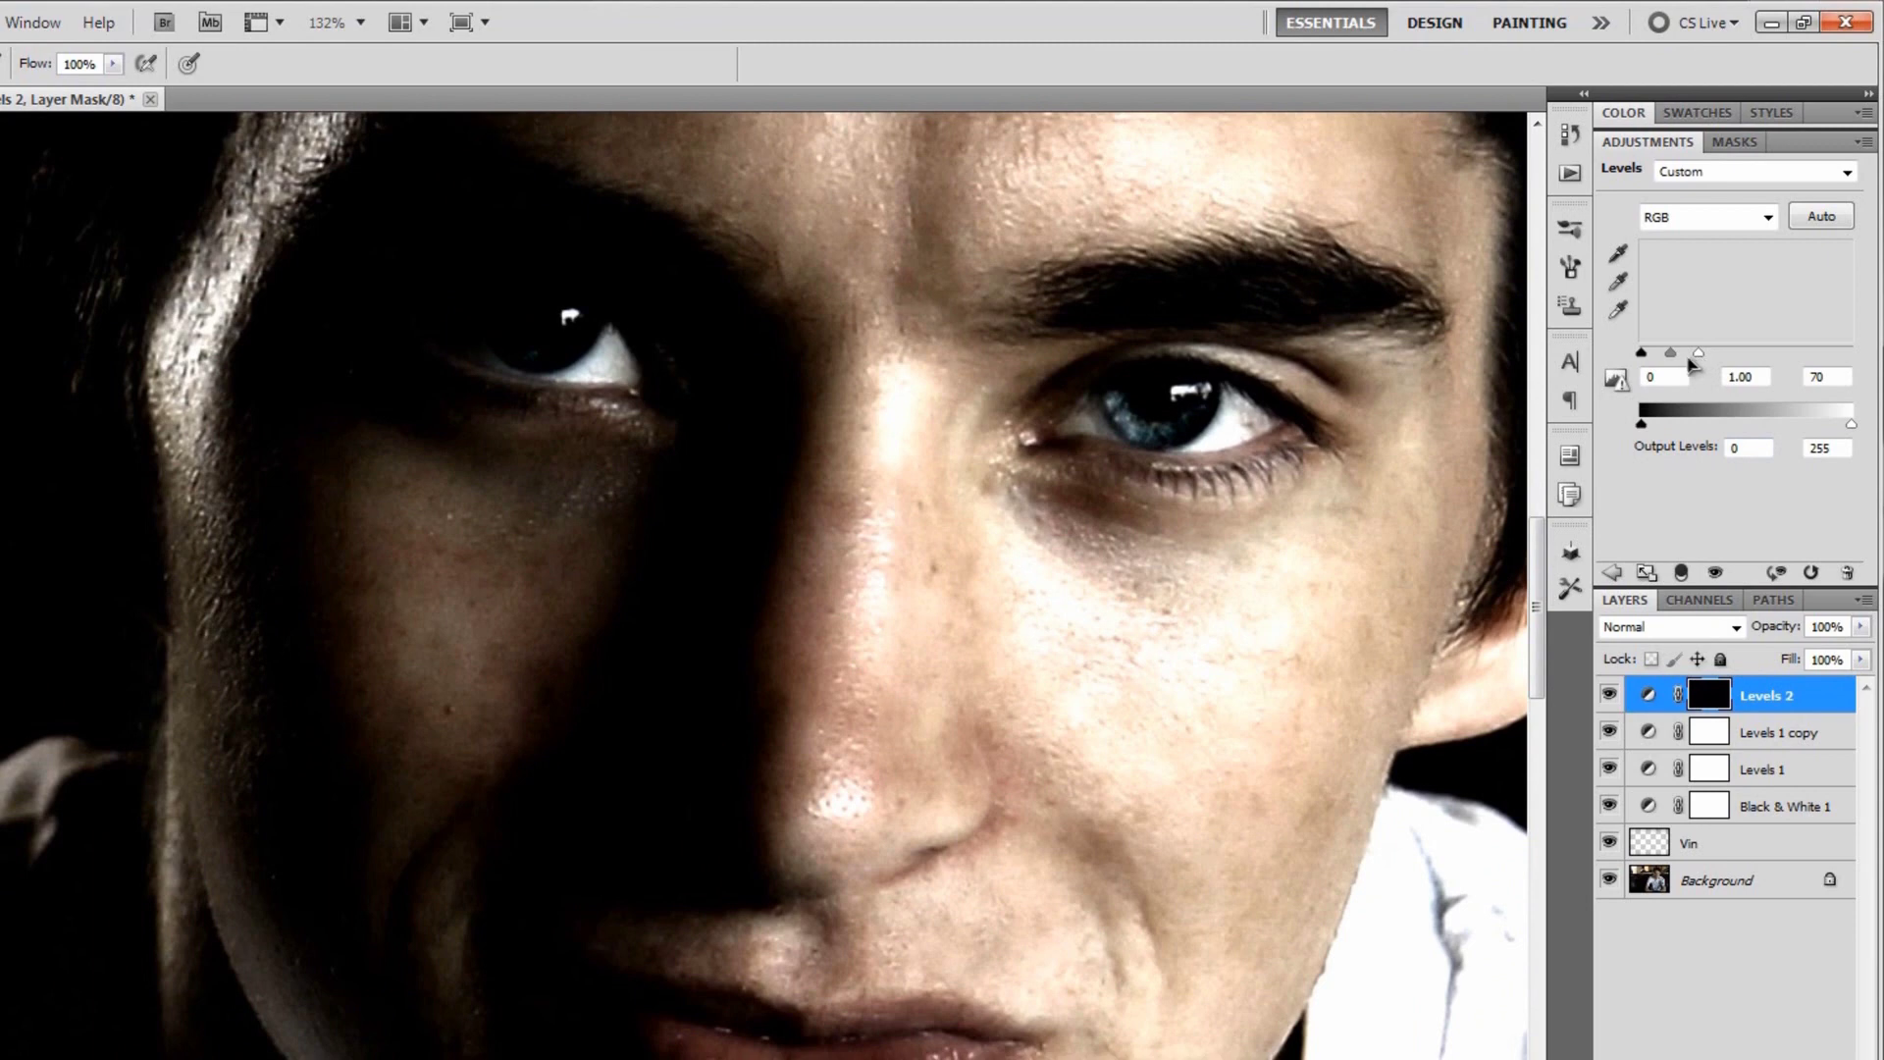
- Set the midtone input level of the eye-brightening Levels adjustment to 0.78
left_click_drag(1671, 354, 1677, 361)
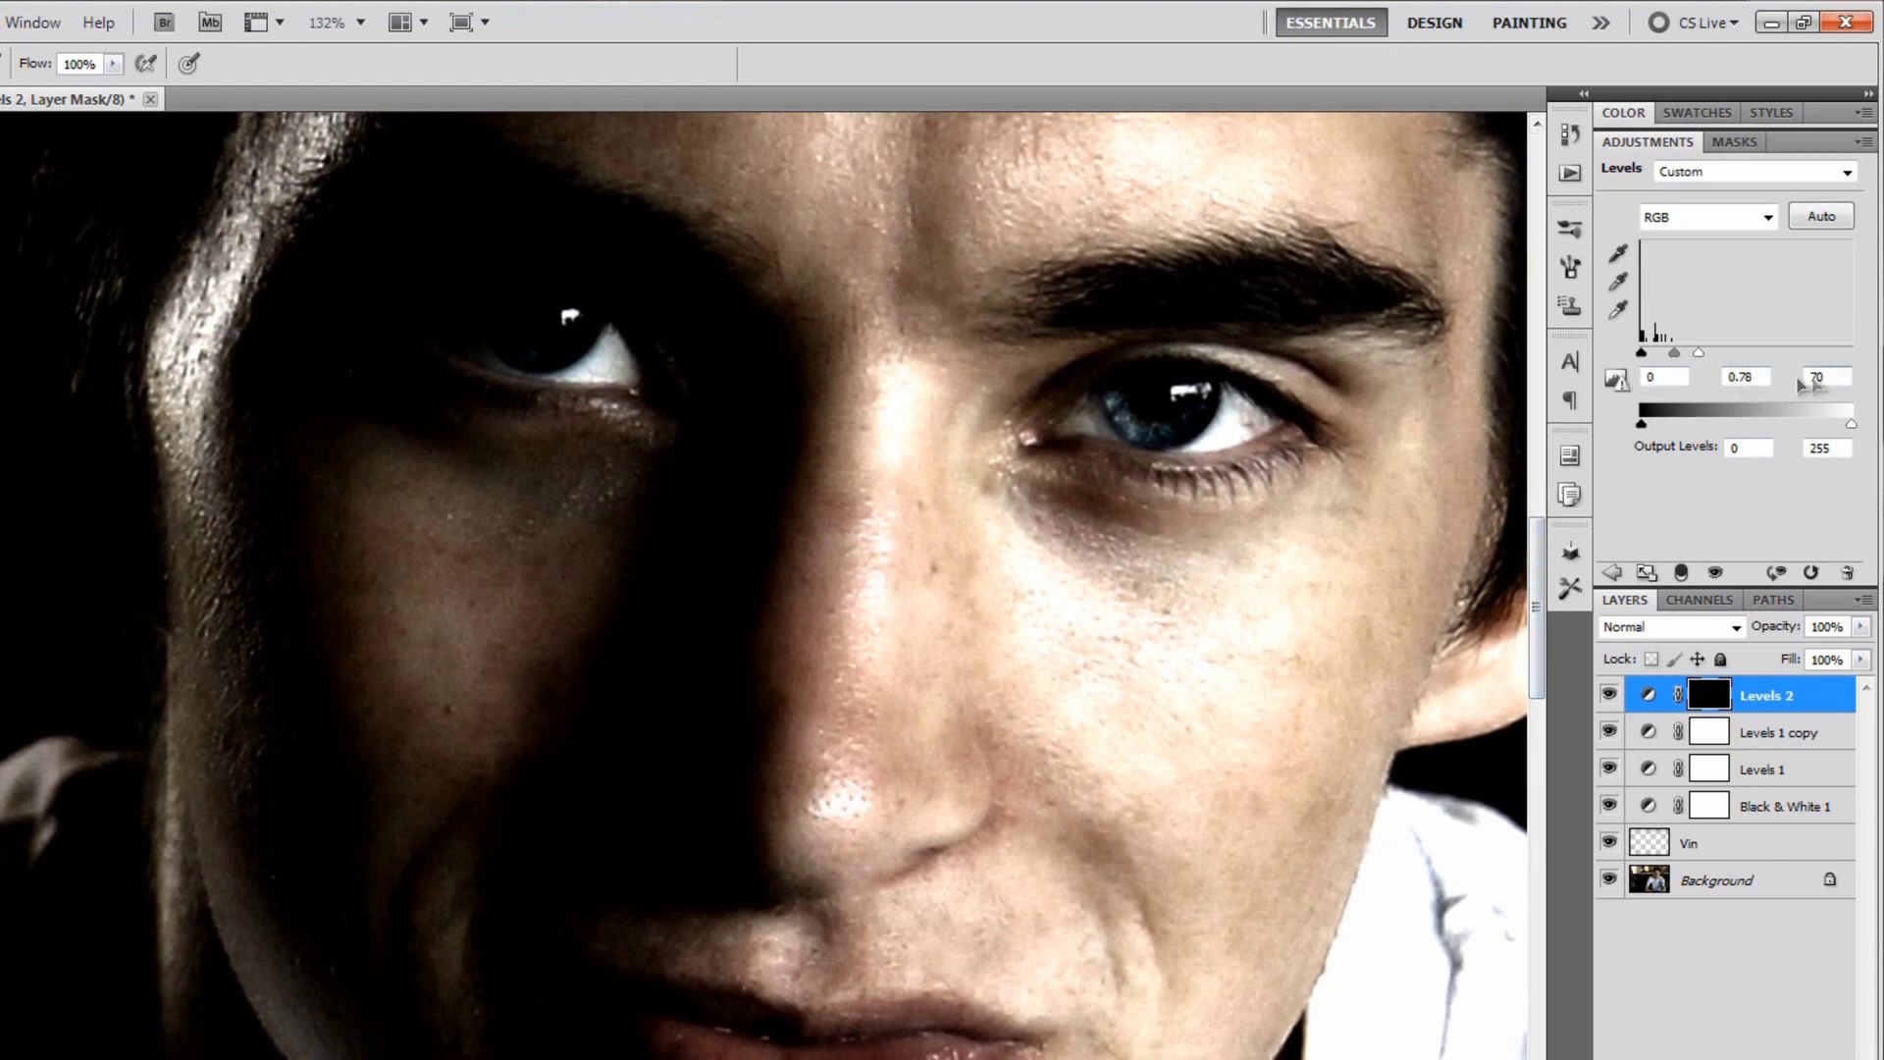
scroll(1013, 727, "down", 5)
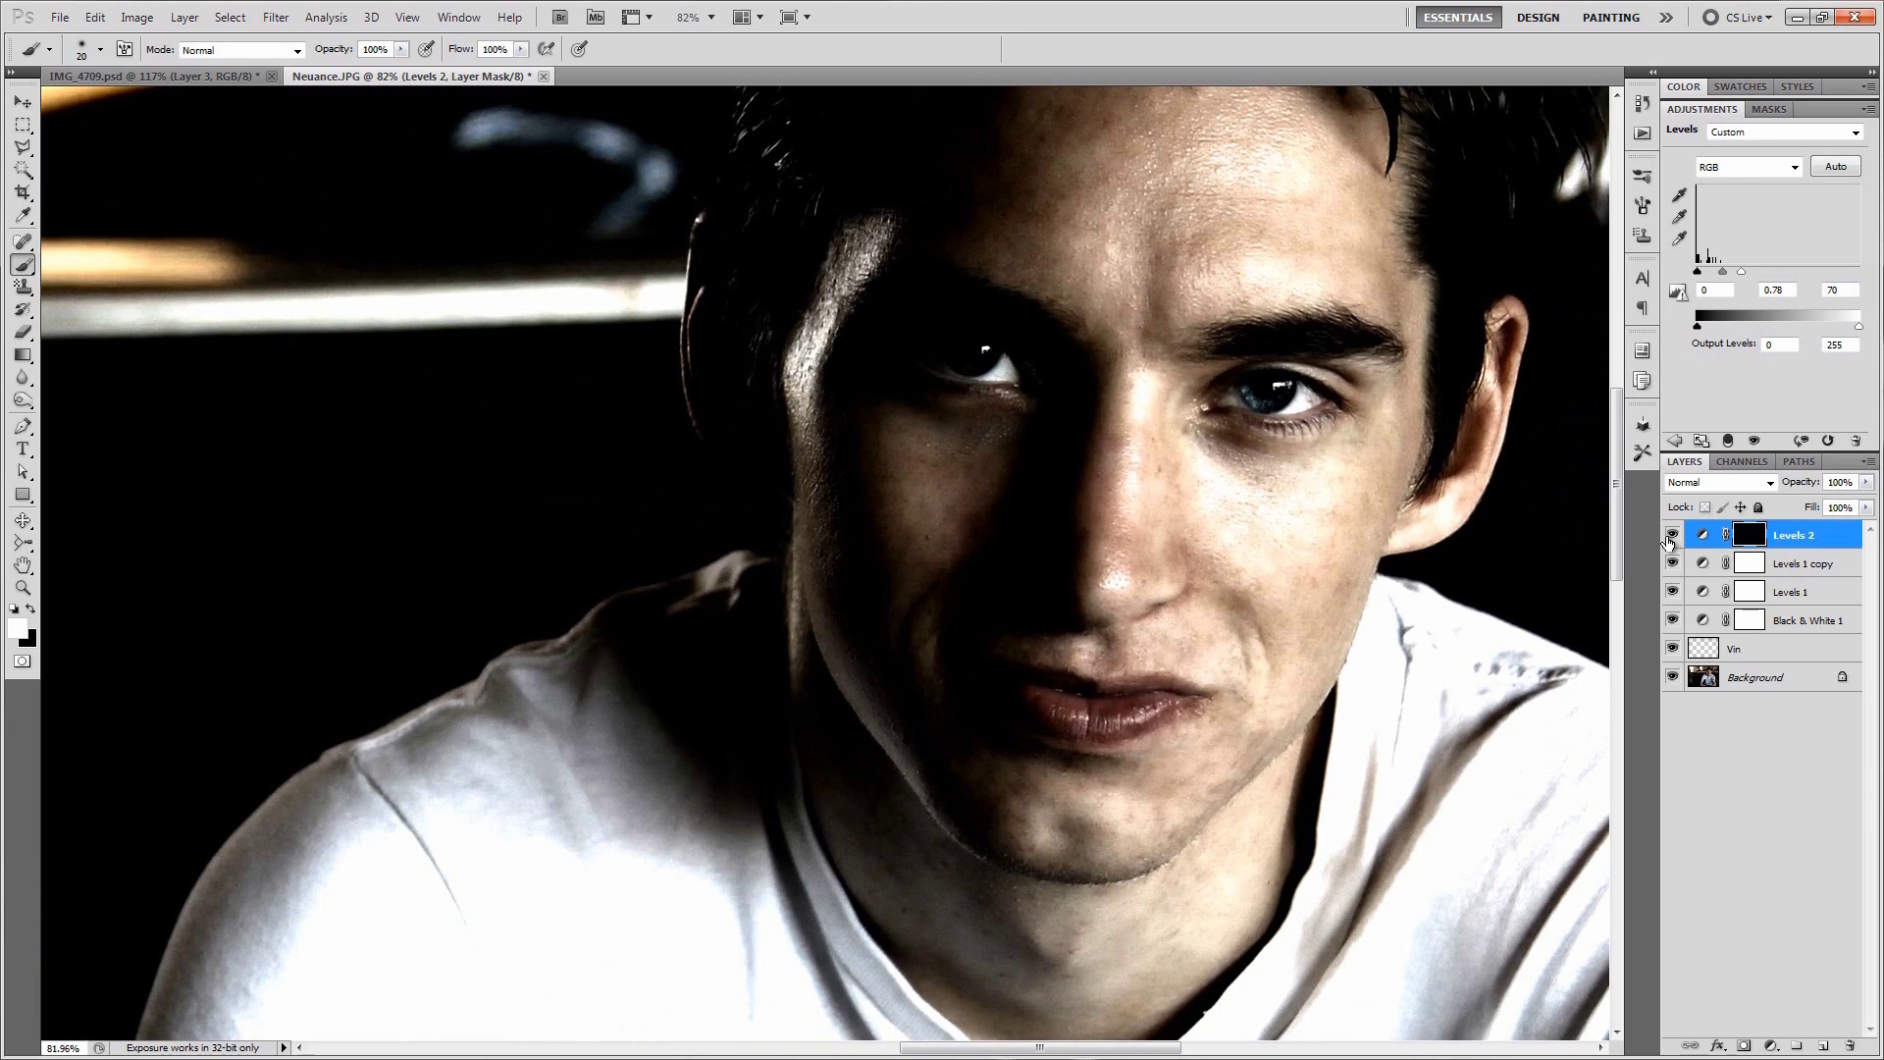
- Stamp all visible layers into a new top layer and open the Smart Sharpen filter for it
key("ctrl+shift+alt+e")
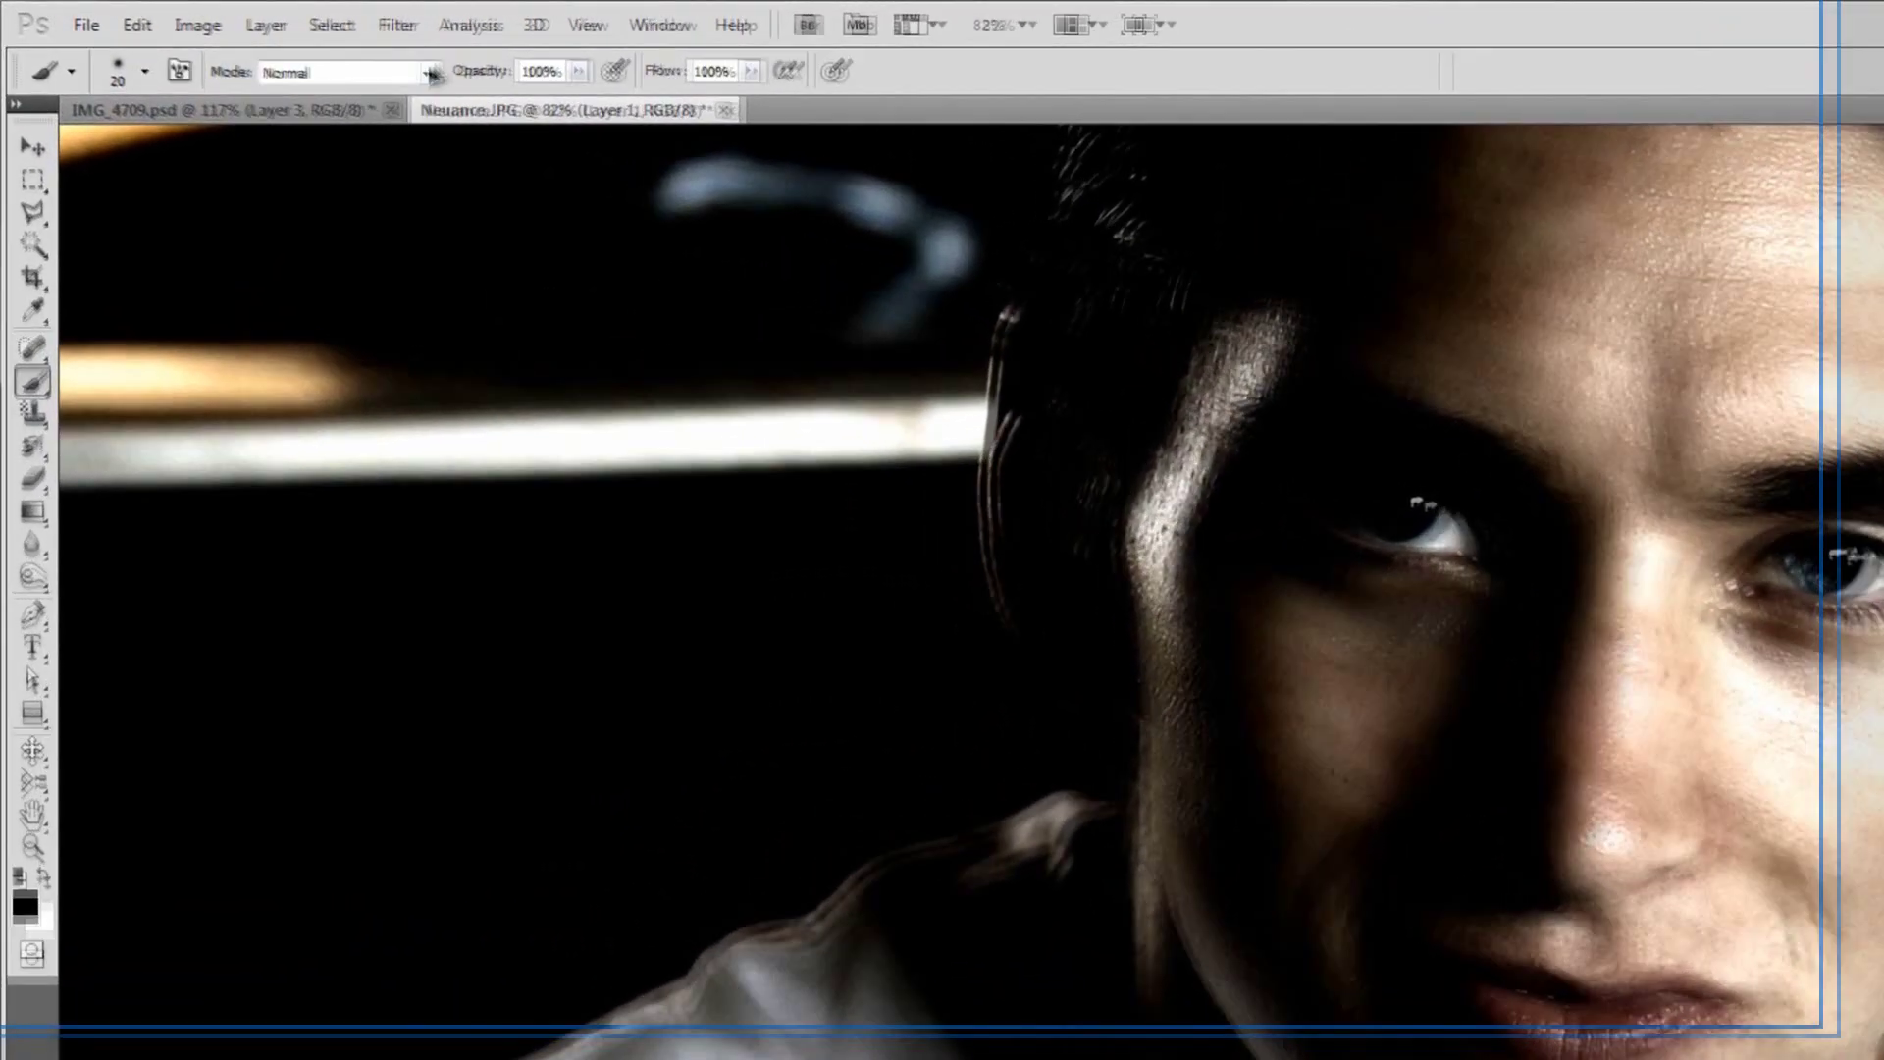
left_click(276, 17)
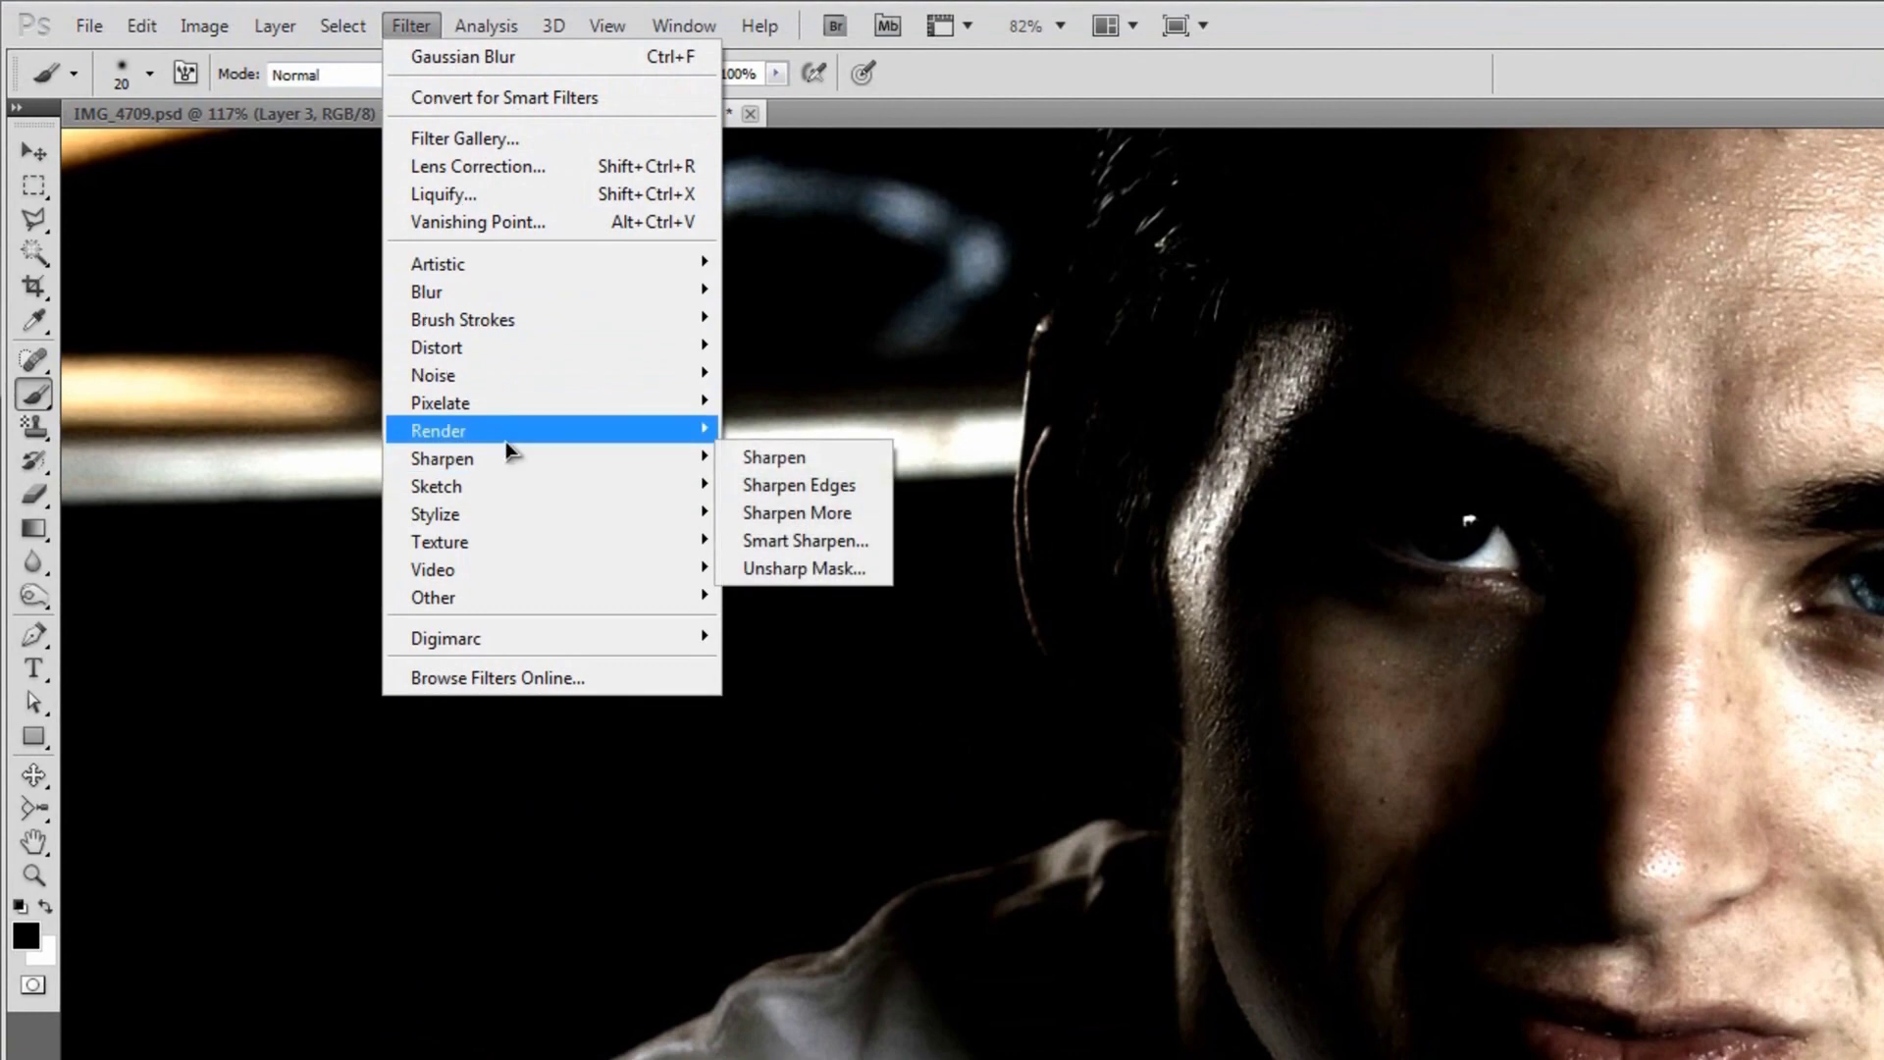
mouse_move(500, 463)
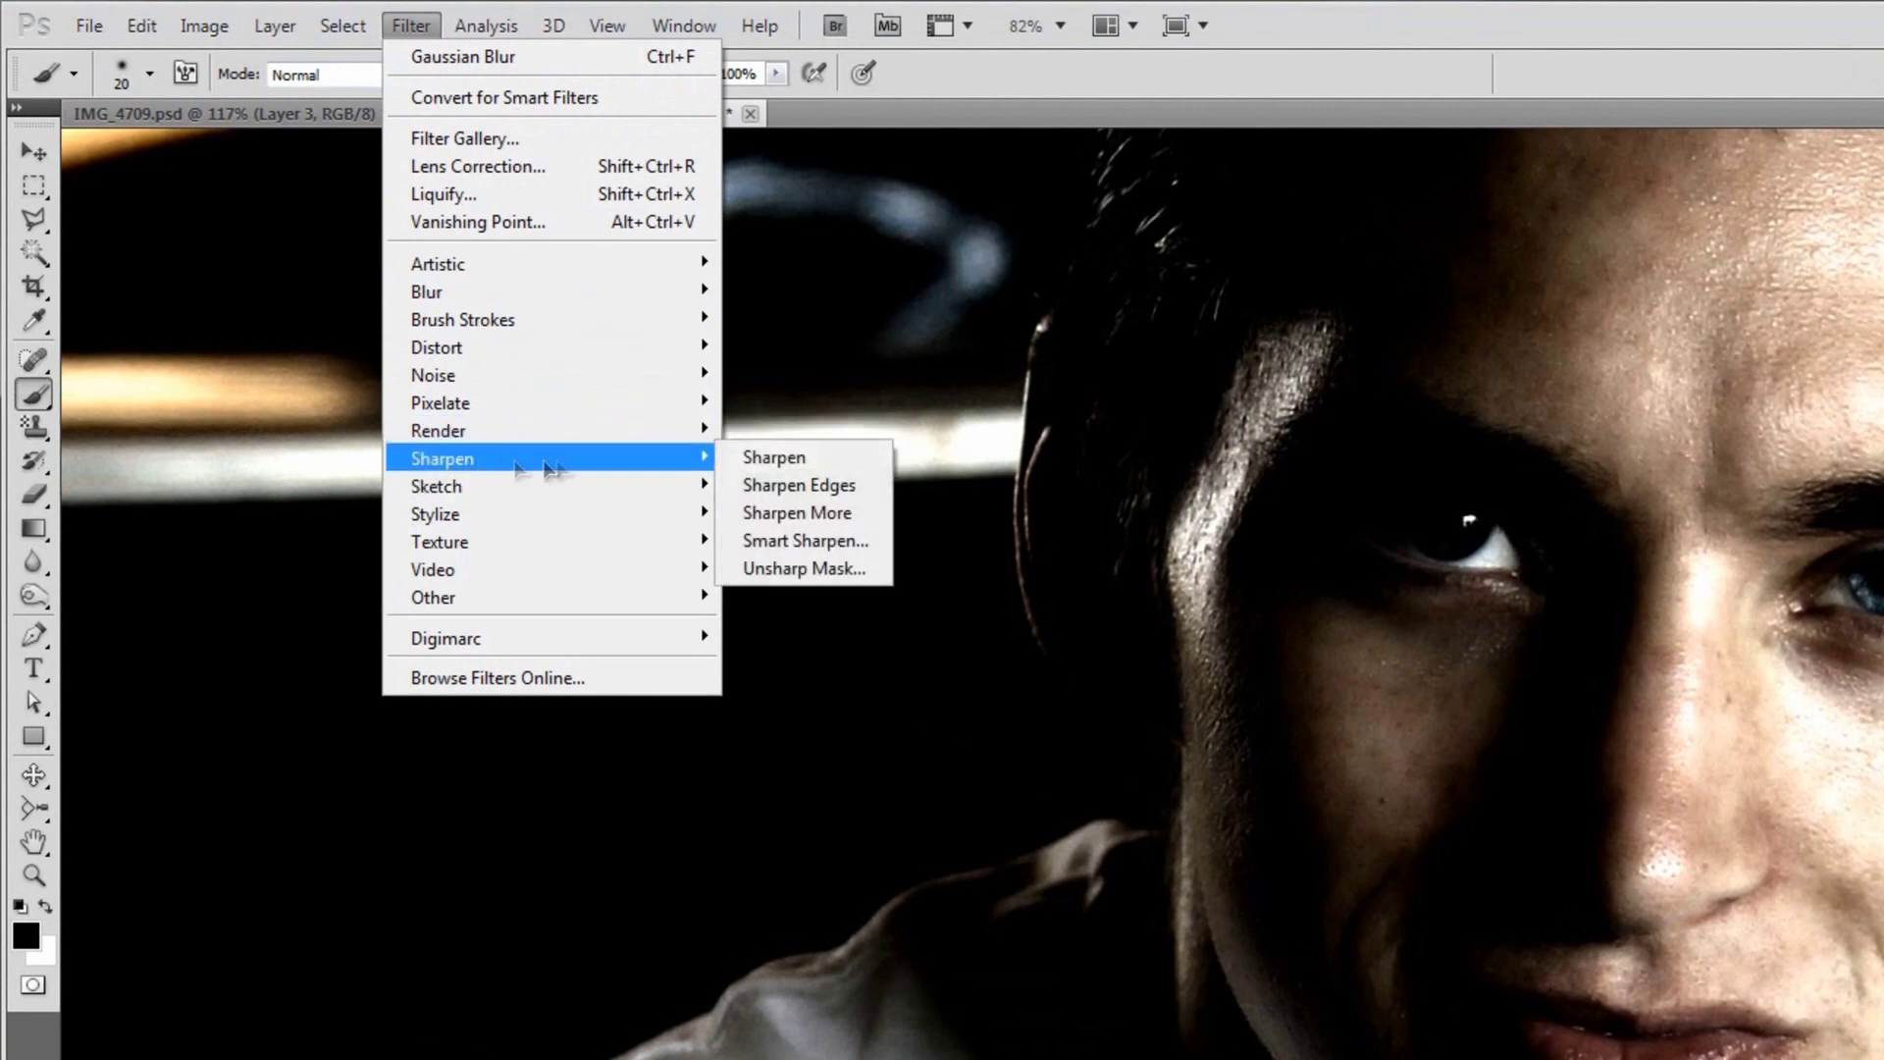
left_click(813, 557)
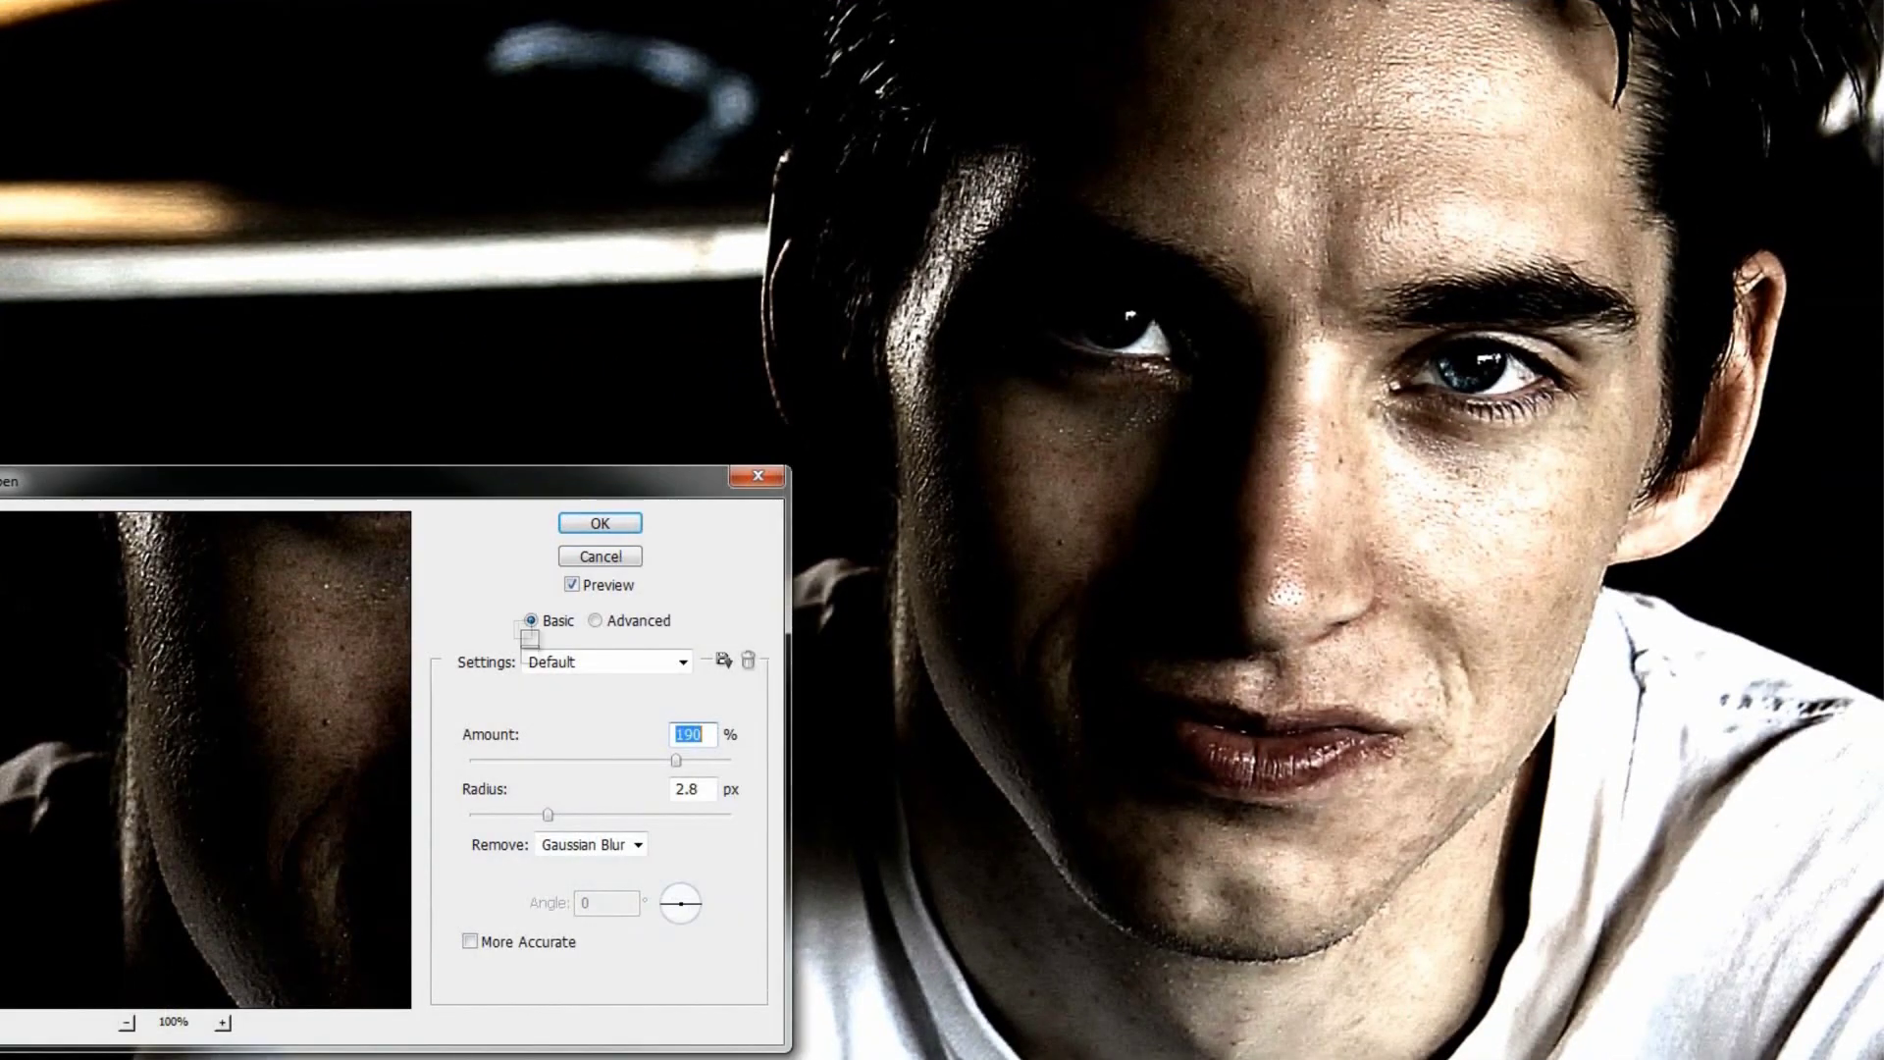
- Try Smart Sharpen radius values of 0.1, 2.5 and 4.0 px to compare their effect on the face
left_click_drag(539, 810, 469, 815)
left_click_drag(552, 483, 645, 44)
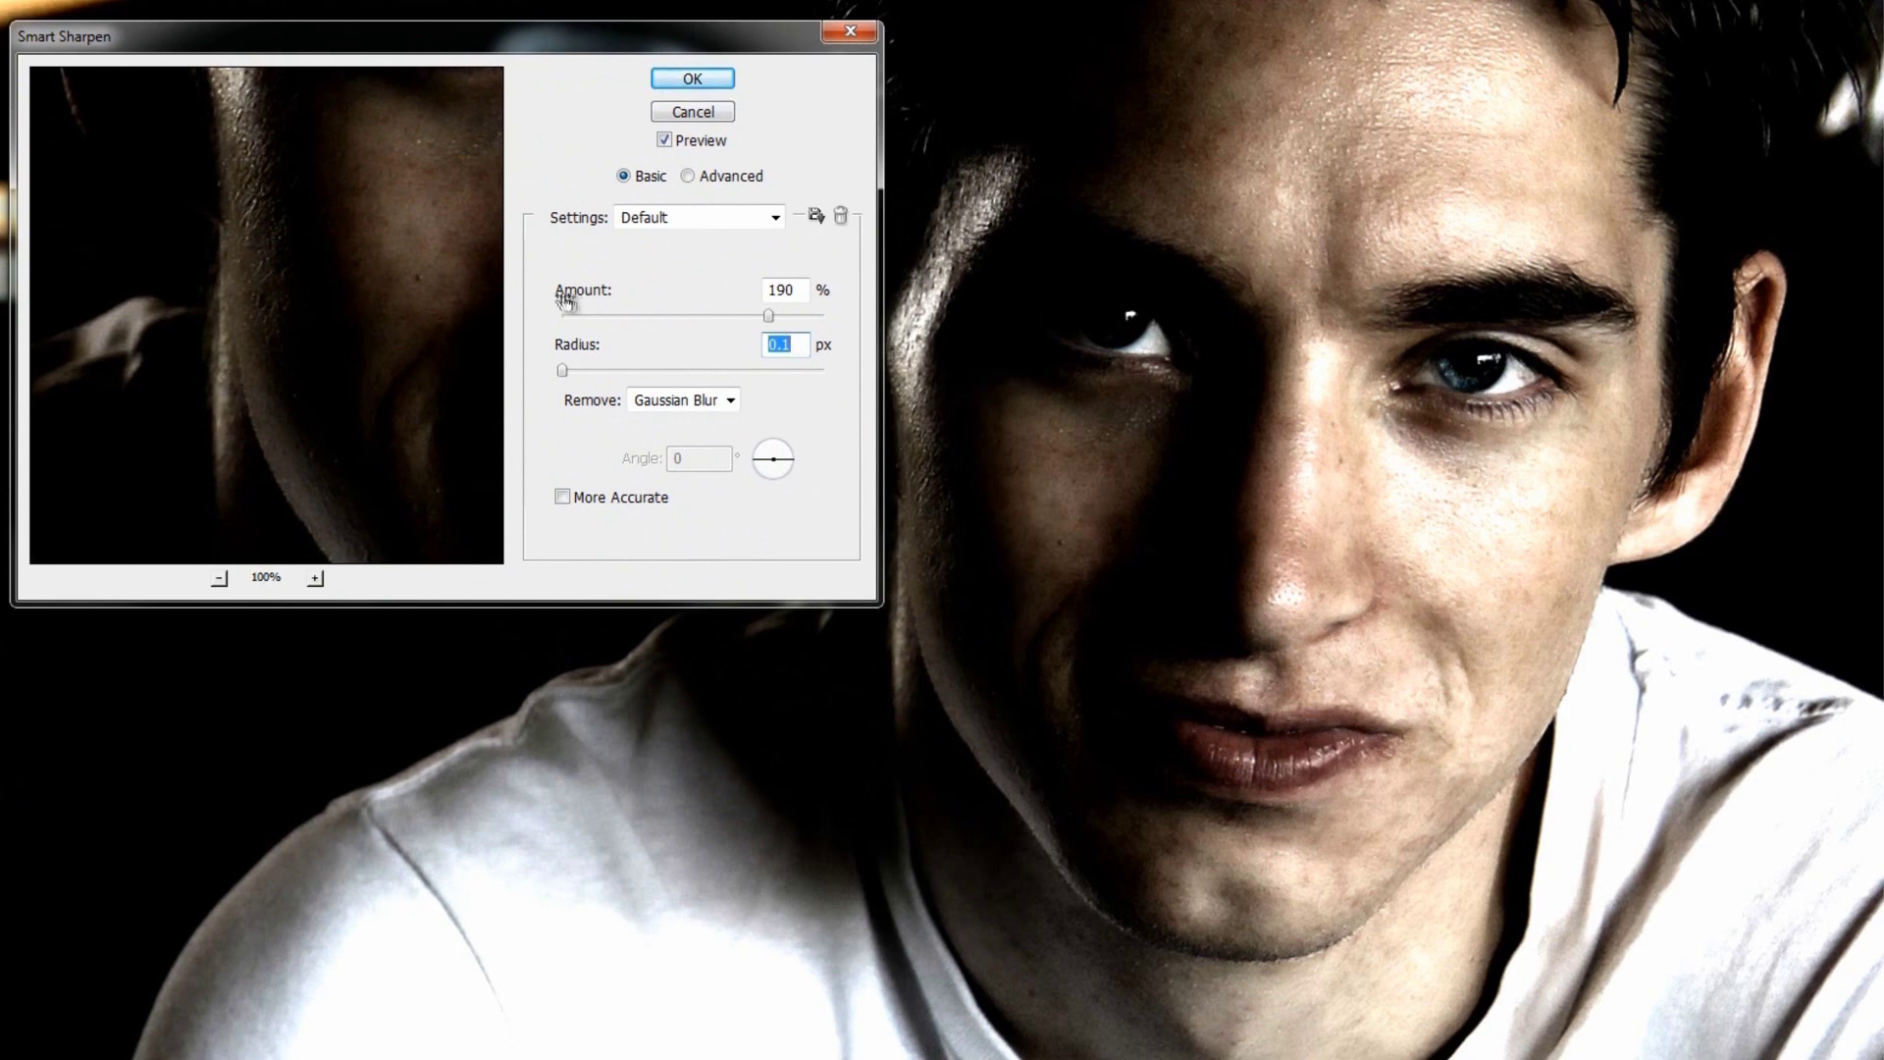
left_click(801, 291)
left_click_drag(563, 369, 631, 373)
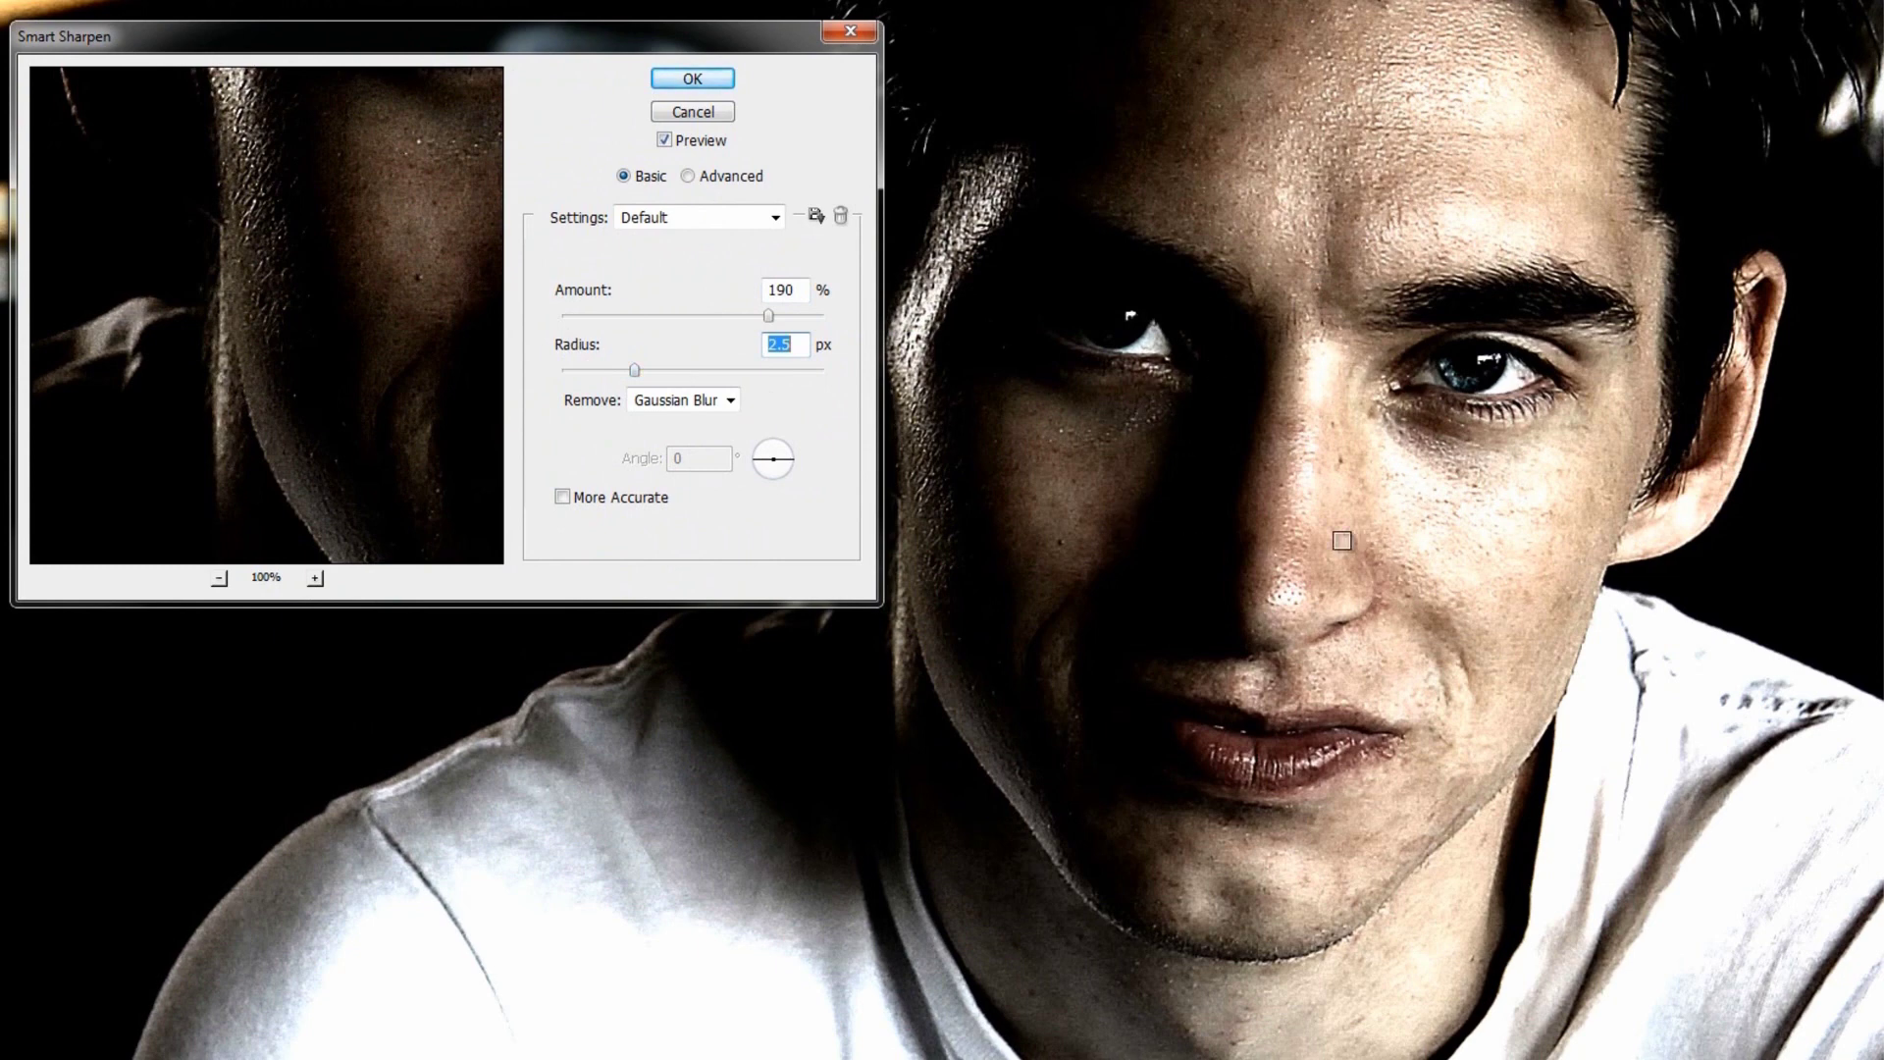
left_click_drag(635, 371, 662, 373)
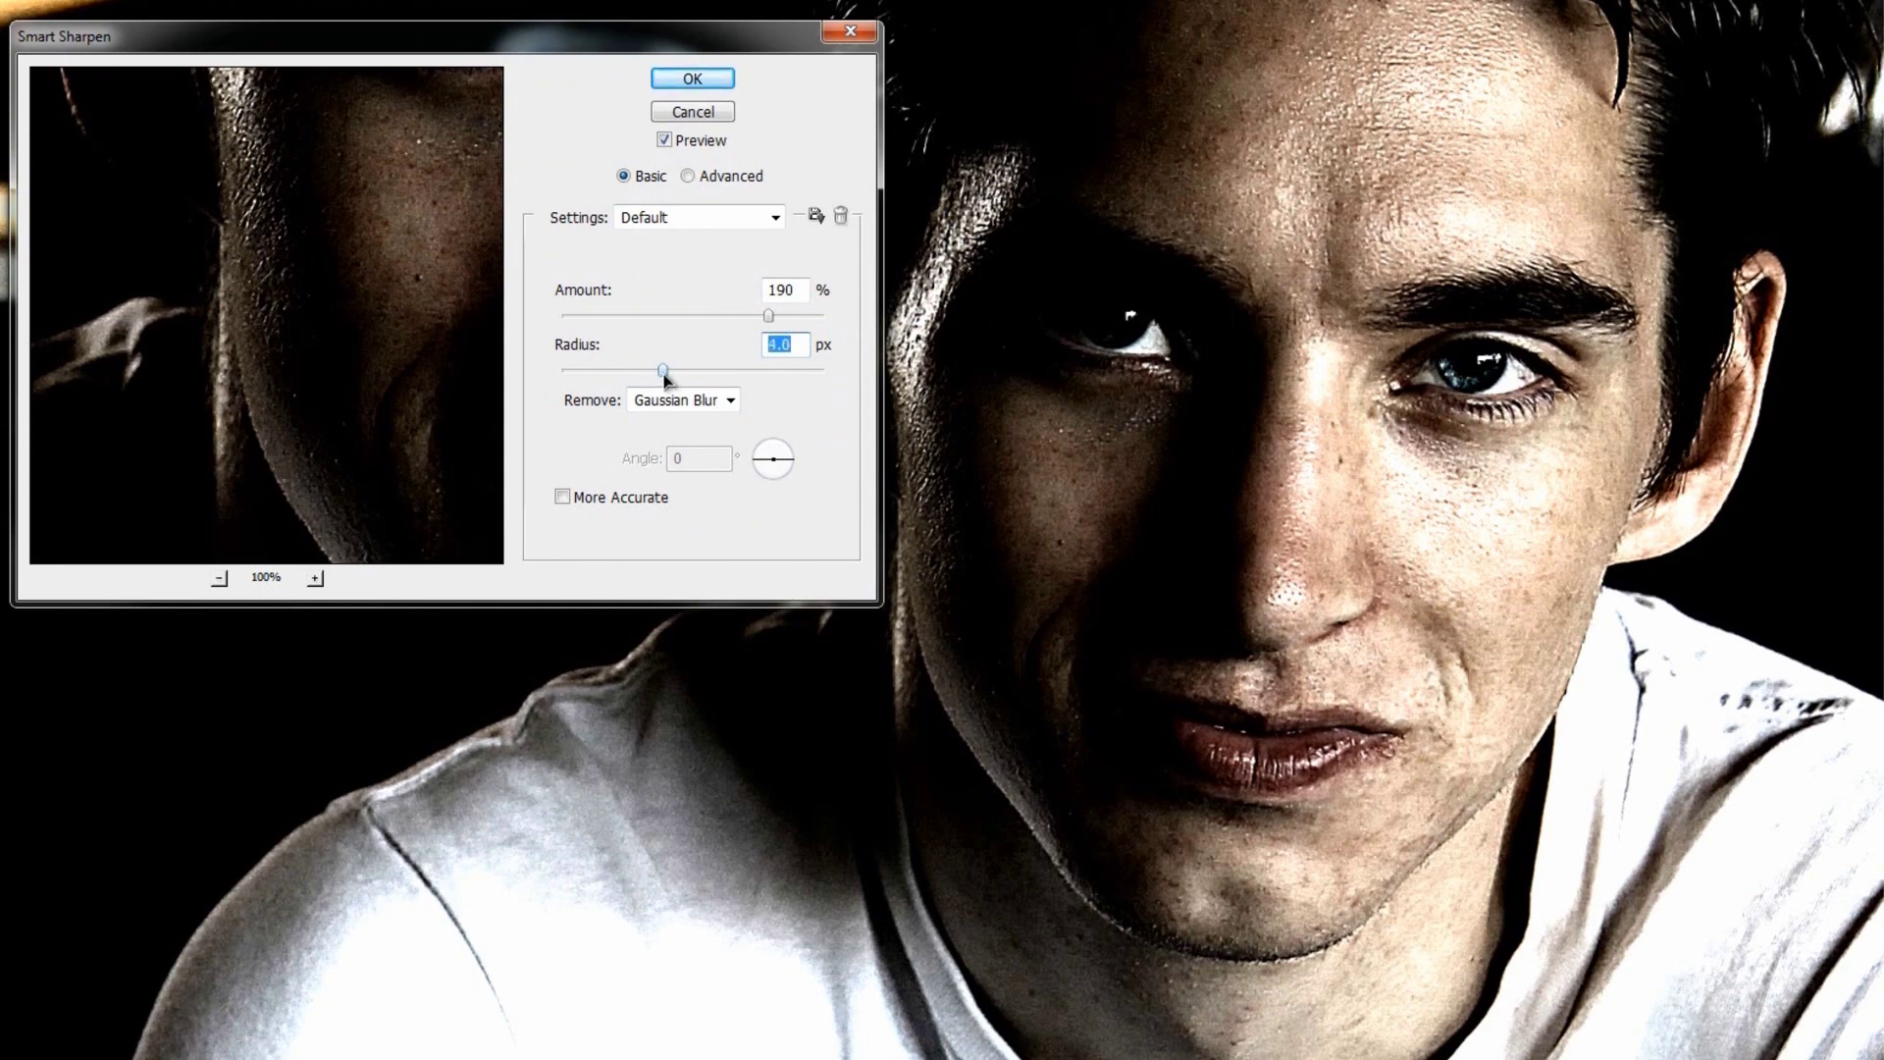
left_click_drag(706, 46, 679, 537)
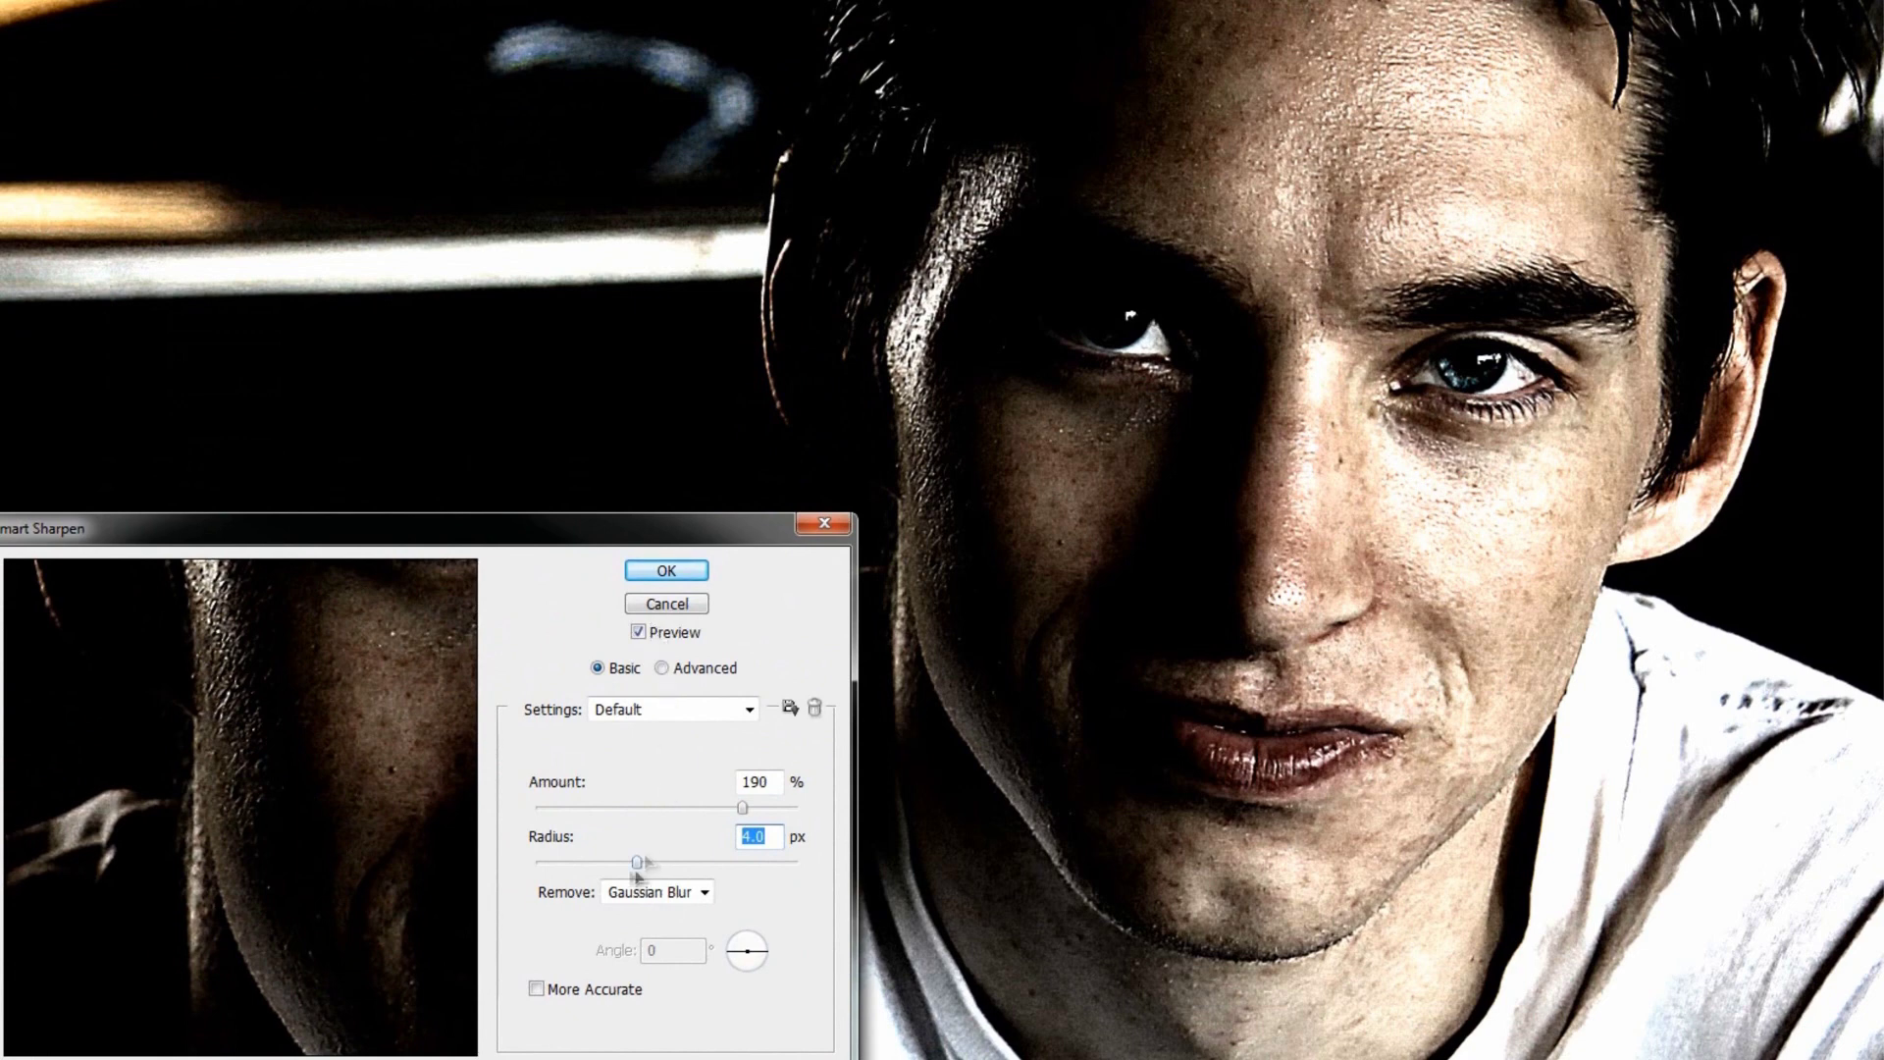
- Apply Smart Sharpen with amount 190%, radius 2.9 px, Gaussian Blur removal and More Accurate switched off
left_click_drag(635, 863, 618, 872)
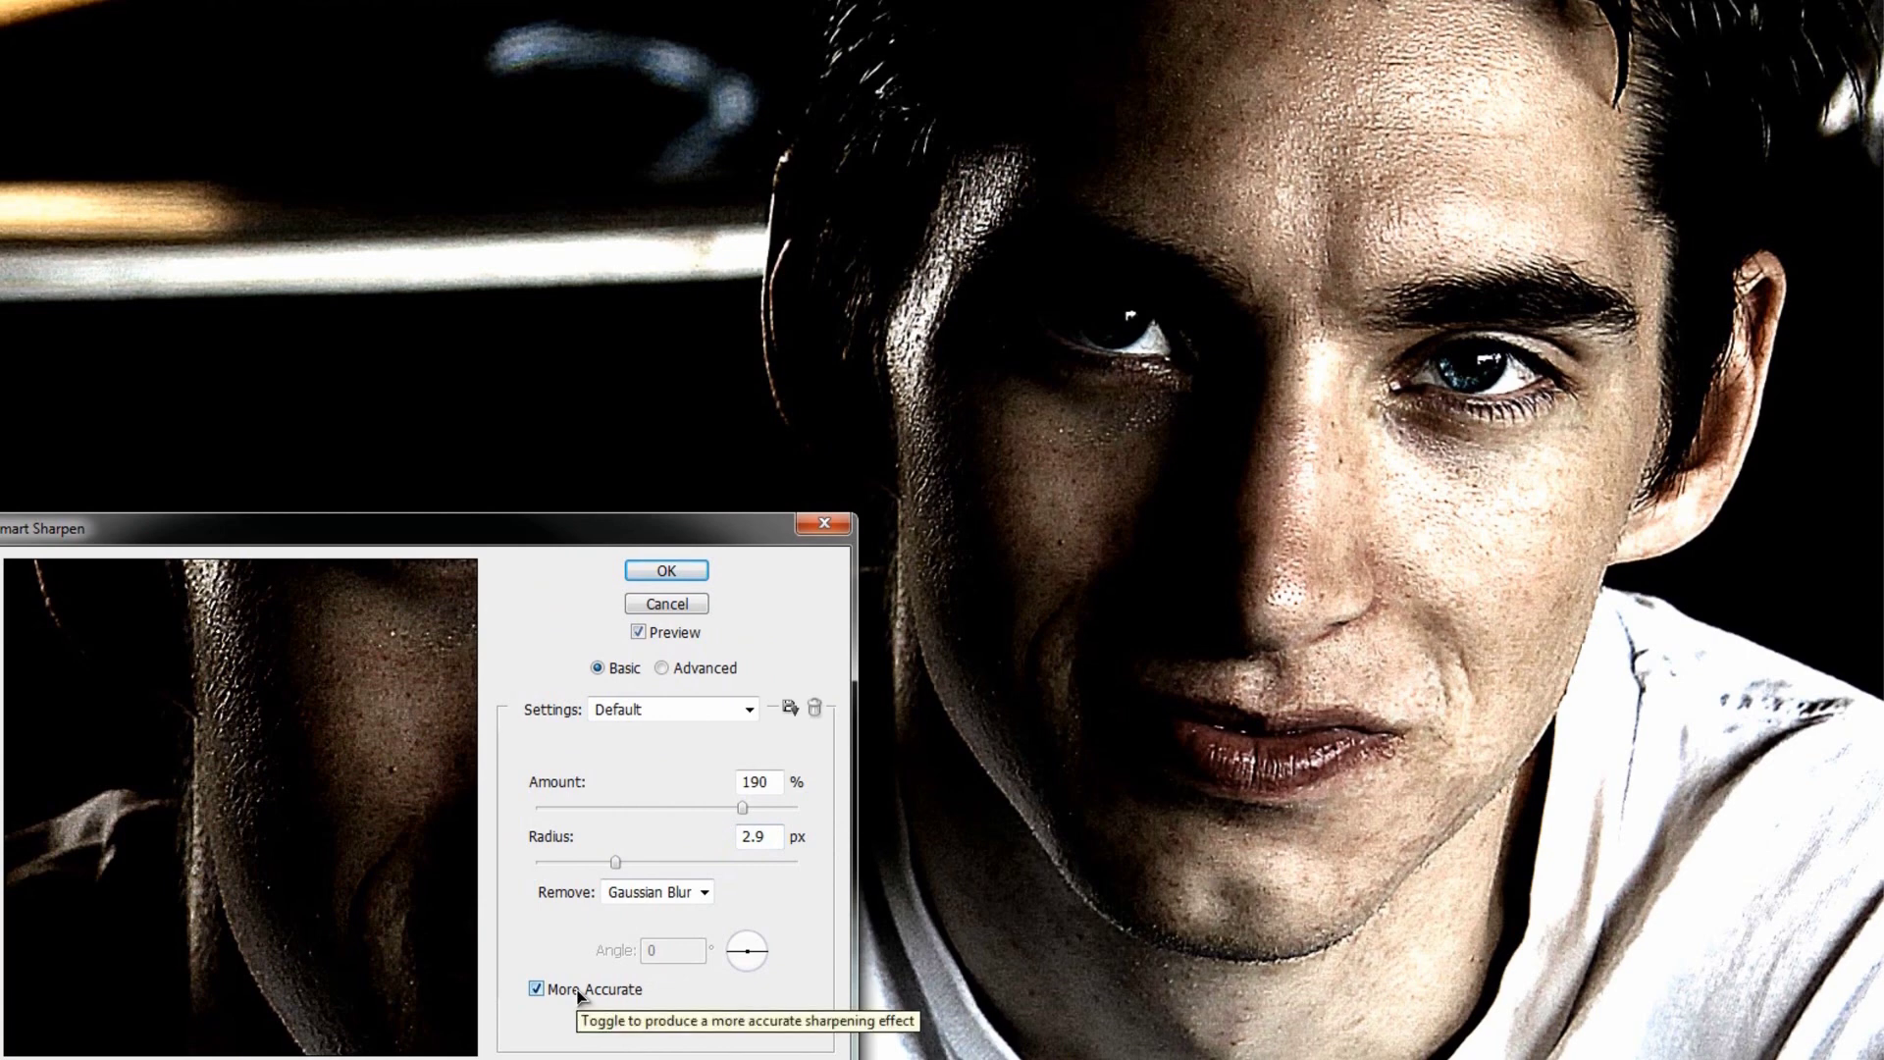
left_click(579, 995)
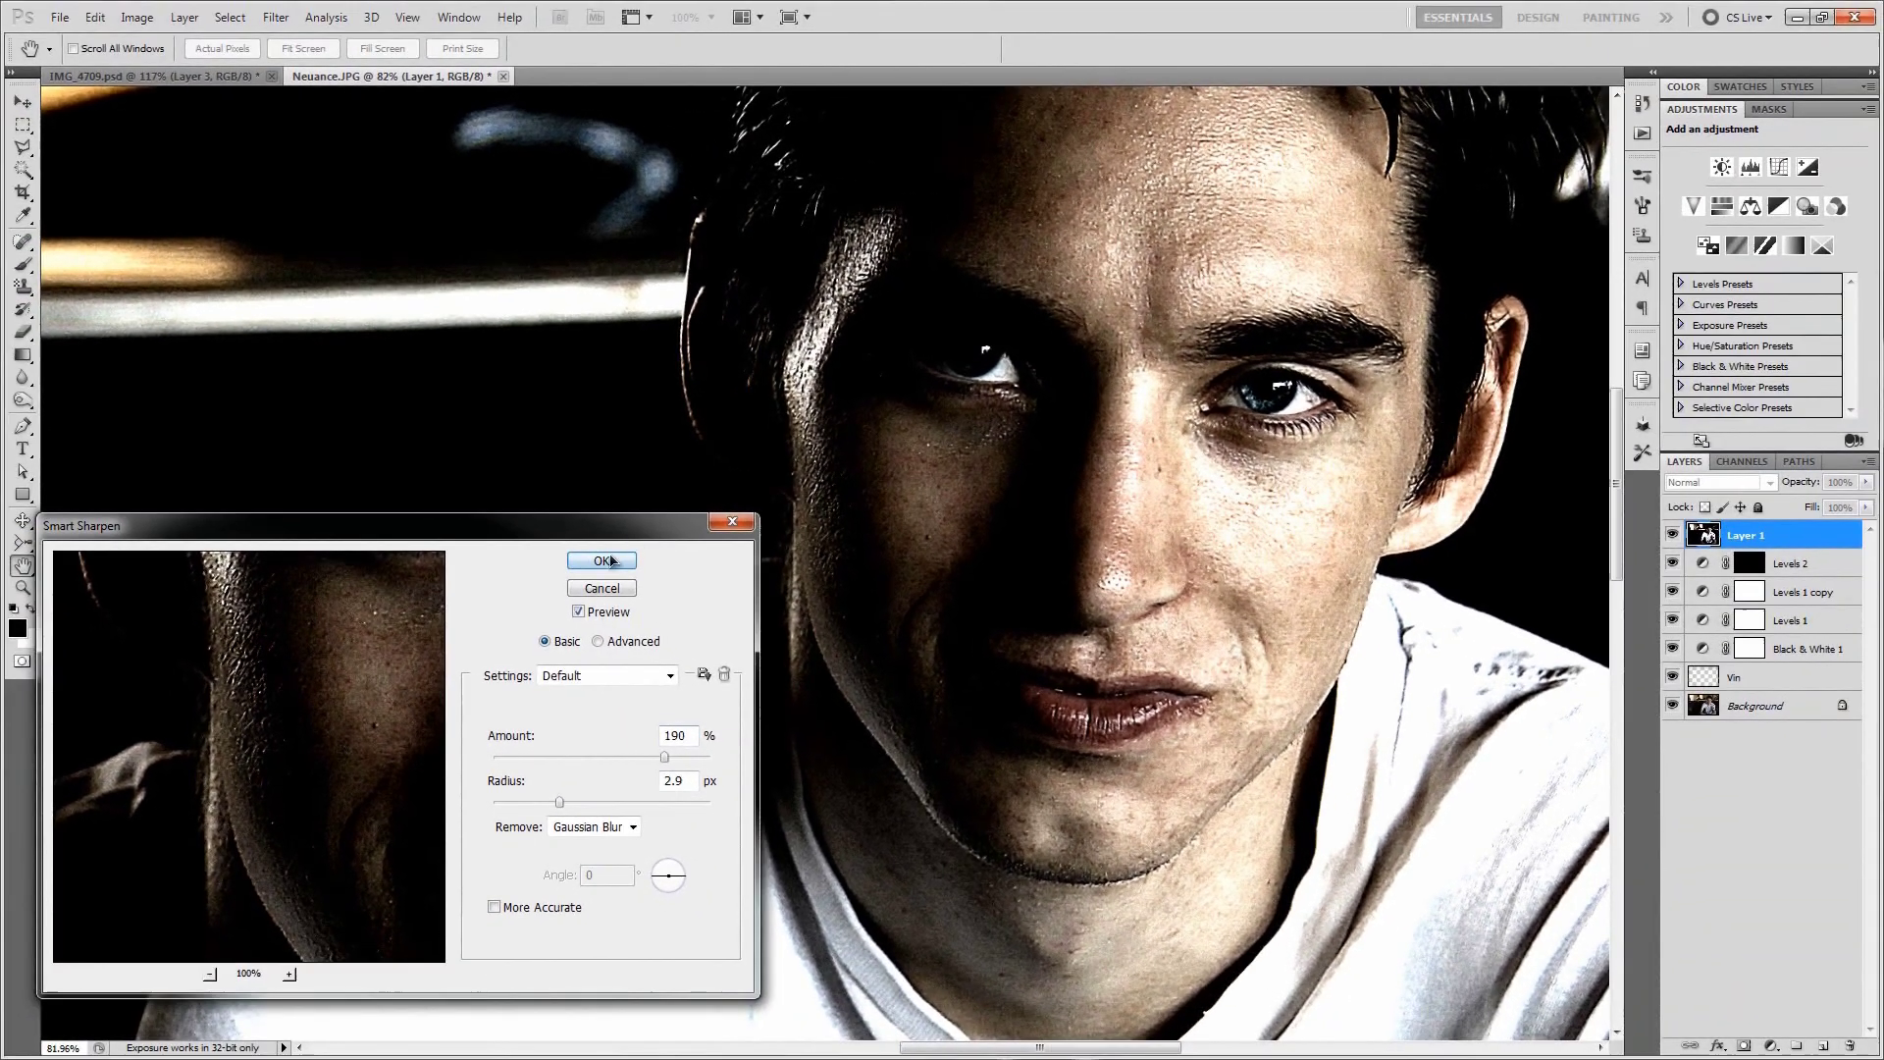
left_click(602, 561)
key("b")
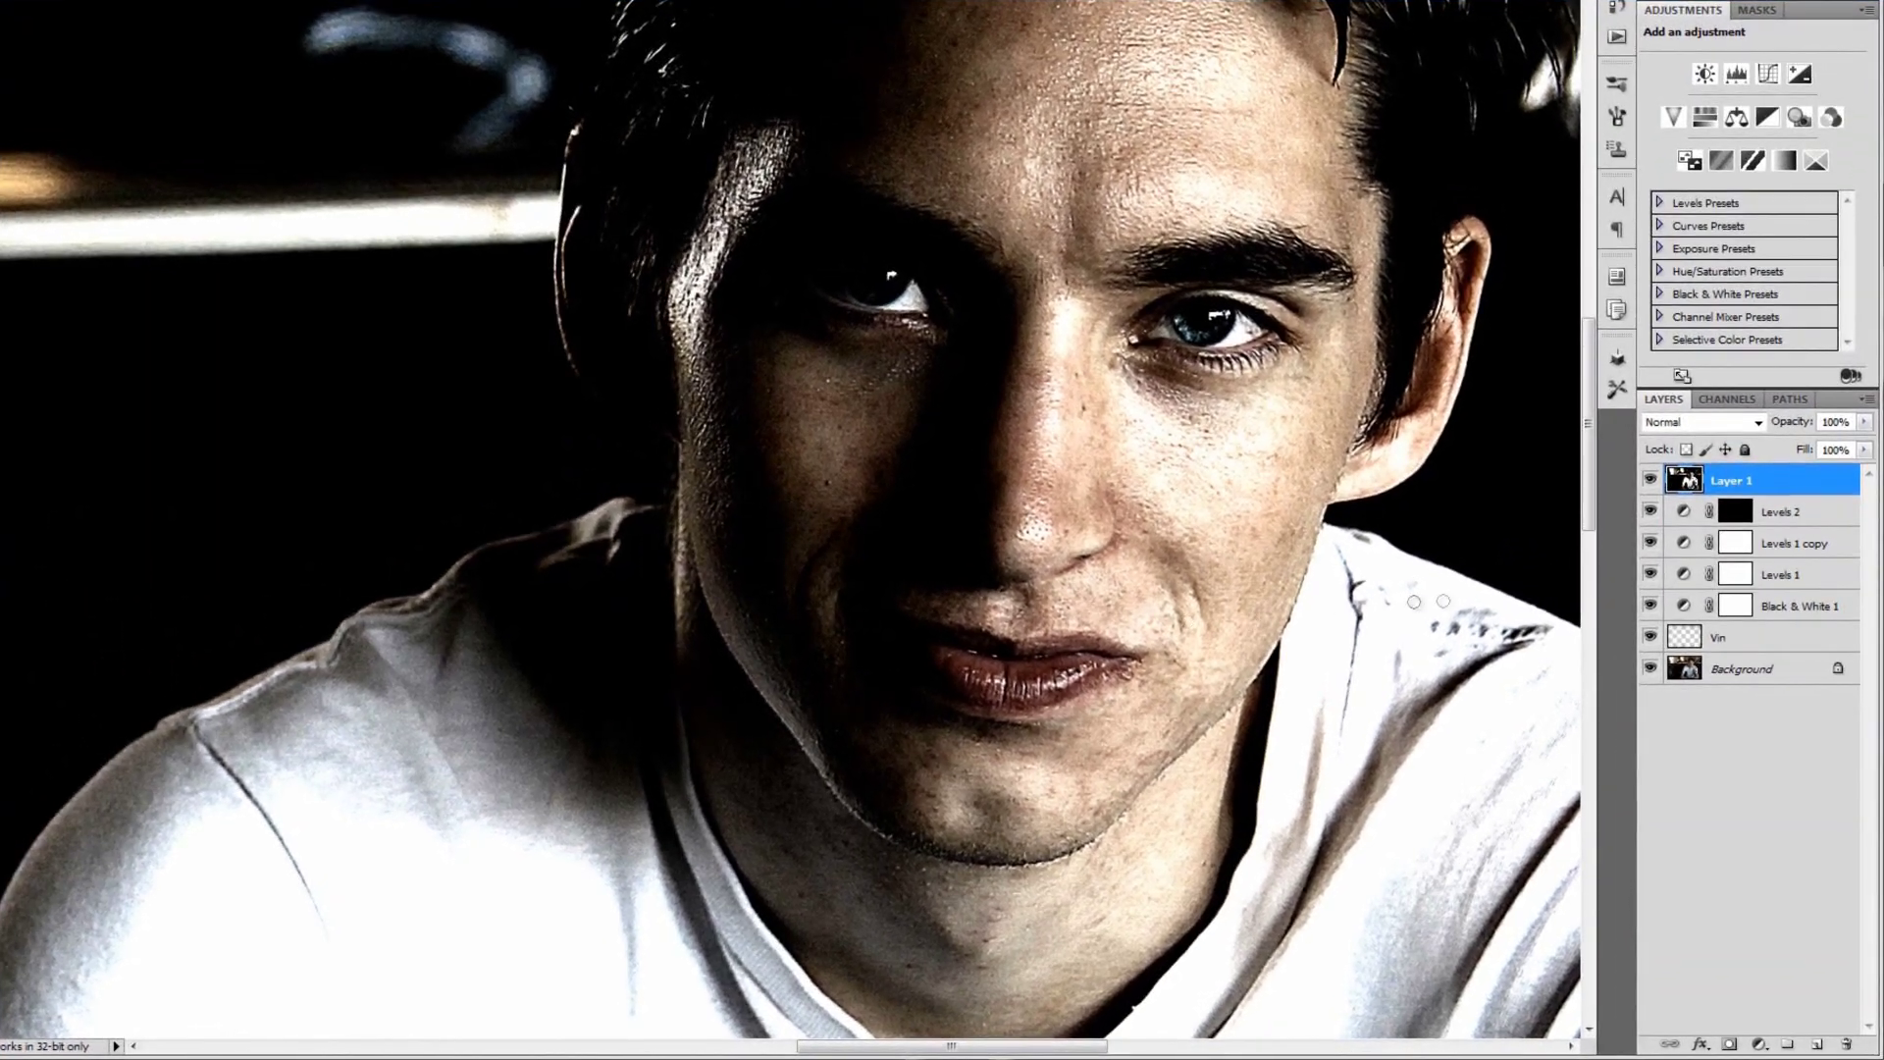
- Set the sharpened layer's blend mode to Lighten, duplicate it and set the copy to Hard Light
left_click(1750, 424)
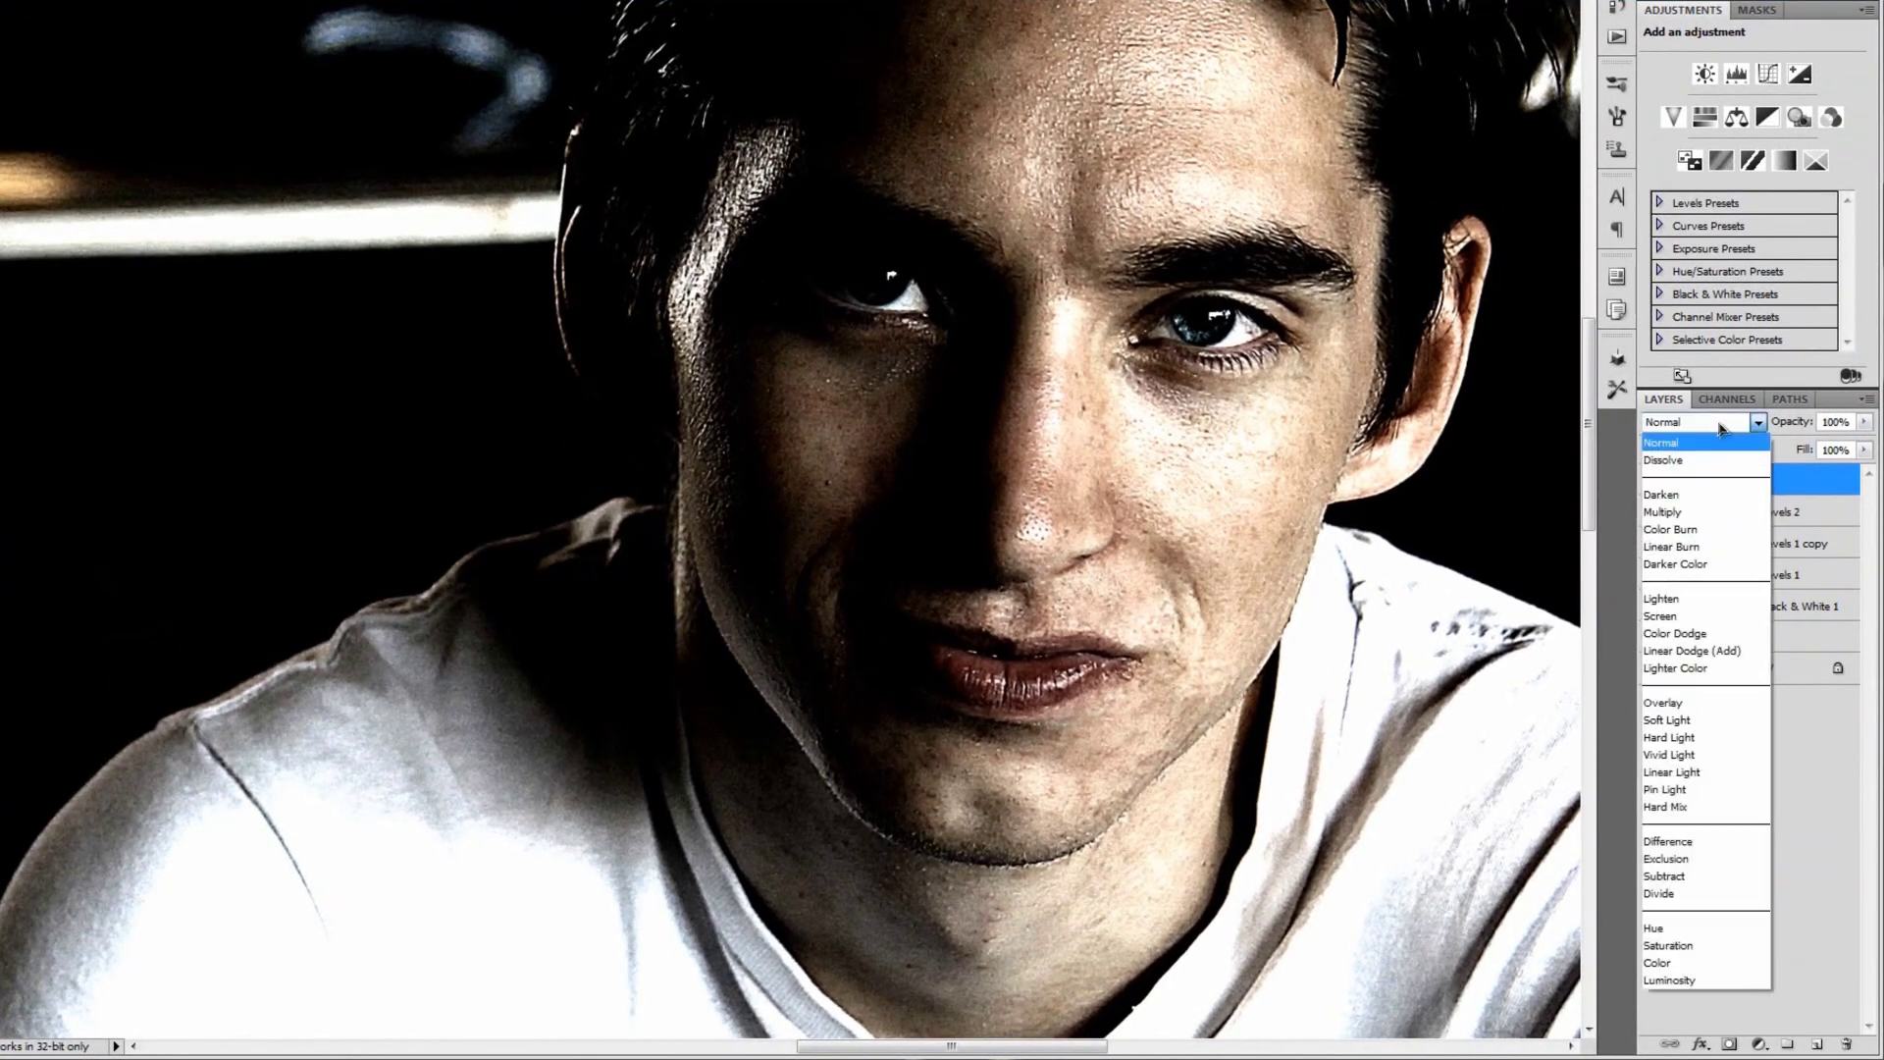
left_click(1678, 596)
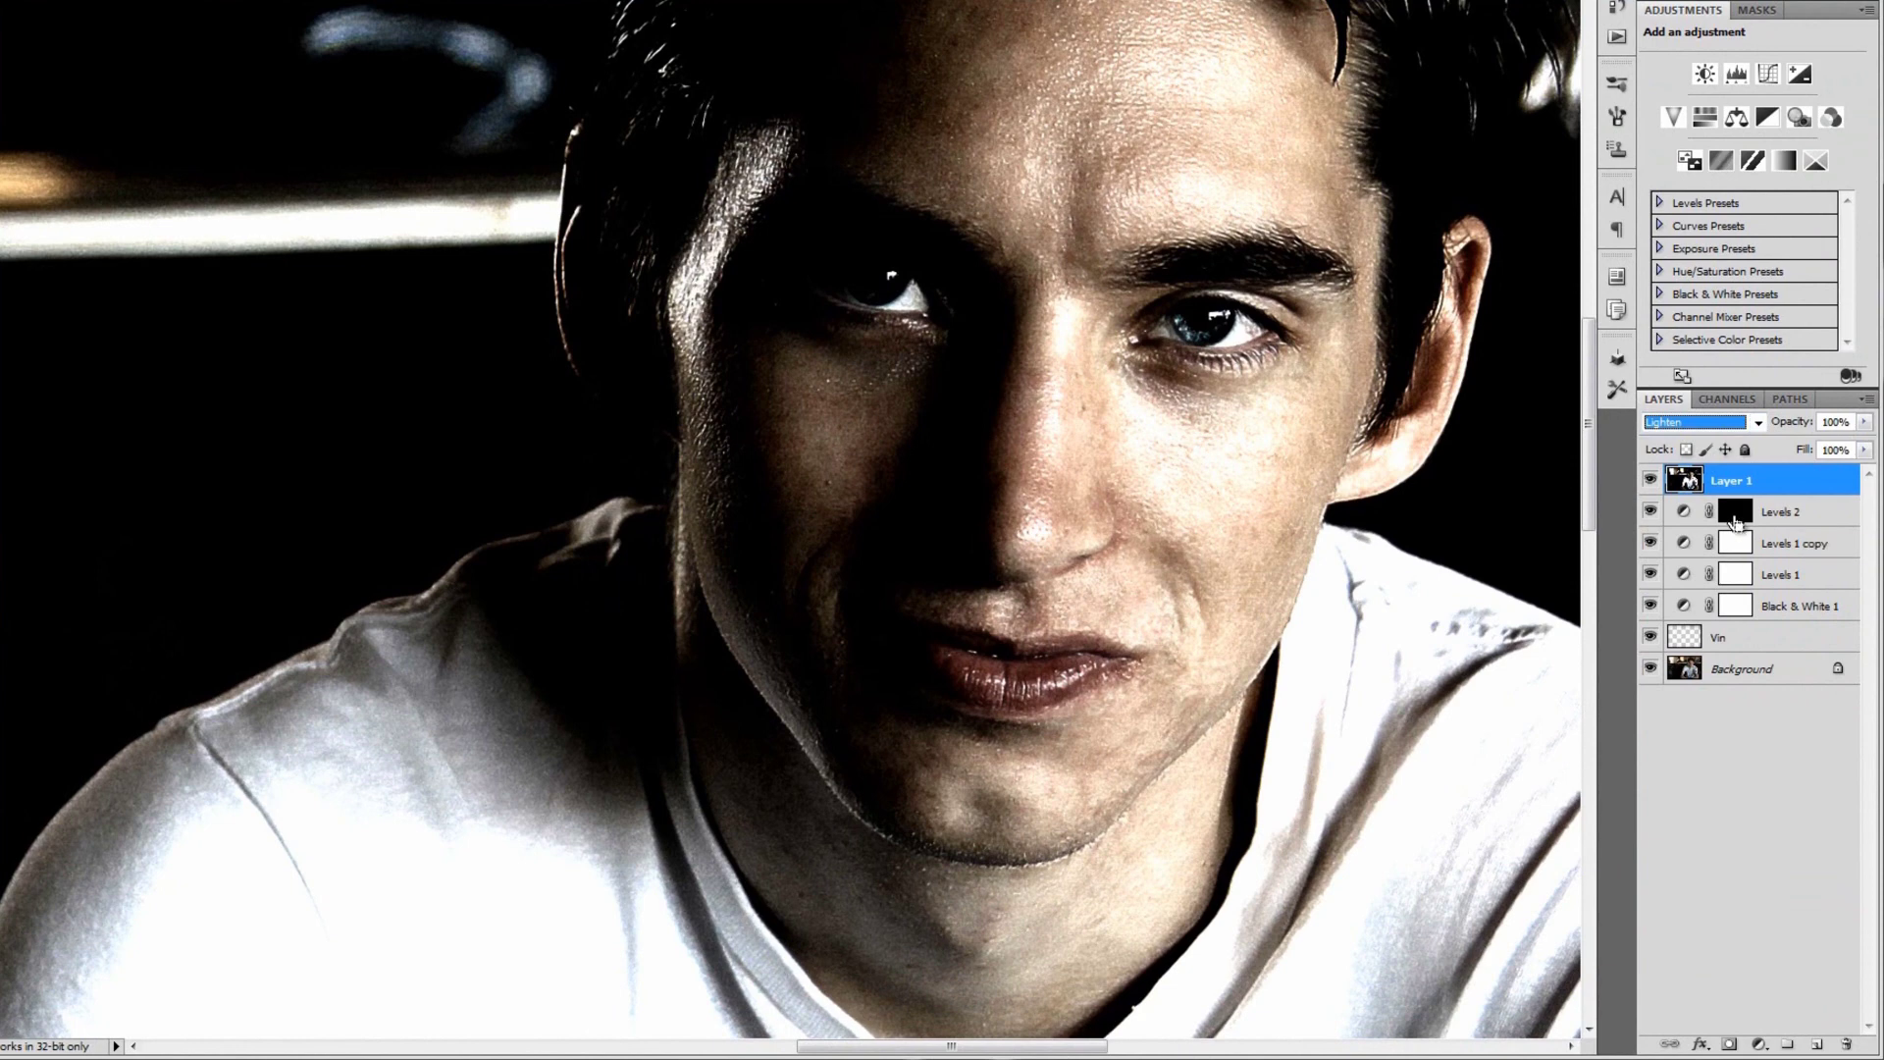
key("ctrl+j")
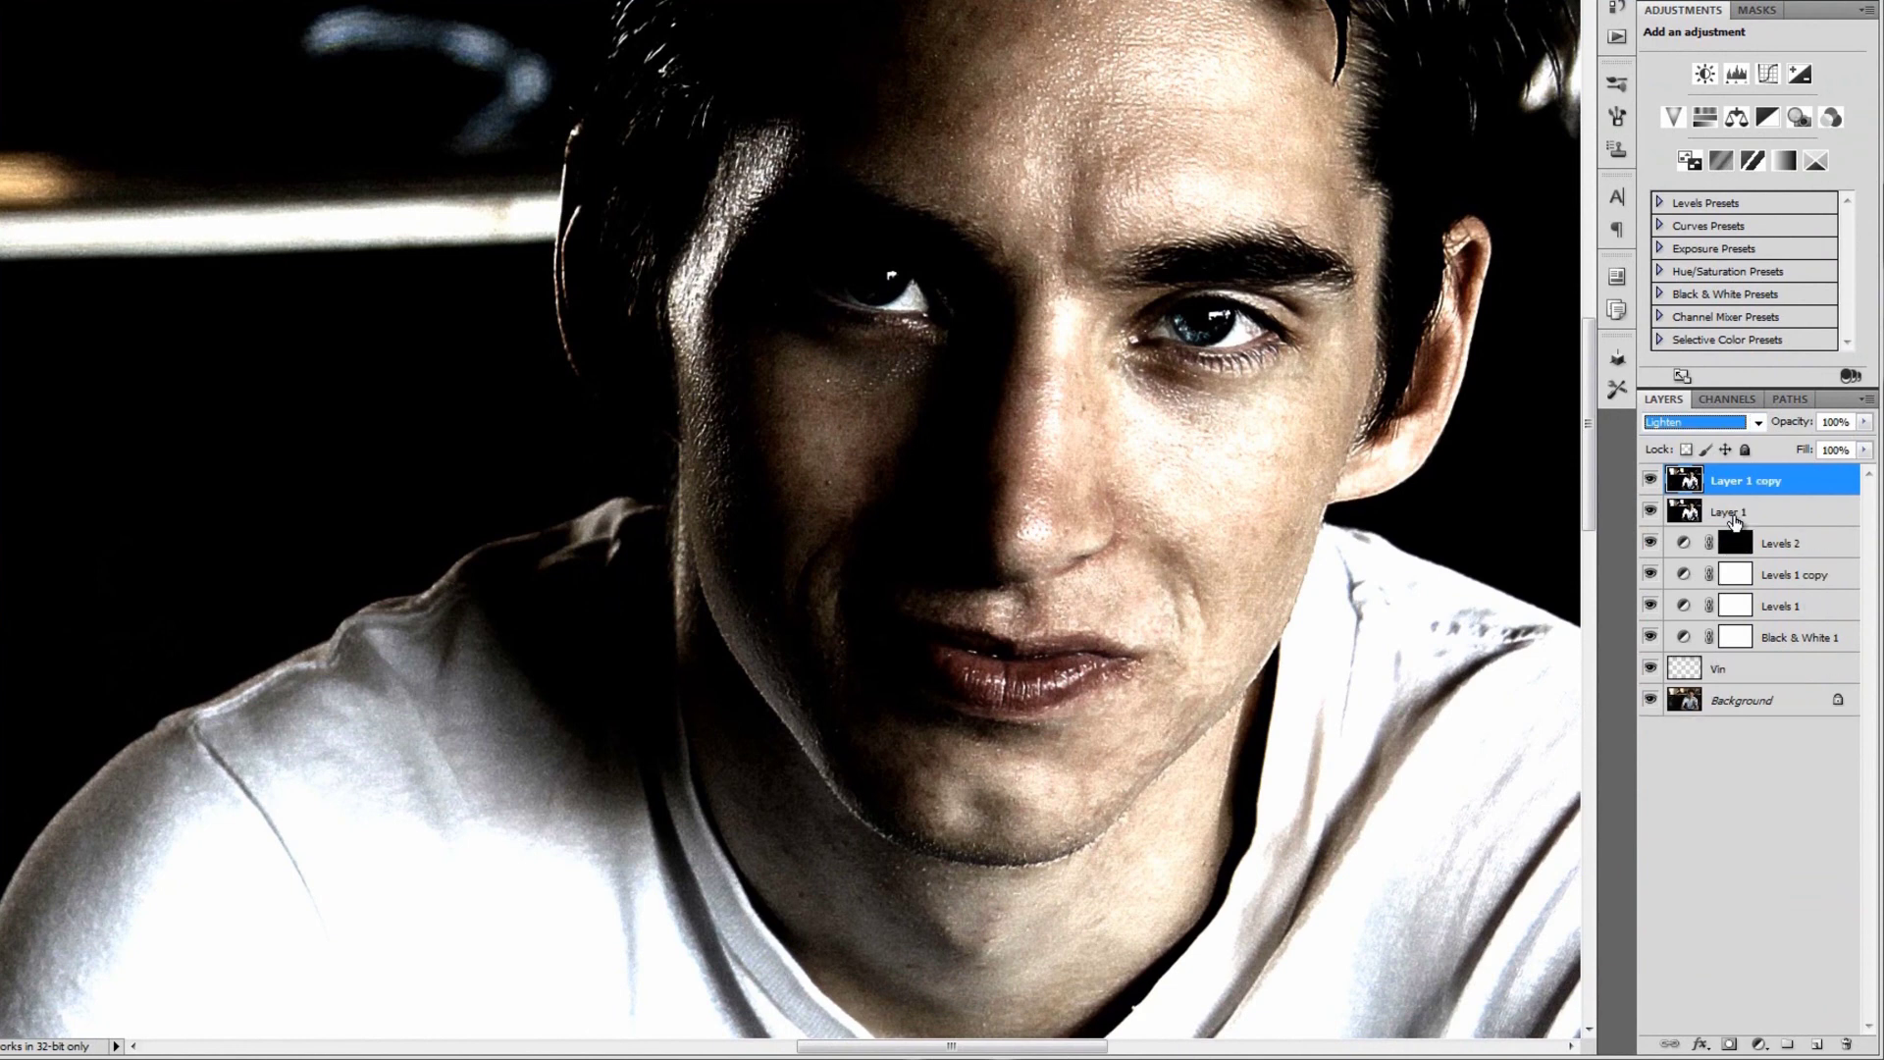
left_click(1693, 429)
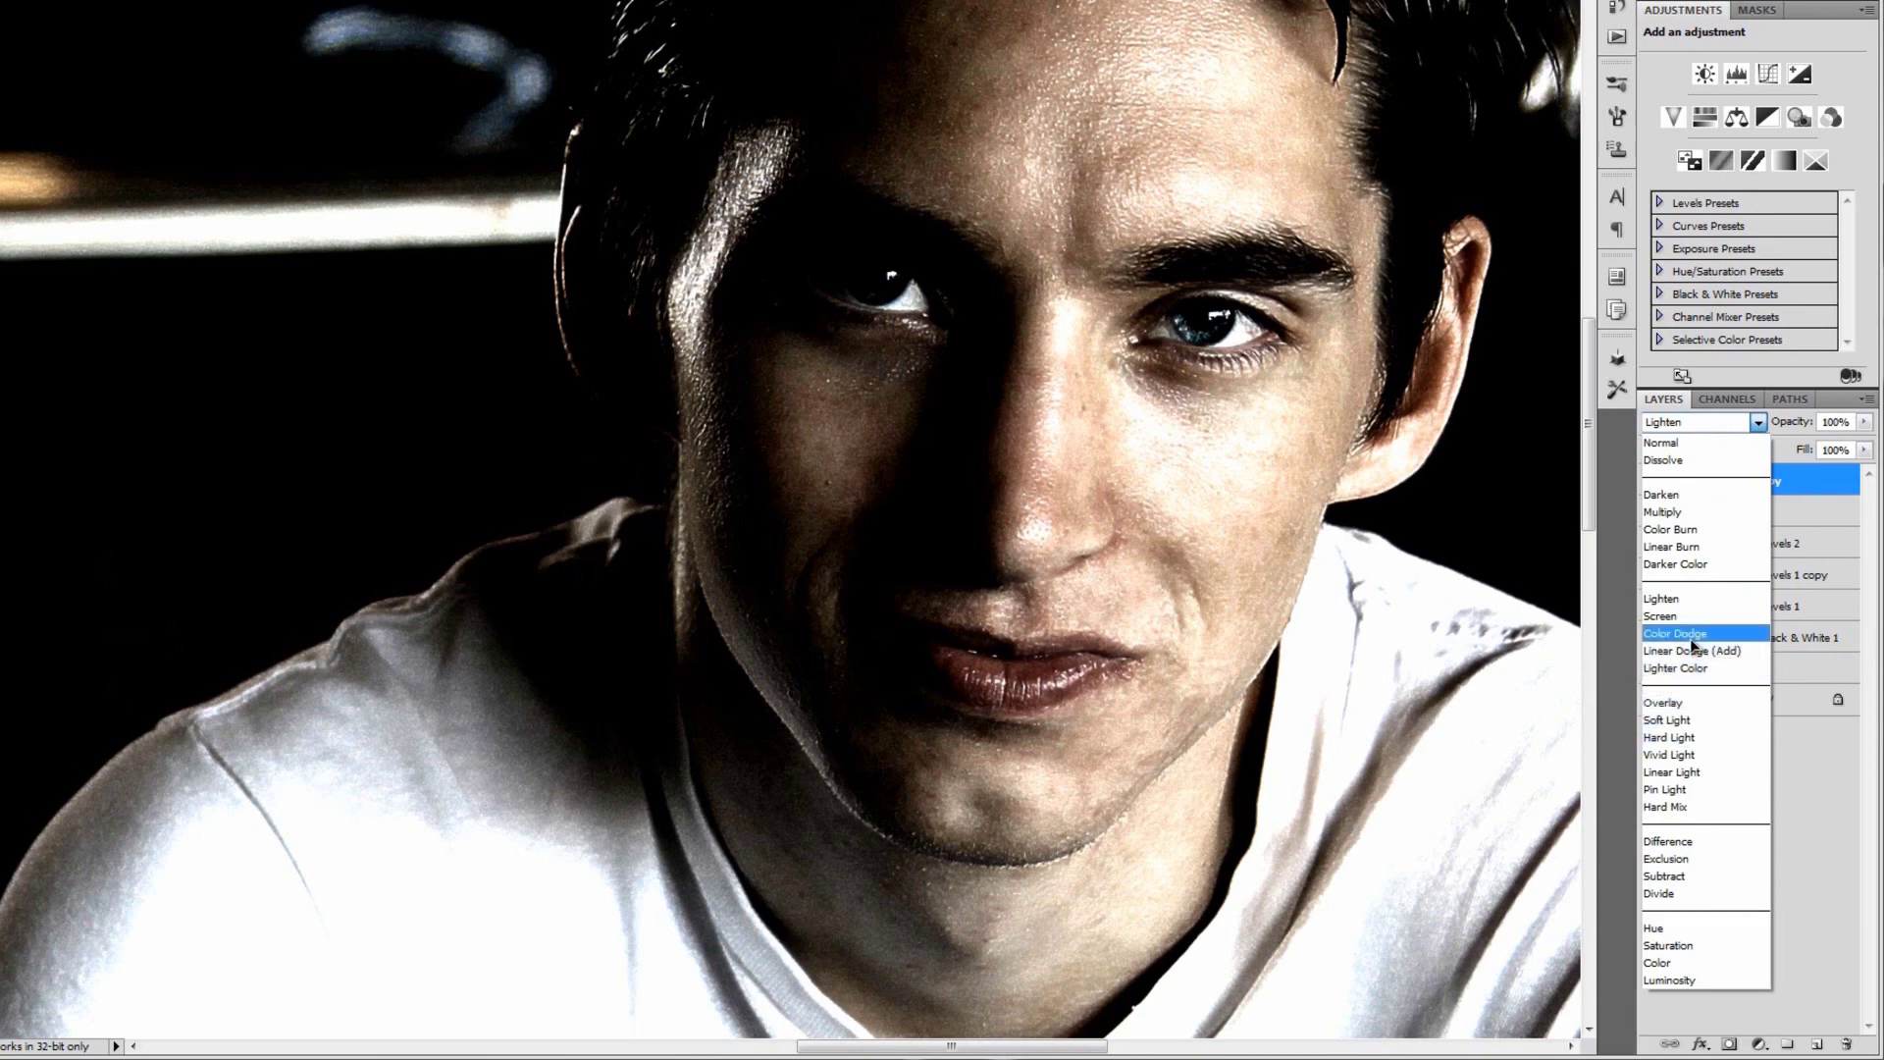
left_click(1687, 738)
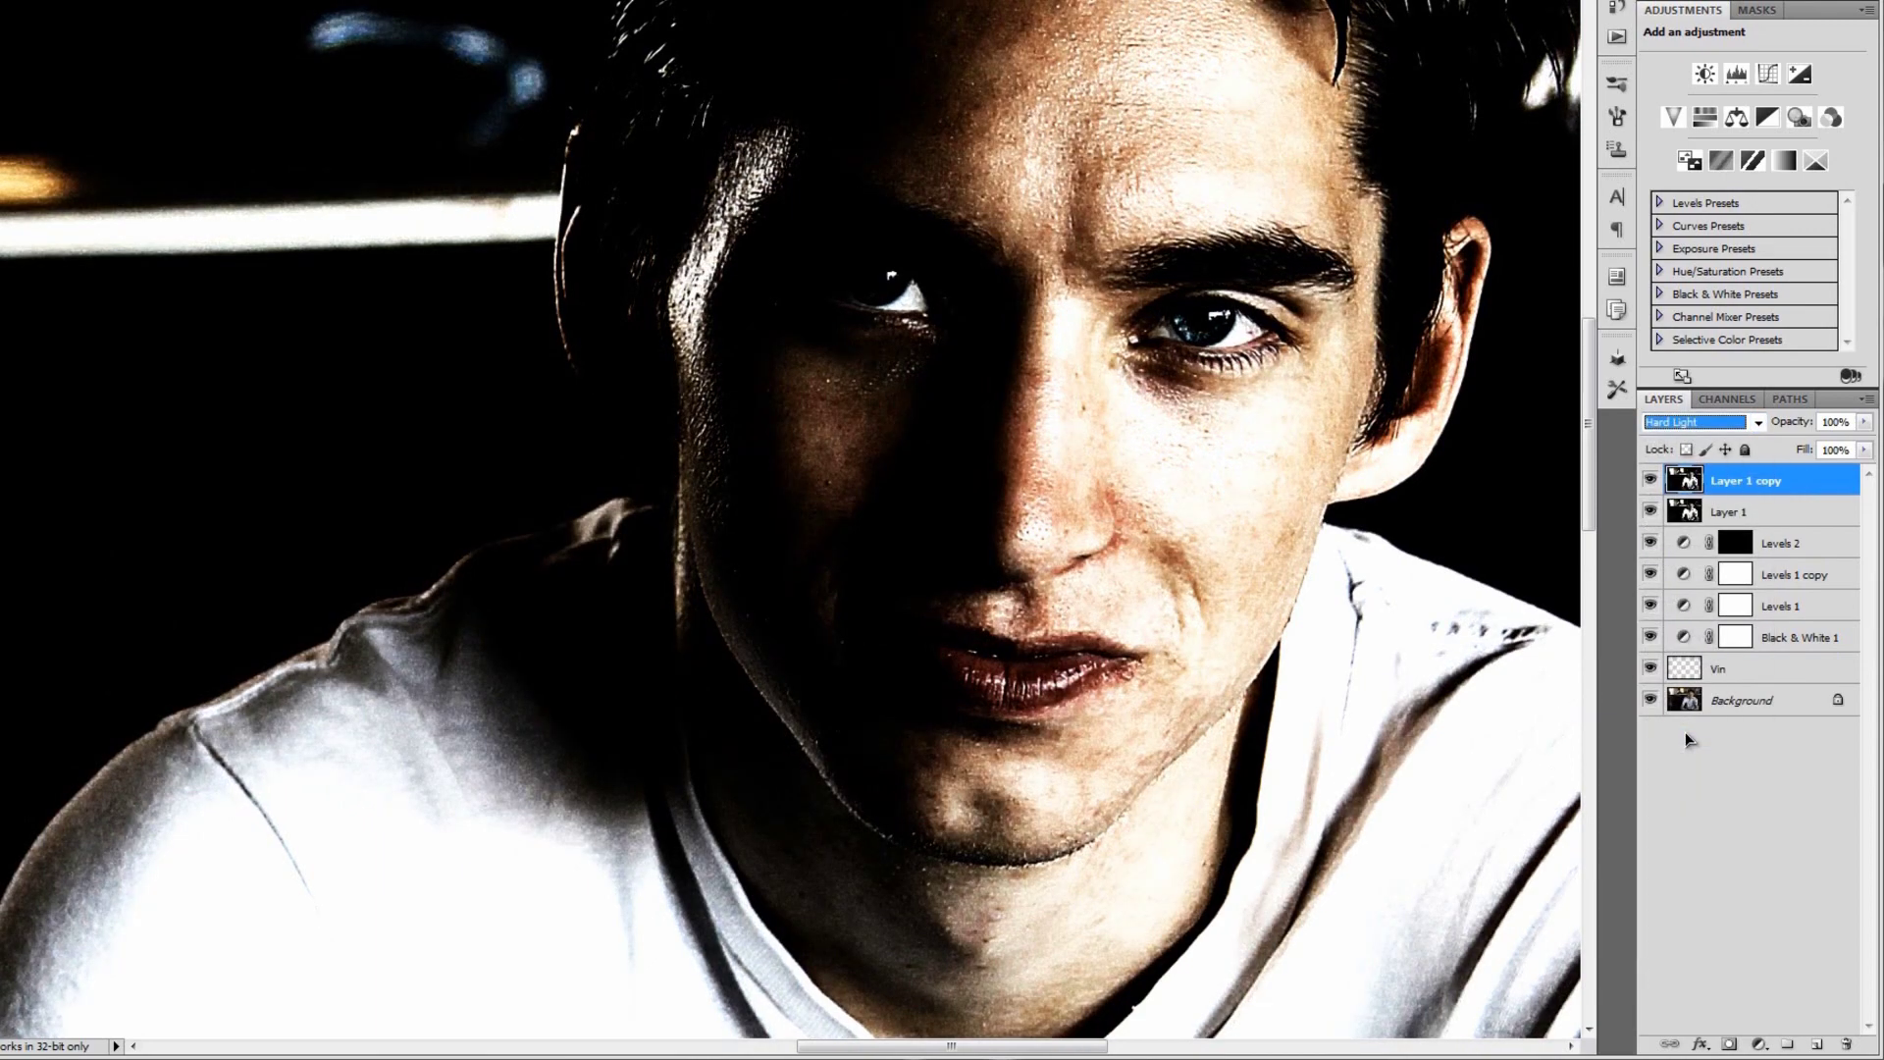
- Duplicate the Hard Light layer and set the new copy to Normal blend mode at 65% opacity
key("ctrl+j")
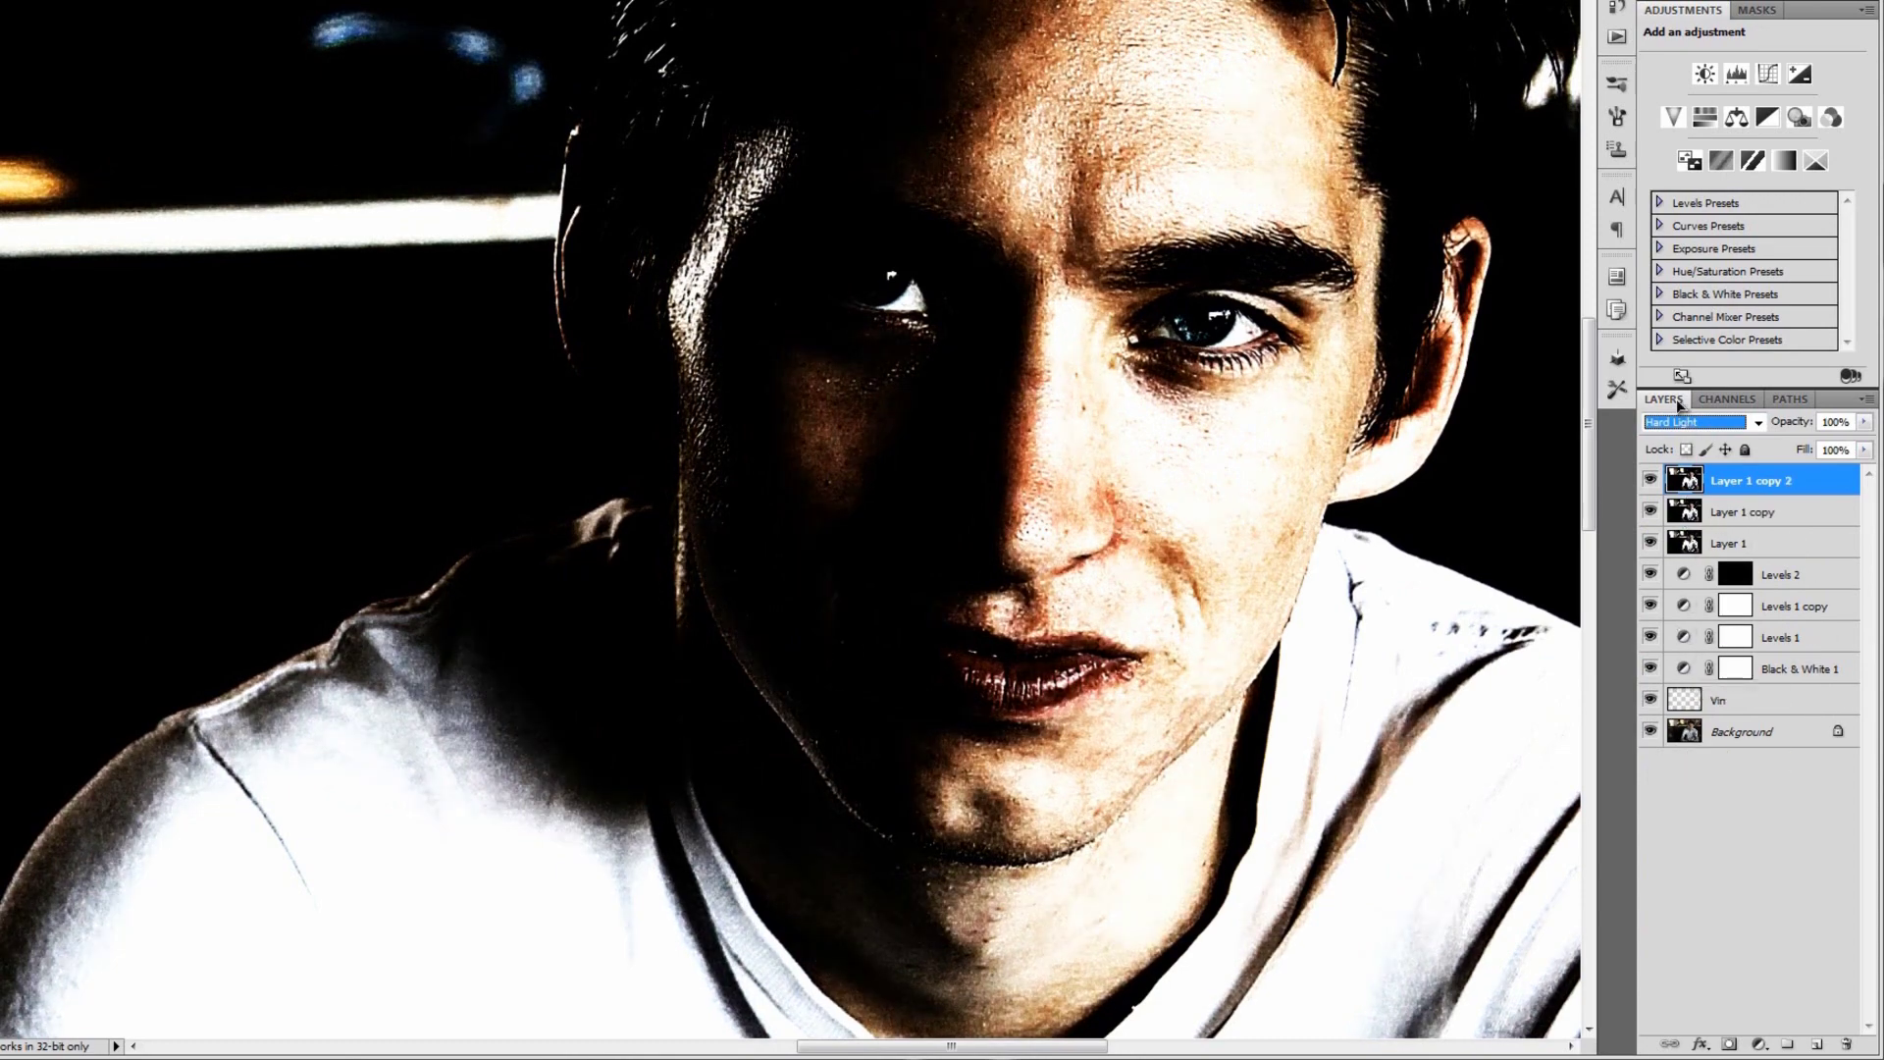
left_click(1687, 424)
left_click(1689, 439)
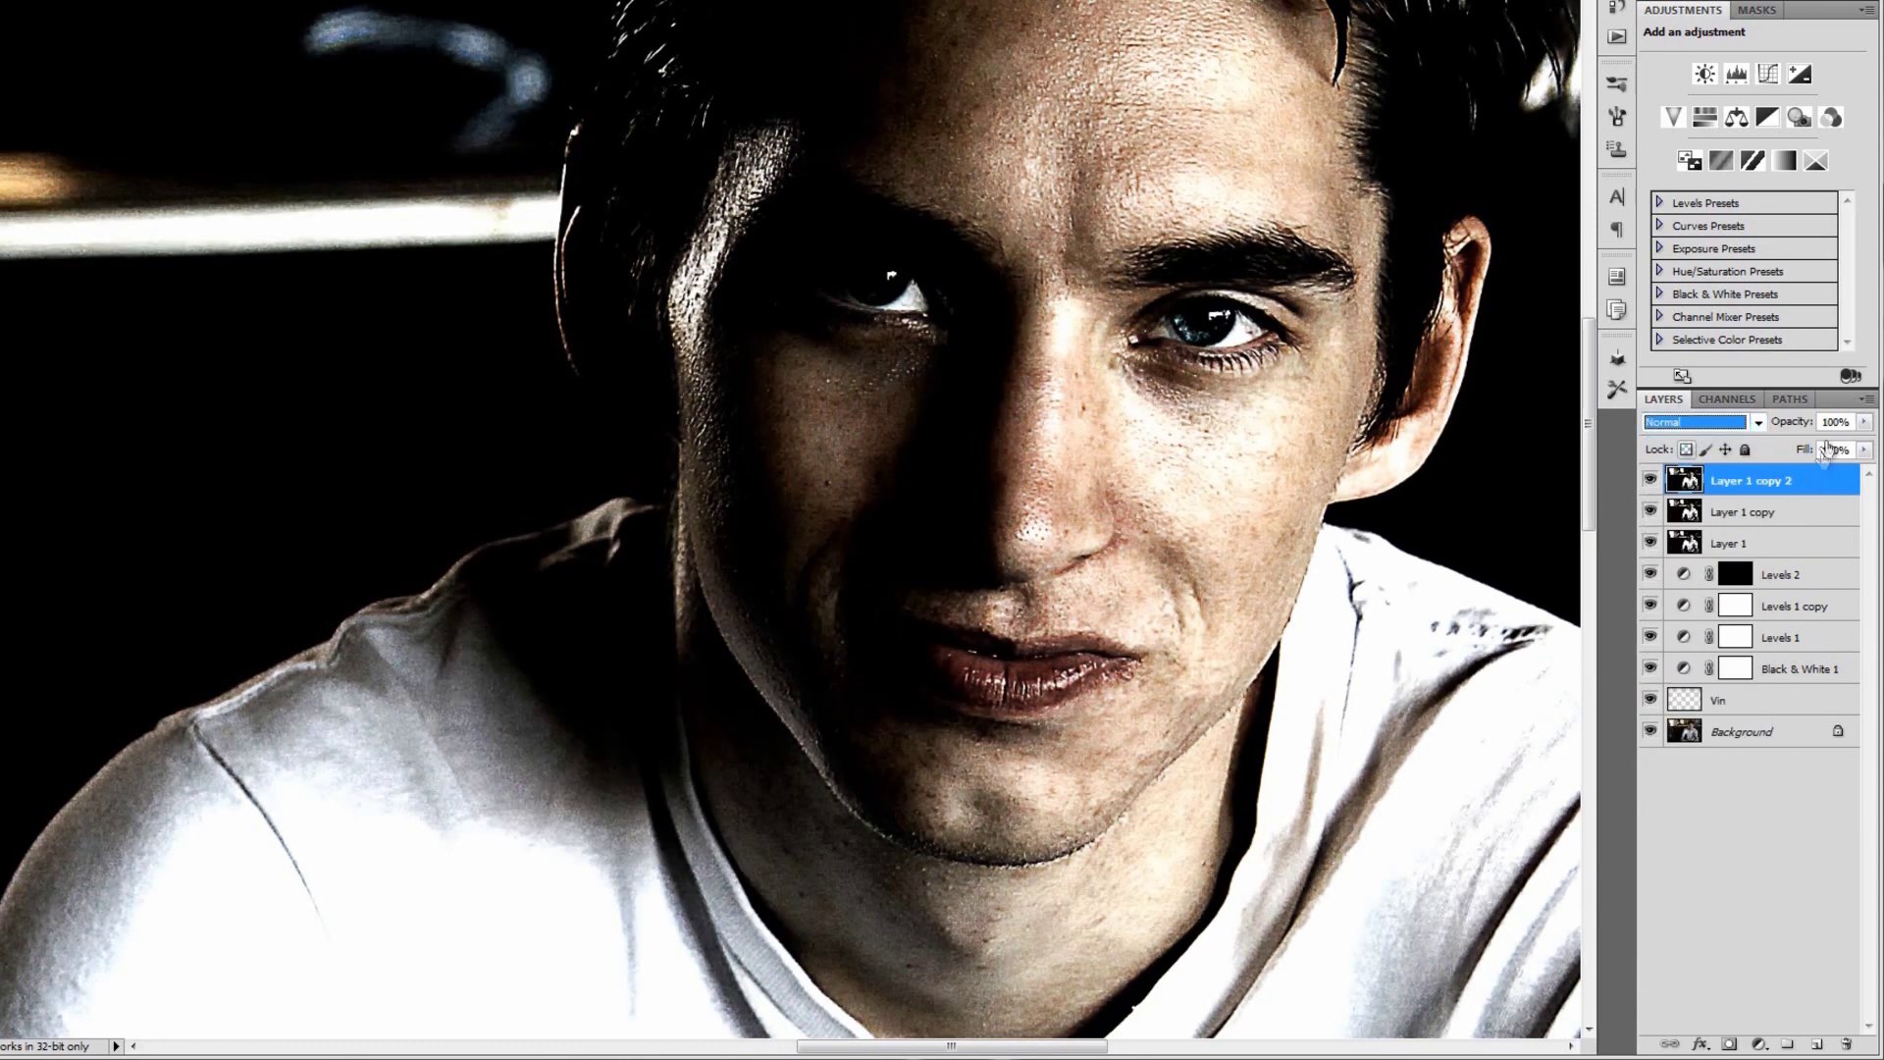
left_click(1836, 421)
type("65")
key("Return")
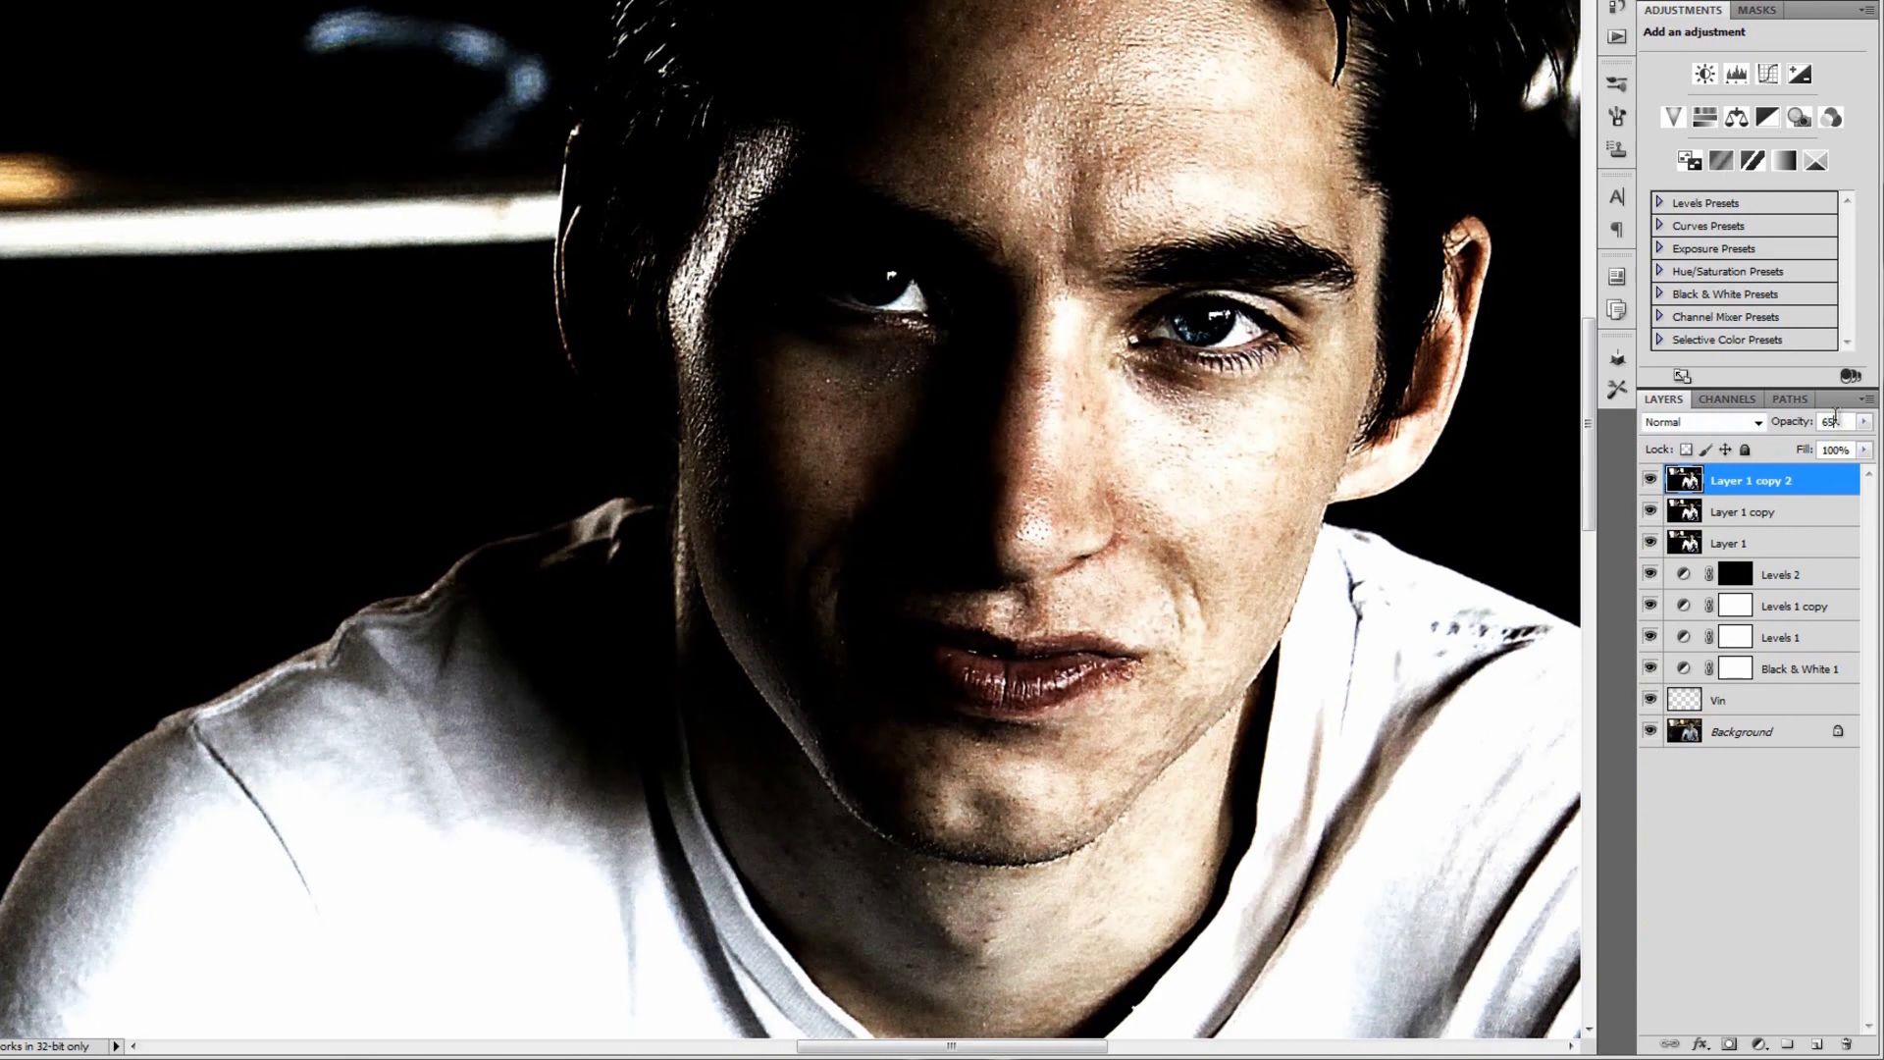
- Review the blend mode and opacity of the two lower sharpened layers
left_click(1753, 548)
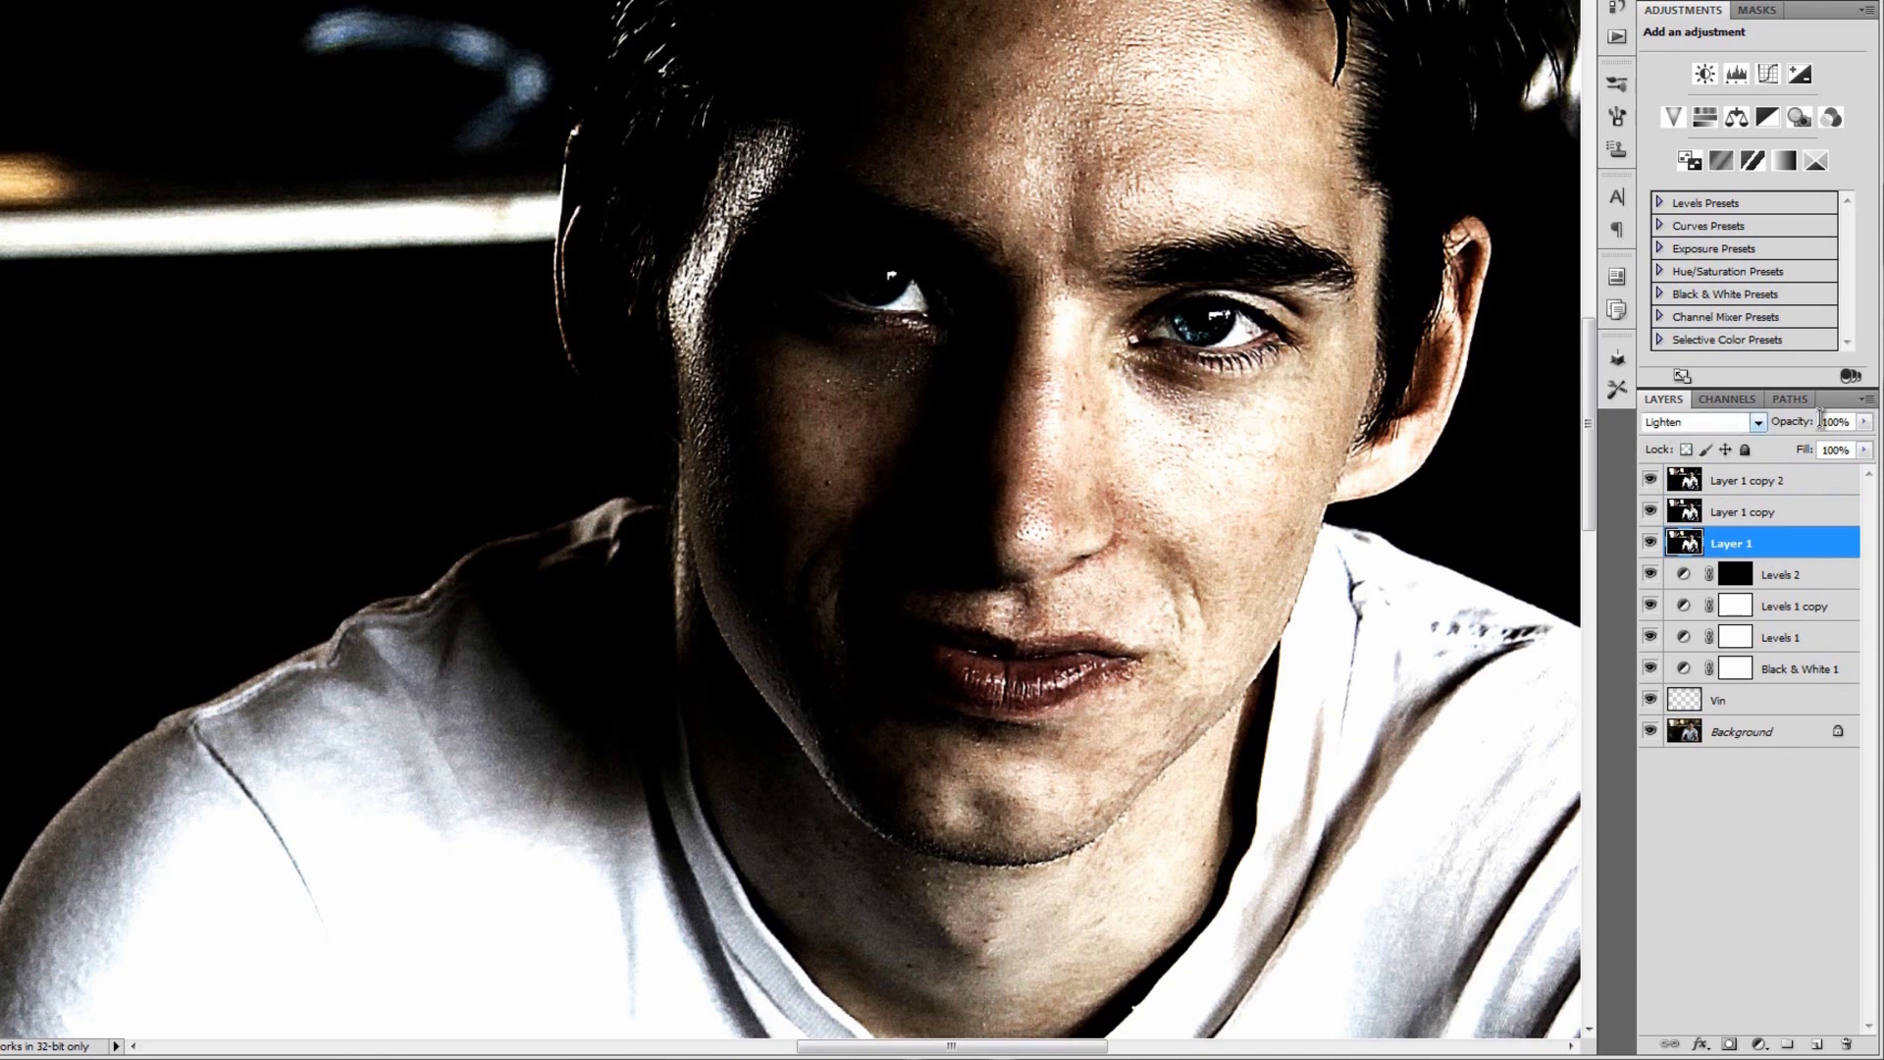
left_click(1754, 512)
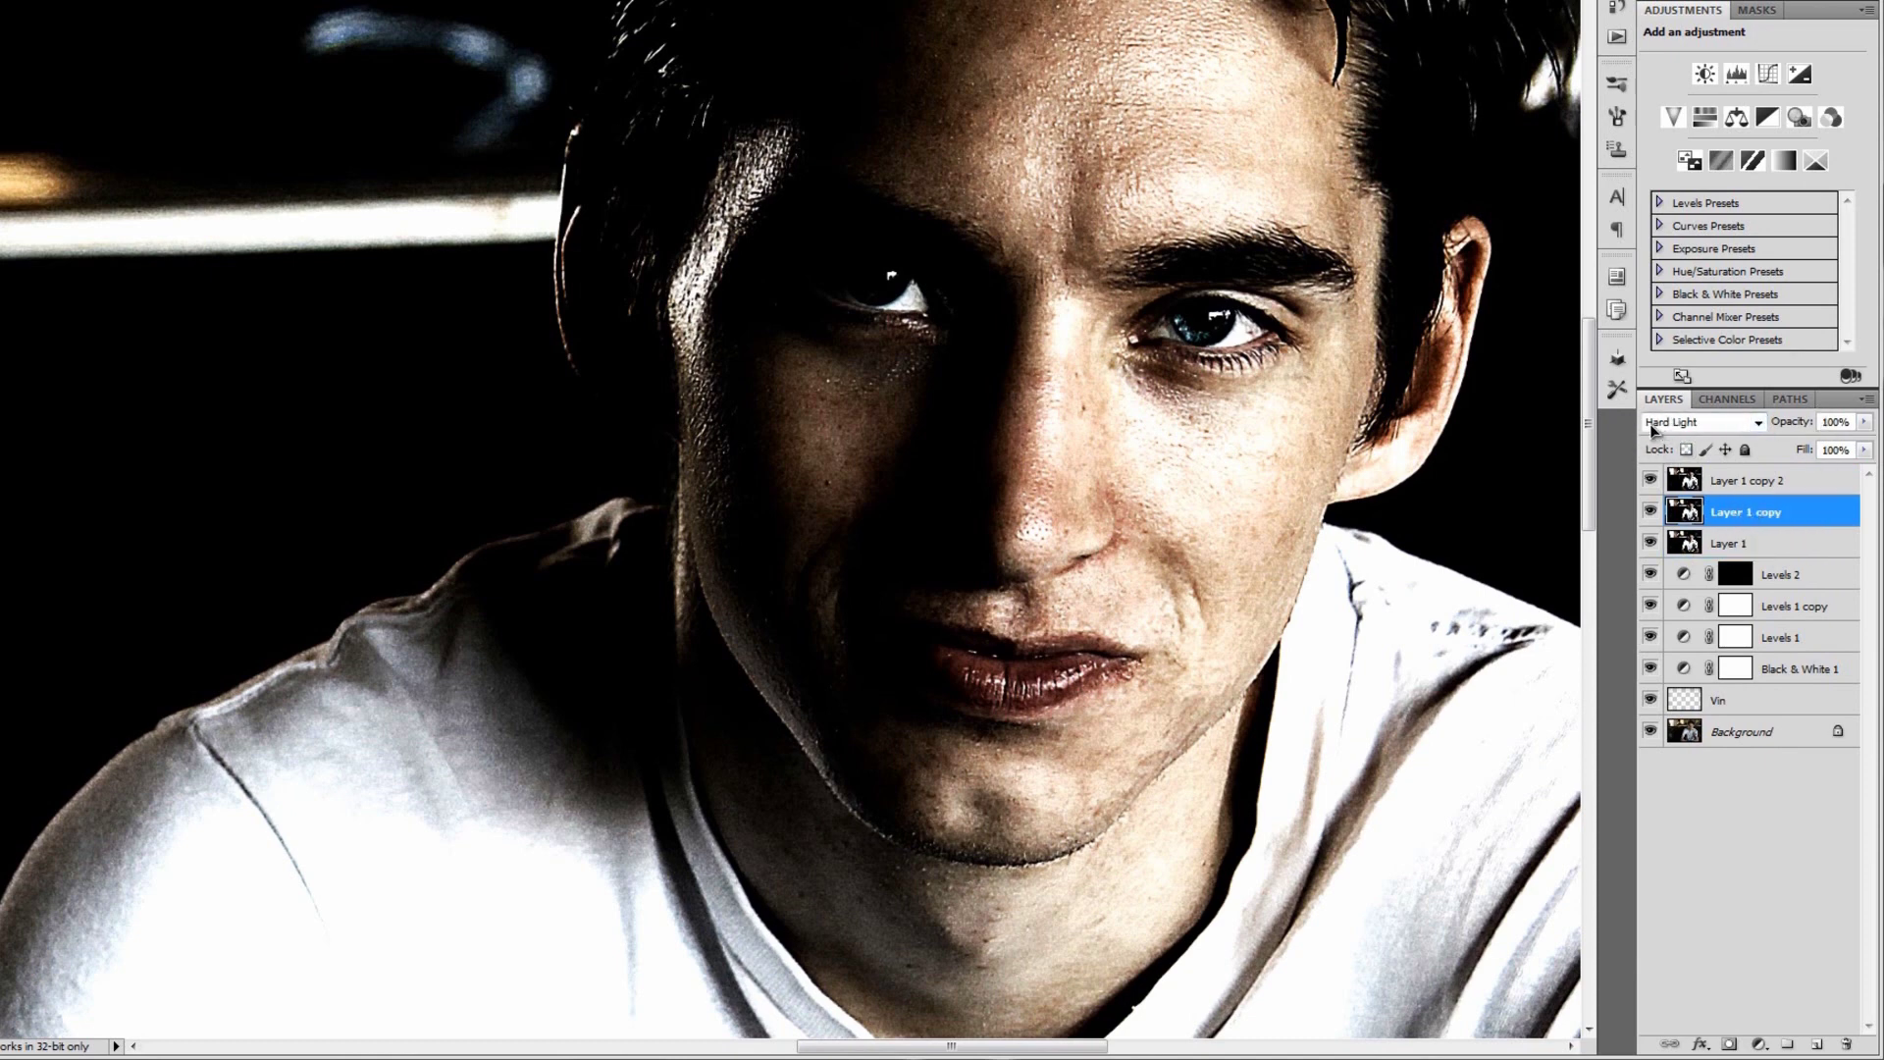
- Duplicate the topmost sharpened layer, Layer 1 copy 2, and set the new copy's opacity to 100%
left_click(1758, 487)
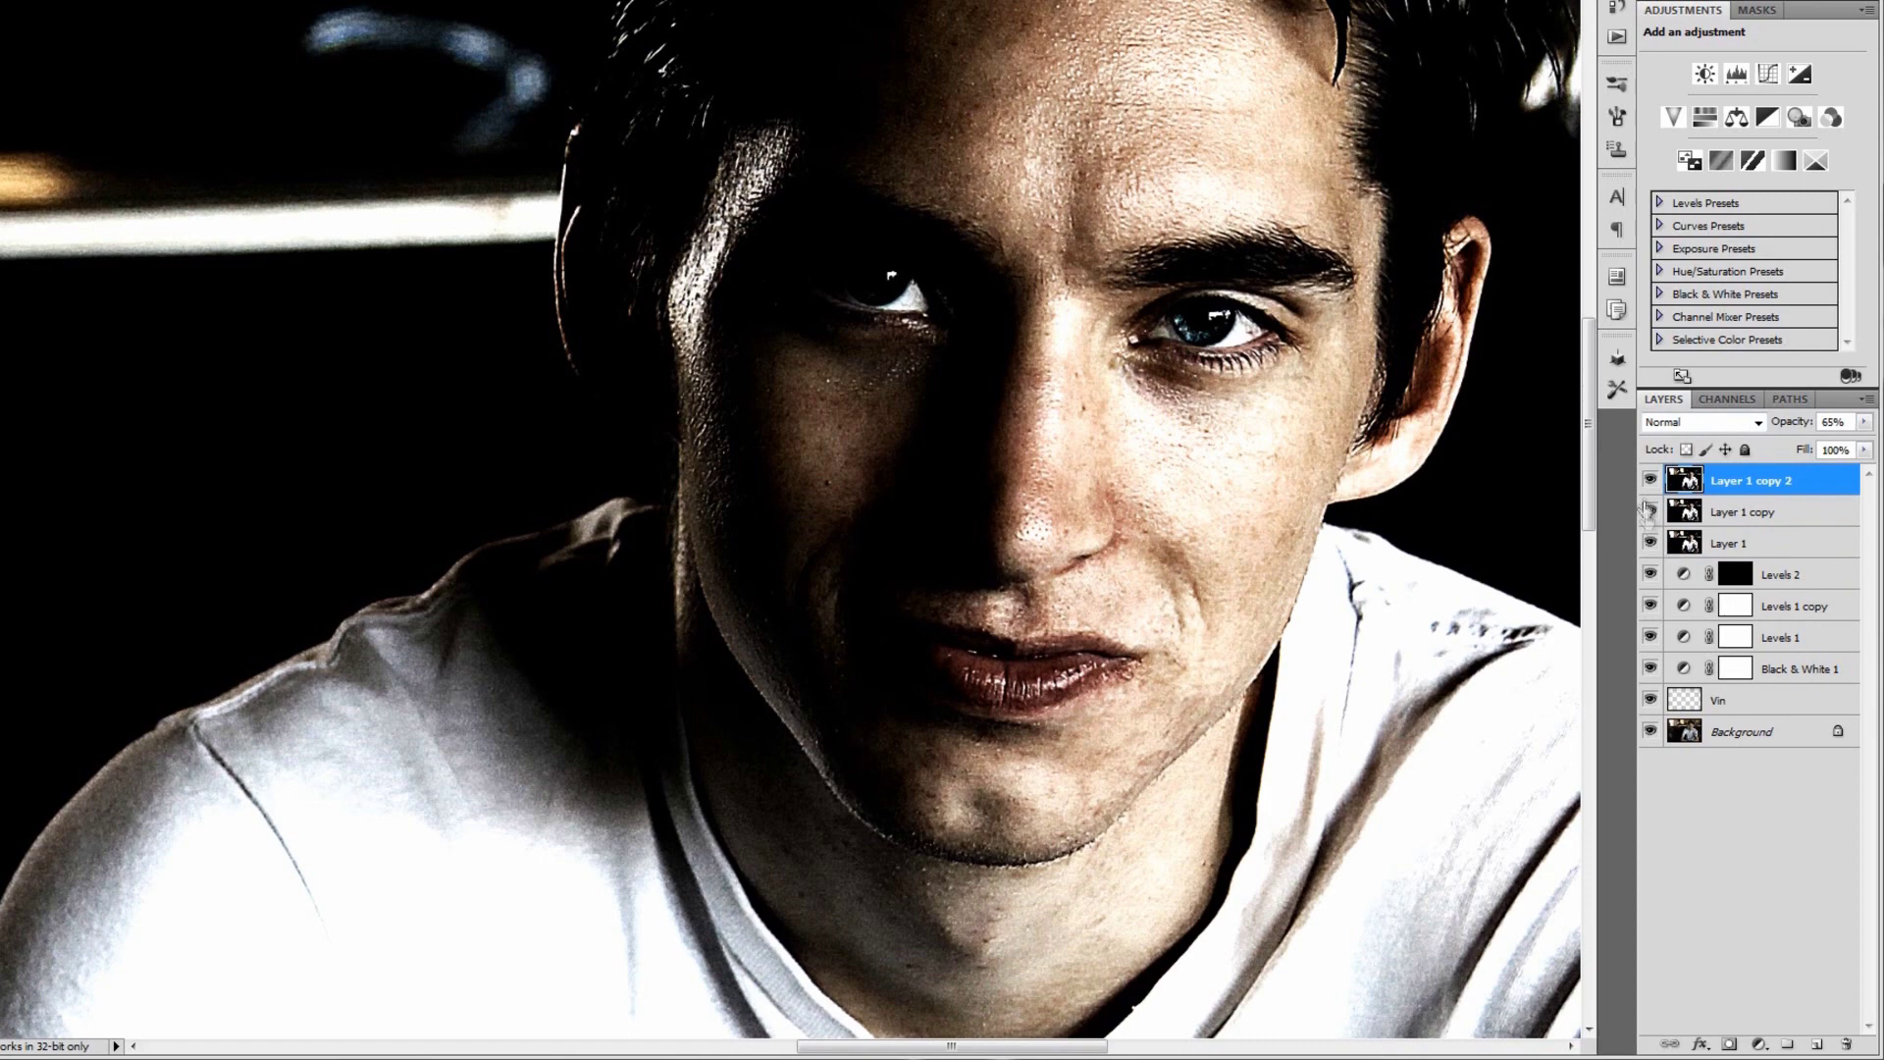
mouse_move(1649, 480)
left_mouse_down()
mouse_move(1649, 542)
mouse_move(1649, 483)
left_mouse_up()
left_click_drag(1158, 265, 1161, 310)
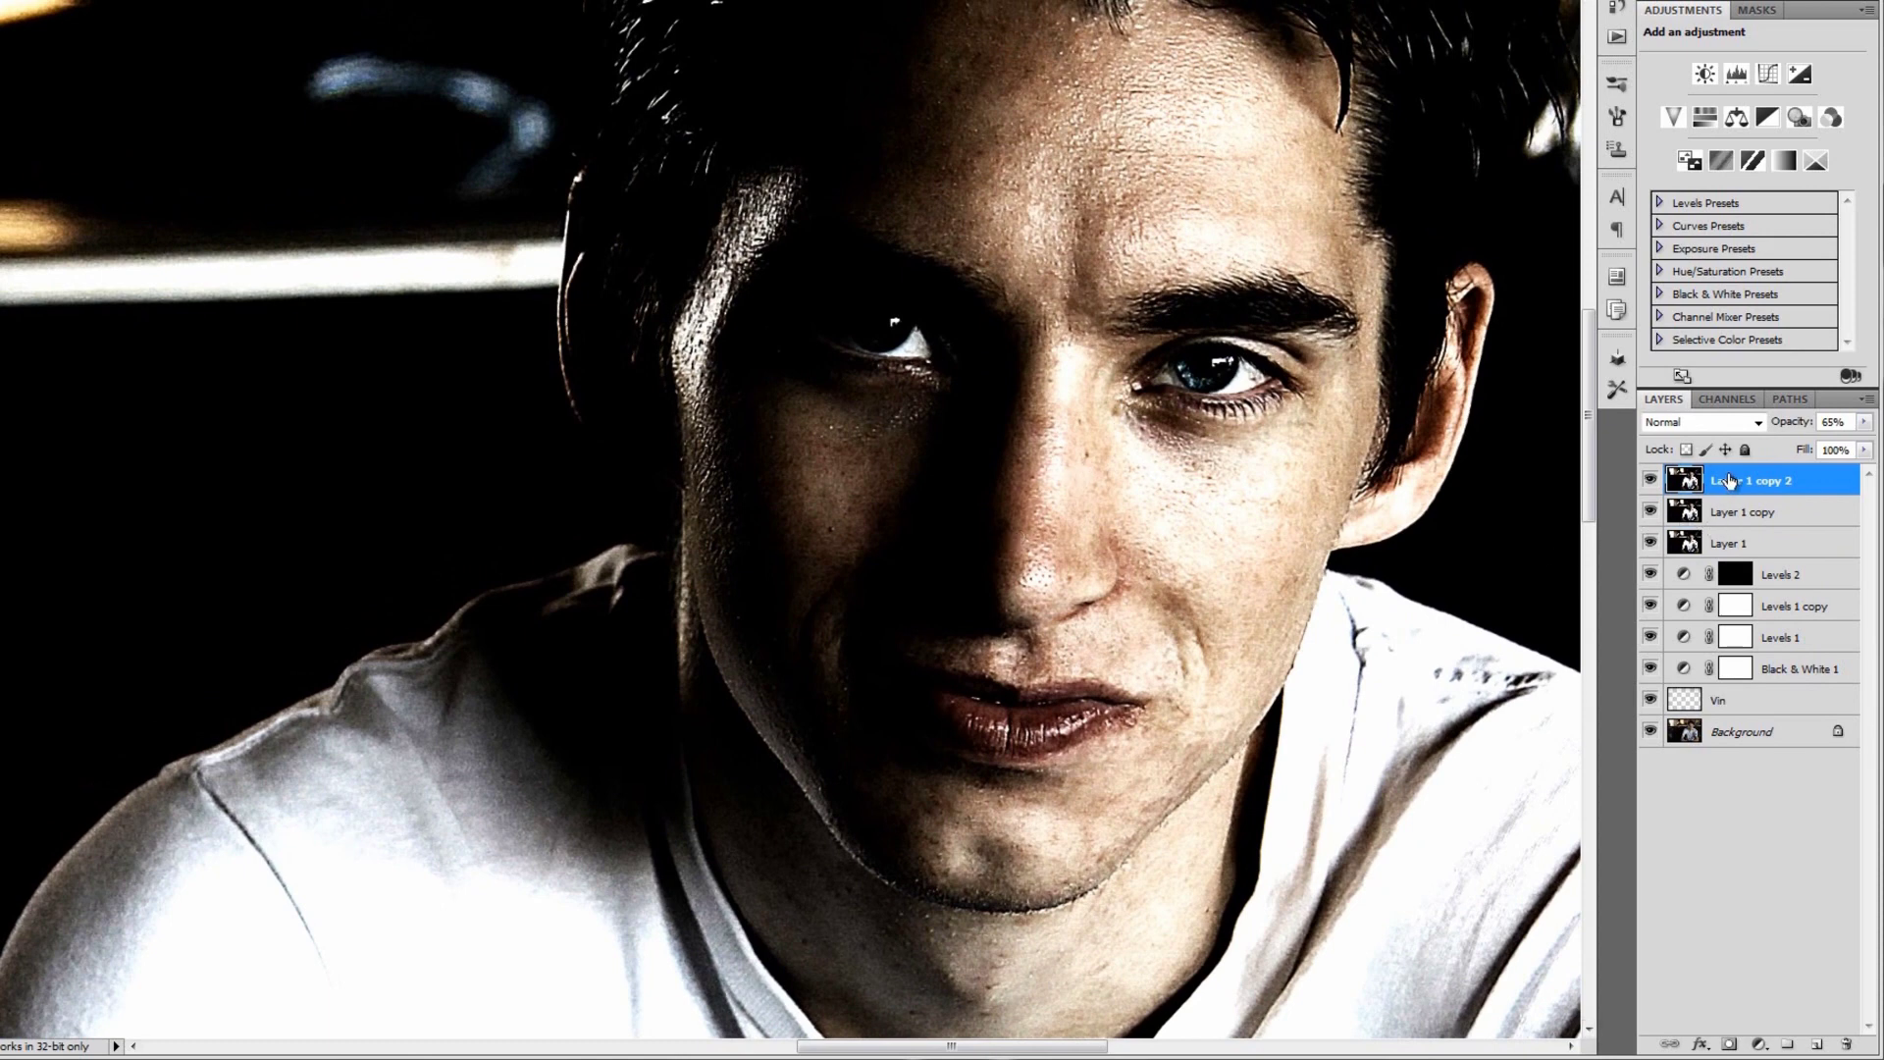
key("ctrl+j")
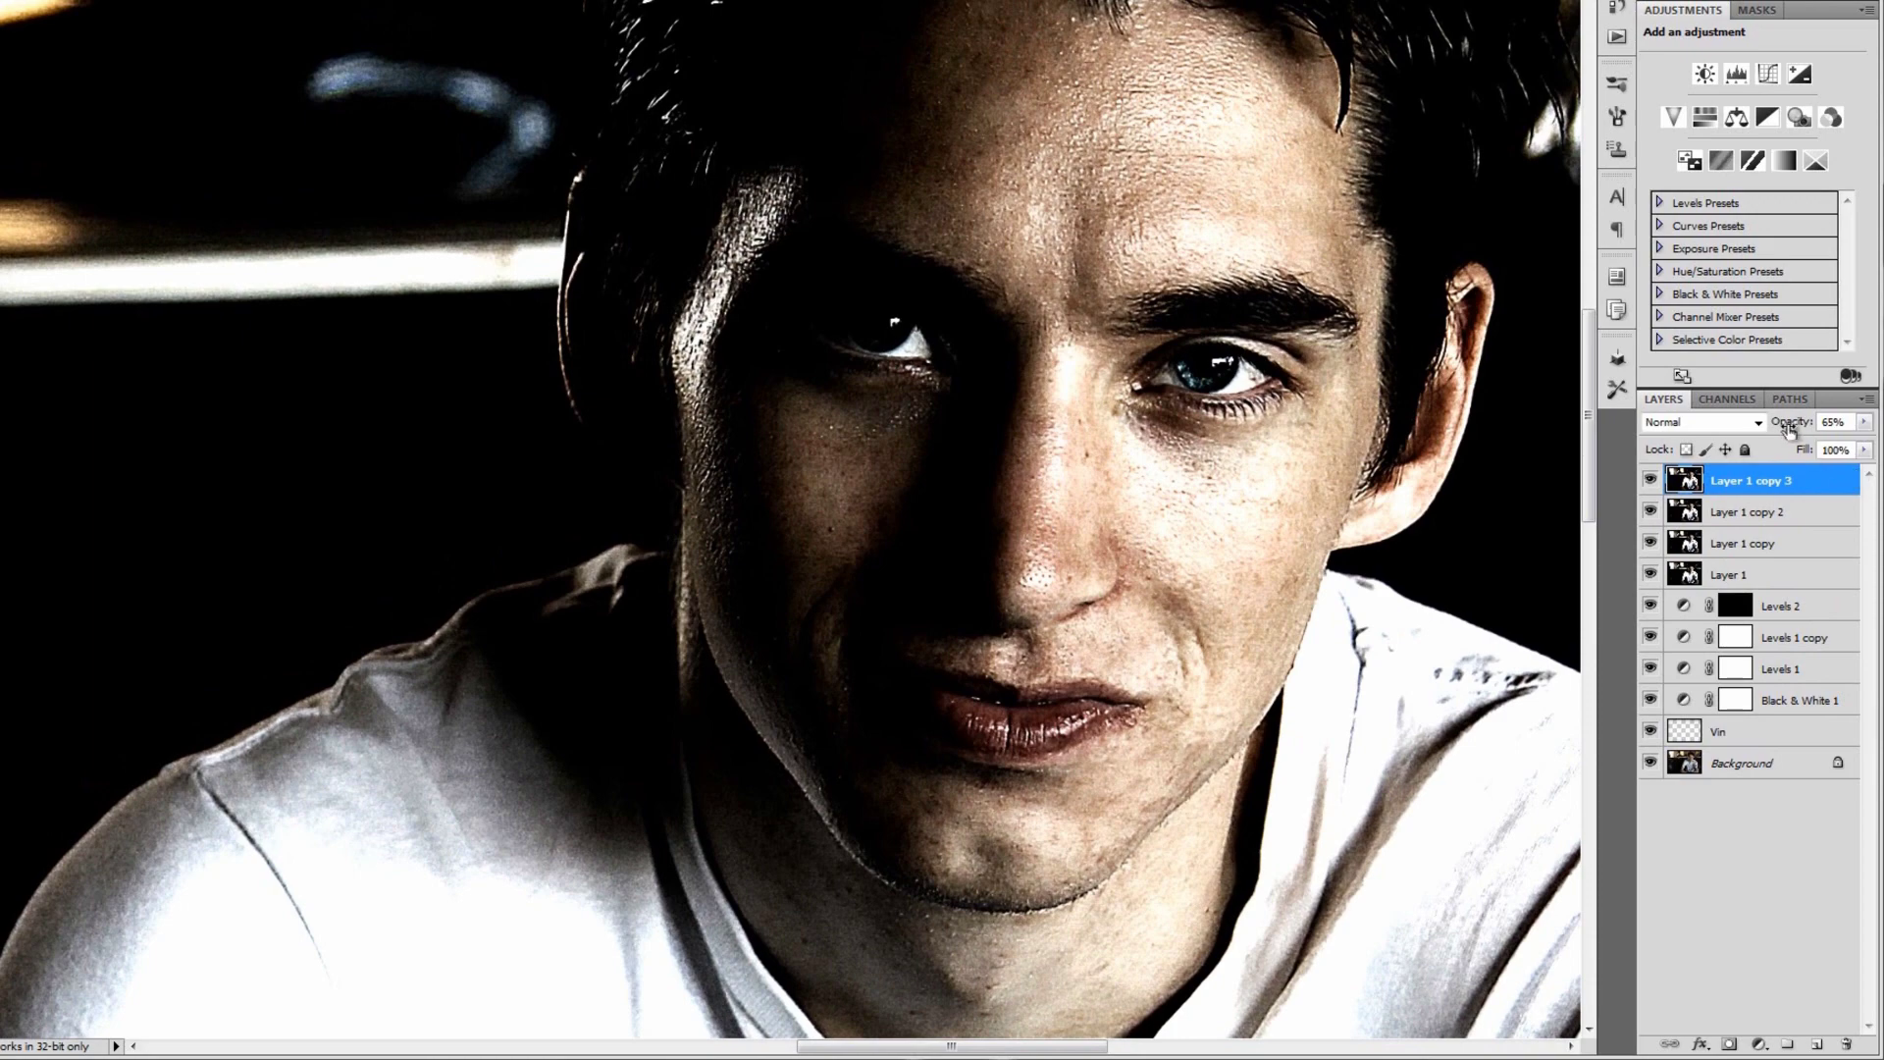
left_click_drag(1783, 426, 1817, 426)
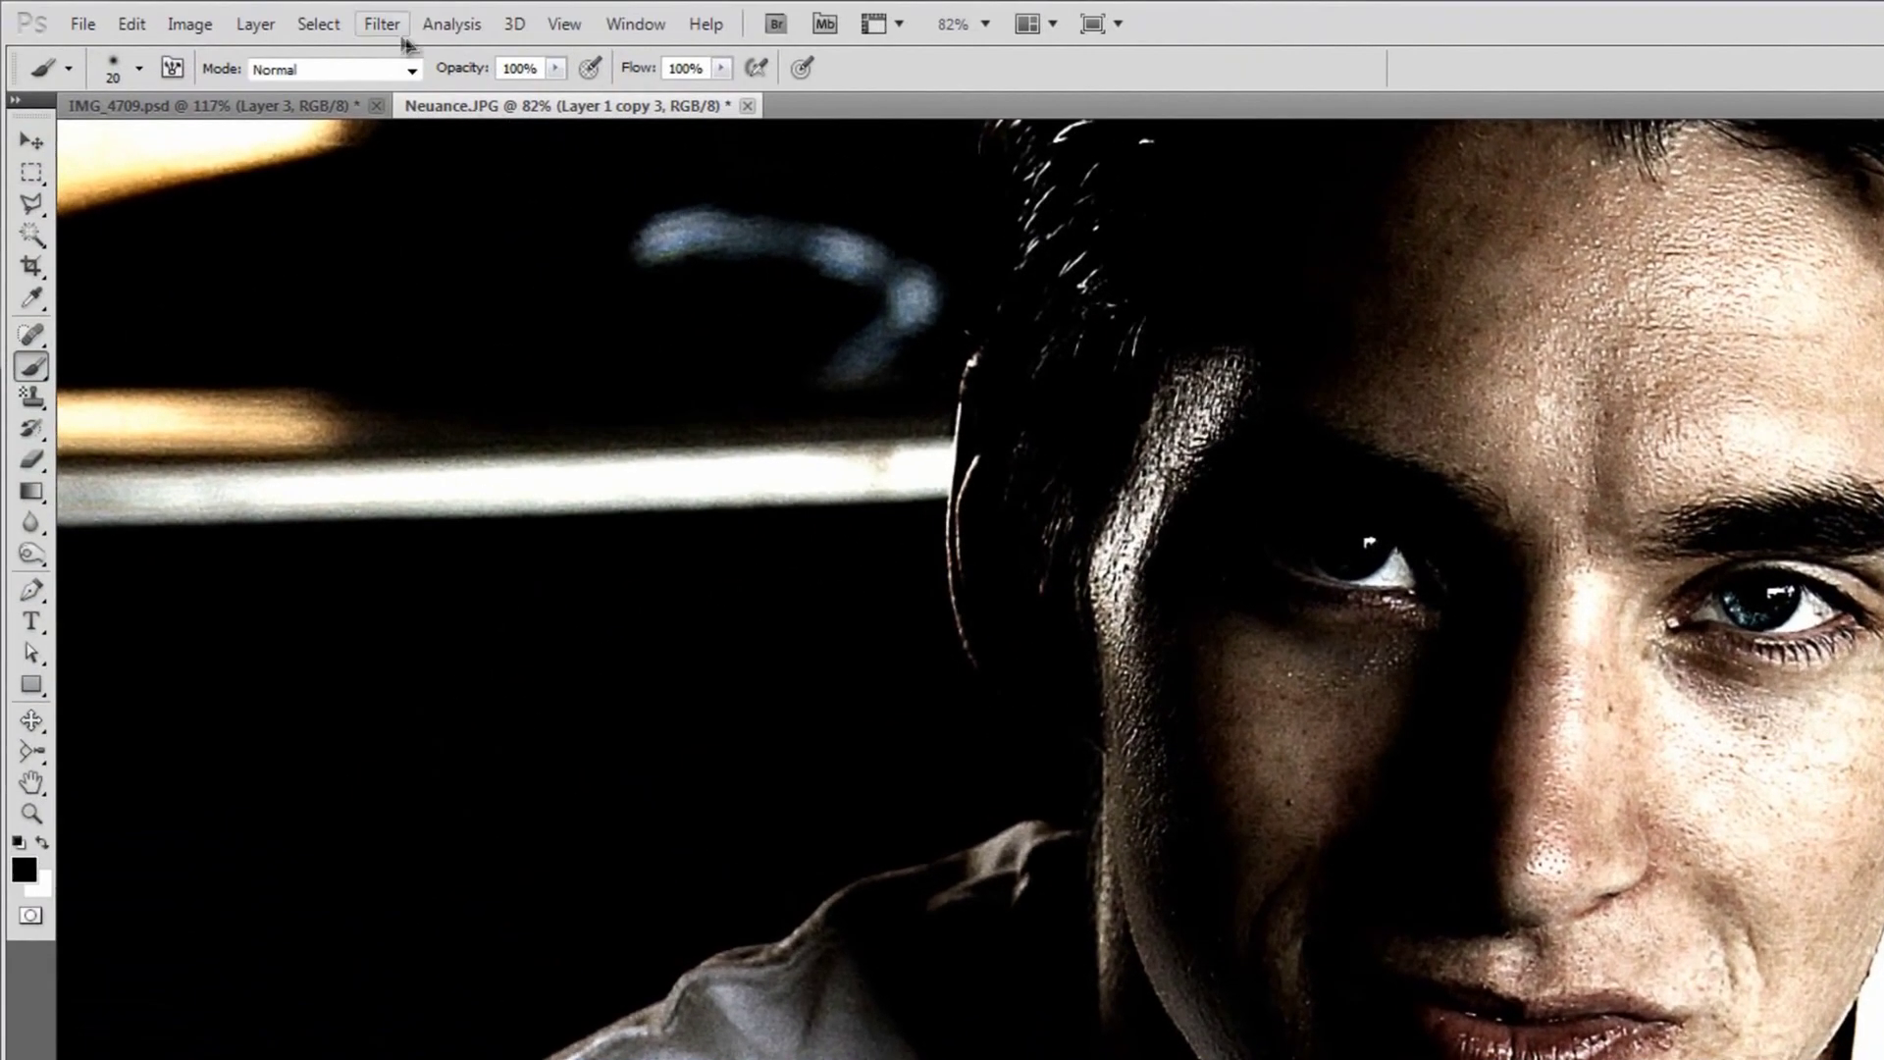
- Apply a High Pass filter with a radius of 2.7 pixels to the new top layer
left_click(400, 28)
mouse_move(555, 555)
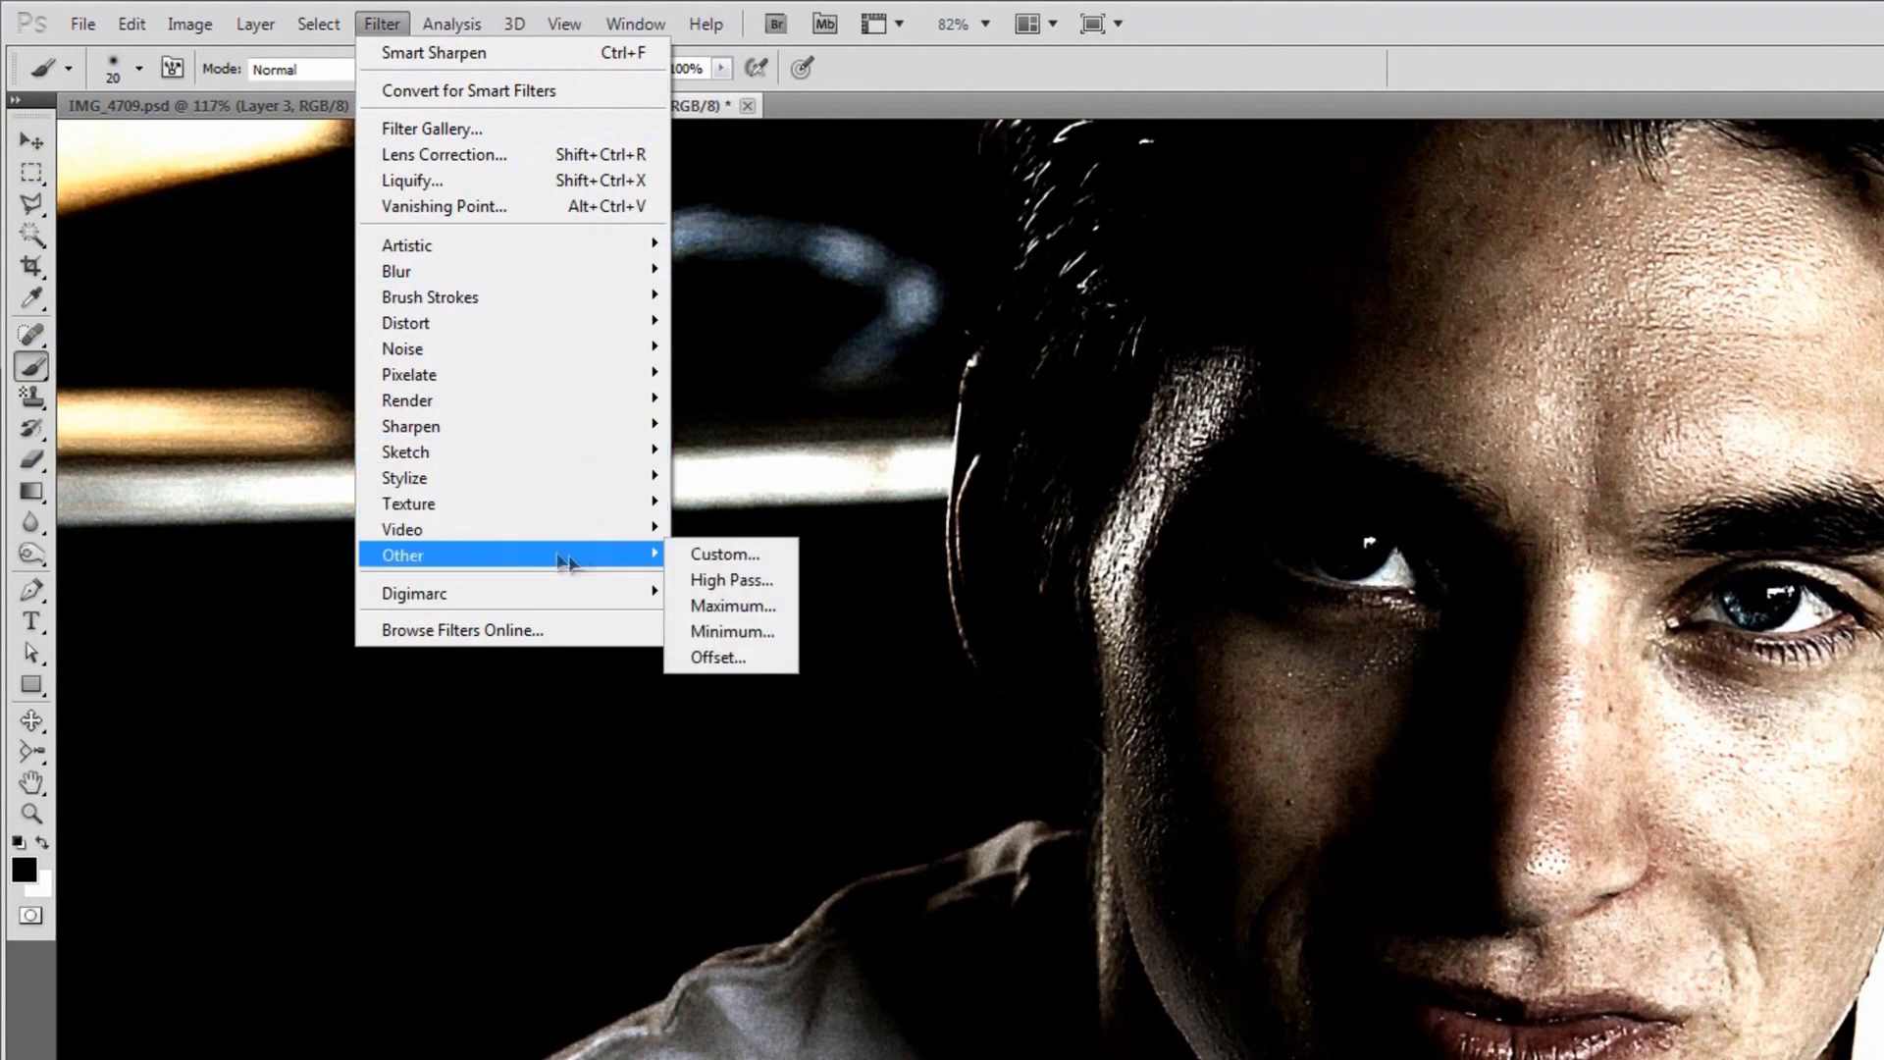
left_click(728, 581)
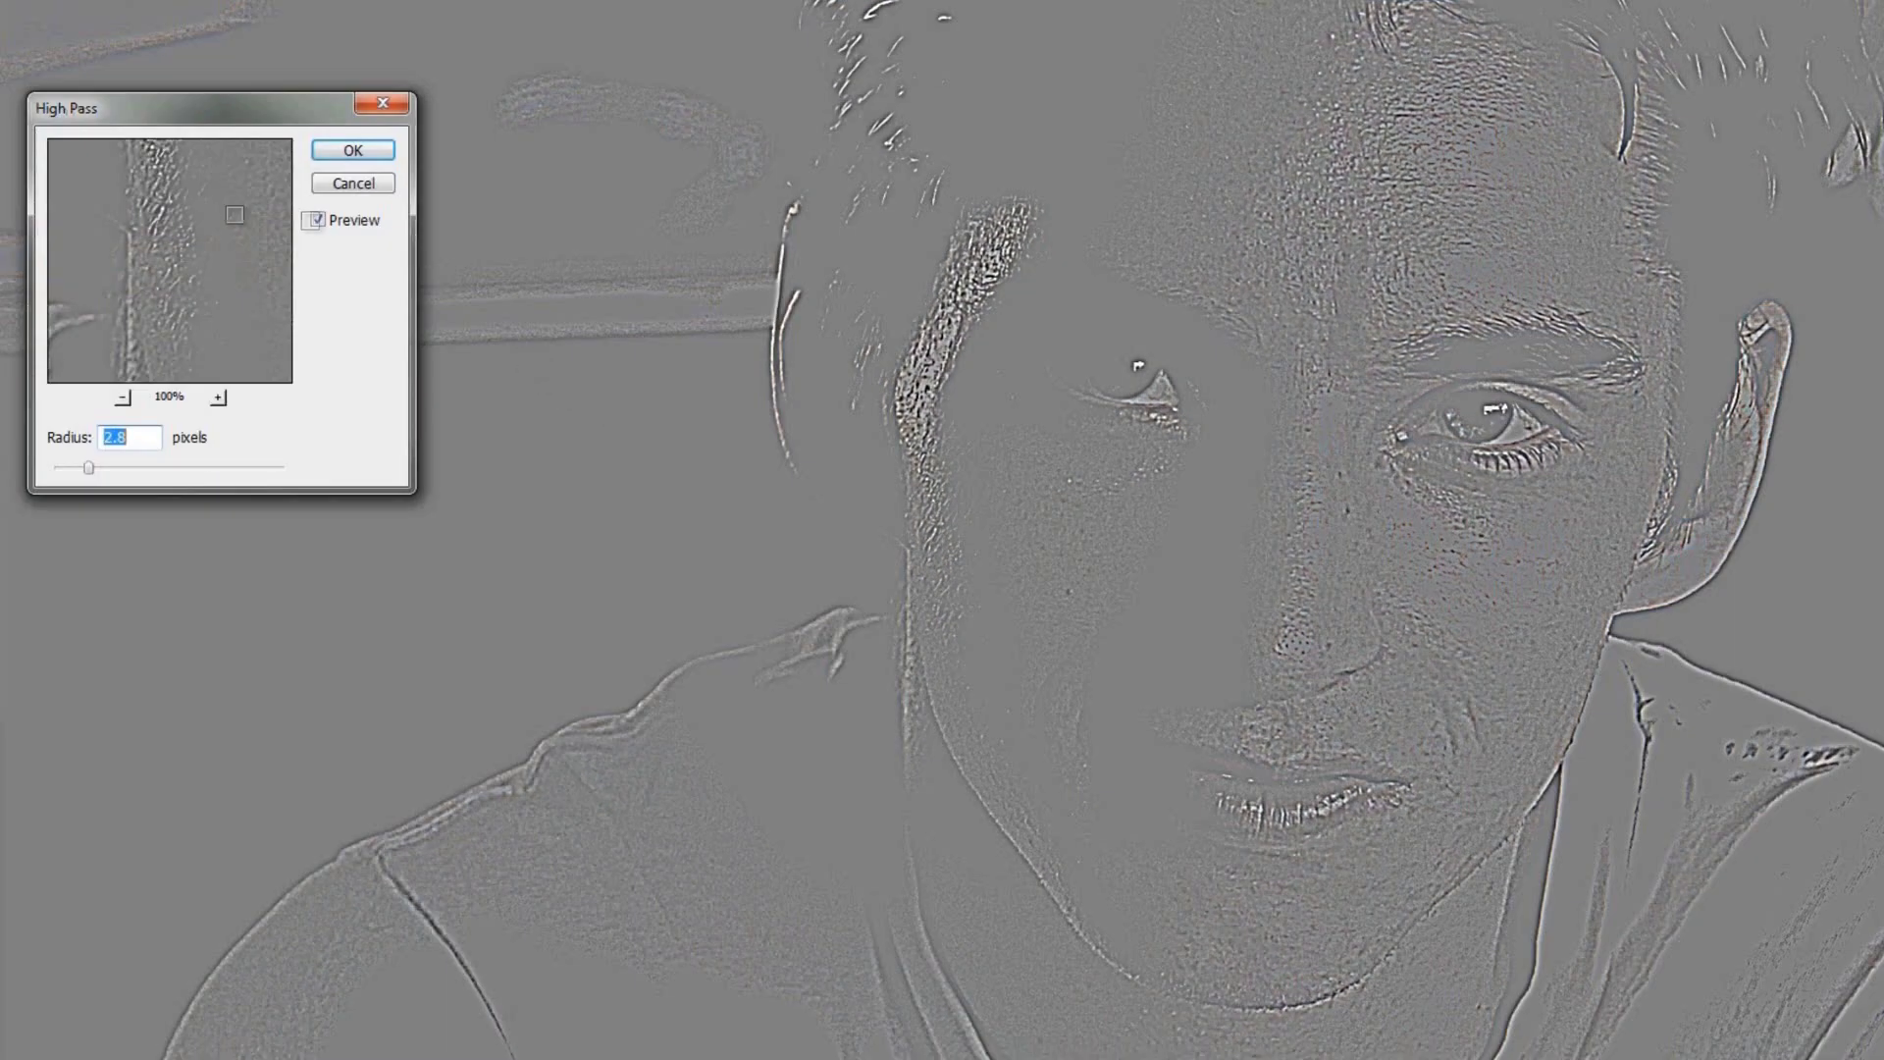
left_click_drag(81, 474, 33, 475)
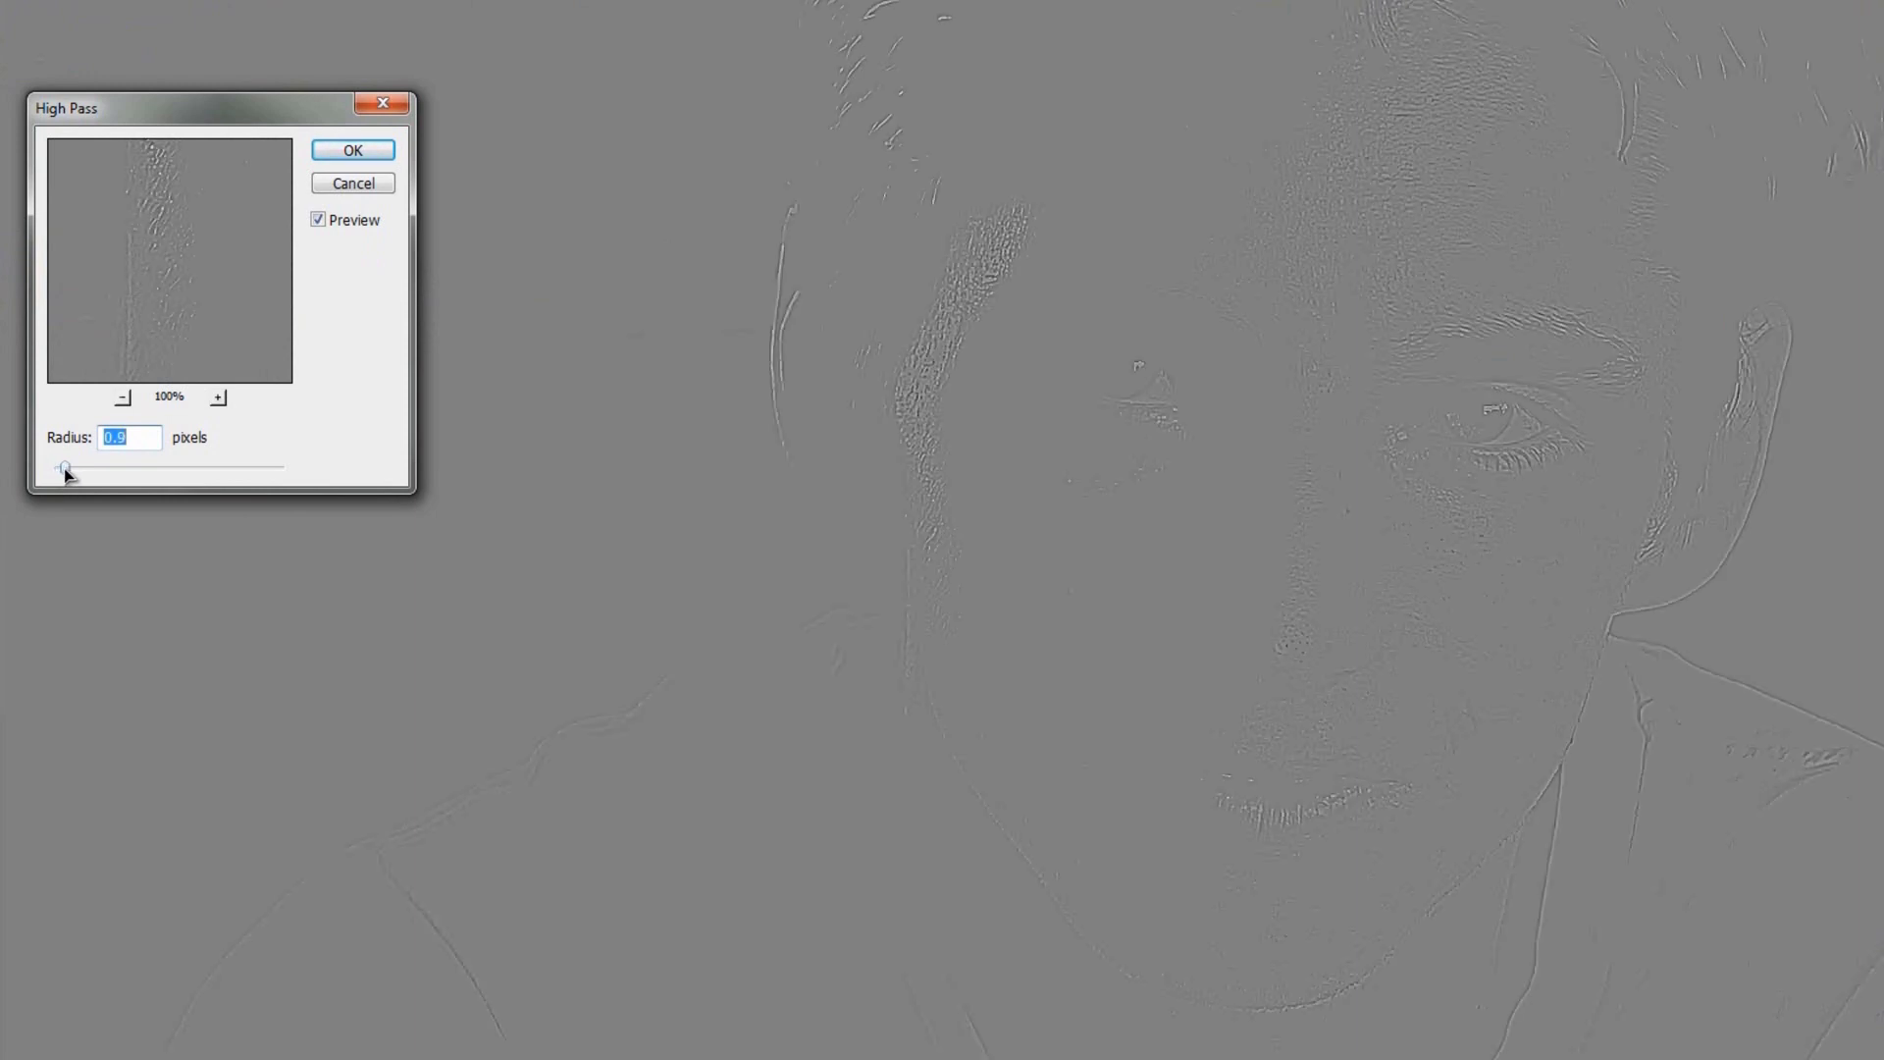
left_click_drag(63, 468, 87, 471)
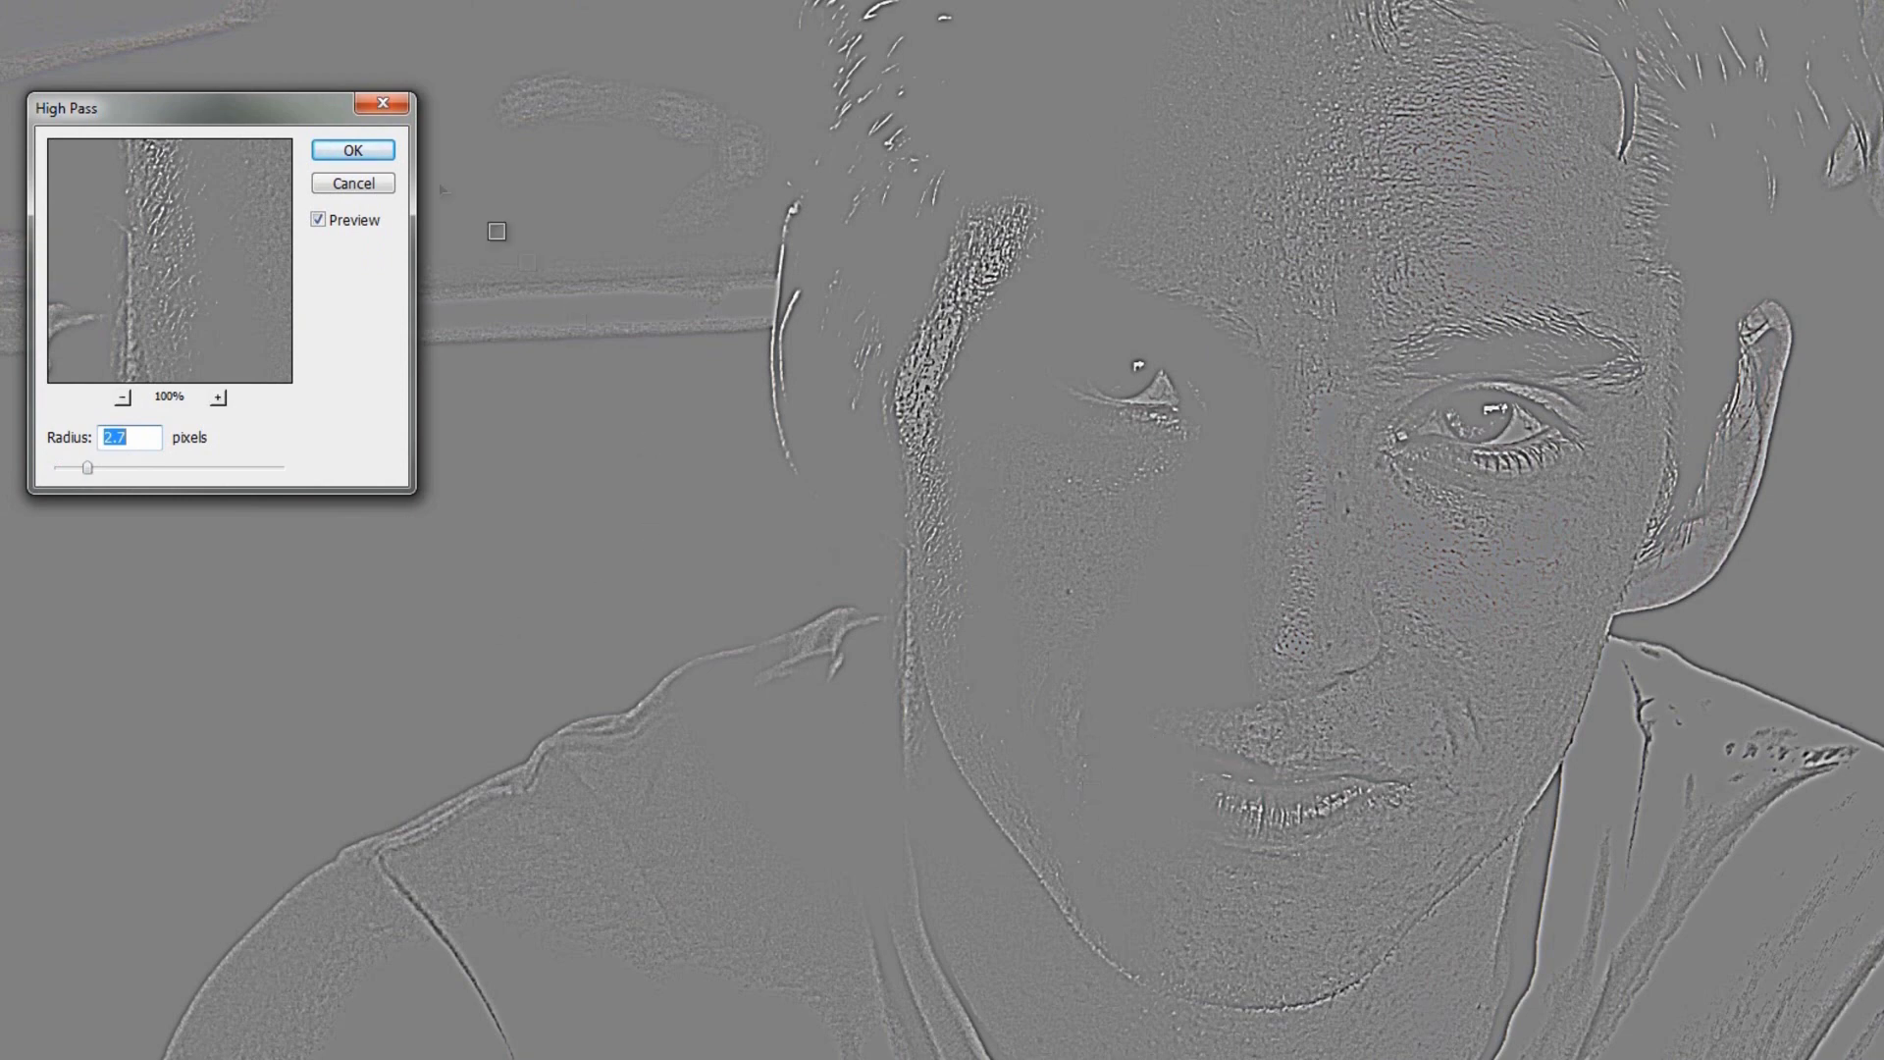
left_click(391, 154)
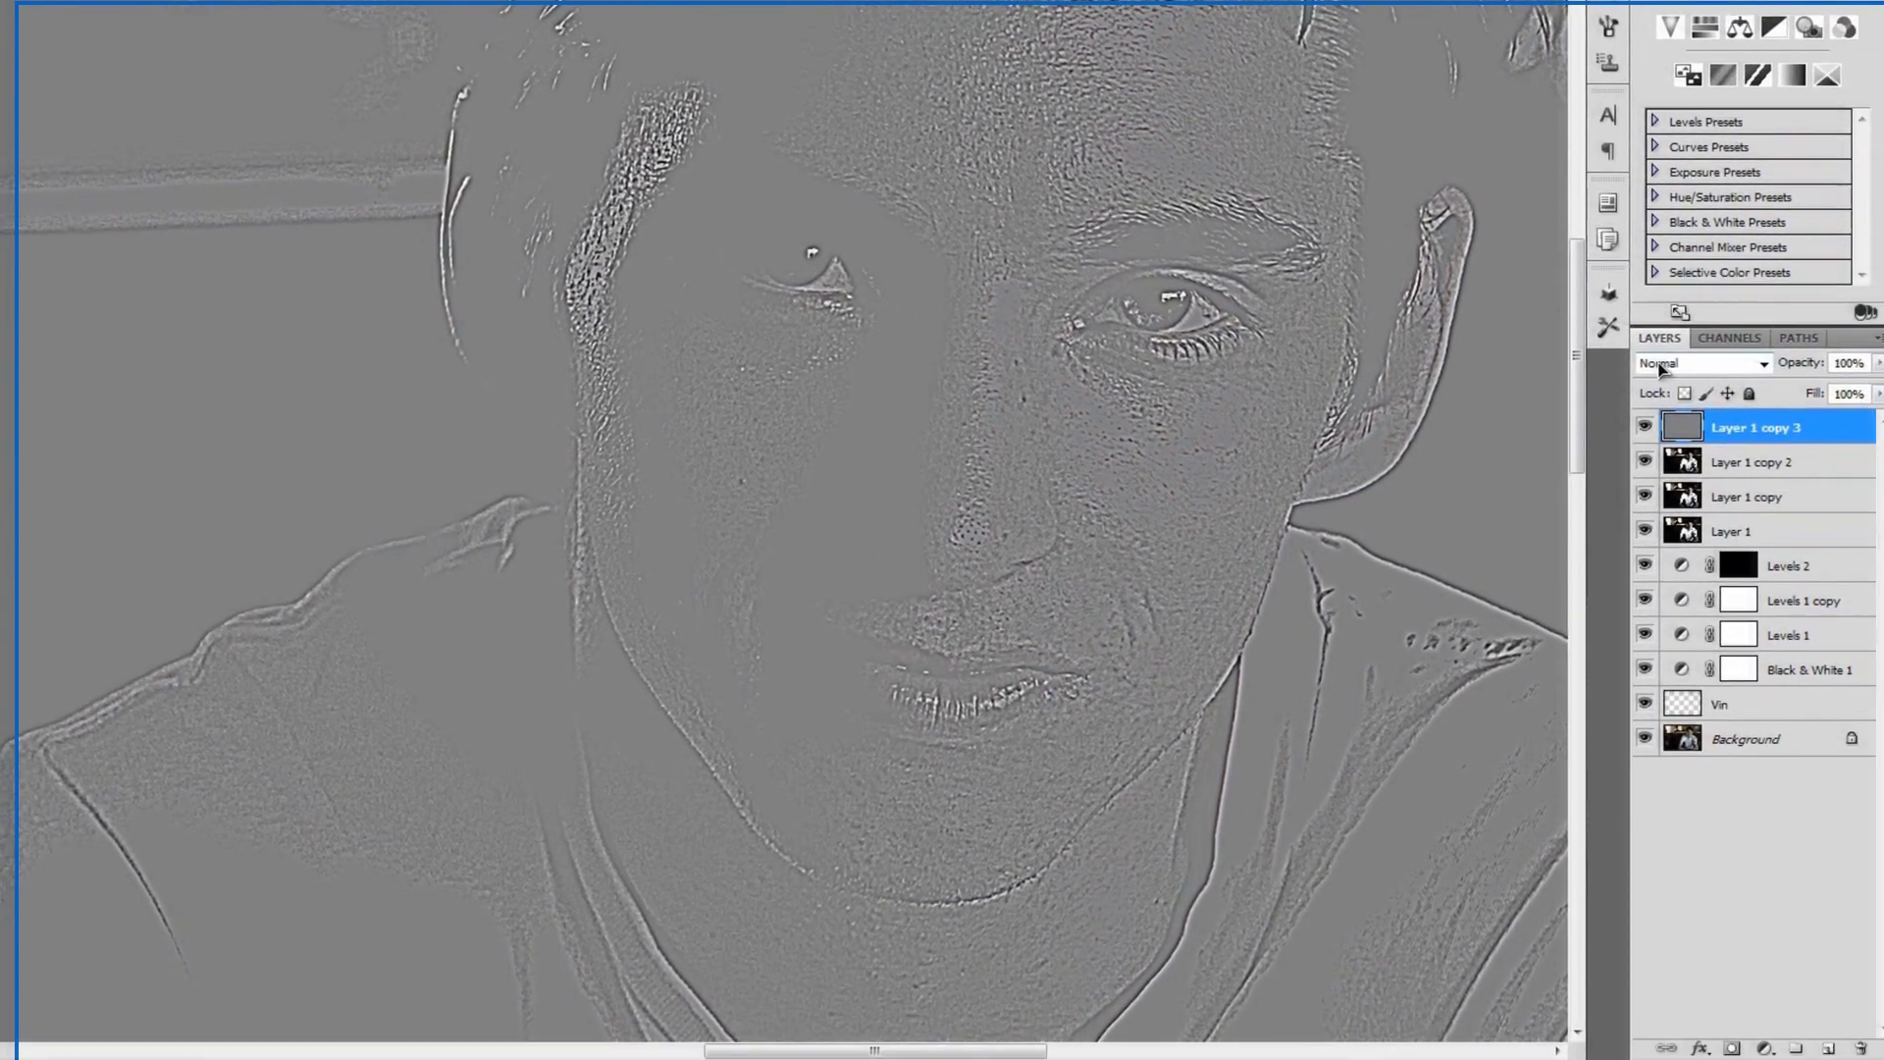
- Set the High Pass layer's blend mode to Vivid Light and its opacity to 60%
left_click(1659, 359)
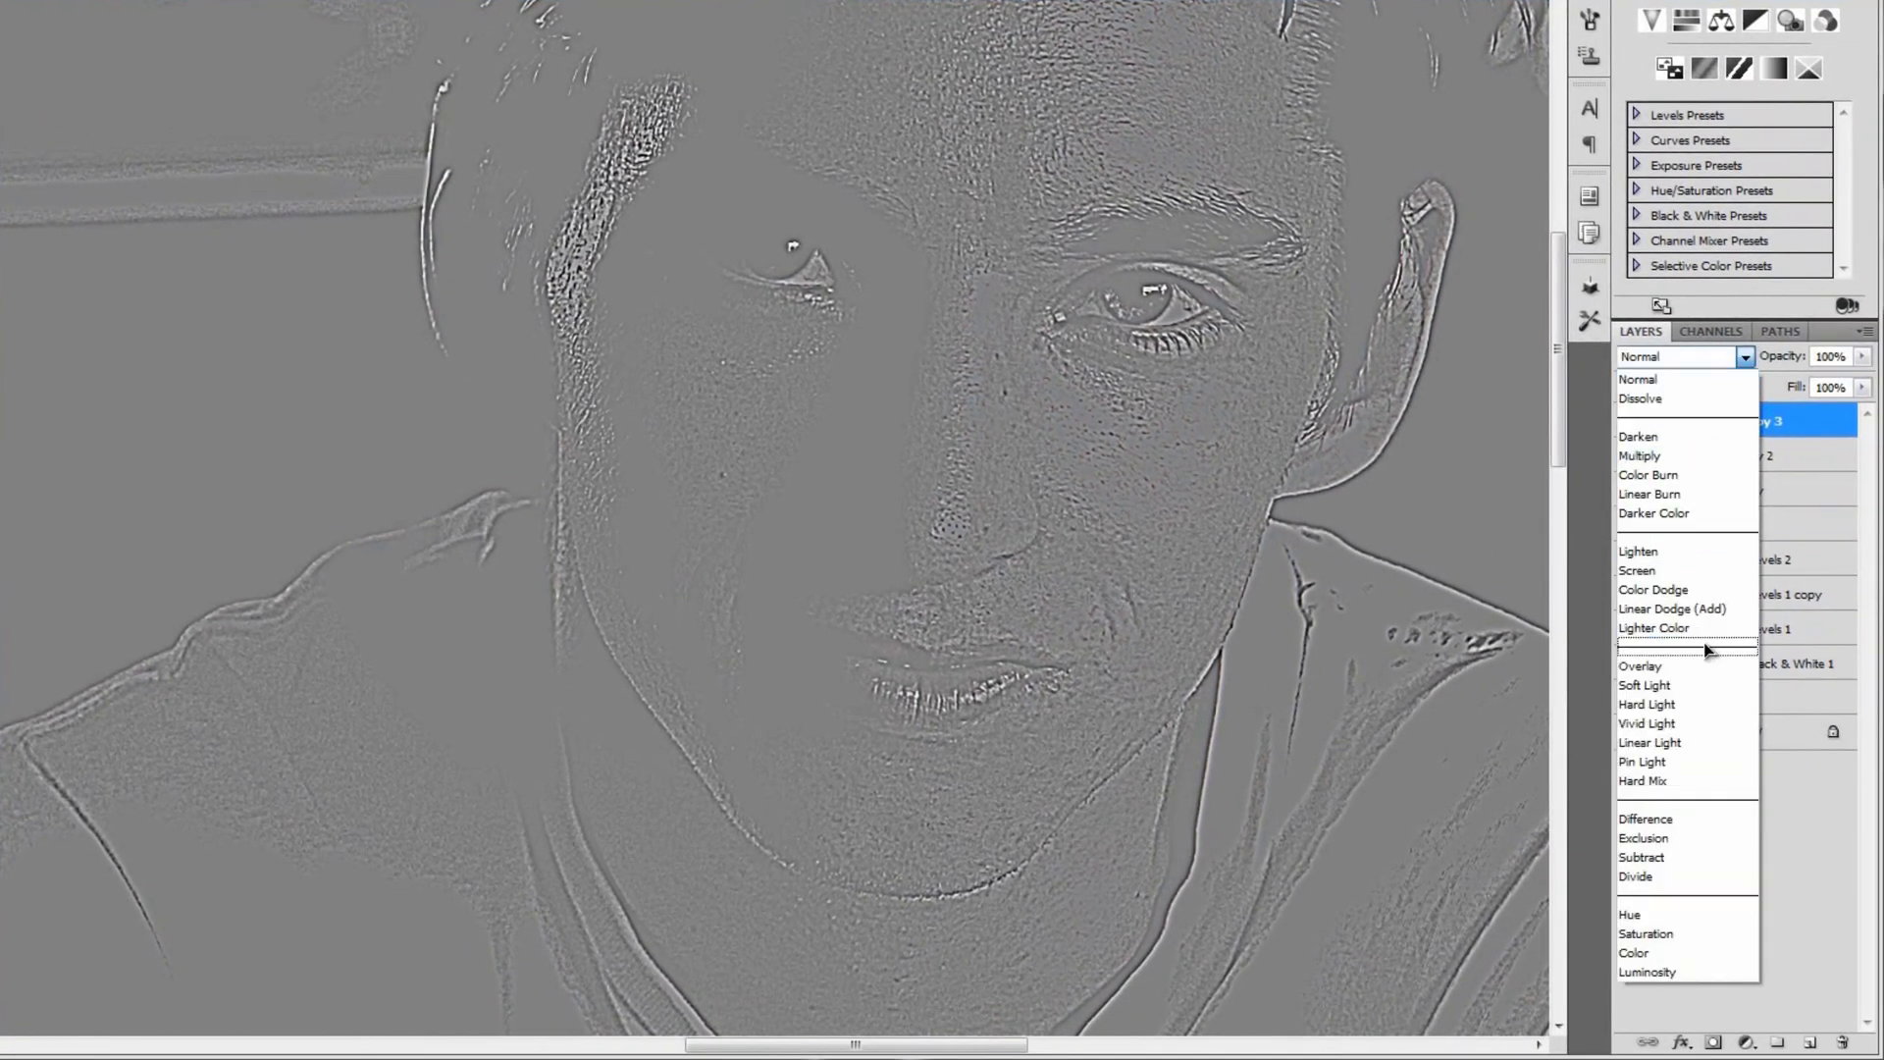
left_click(1666, 727)
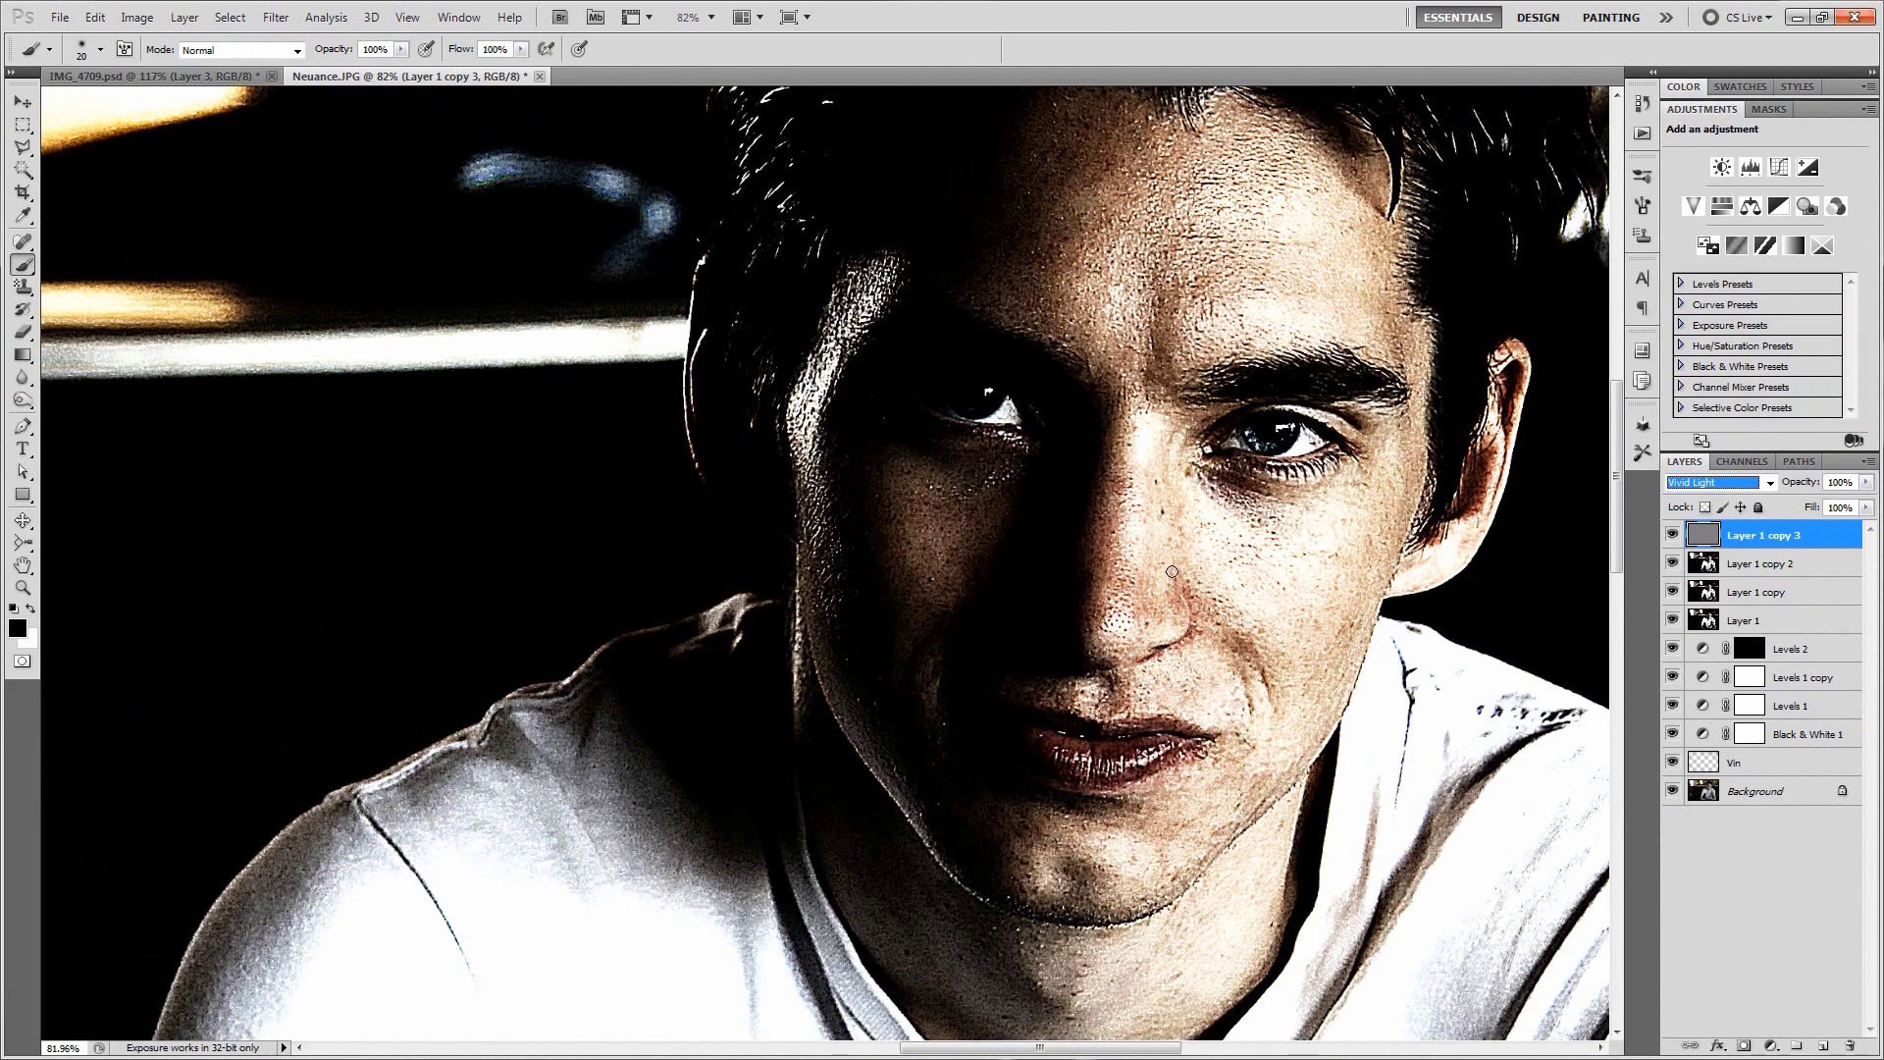
left_click(1836, 482)
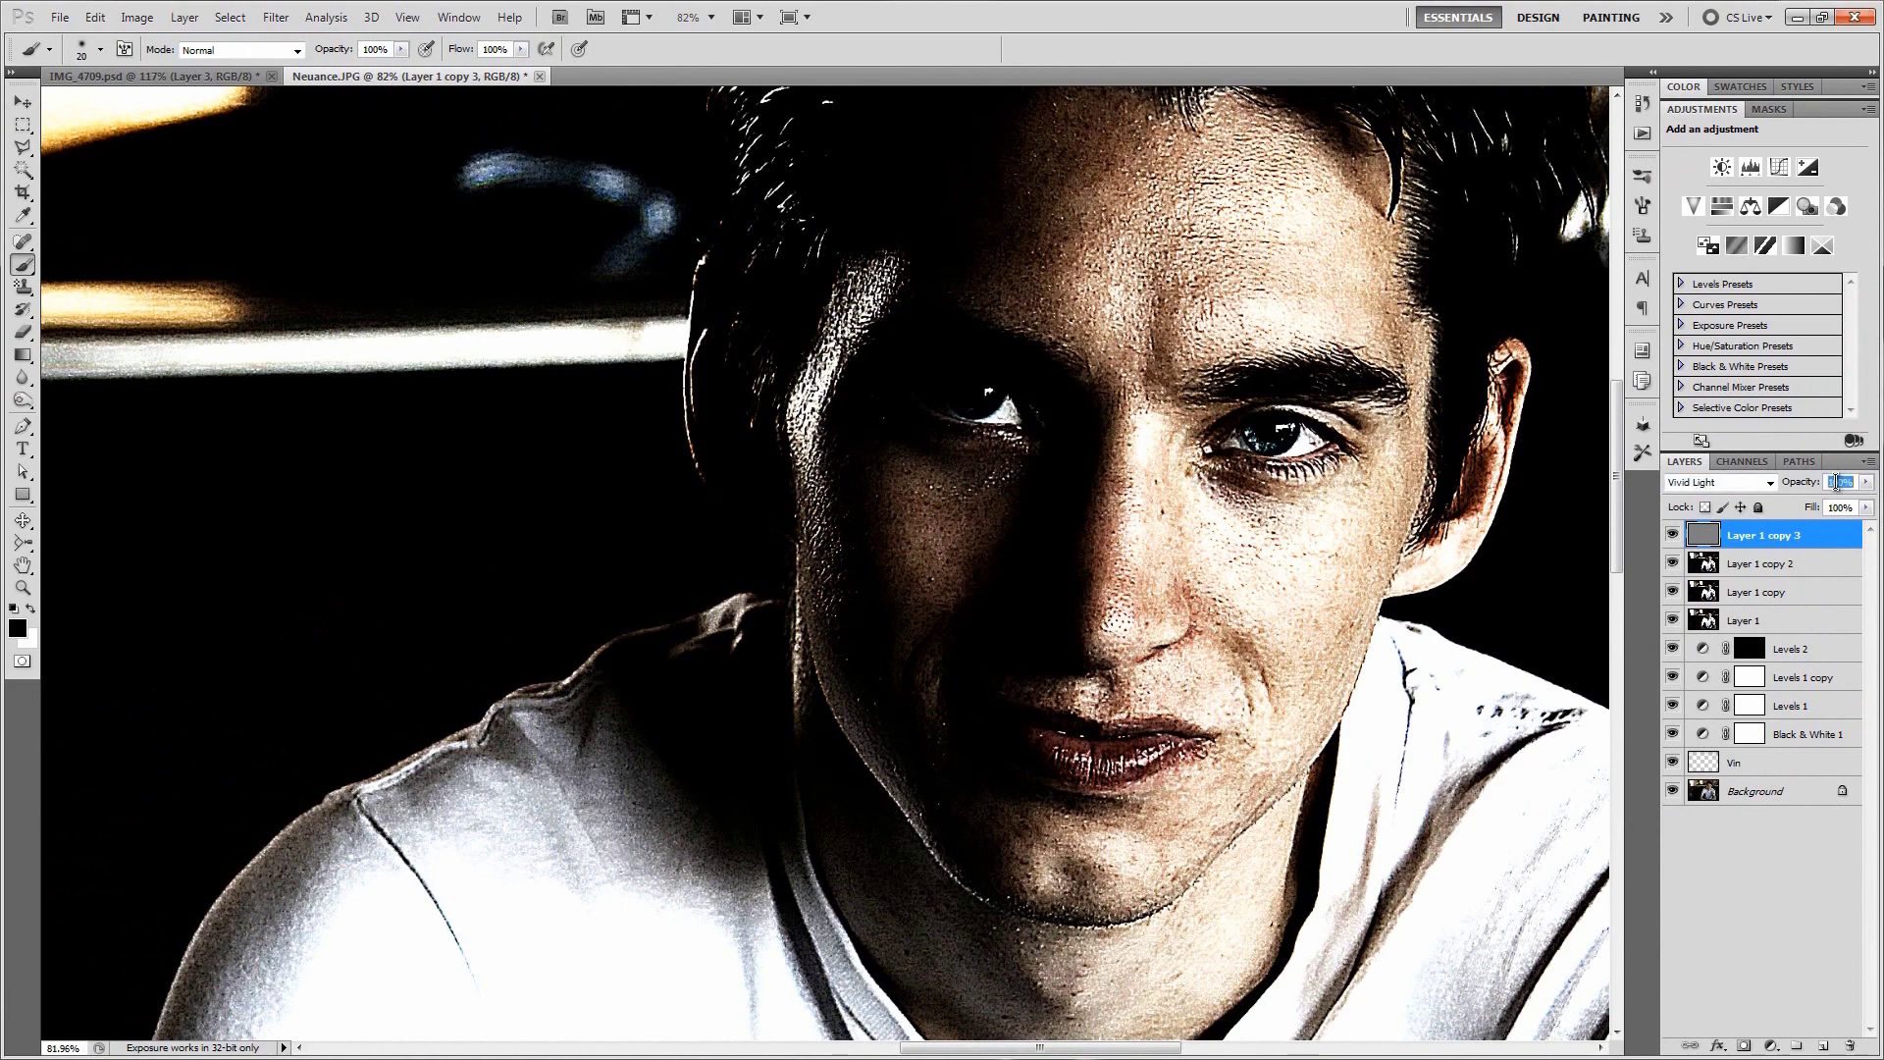
type("60")
- Stamp all visible layers into a merged layer on top and duplicate that layer into a new document
key("ctrl+shift+alt+e")
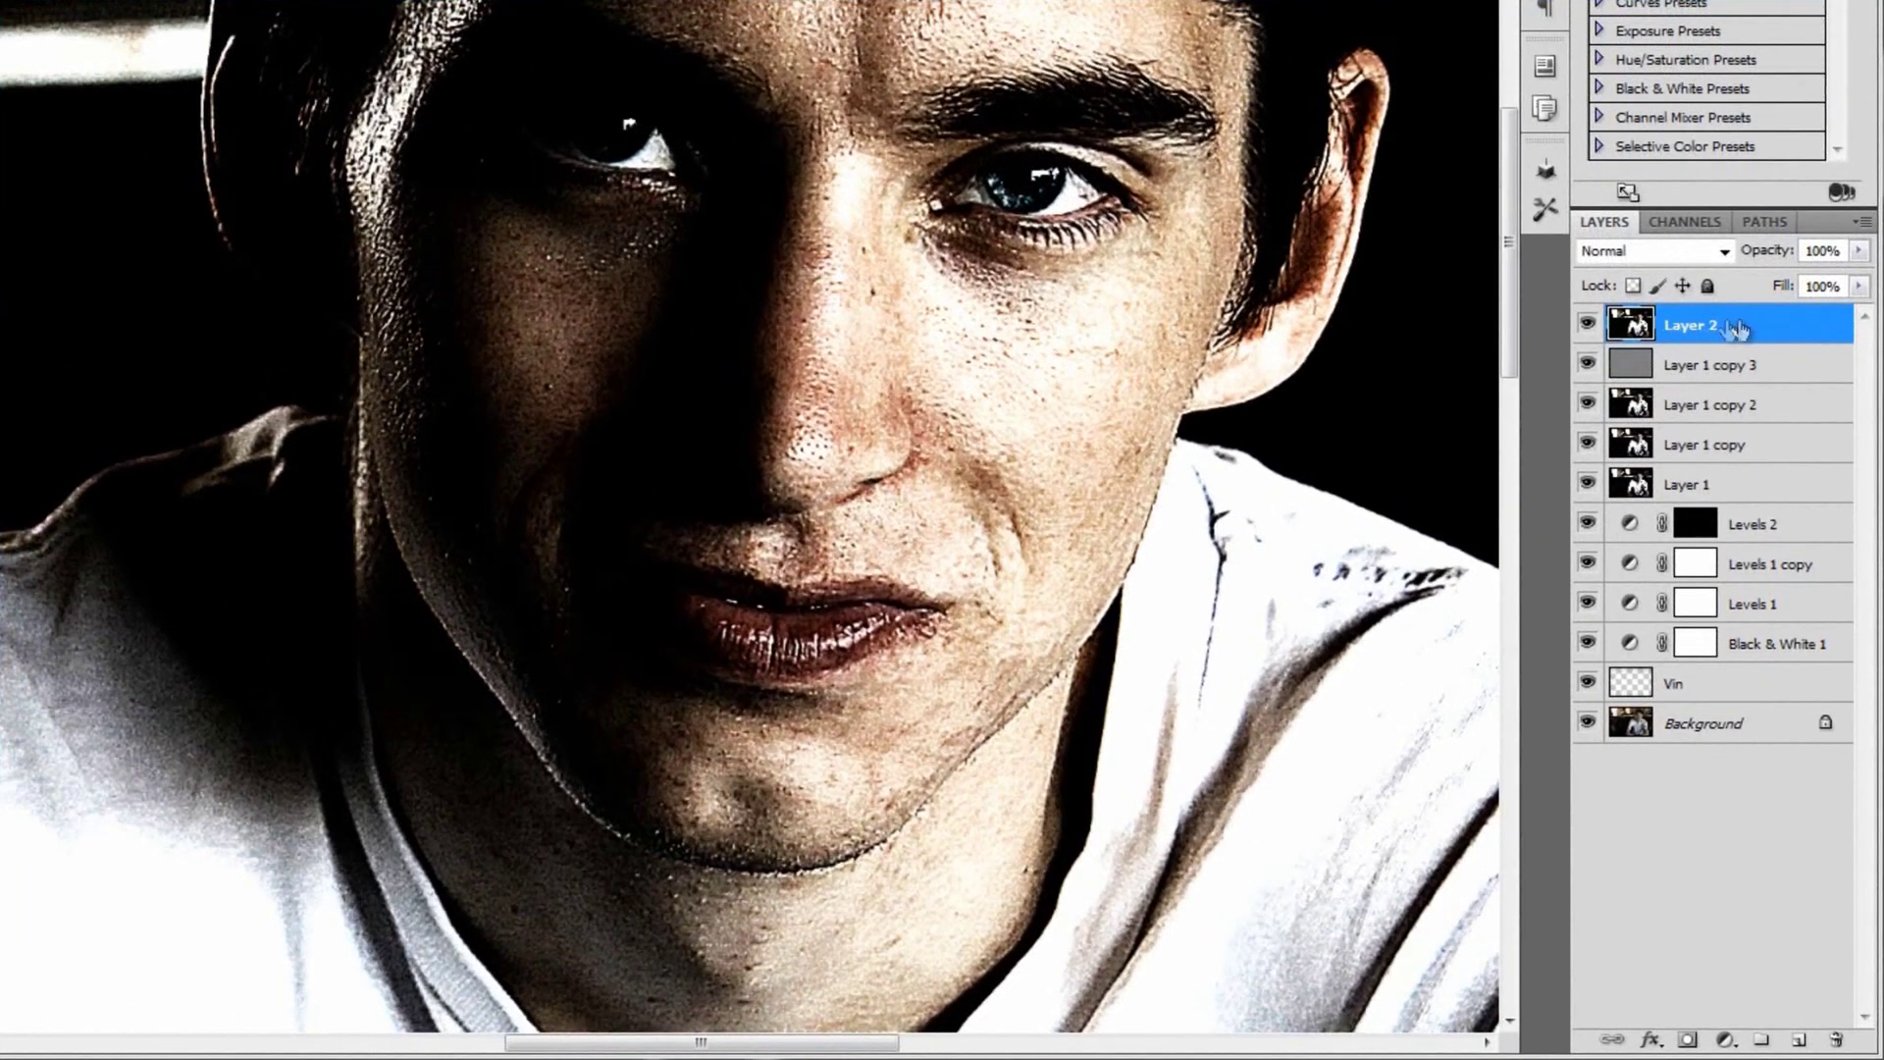
right_click(1735, 327)
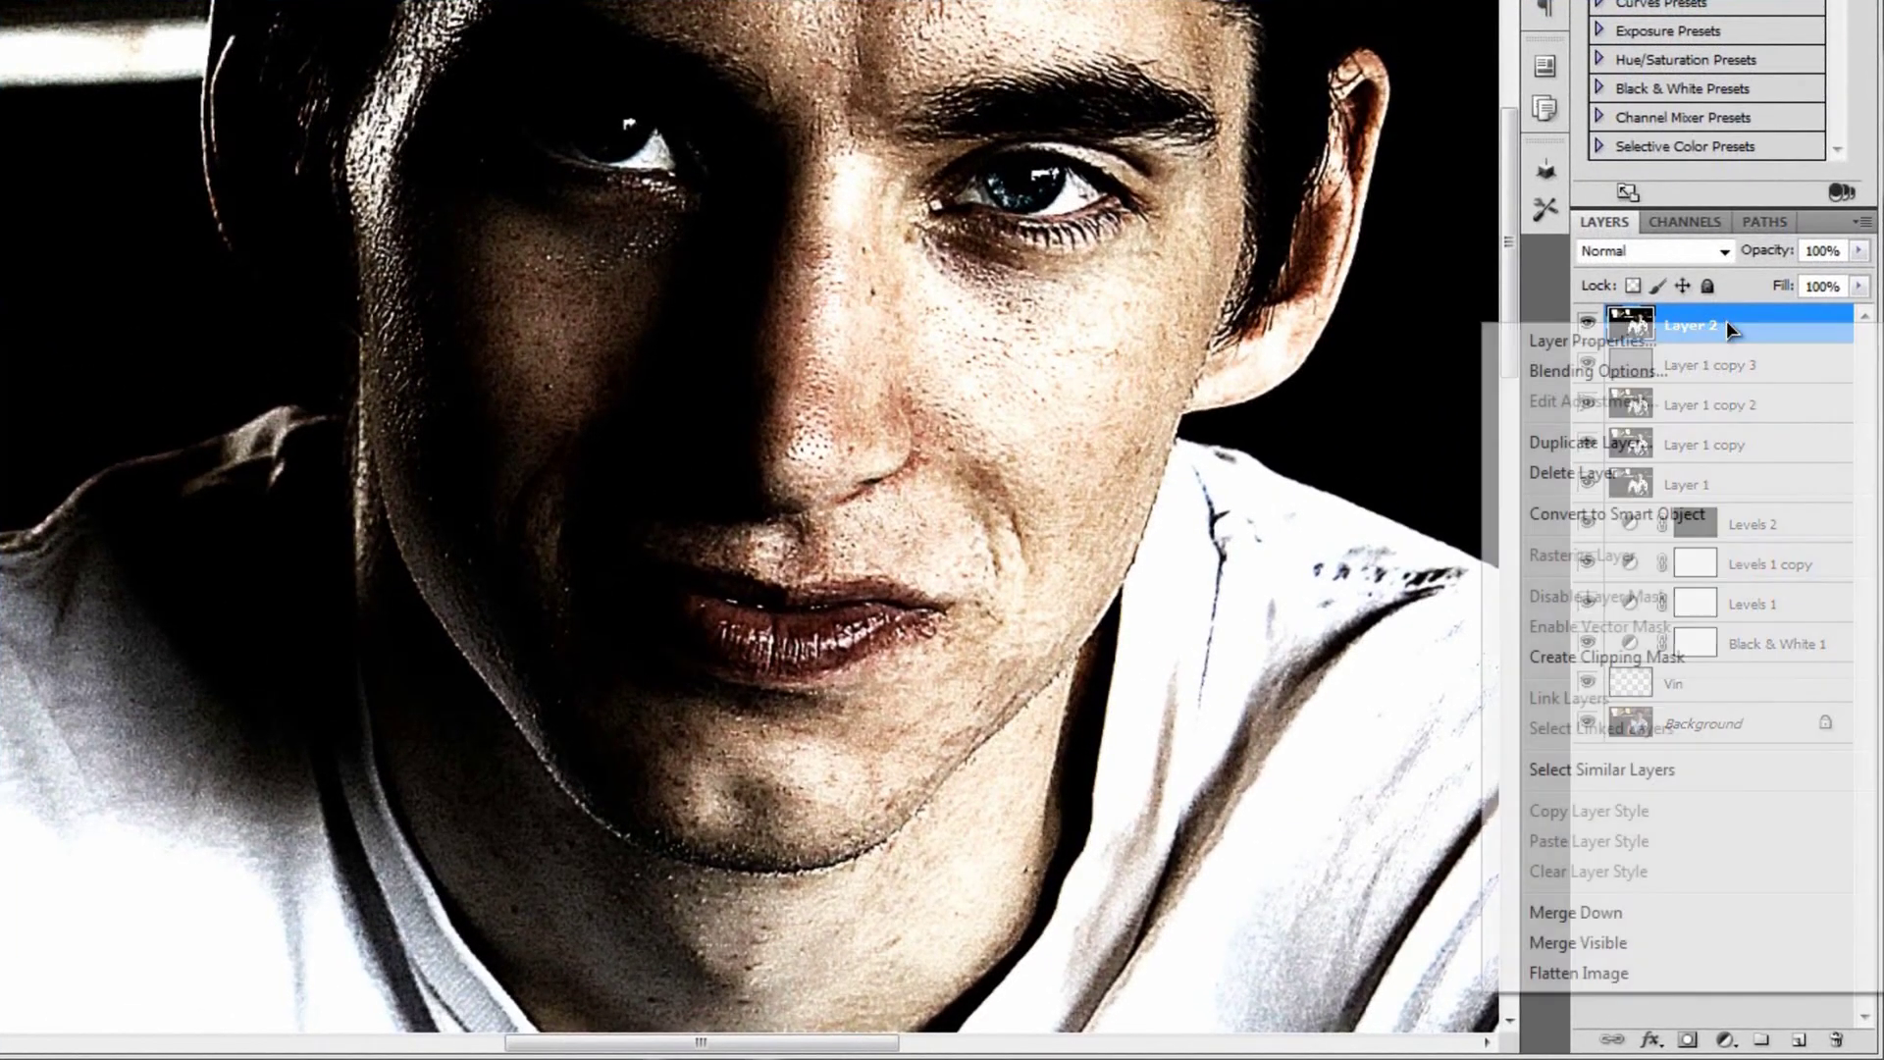
left_click(1623, 441)
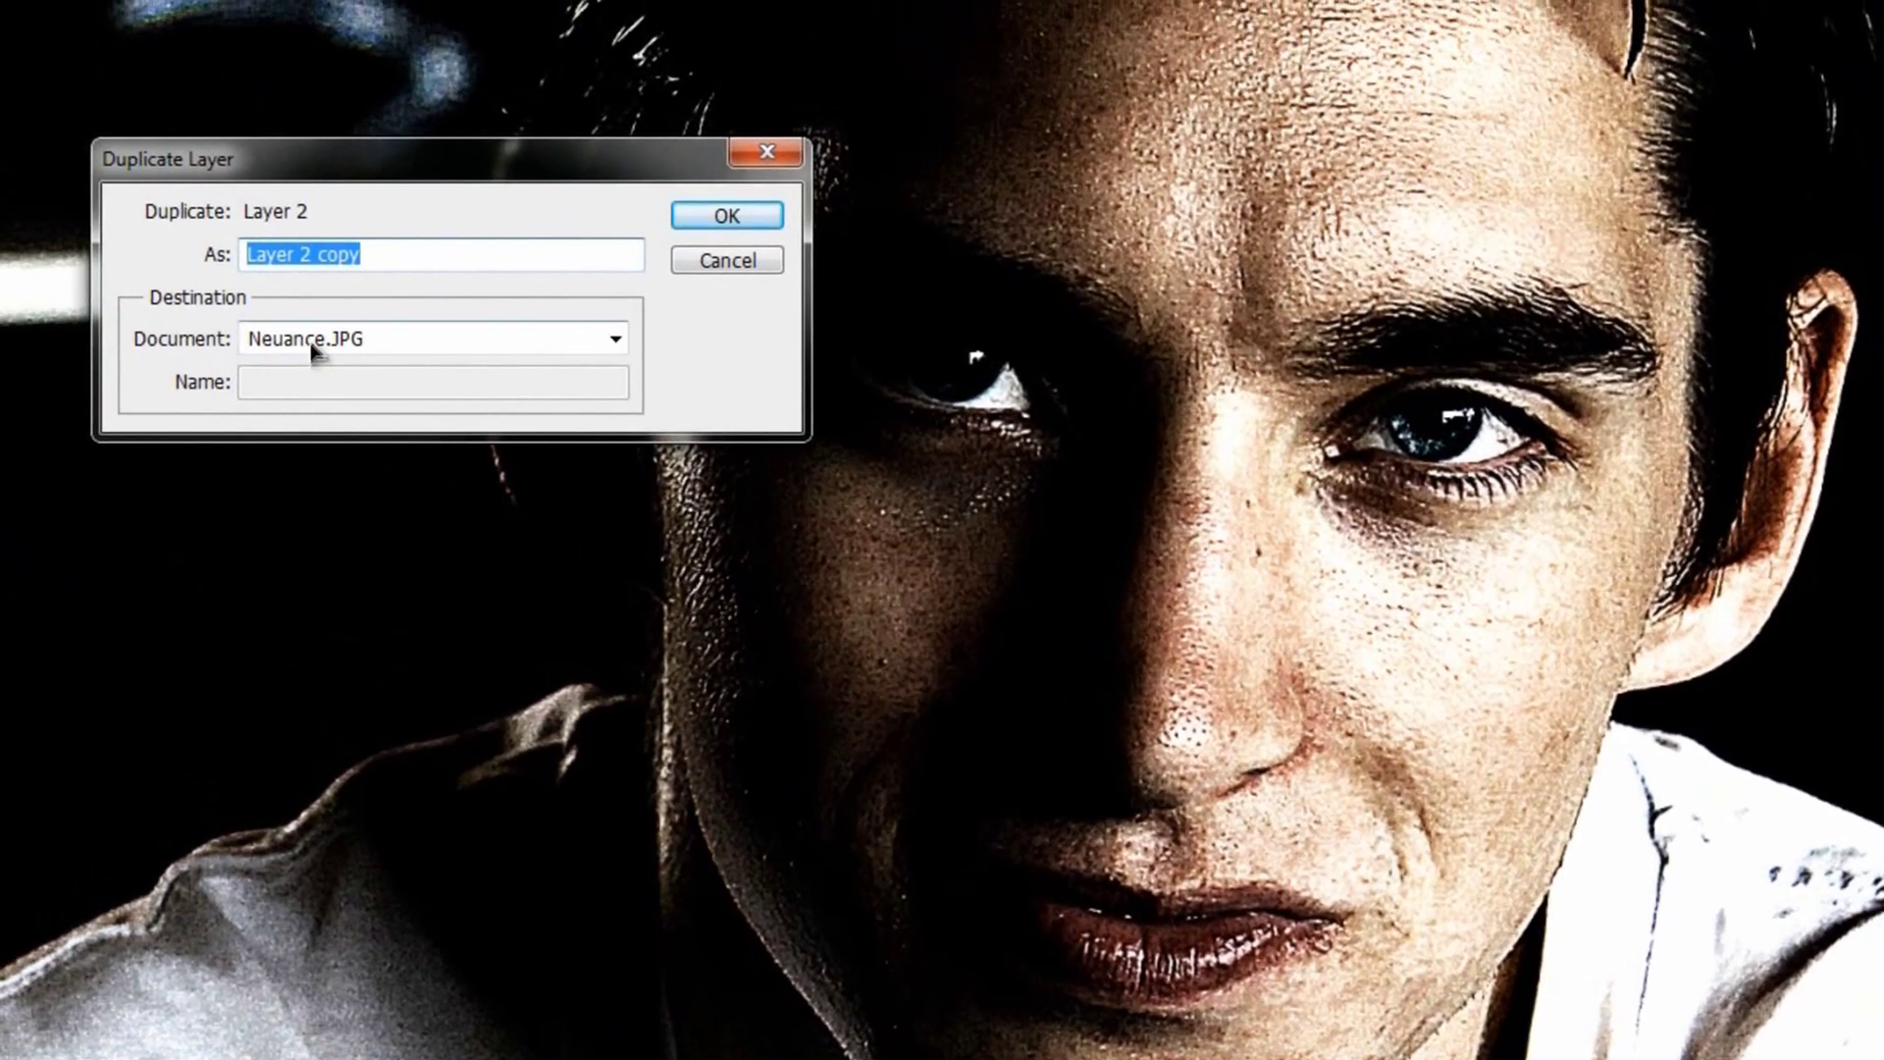
left_click(314, 343)
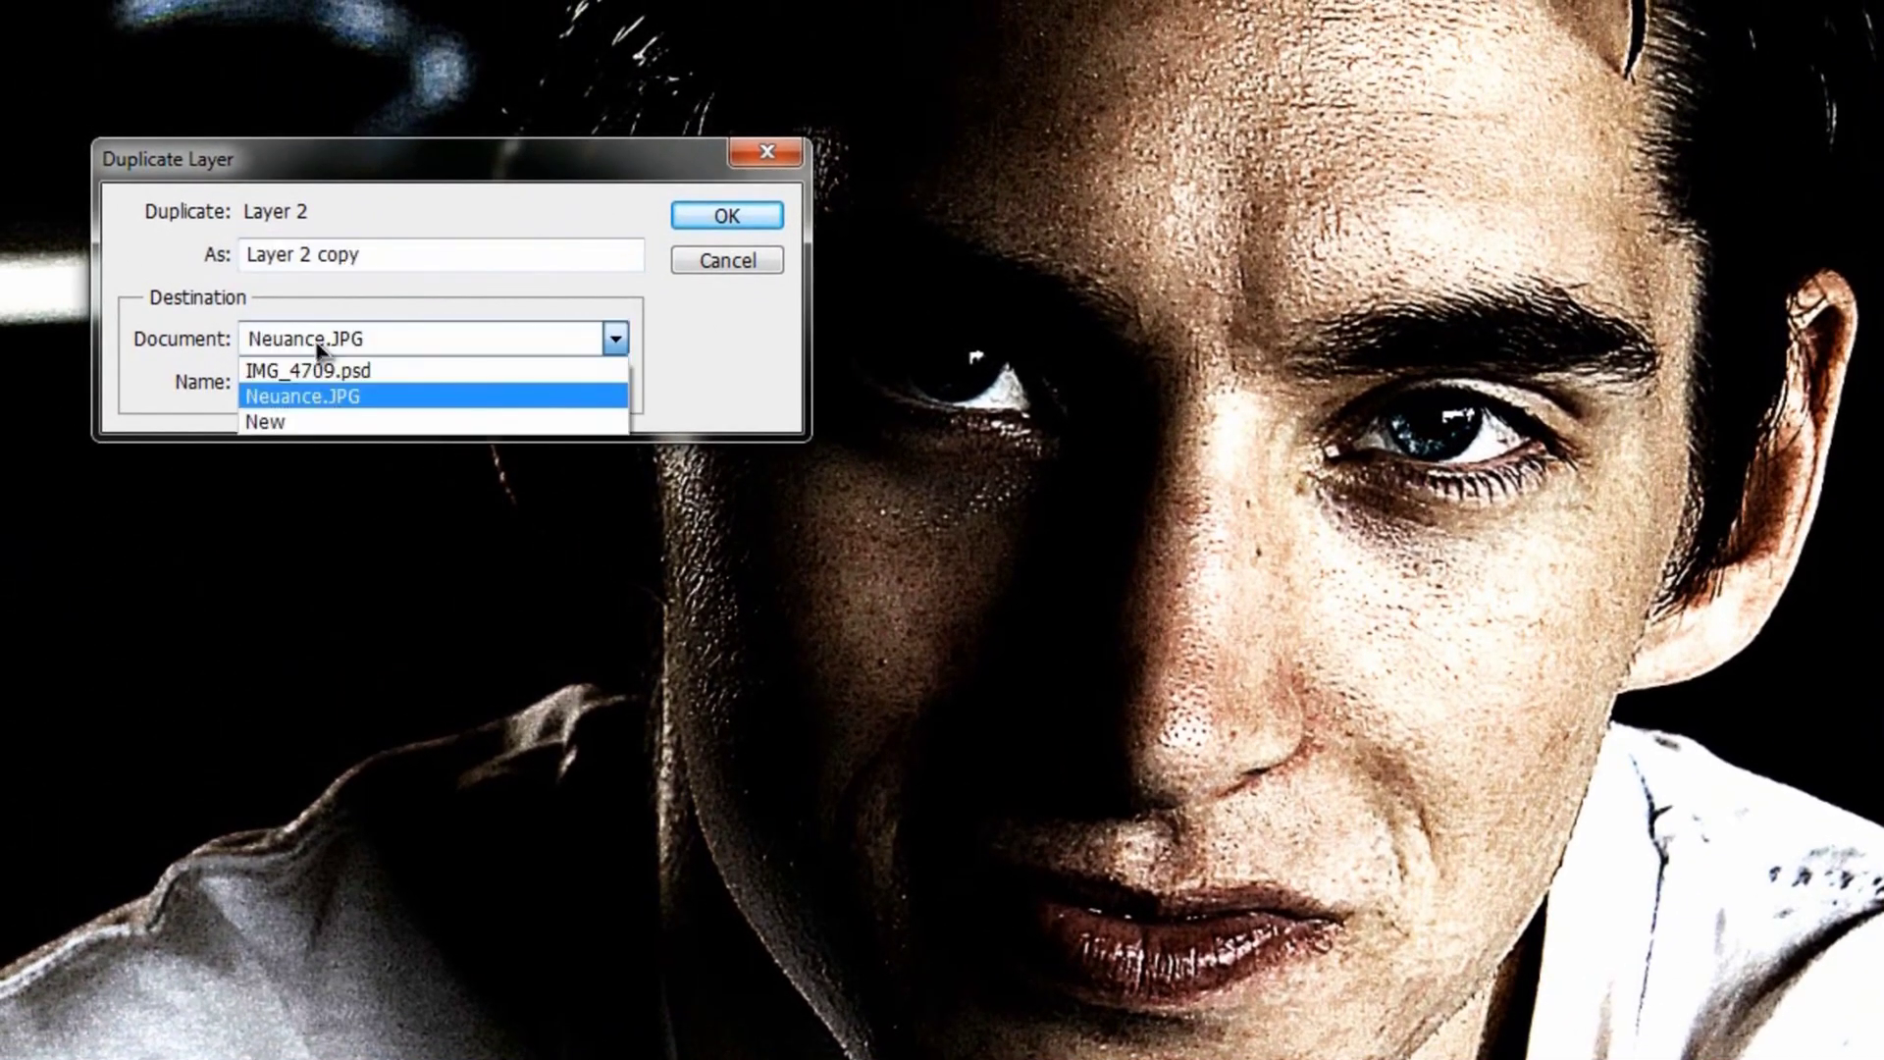
left_click(304, 421)
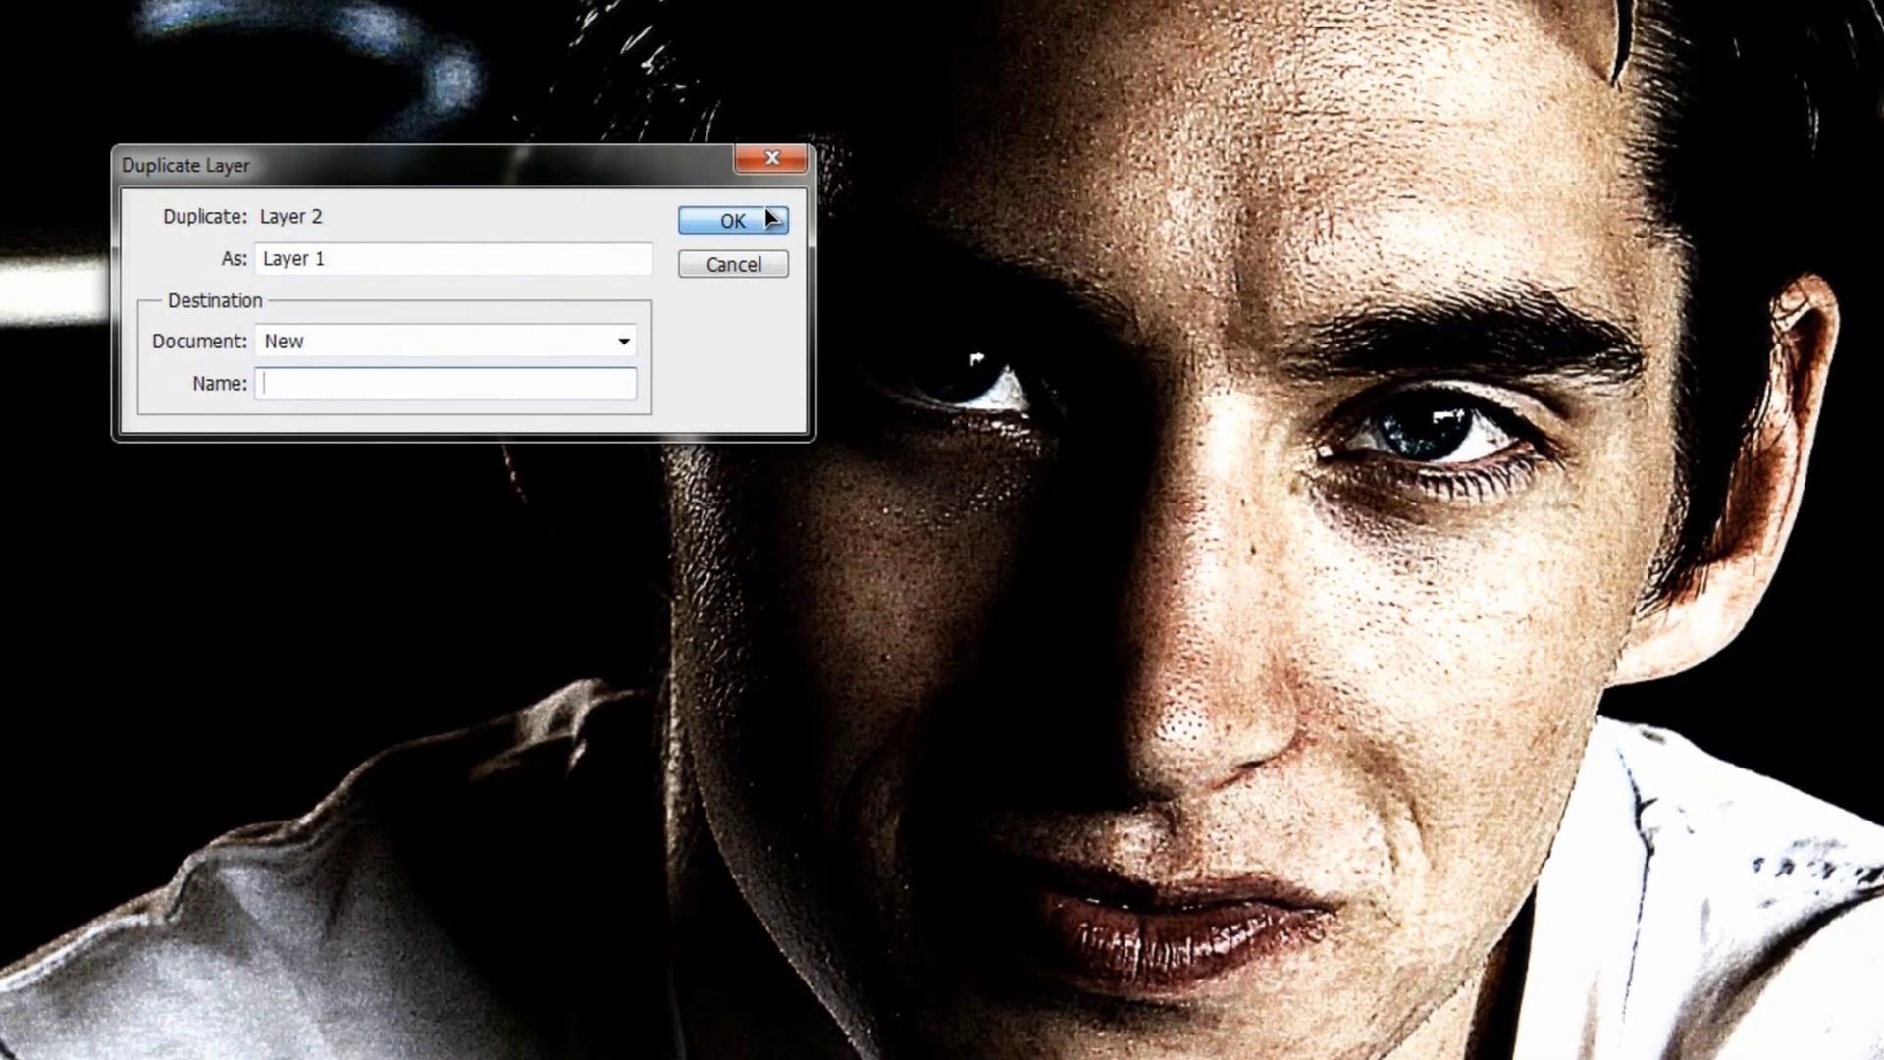
left_click(769, 216)
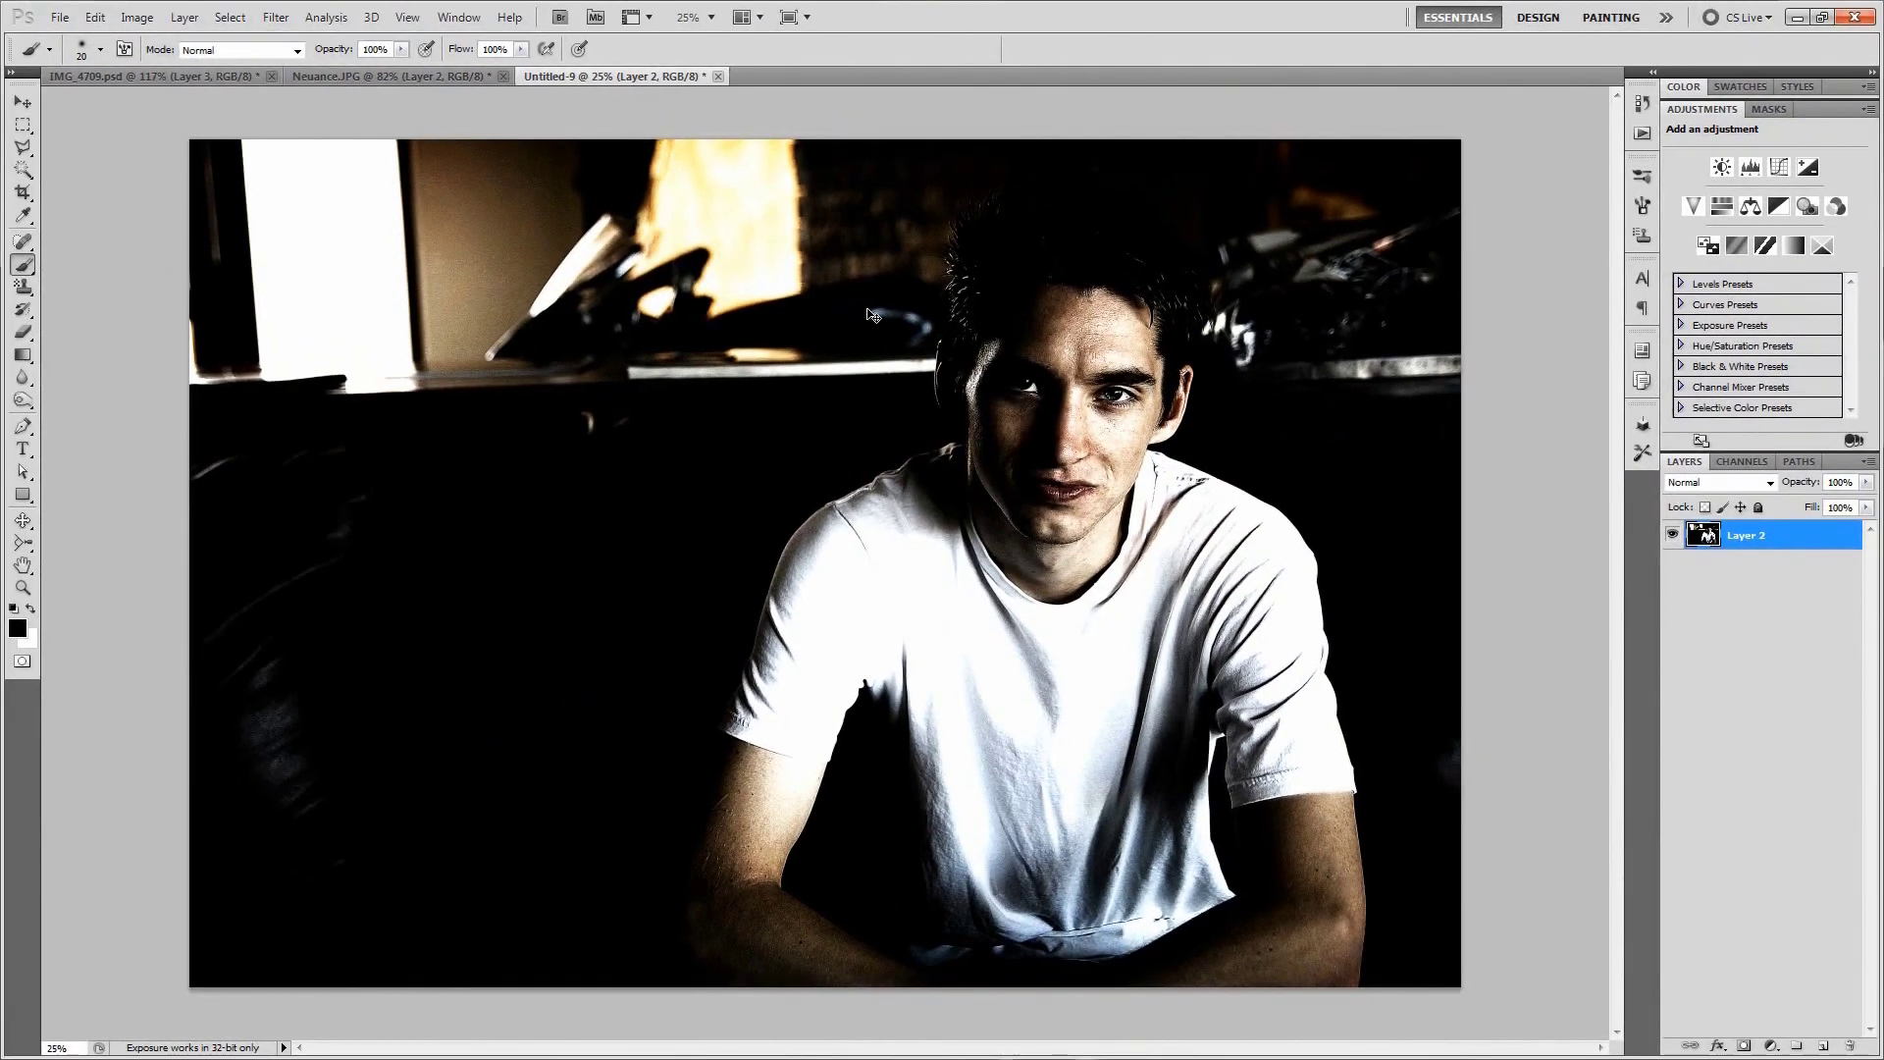
- Start HDR Toning on the new document, accept flattening it, and choose the Monochromatic artistic preset
scroll(872, 314, "up", 1)
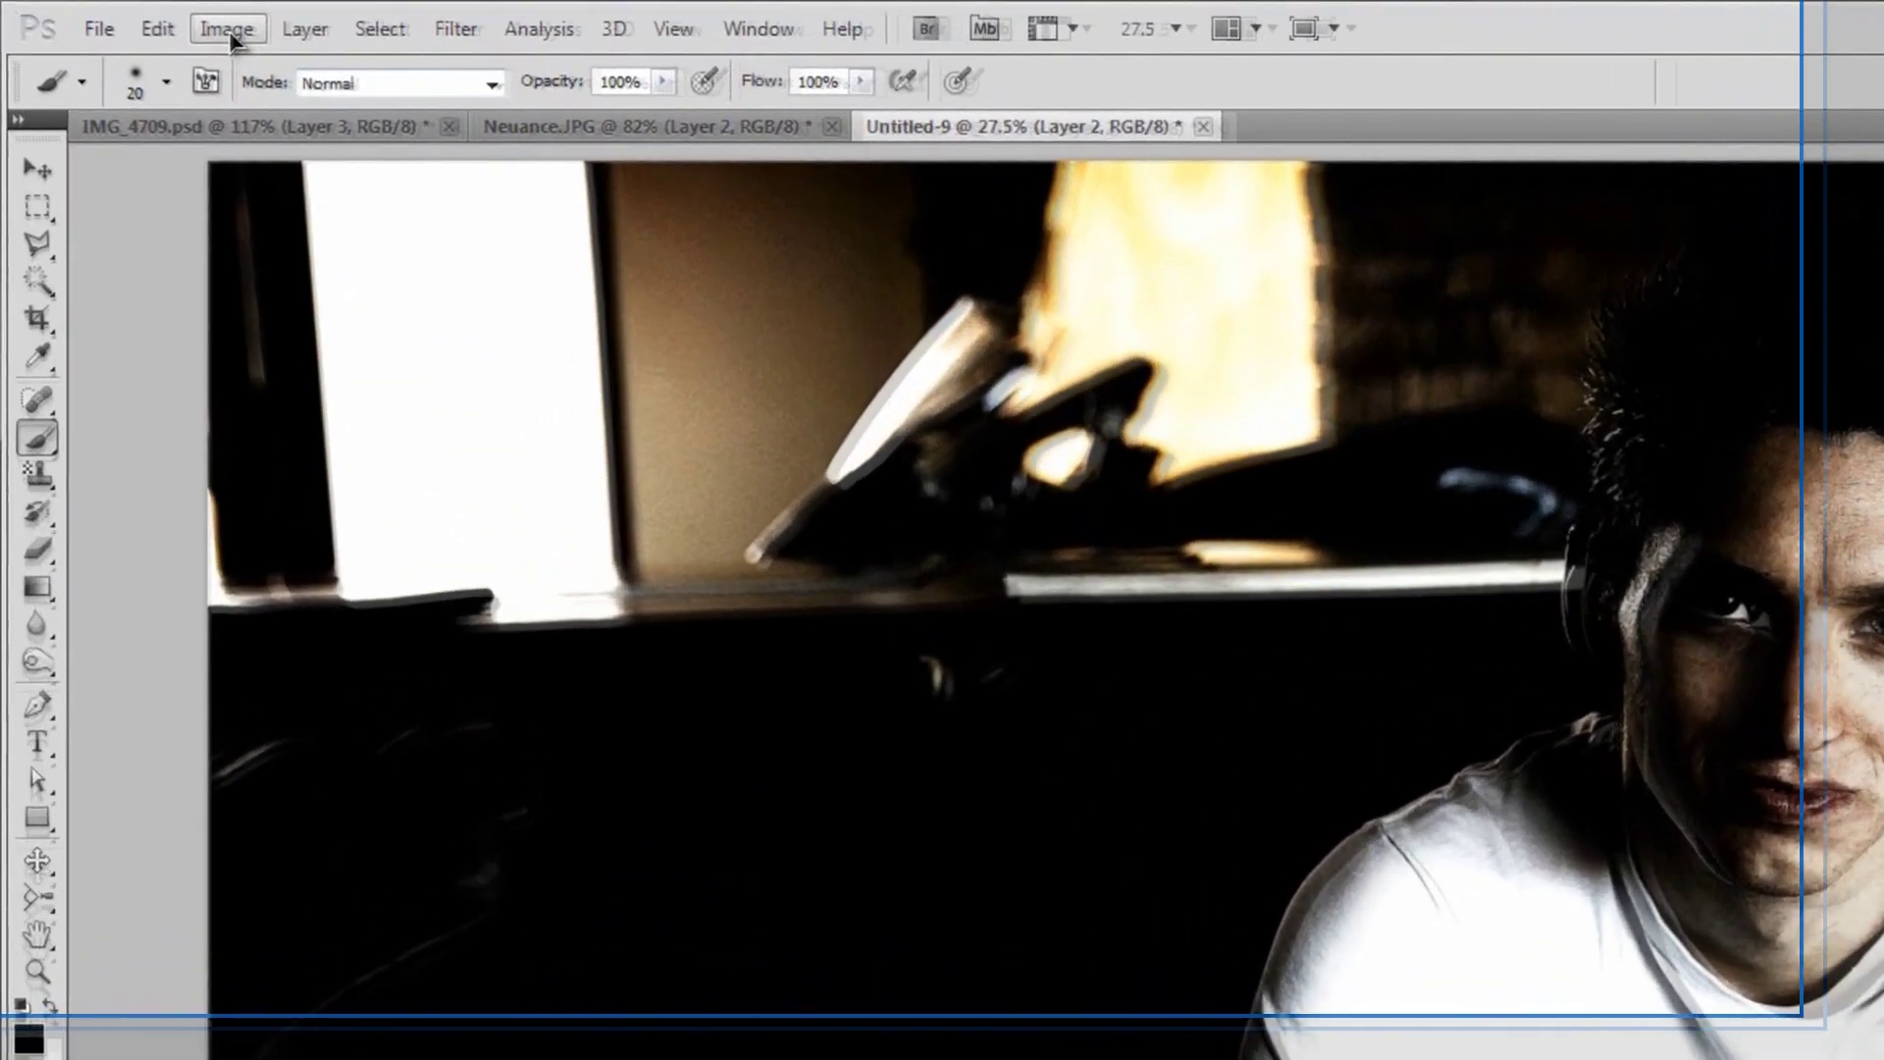
left_click(136, 16)
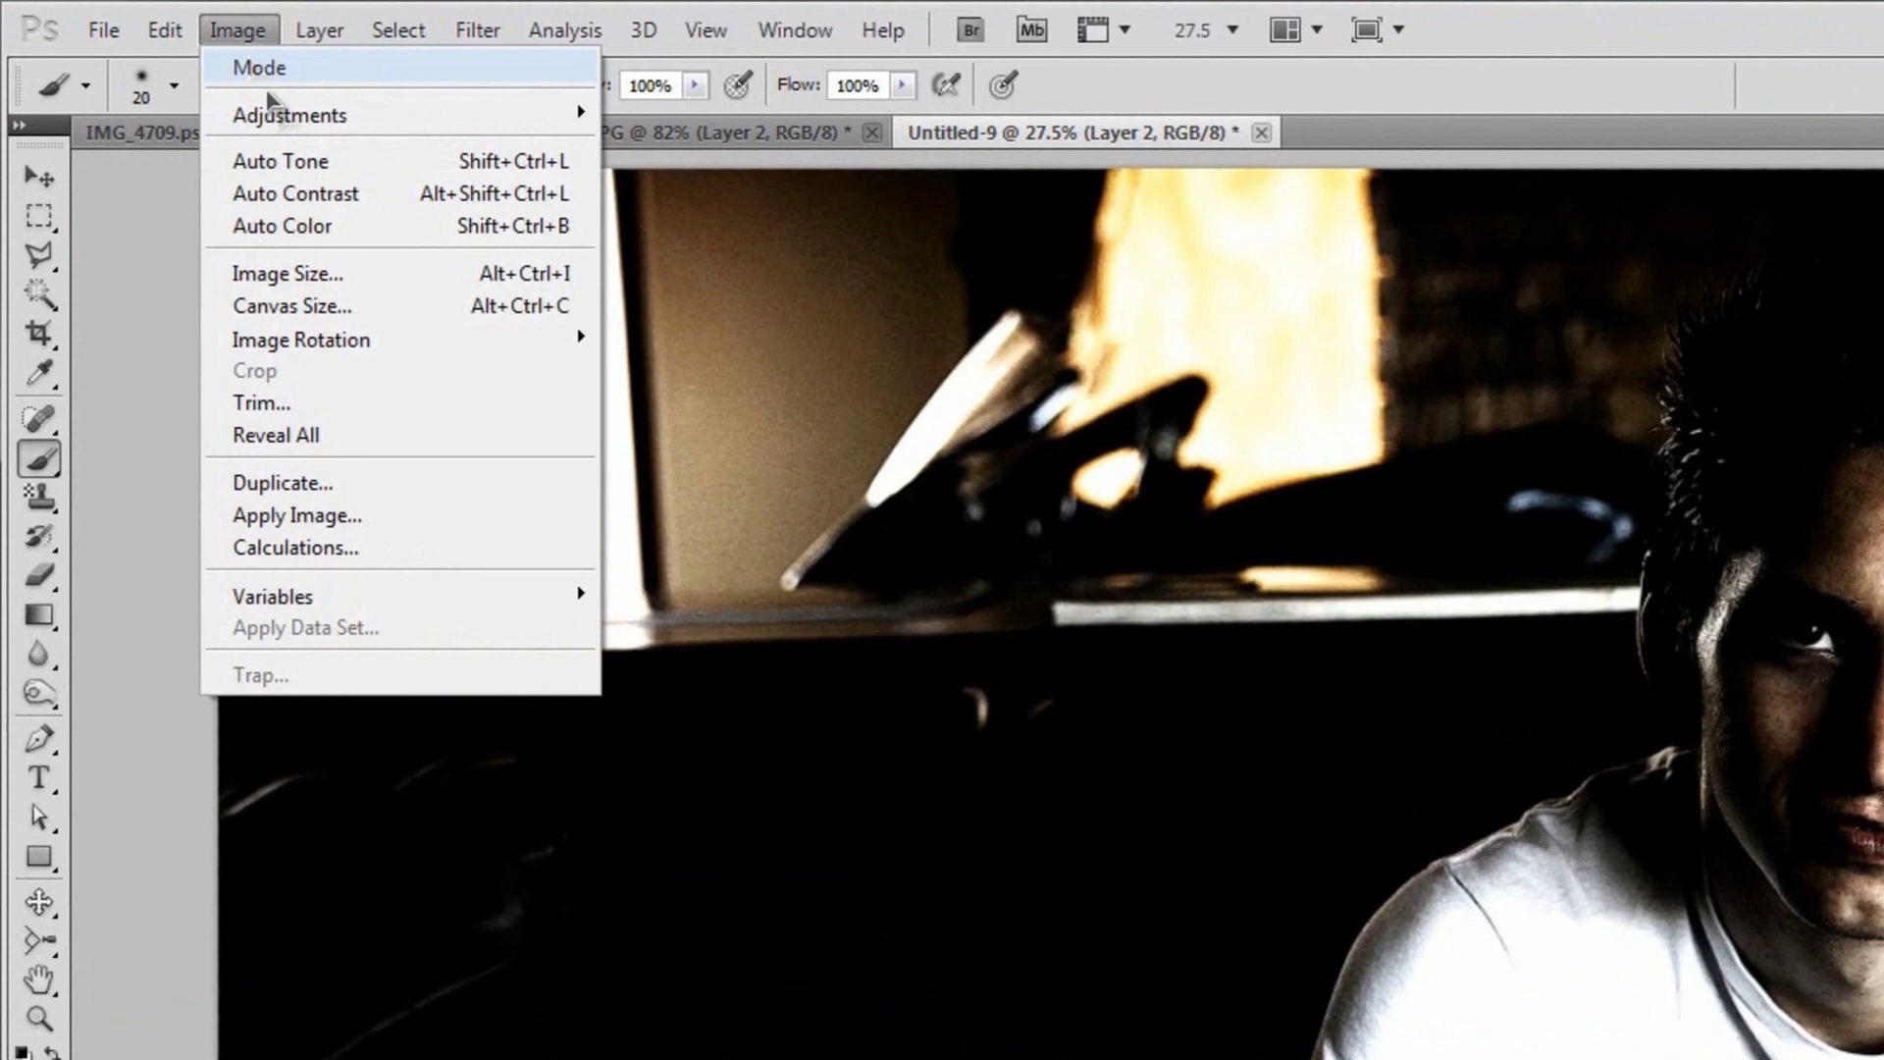
mouse_move(284, 115)
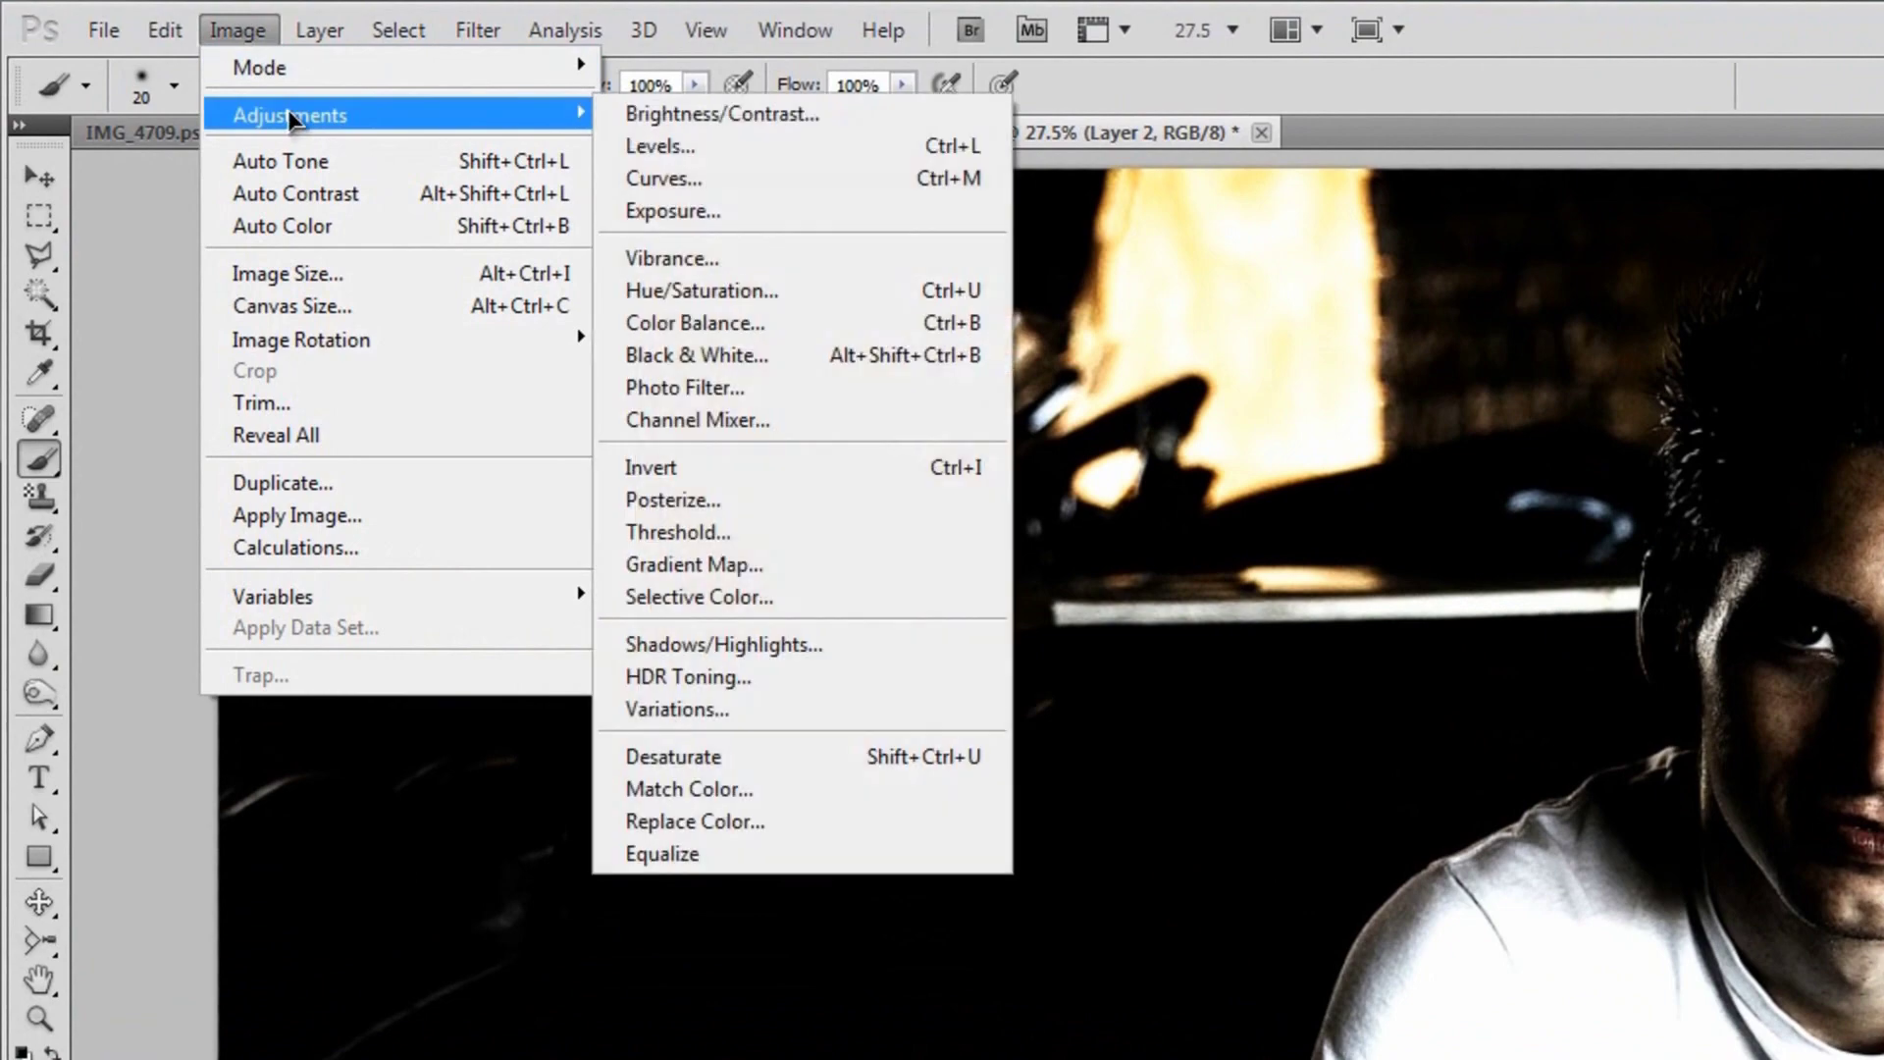
left_click(727, 679)
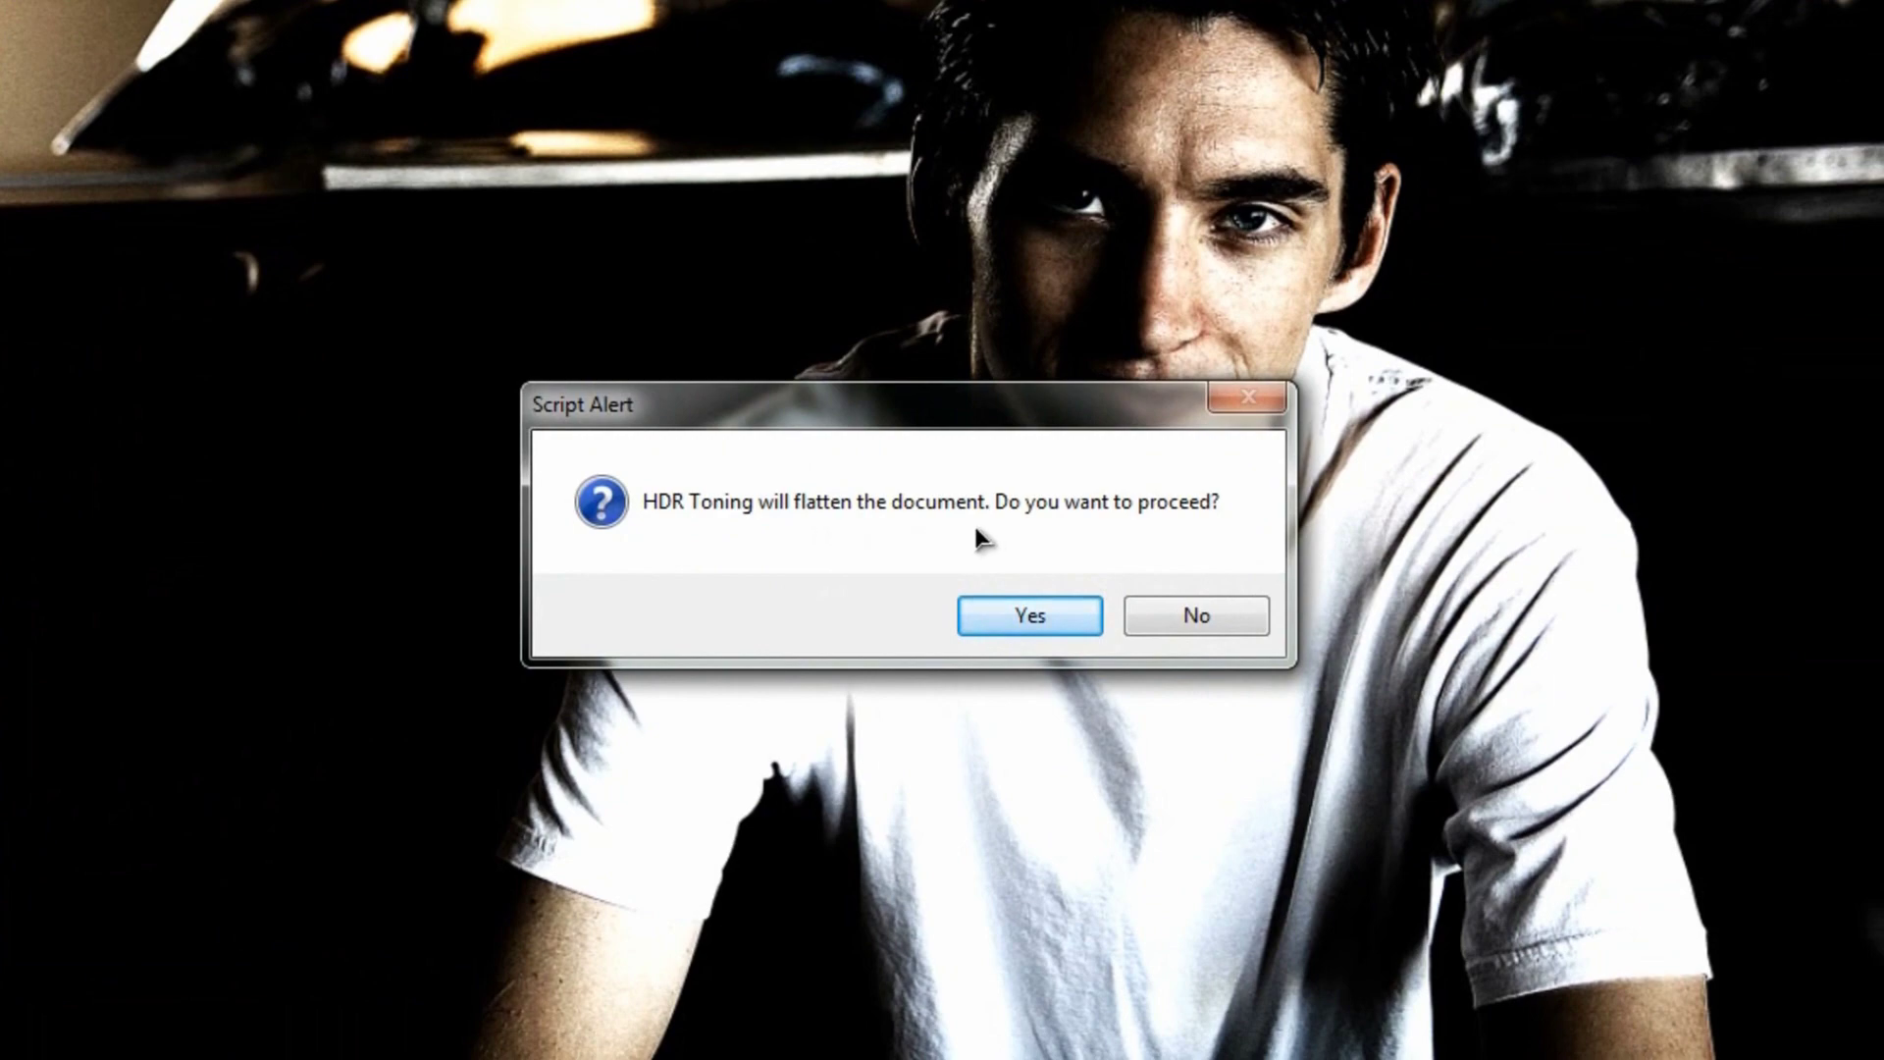
left_click(1030, 616)
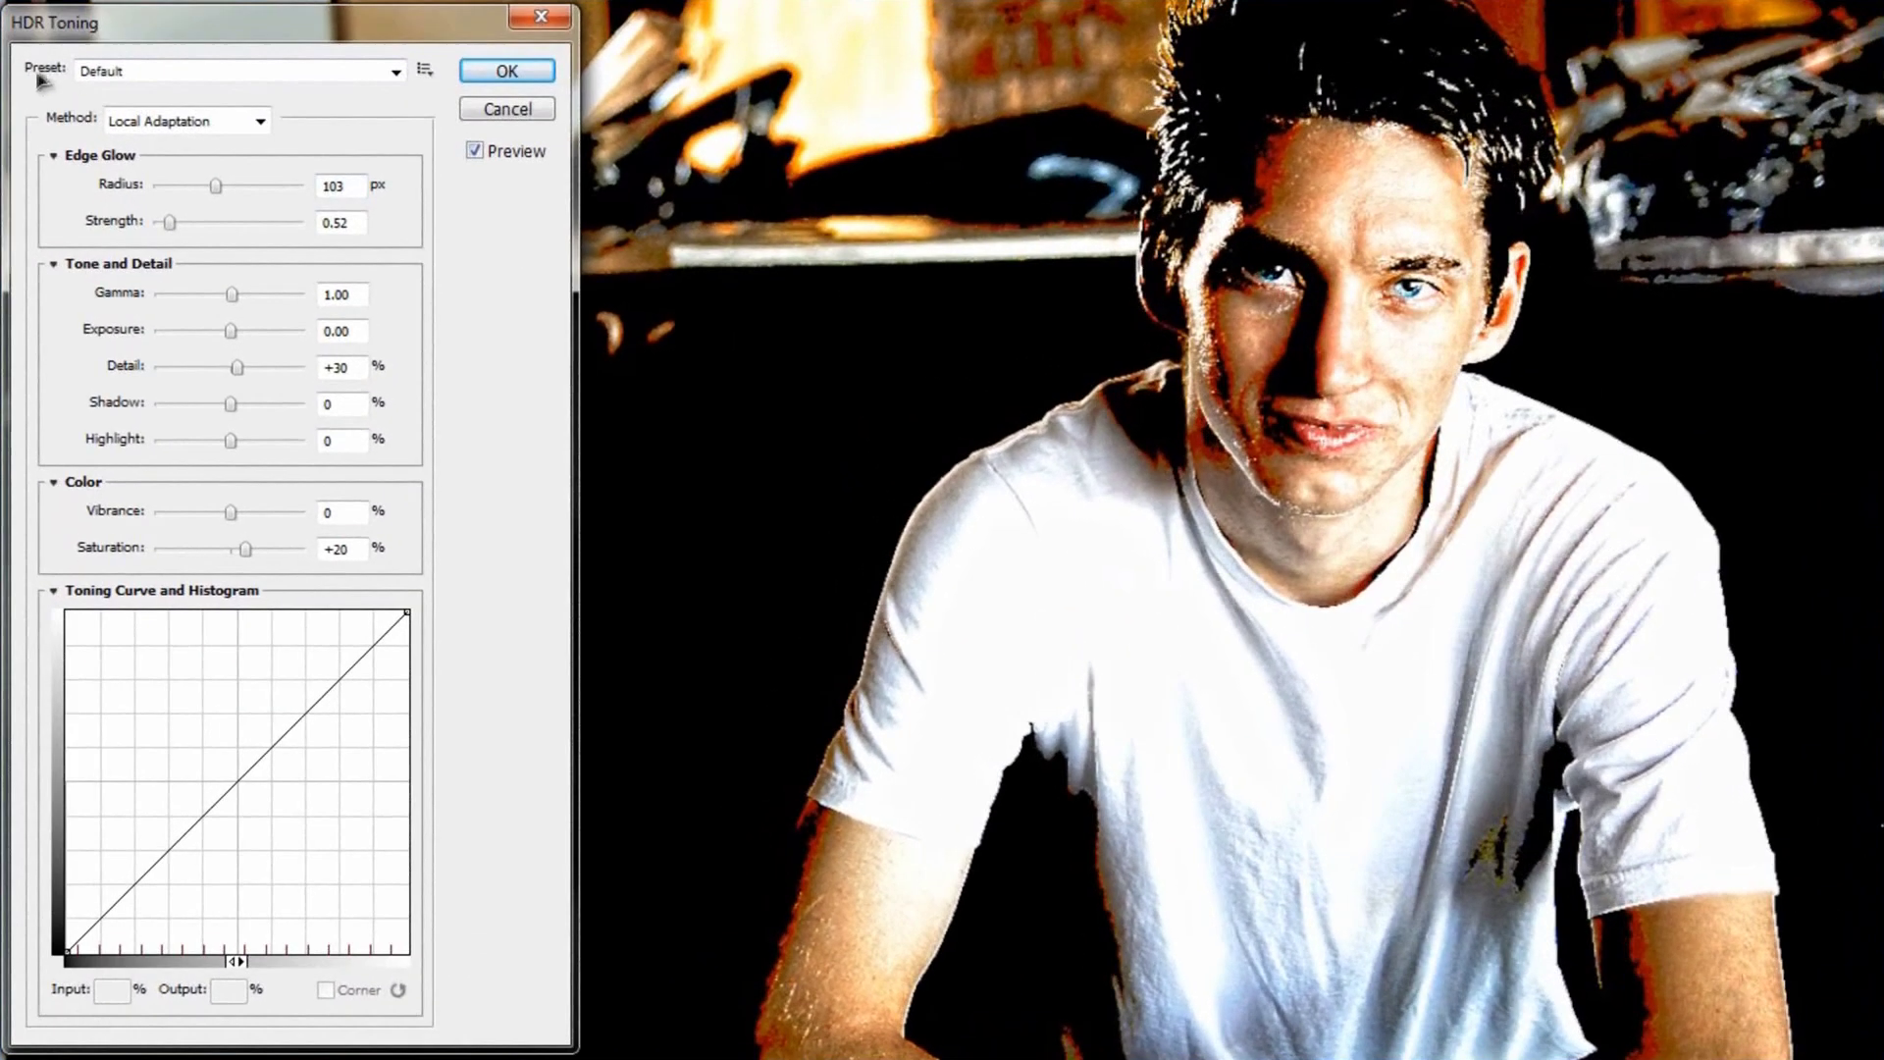
left_click(165, 79)
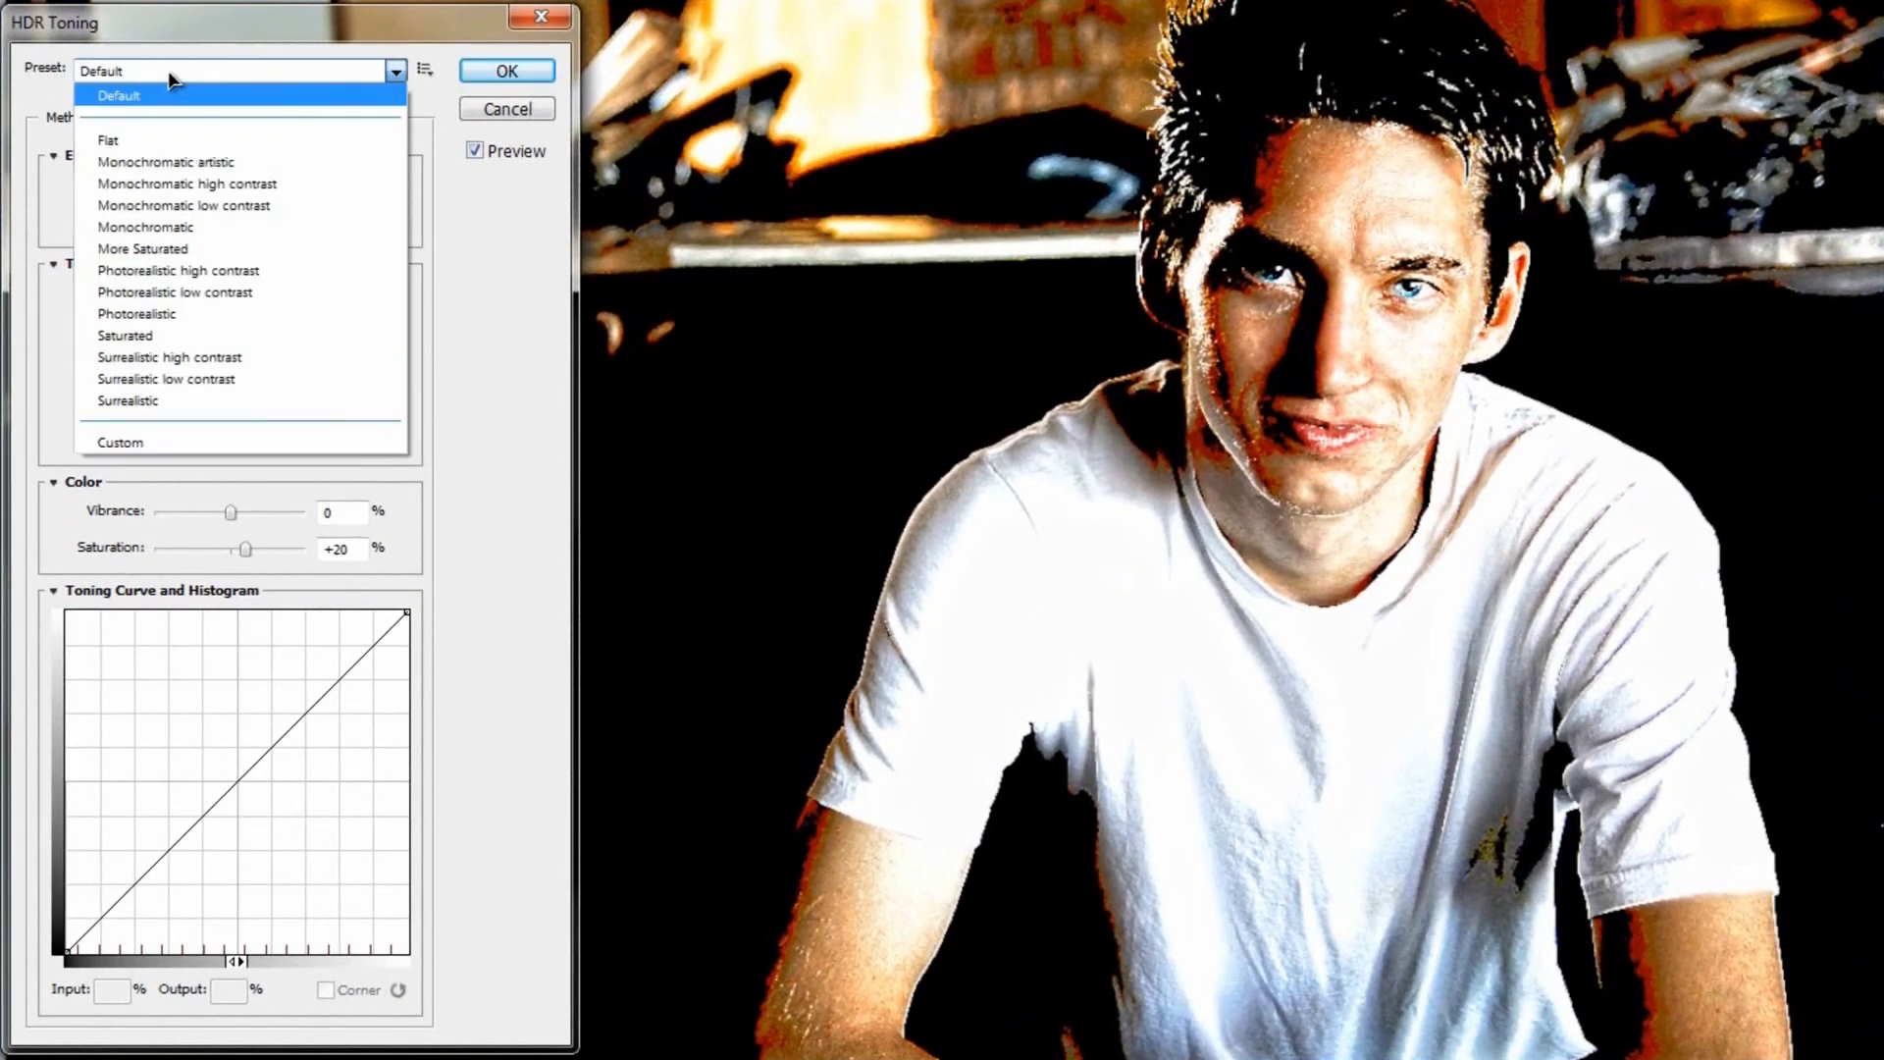
left_click(280, 162)
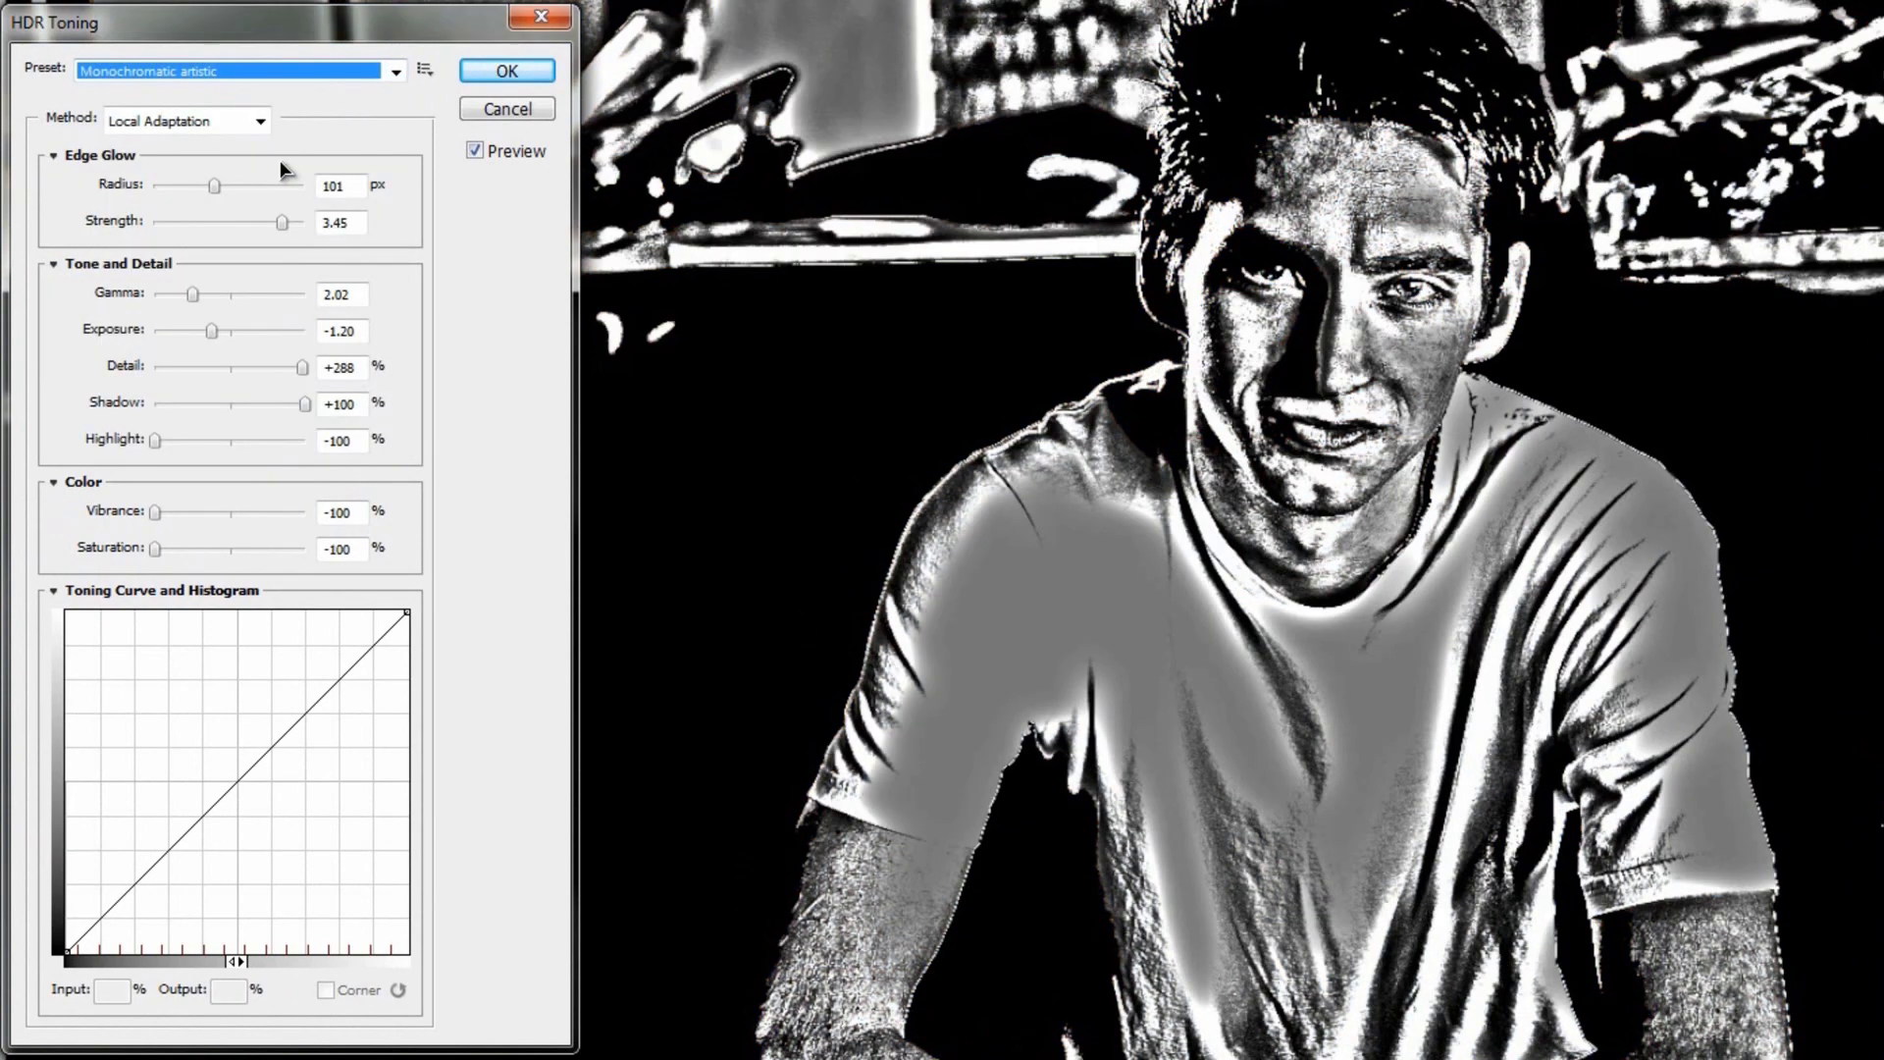
- Bend the HDR toning curve's midpoint to input 55% and output 45%, and apply the toning
left_click(51, 589)
left_click(52, 590)
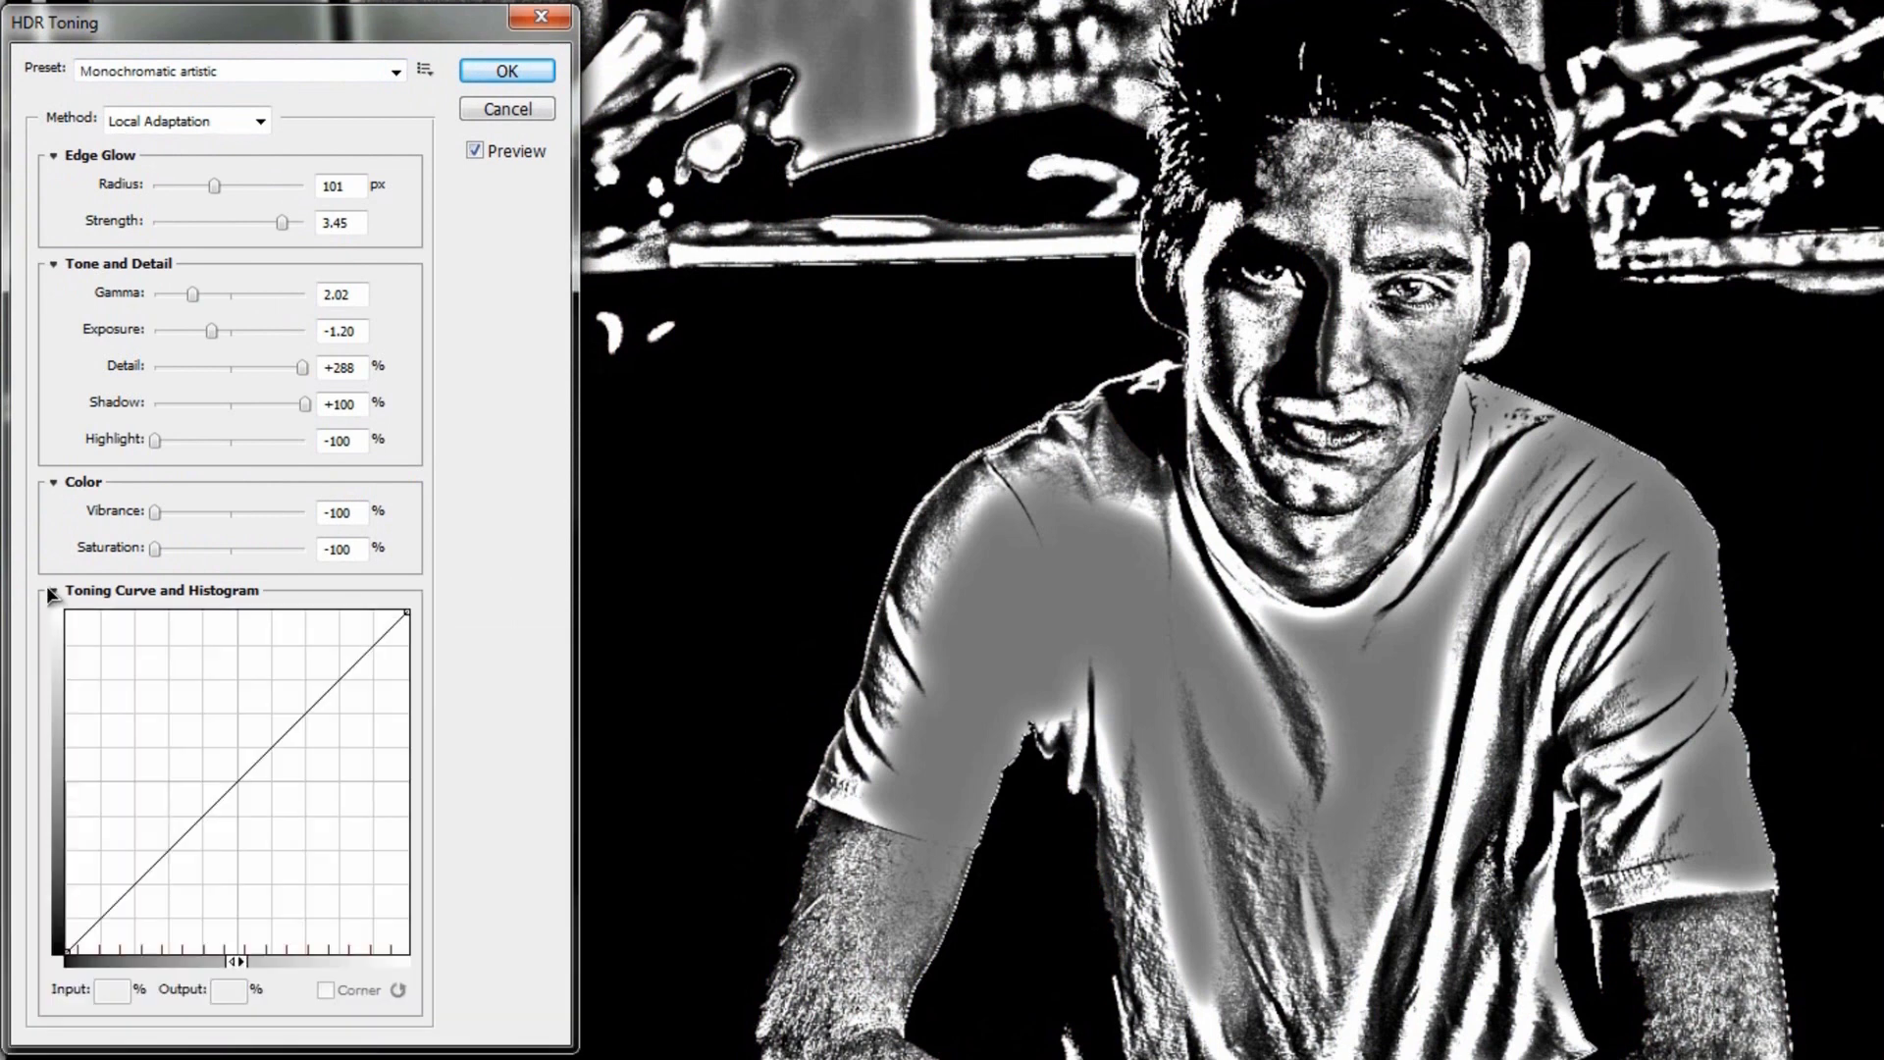
left_click_drag(236, 778, 253, 798)
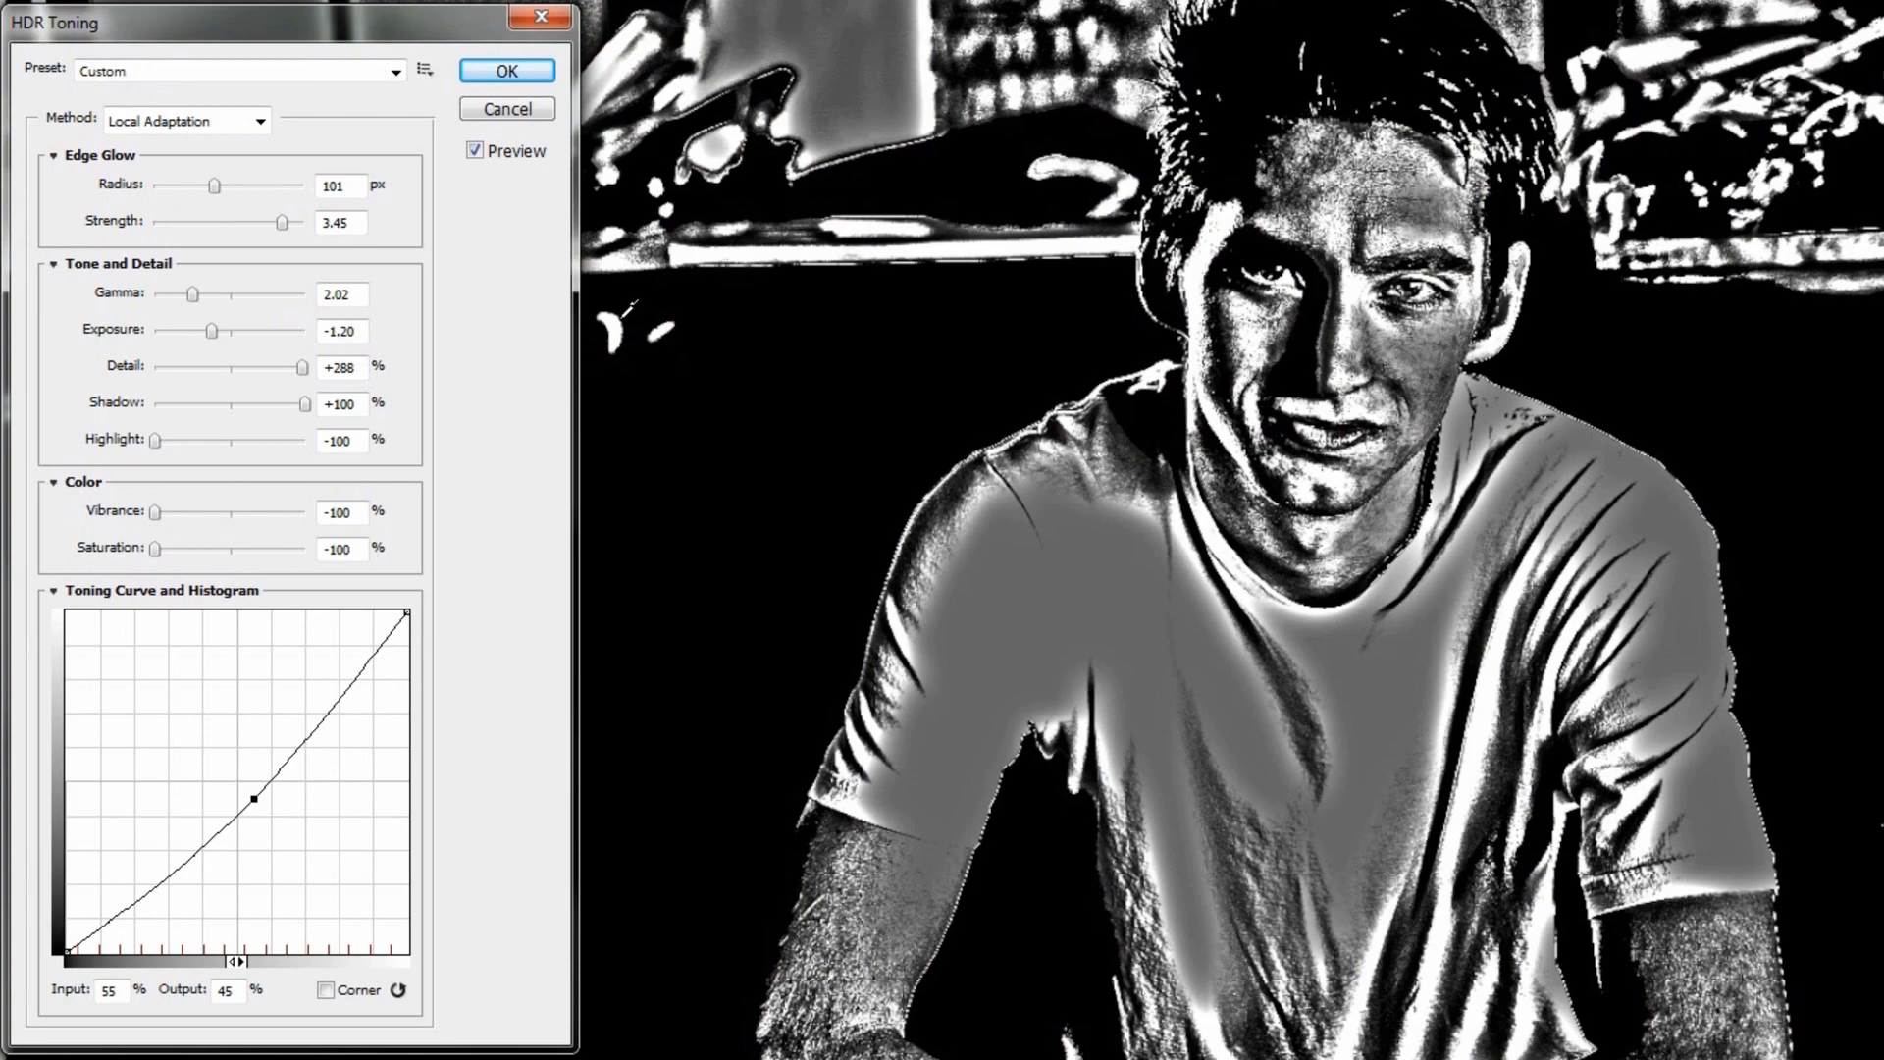
left_click(506, 71)
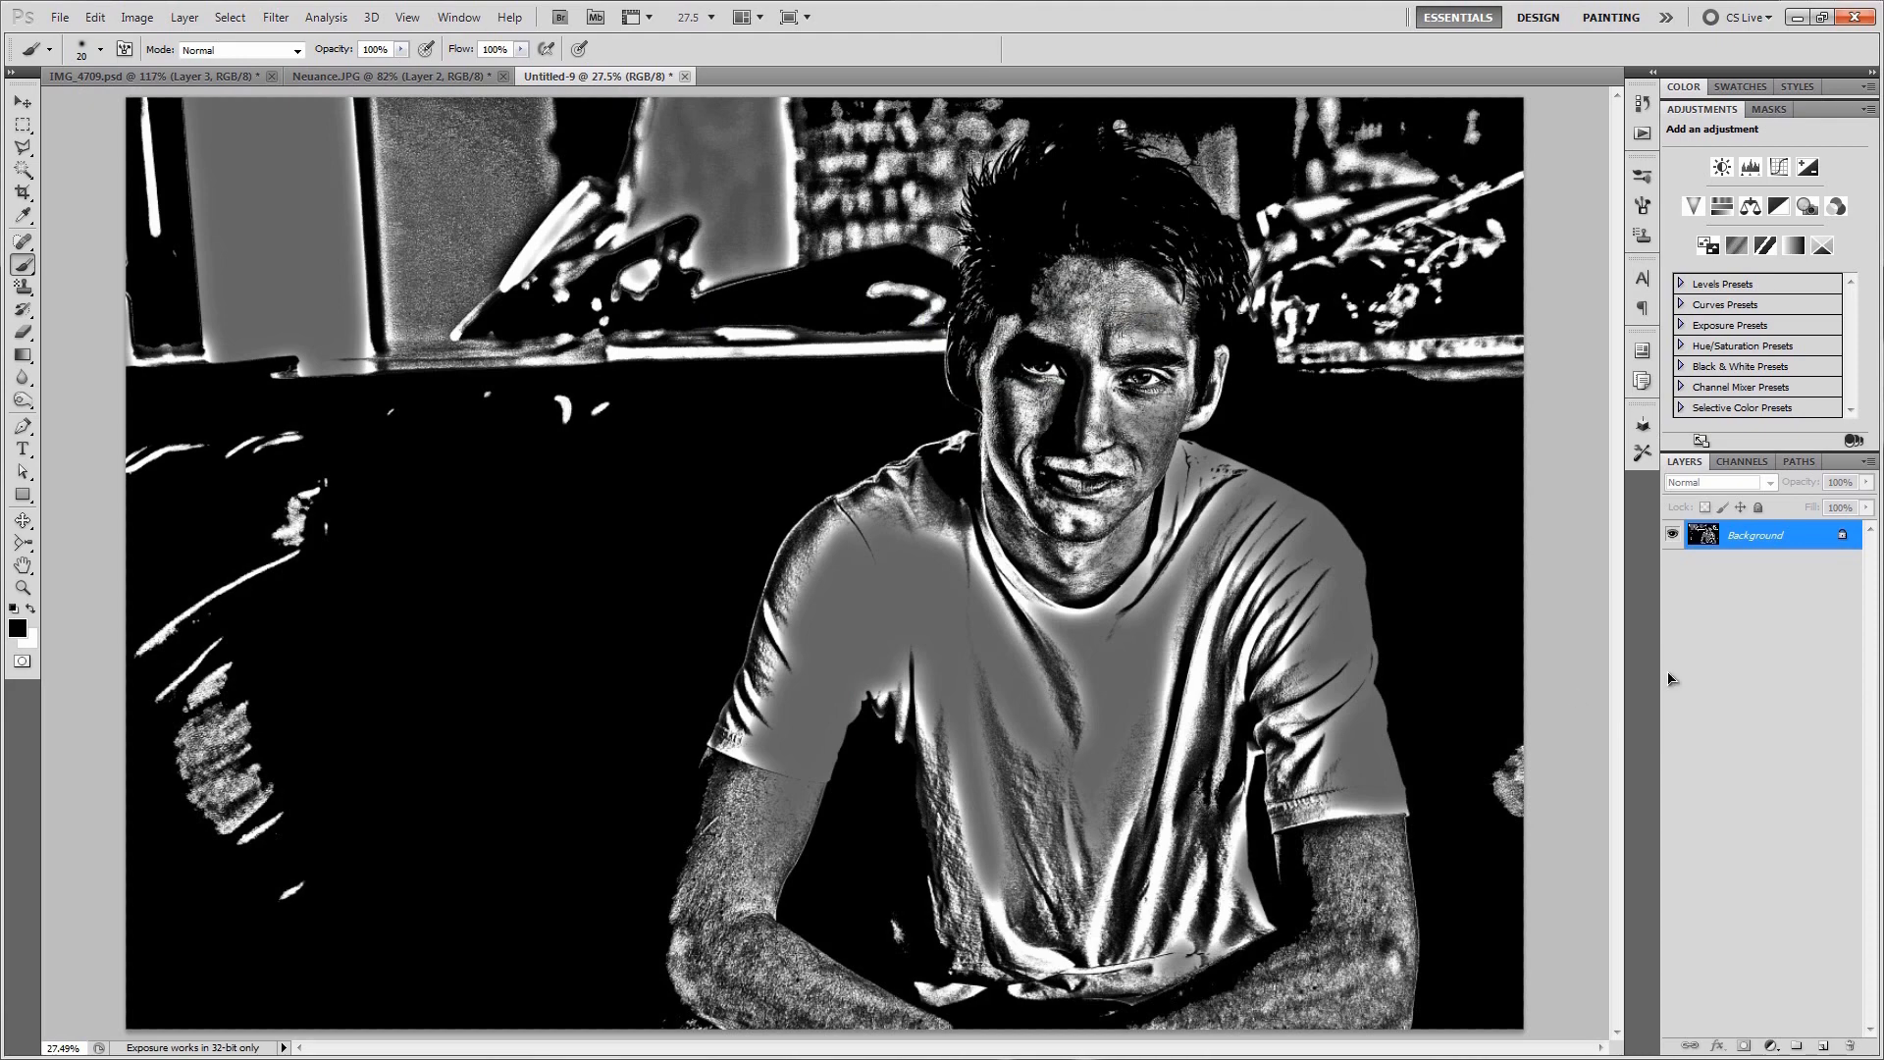
- Duplicate the toned Background layer into Neuance.JPG under the name Background copy and switch to that document
right_click(1753, 542)
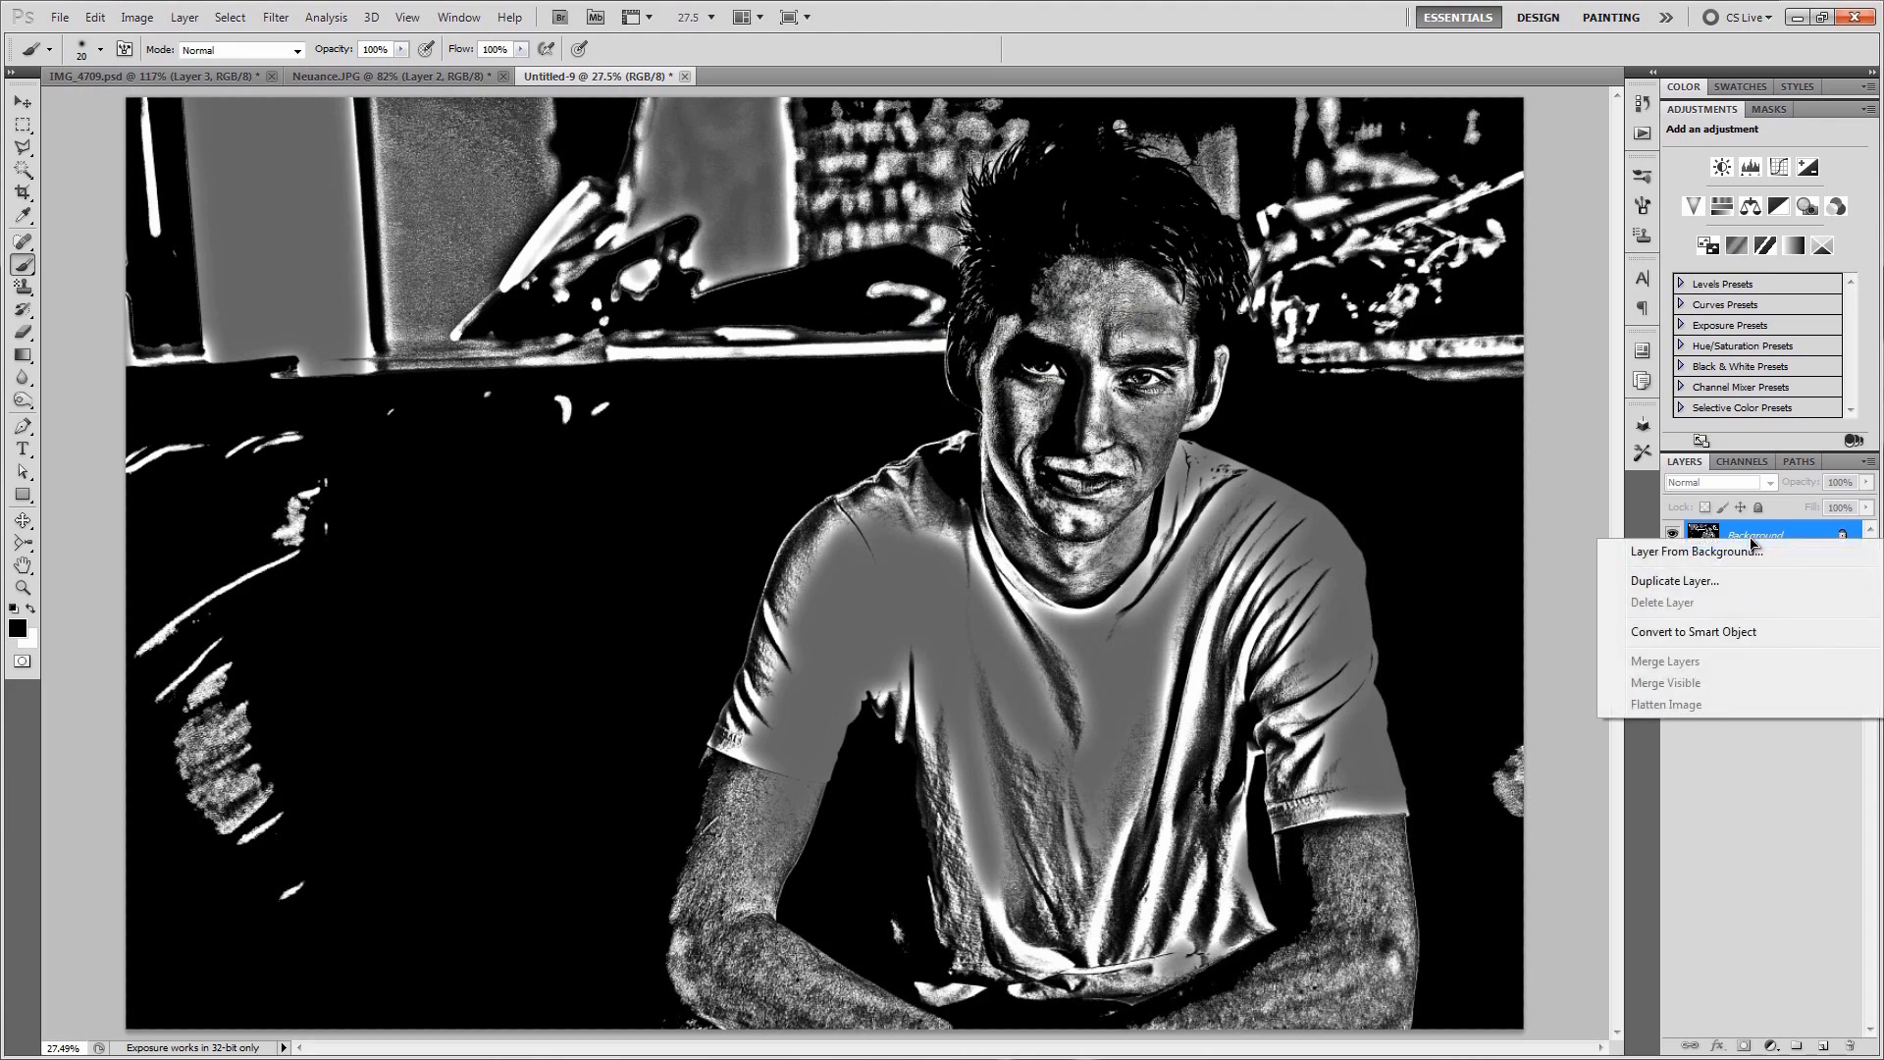
left_click(1674, 581)
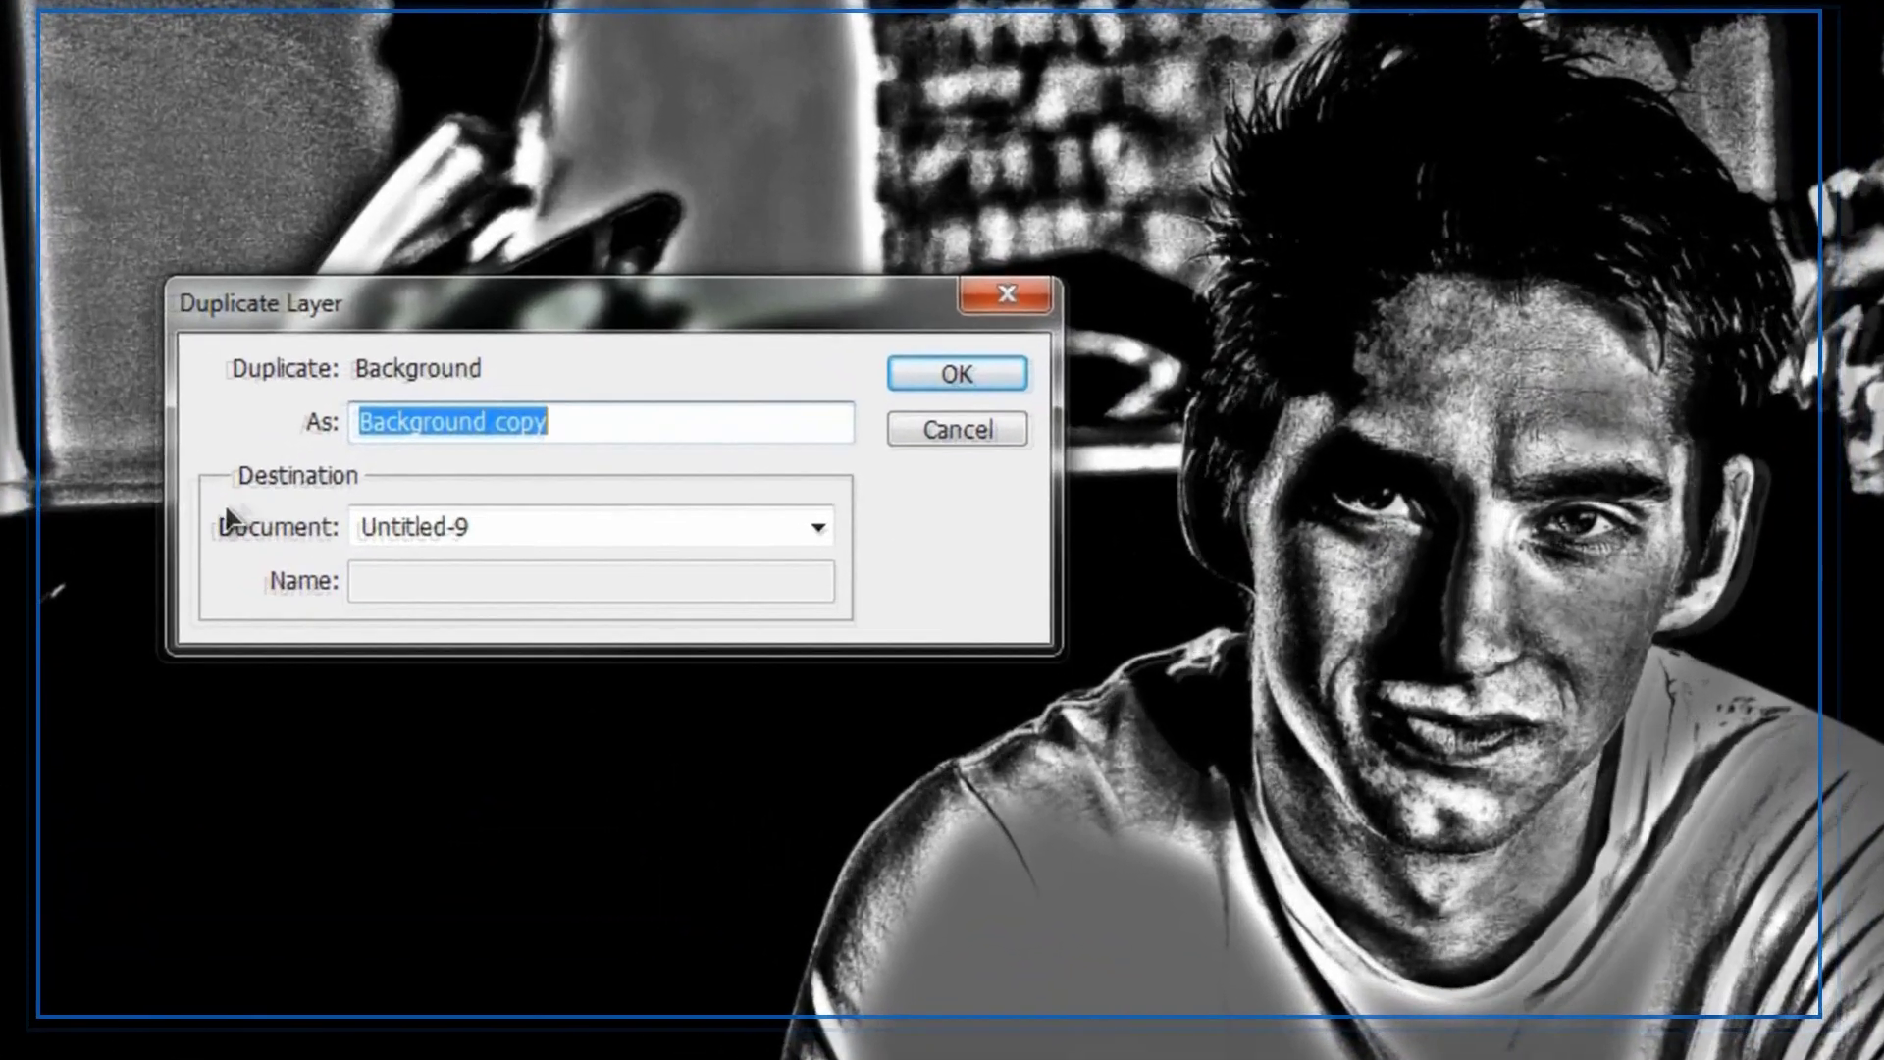
left_click(627, 378)
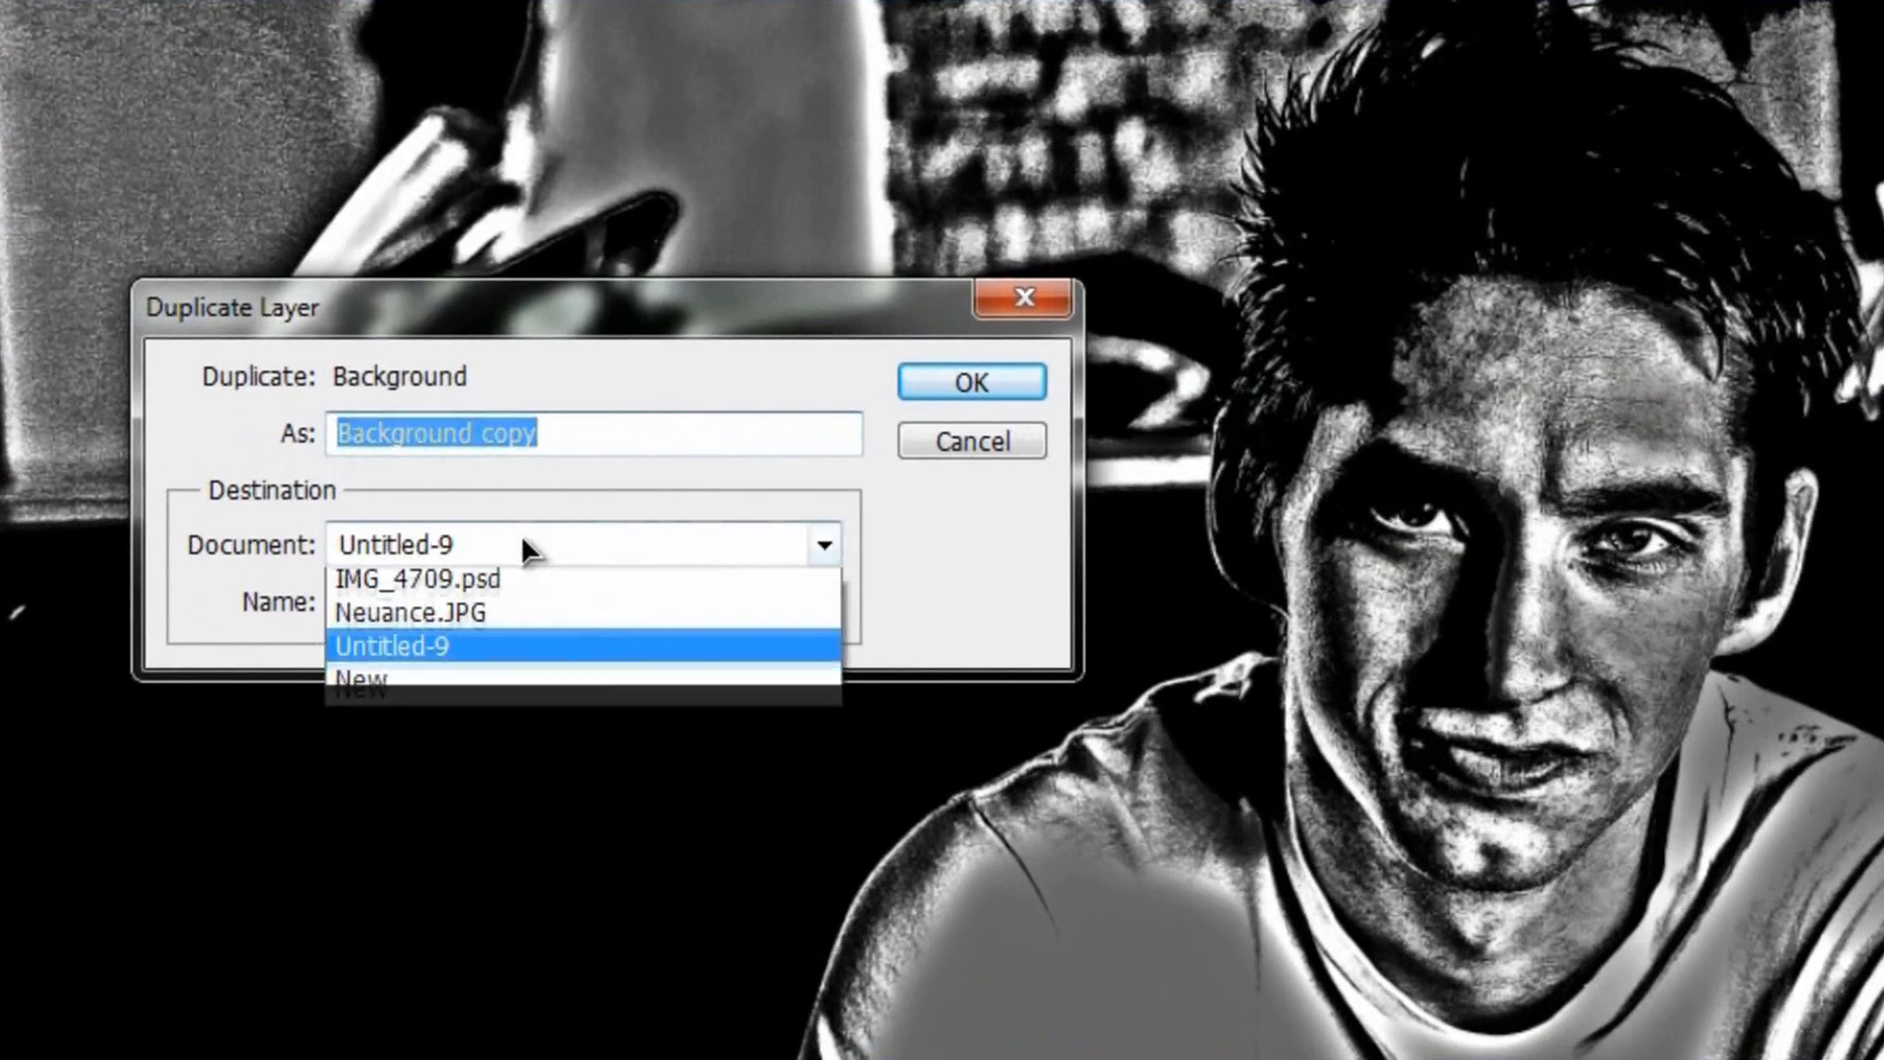
left_click(573, 616)
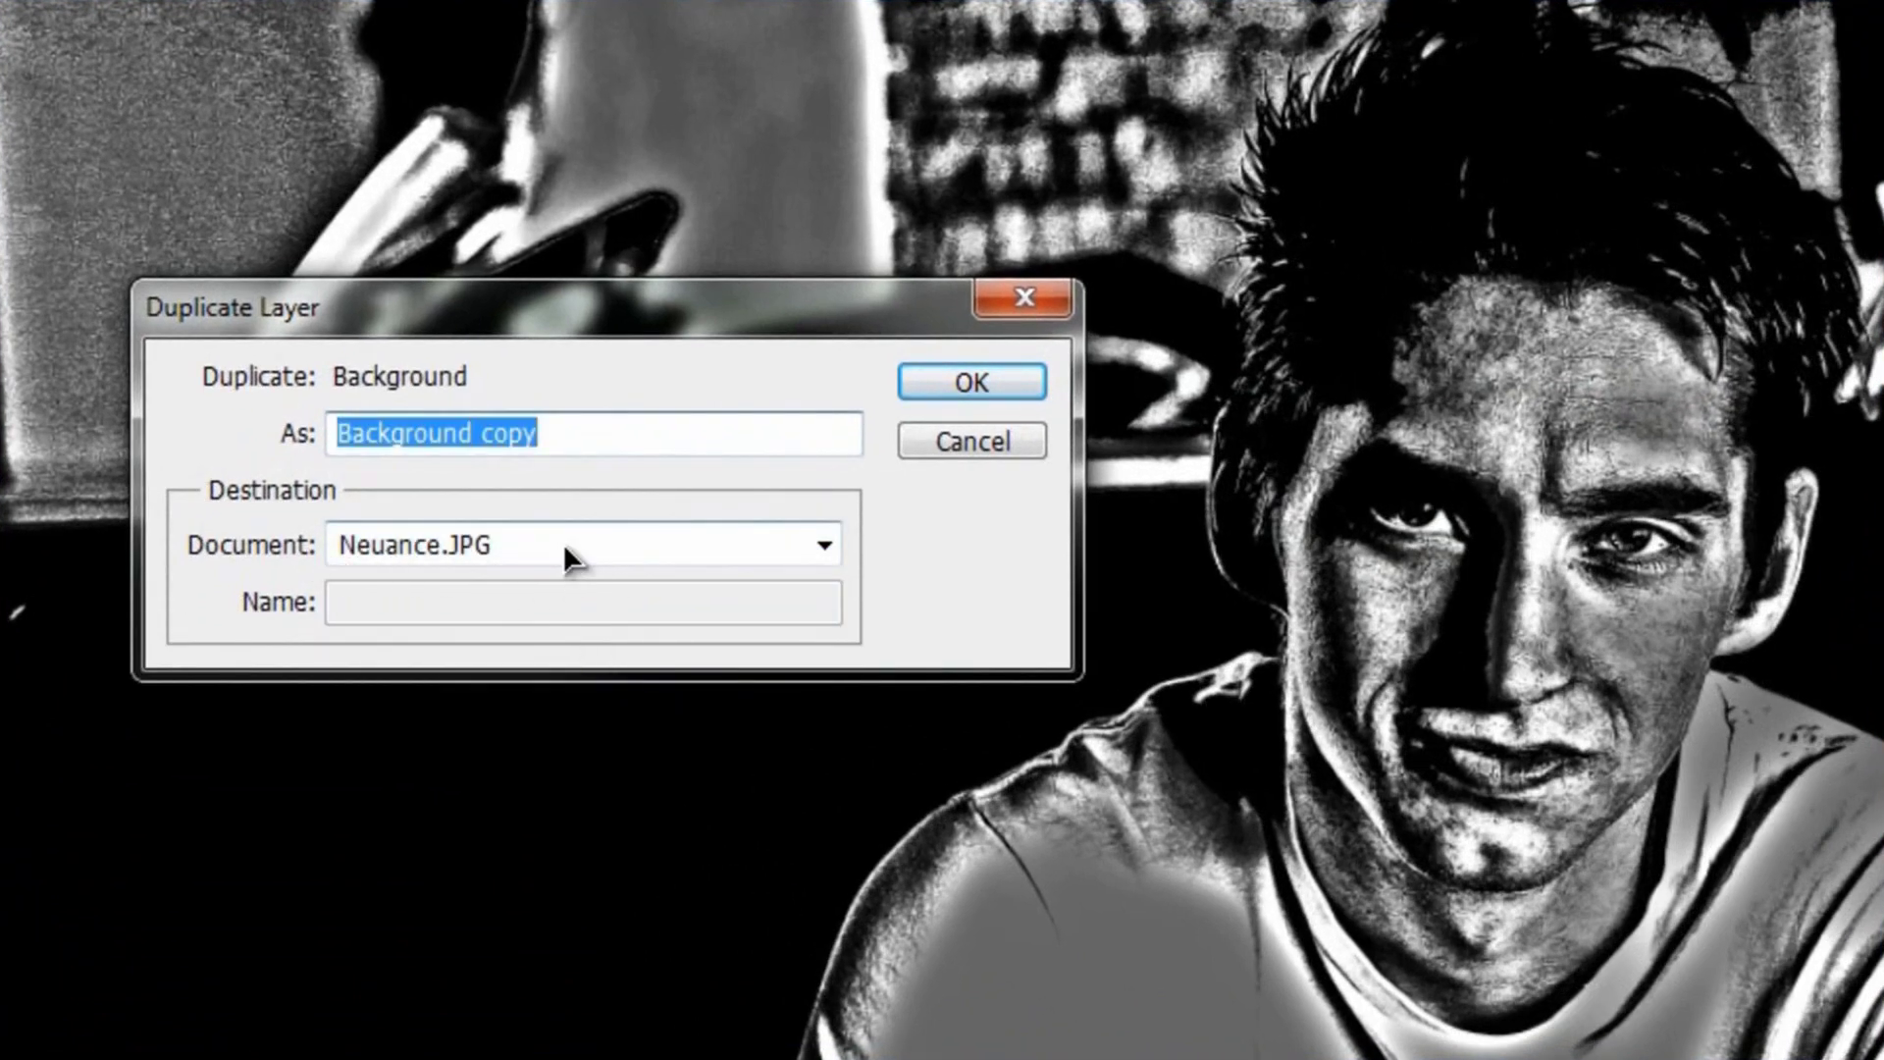
left_click(1011, 392)
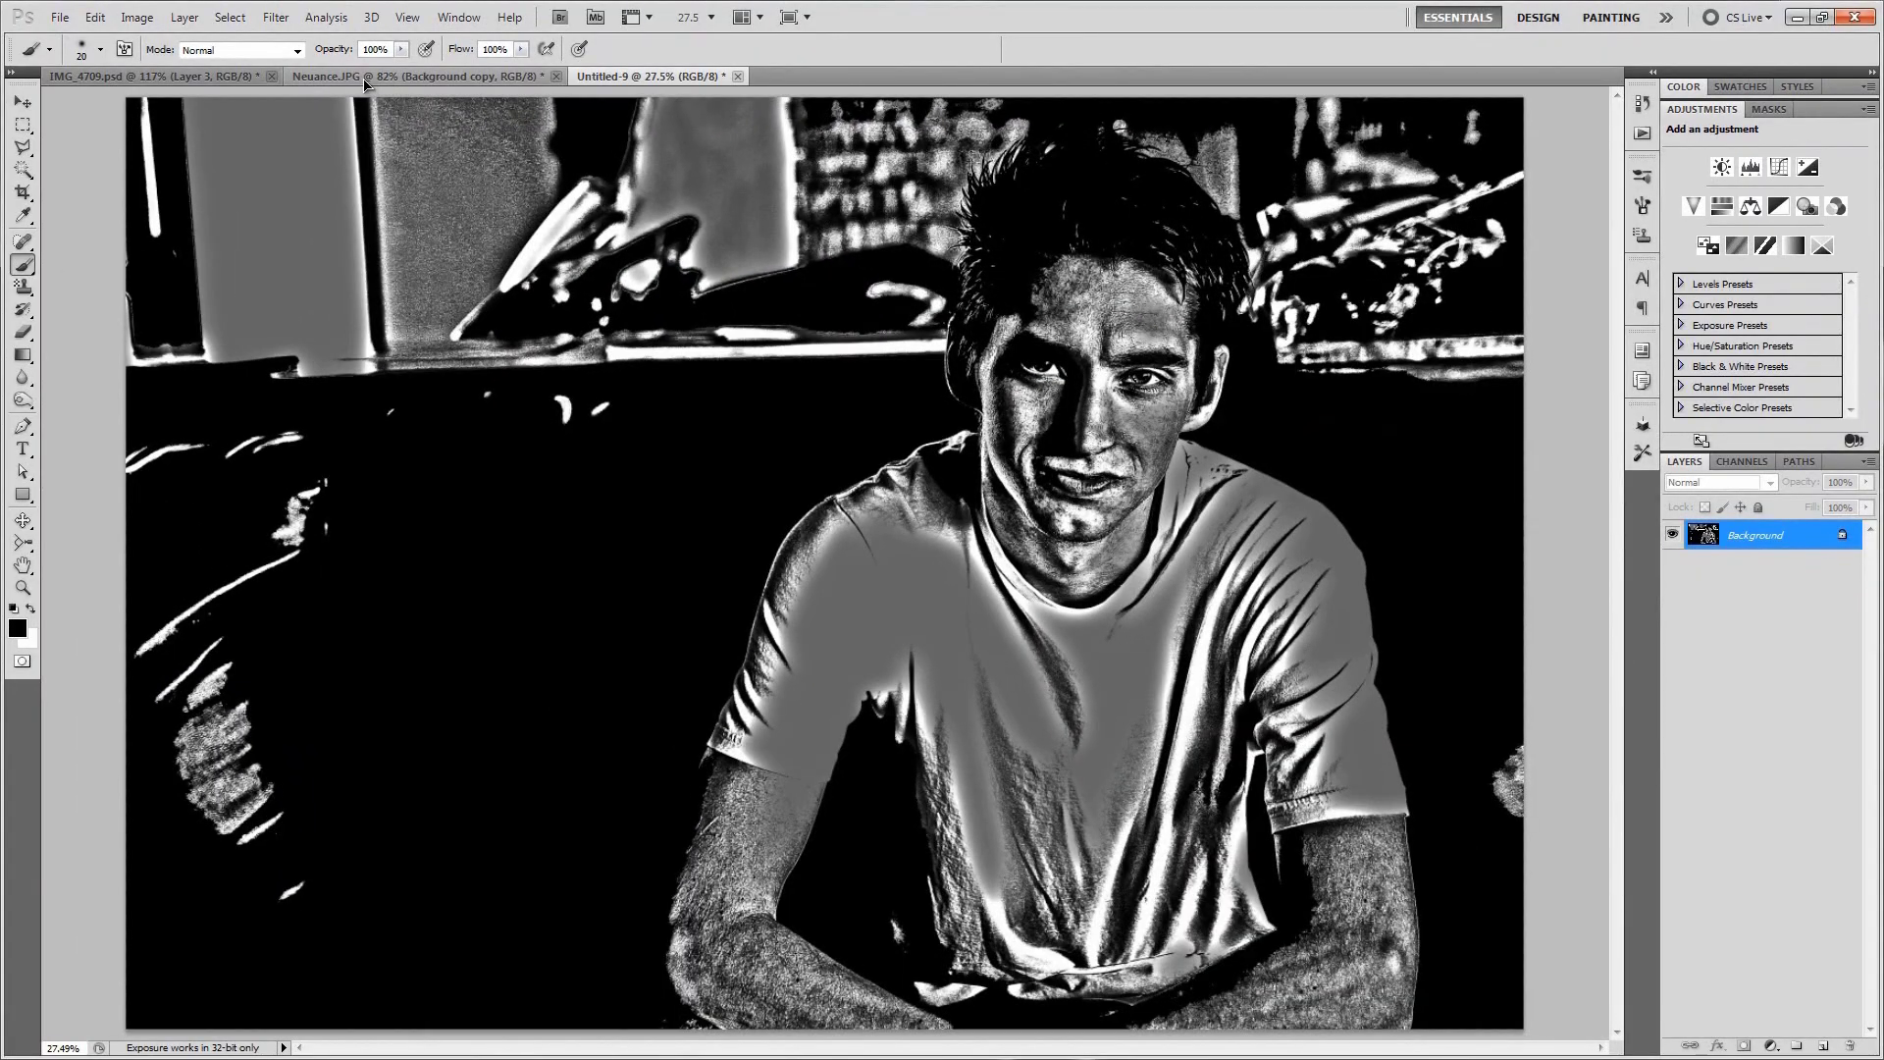
left_click(364, 76)
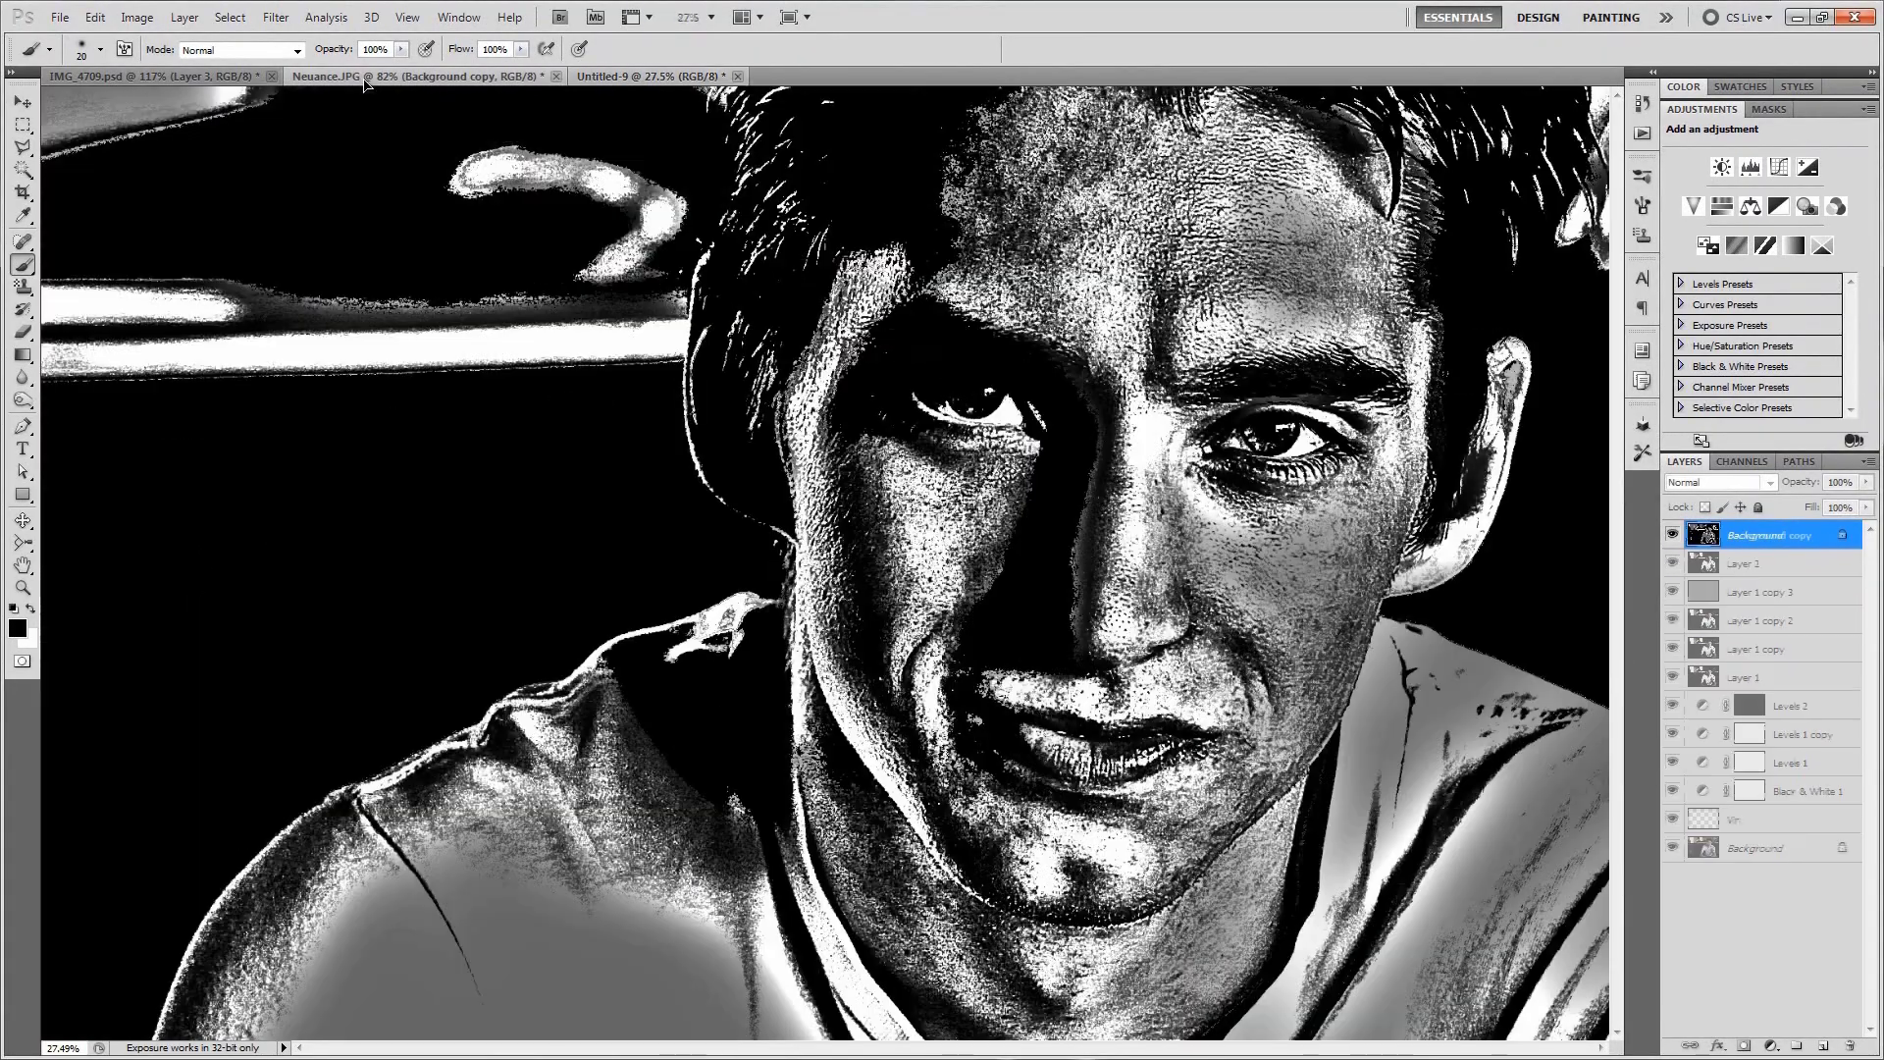
scroll(619, 346, "down", 2)
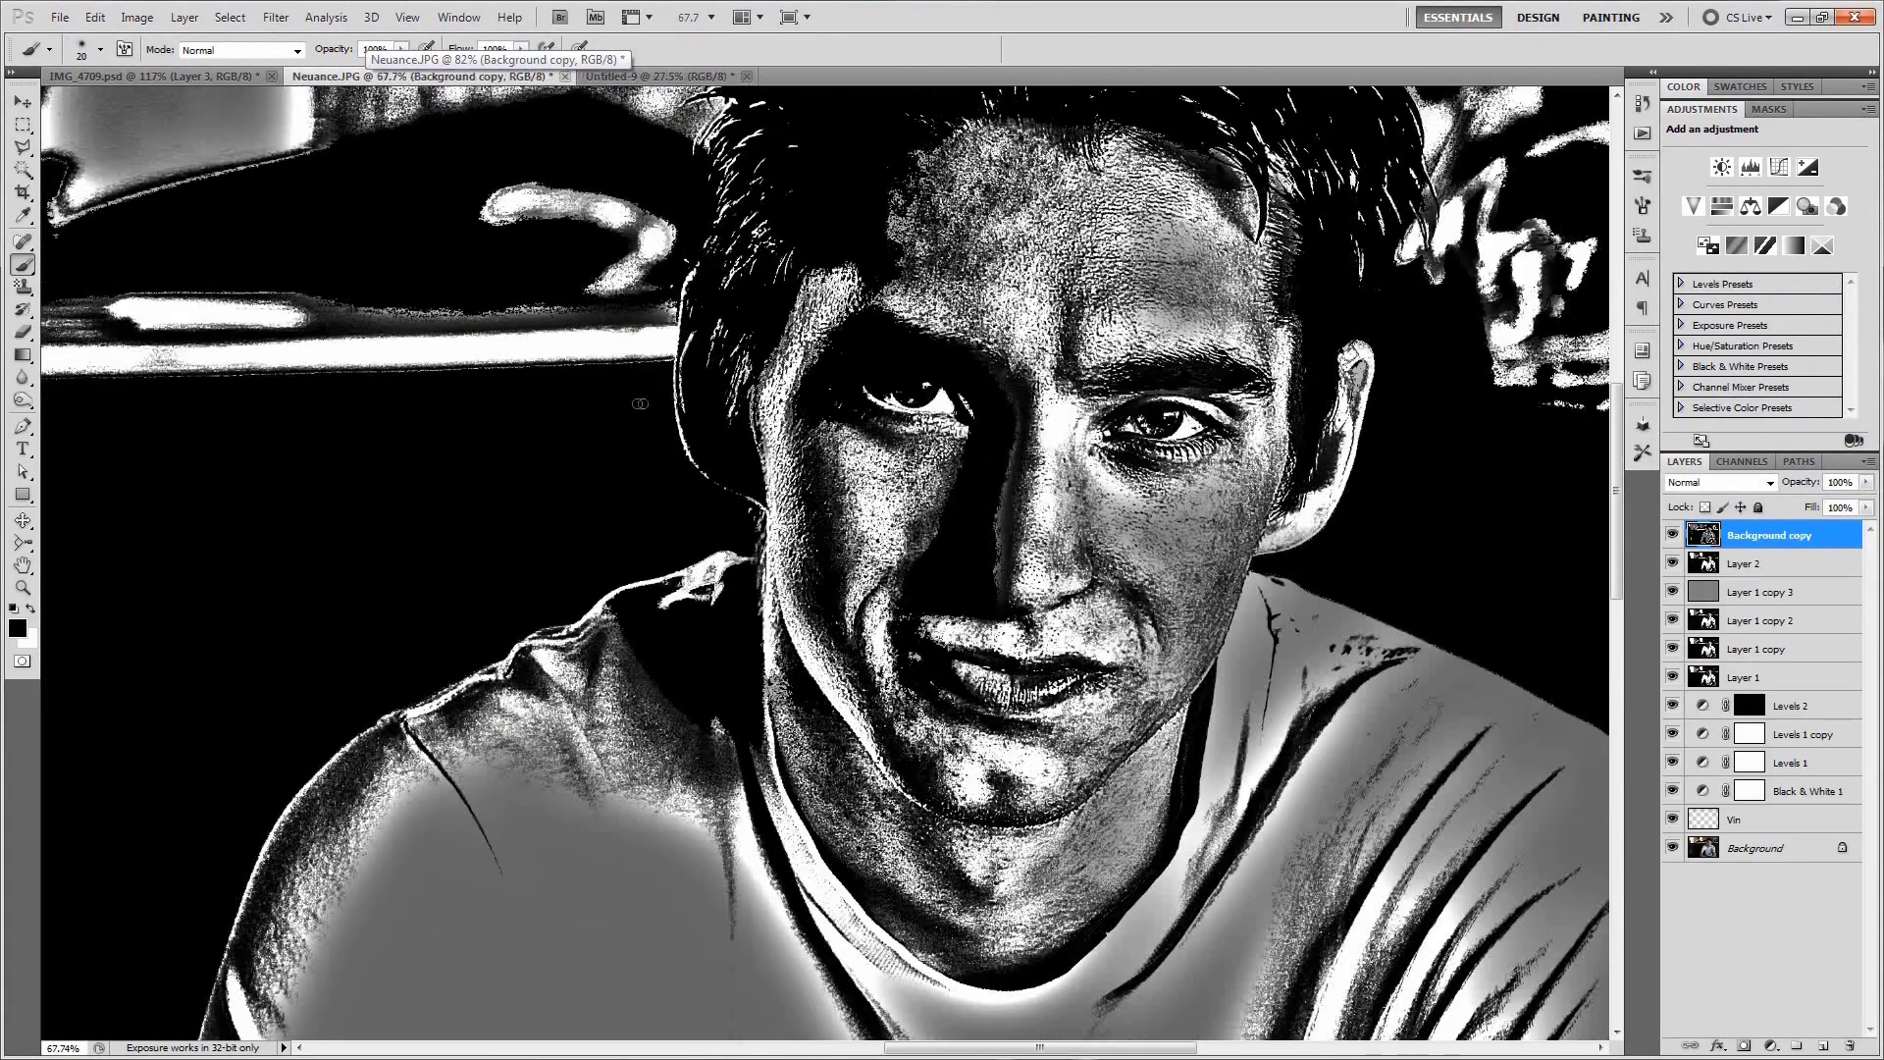
- Apply a Gaussian Blur with a 35-pixel radius to the Background copy layer and set its blend mode to Soft Light
left_click_drag(584, 424, 656, 448)
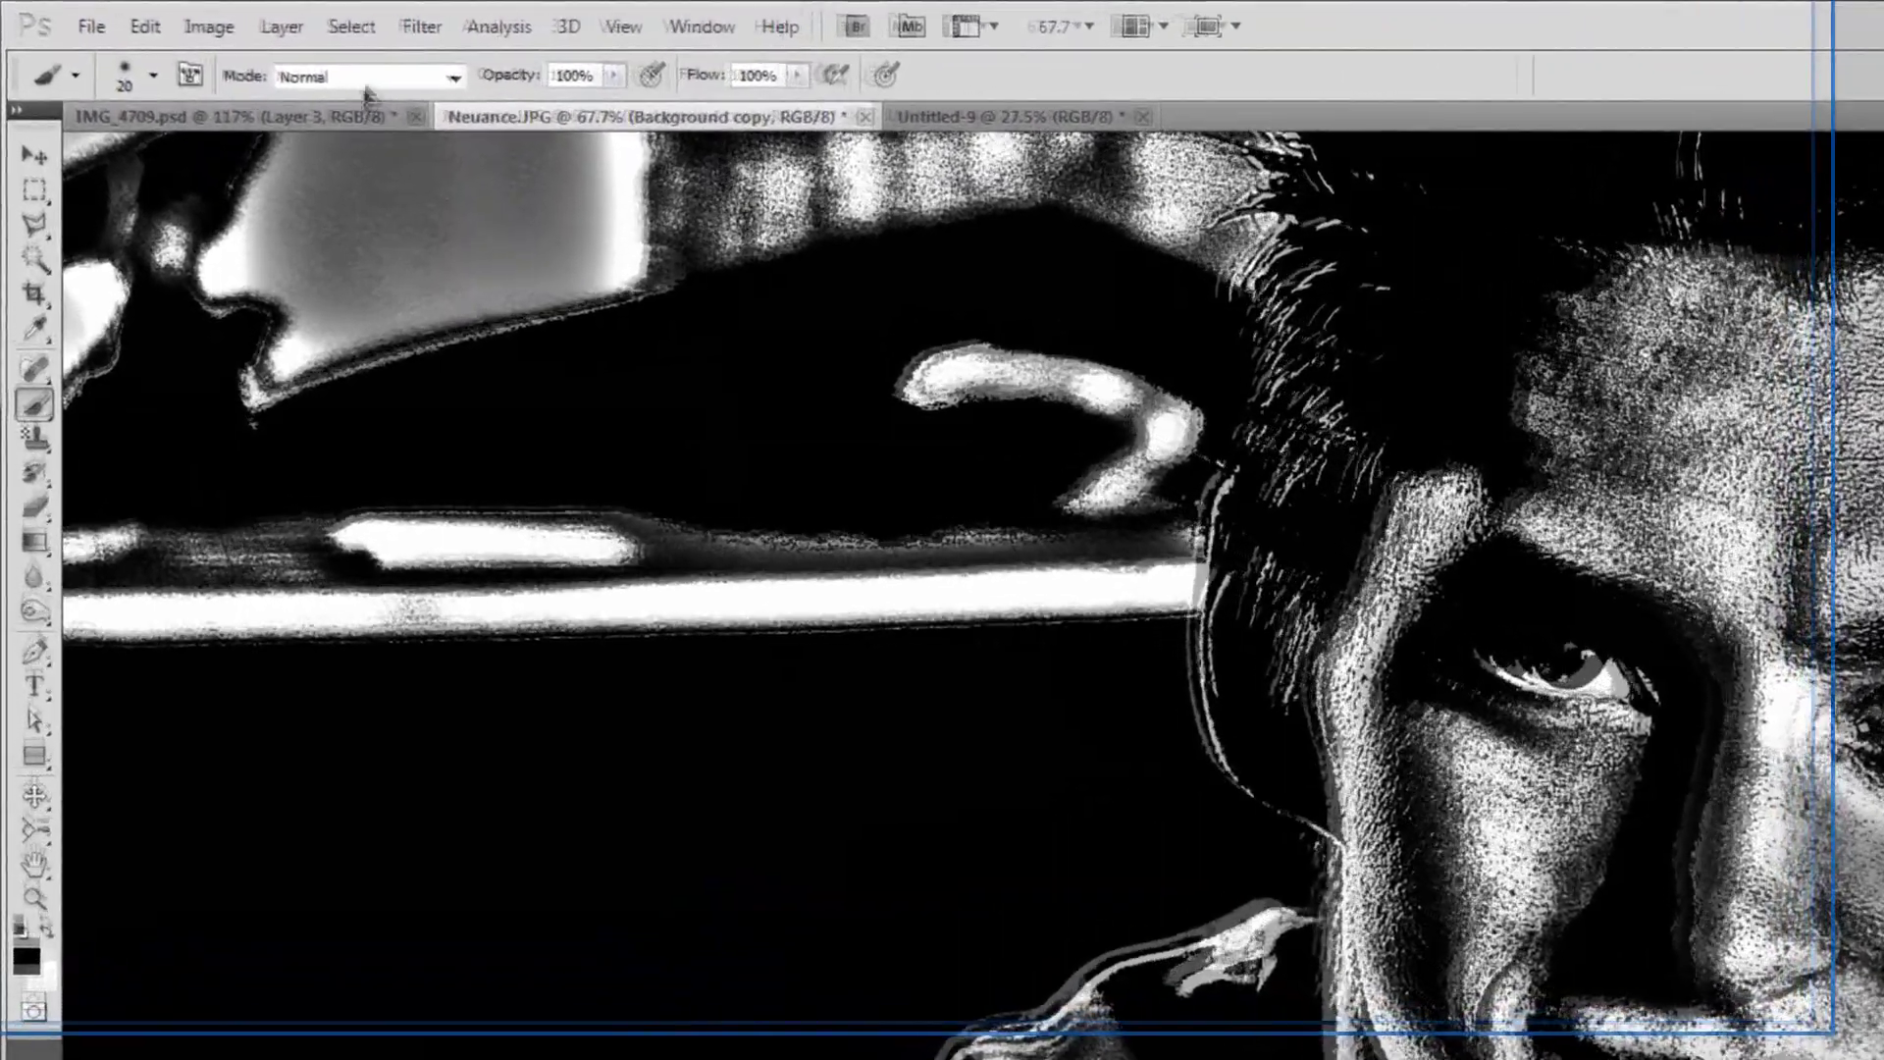
left_click(275, 16)
mouse_move(527, 314)
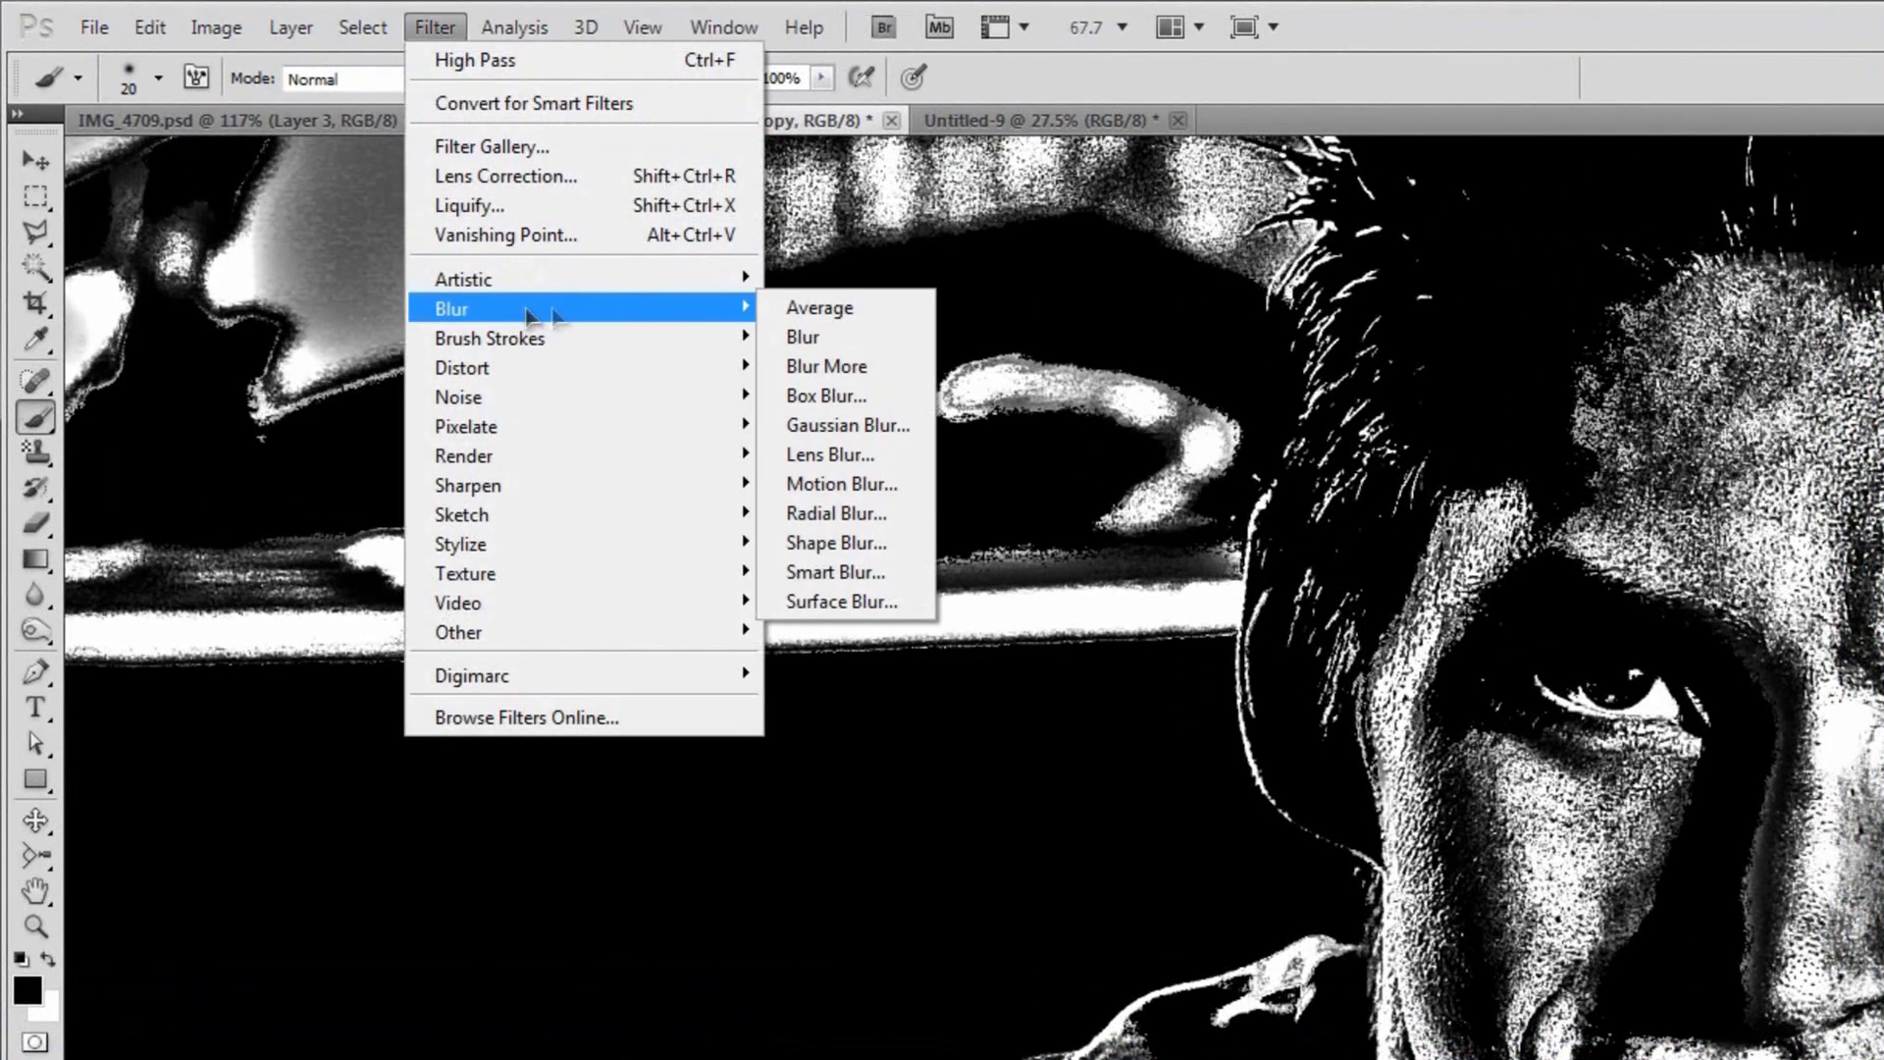
left_click(824, 426)
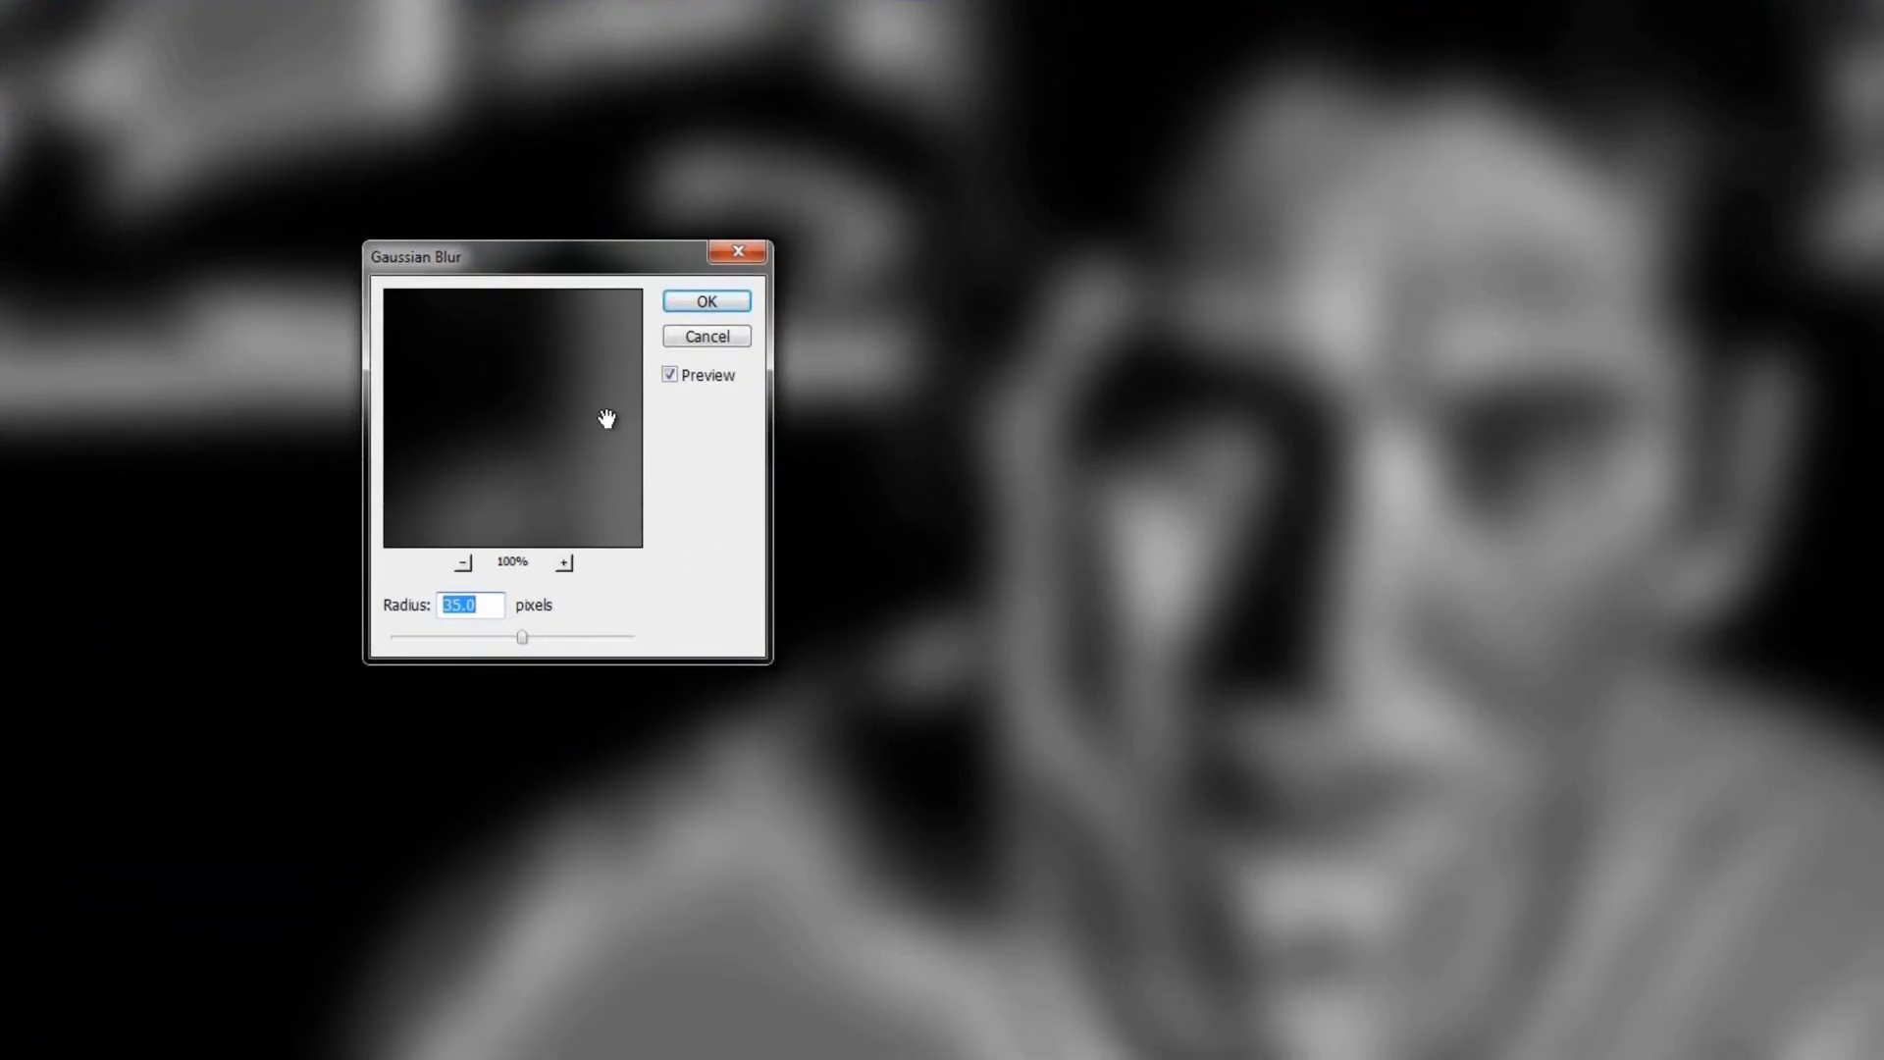
left_click(705, 304)
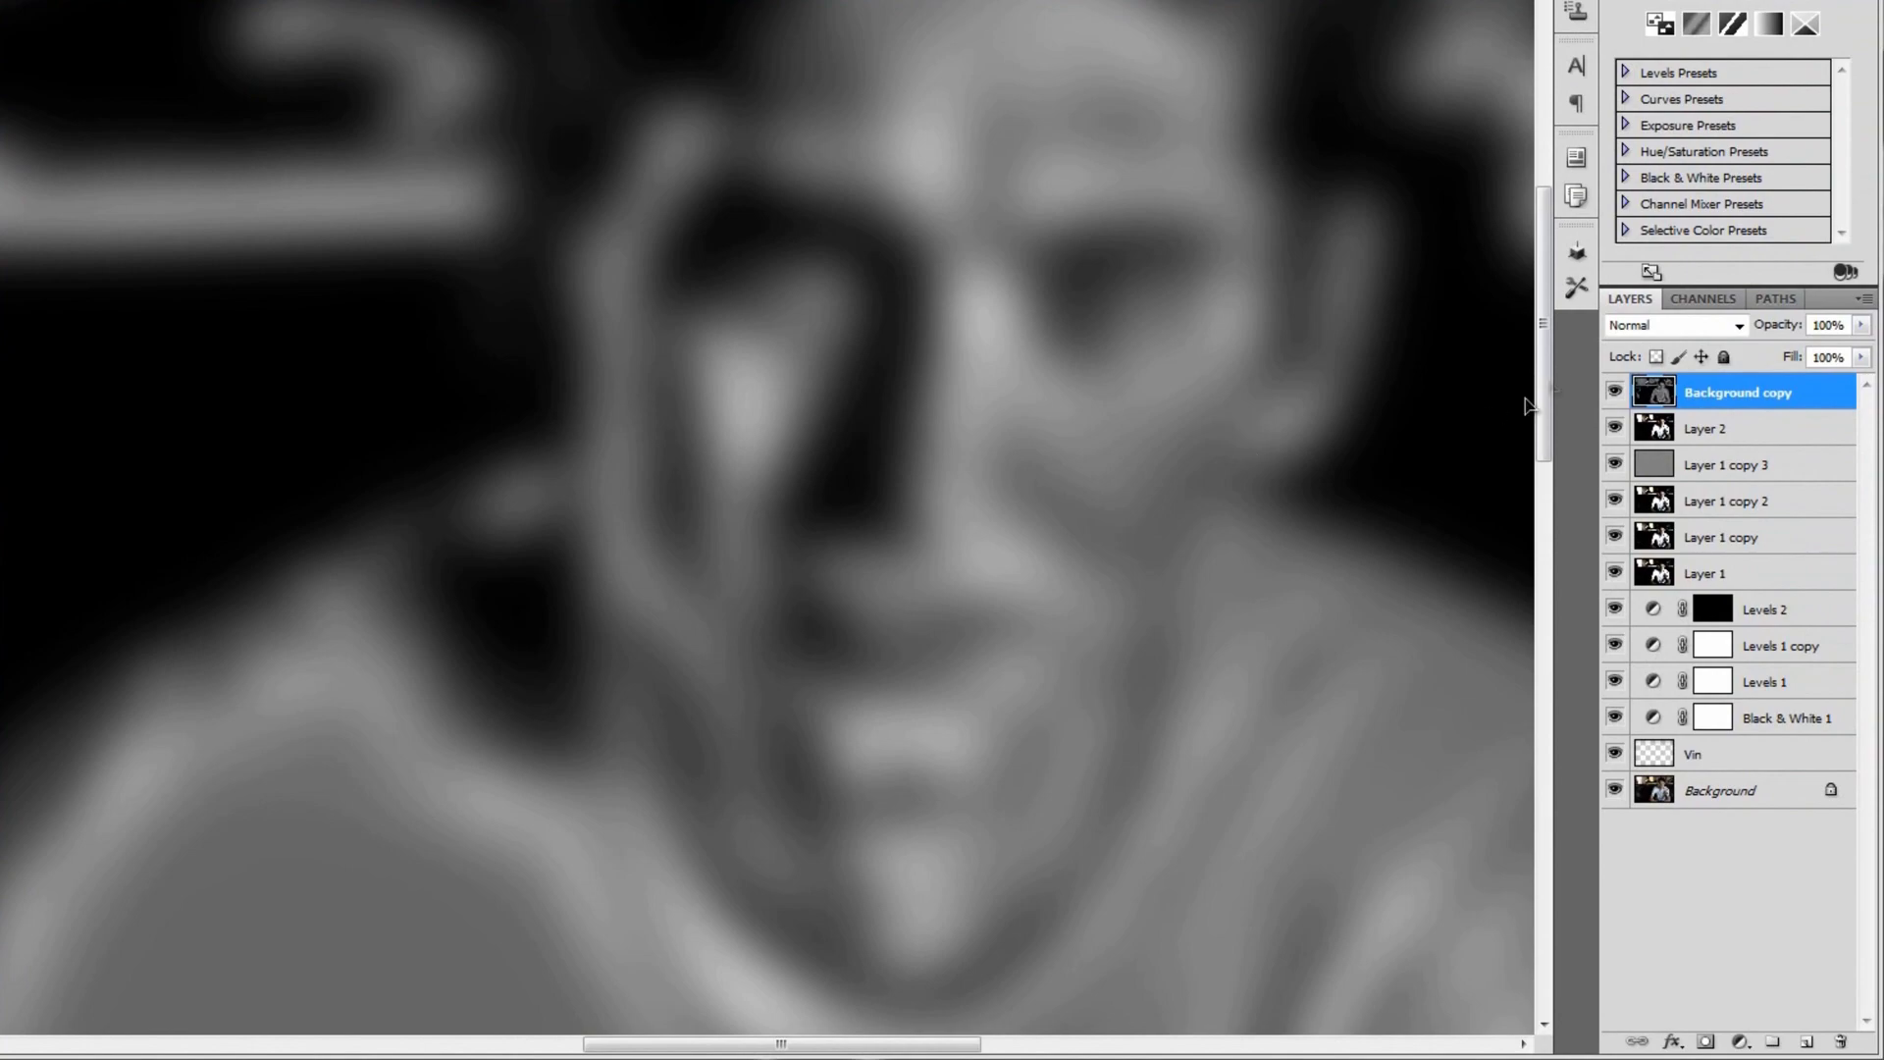
left_click(1676, 327)
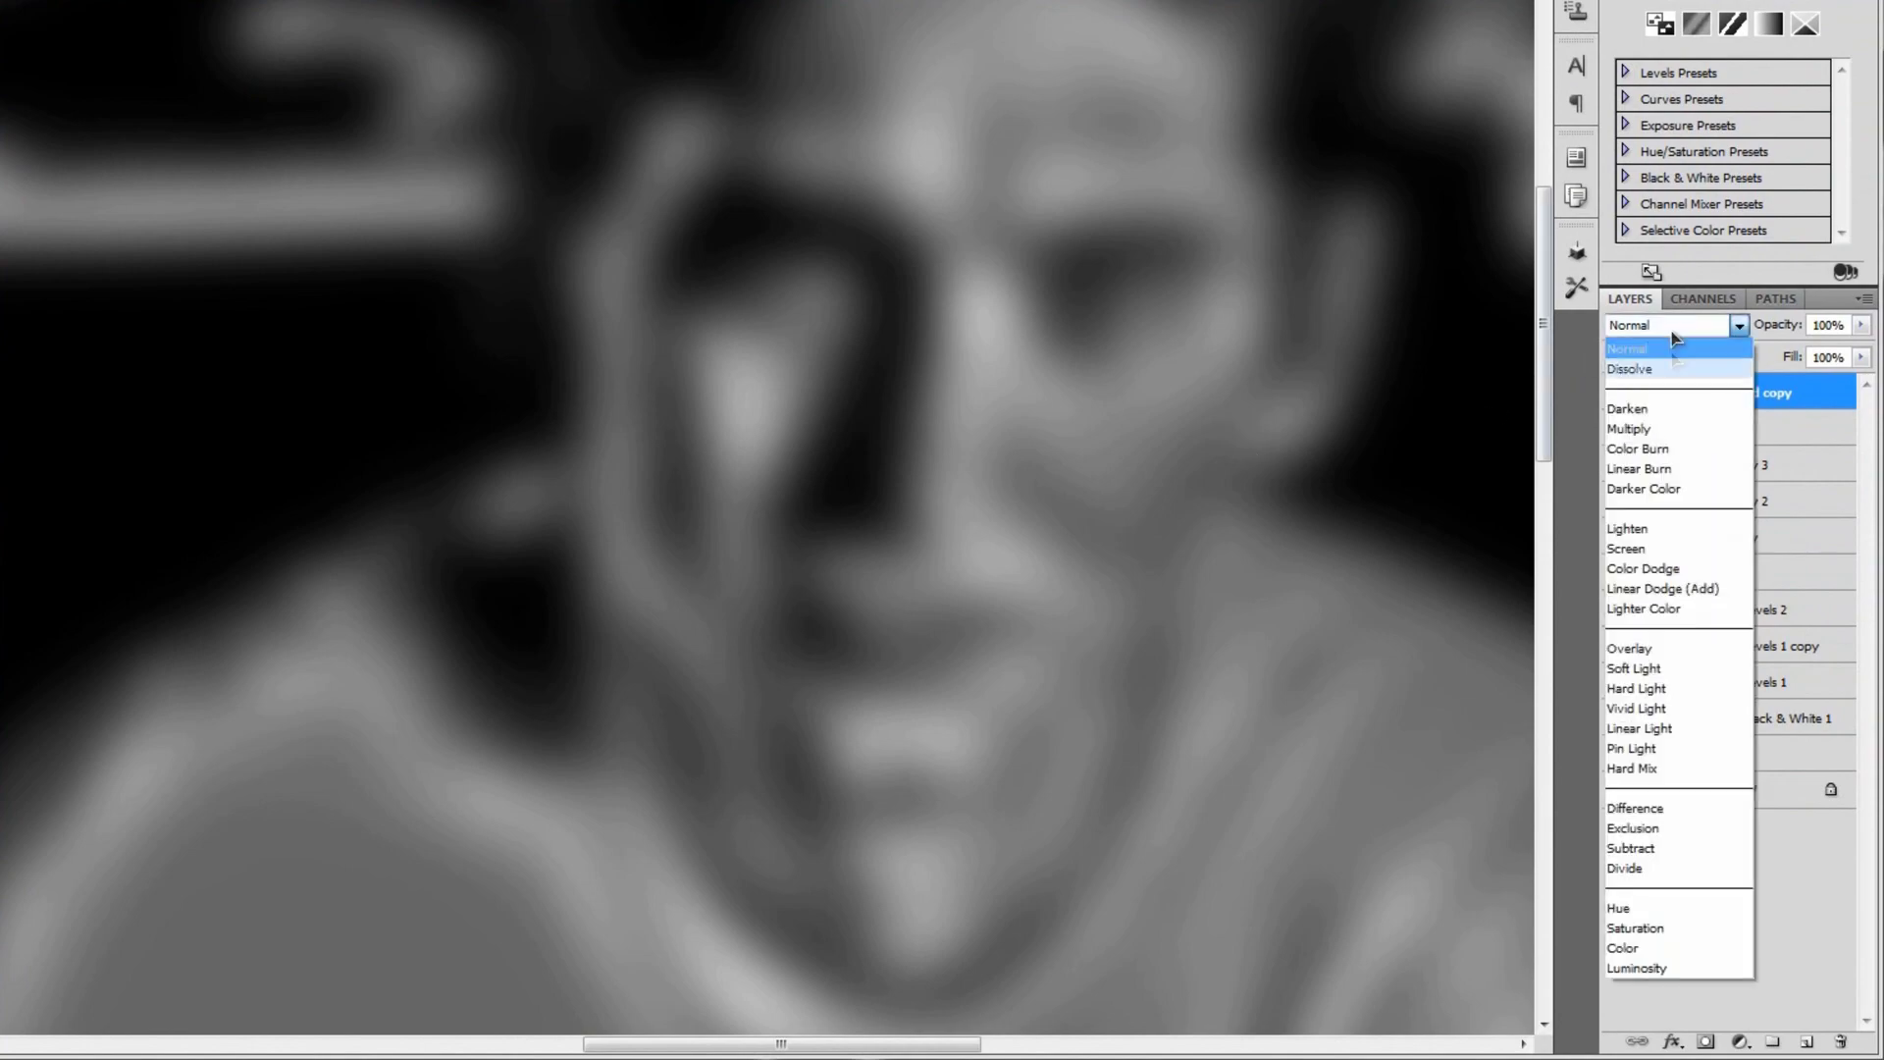
left_click(1684, 679)
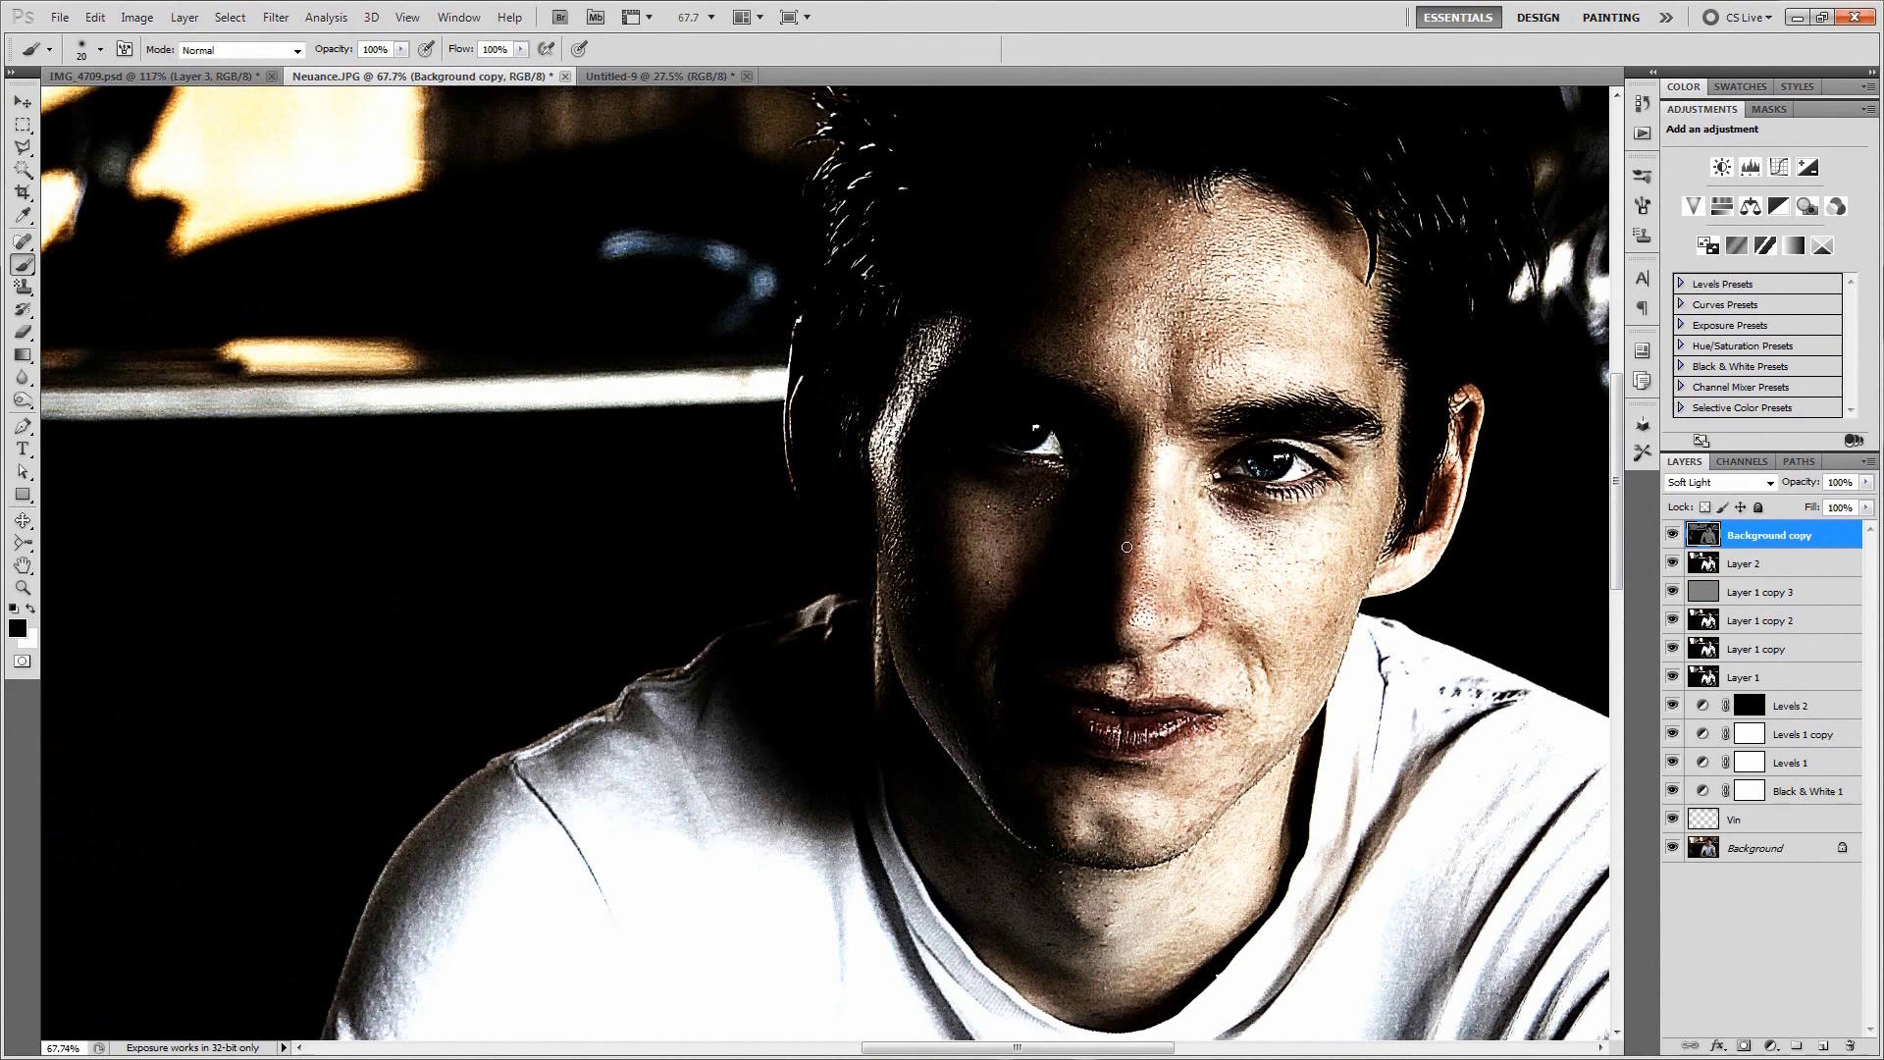
- Examine the blended portrait in full-screen mode with the face enlarged
key("v")
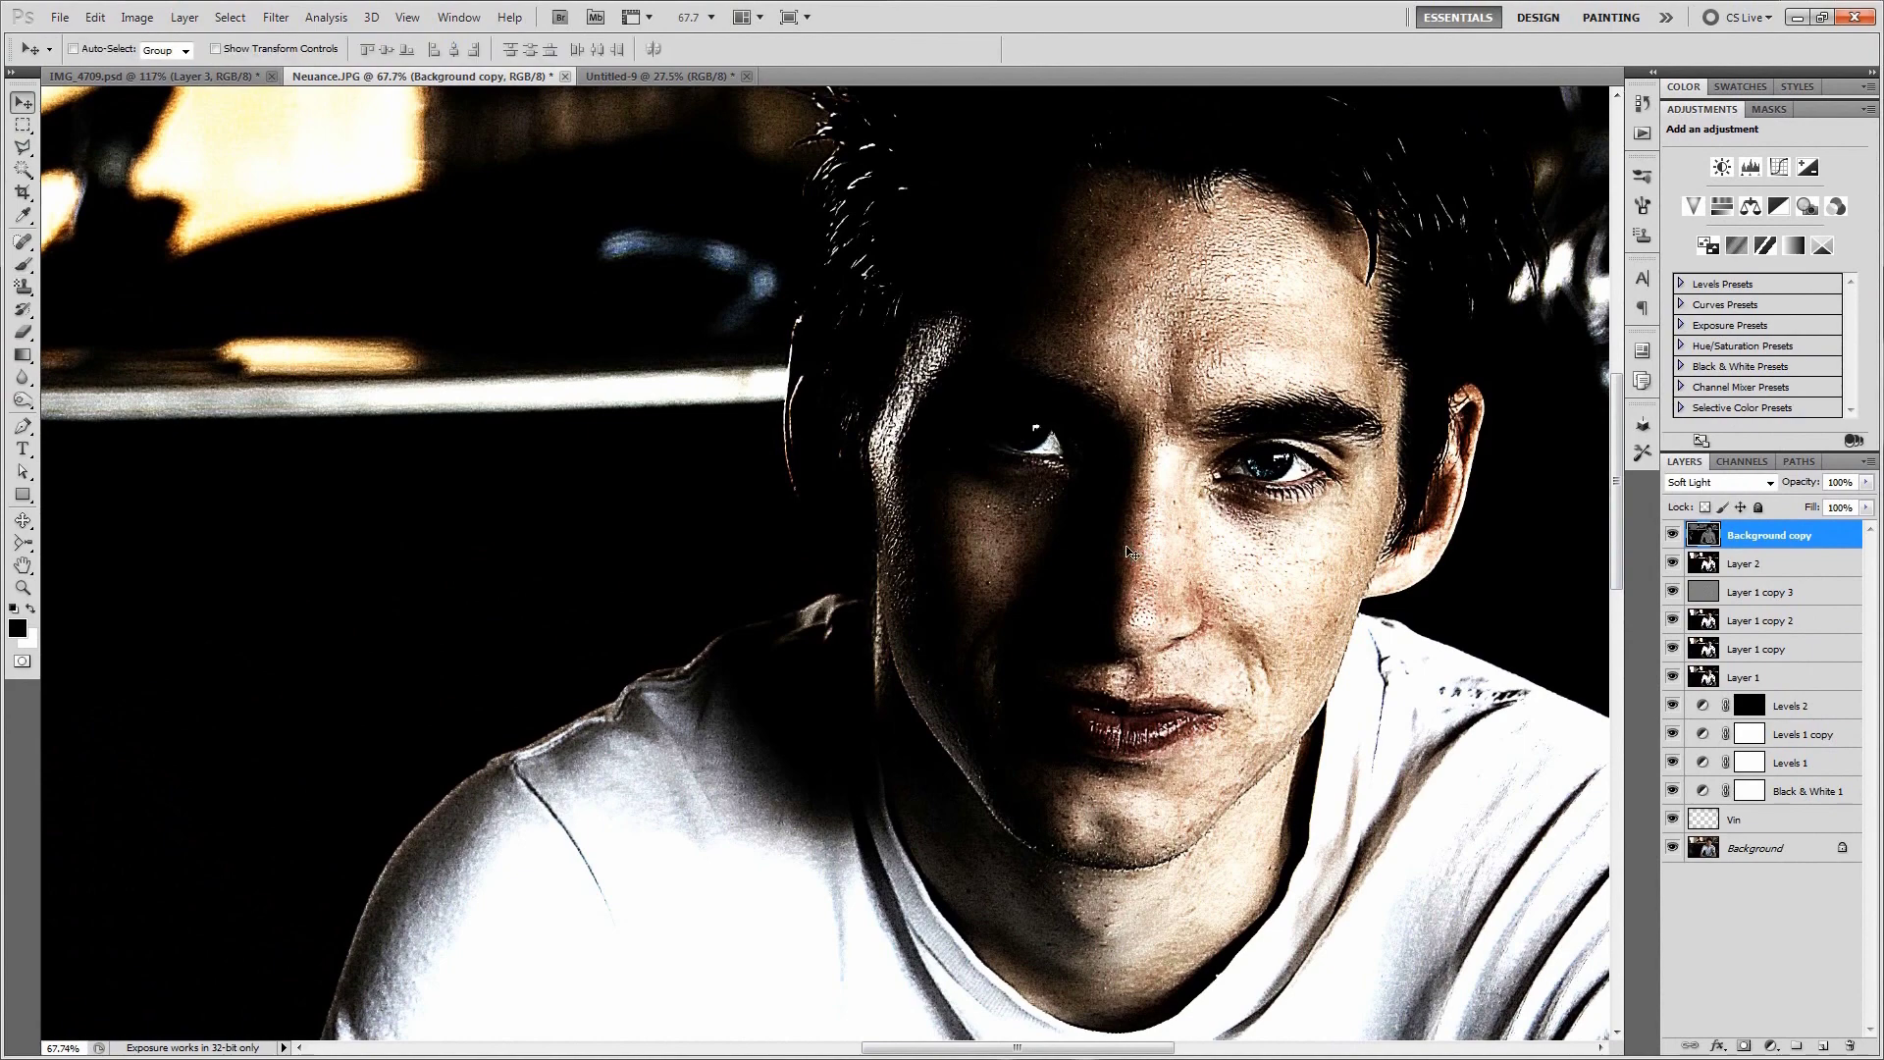
key("f")
key("f")
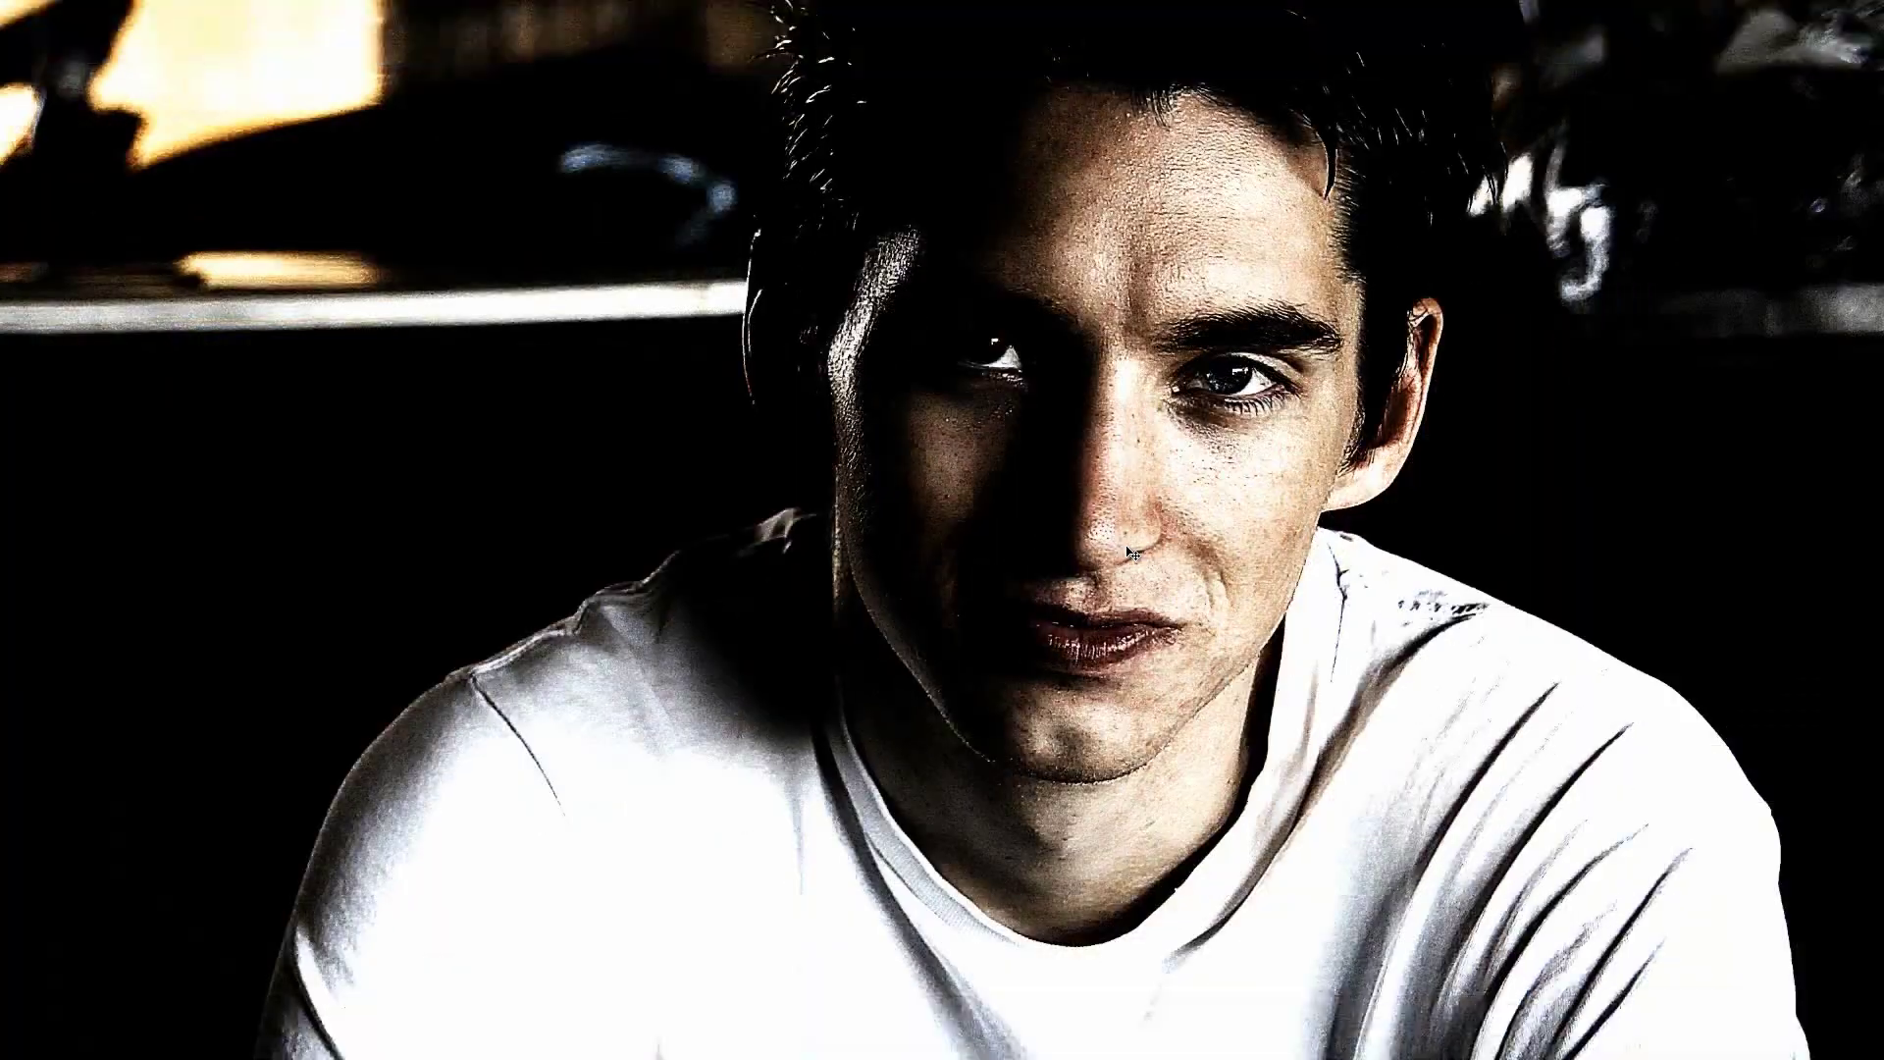
key("ctrl+plus")
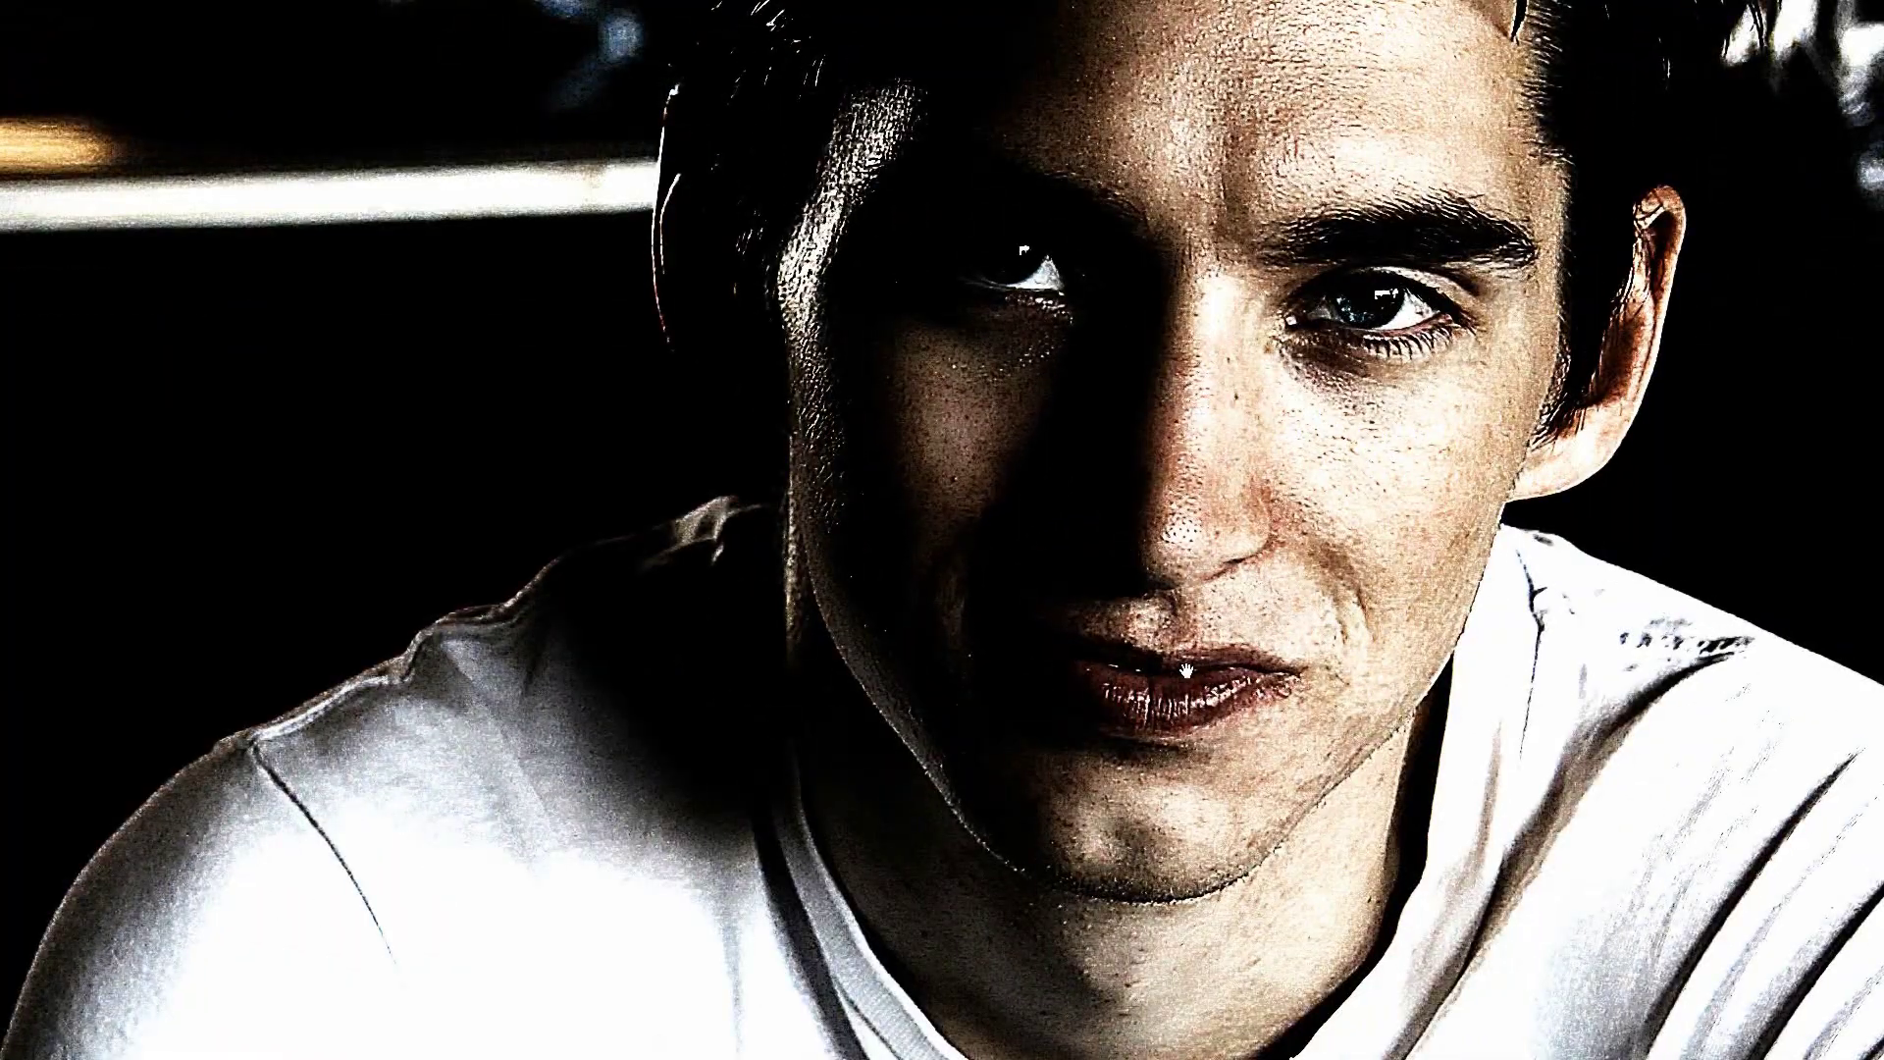